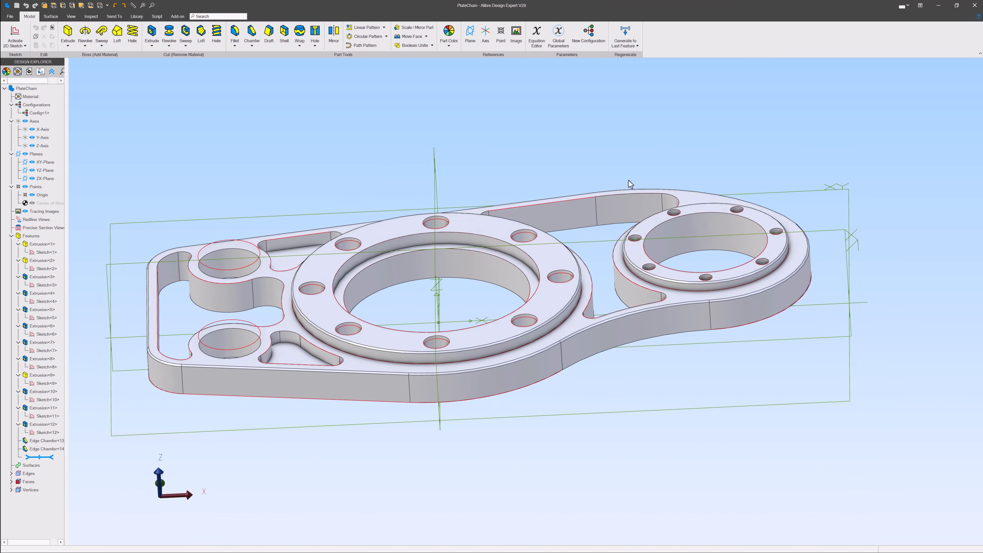
Switch to EZ-MILL Express and import the open PlateCham model from Alibre.
click(938, 6)
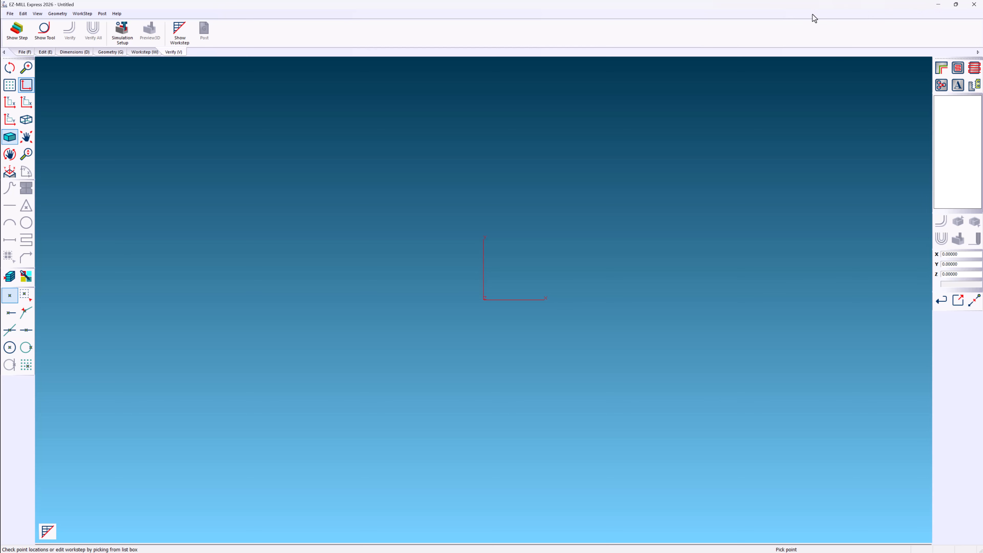
click(25, 53)
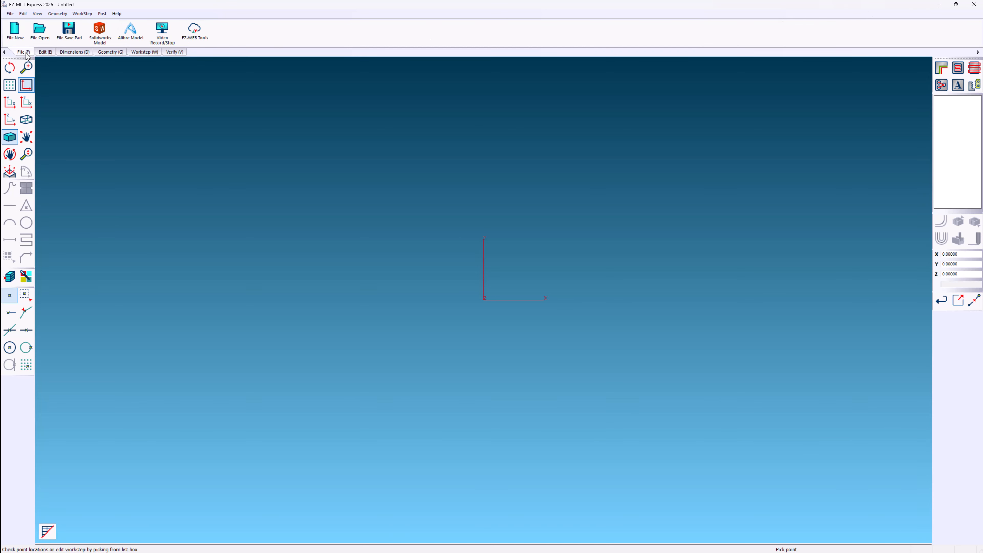
click(130, 39)
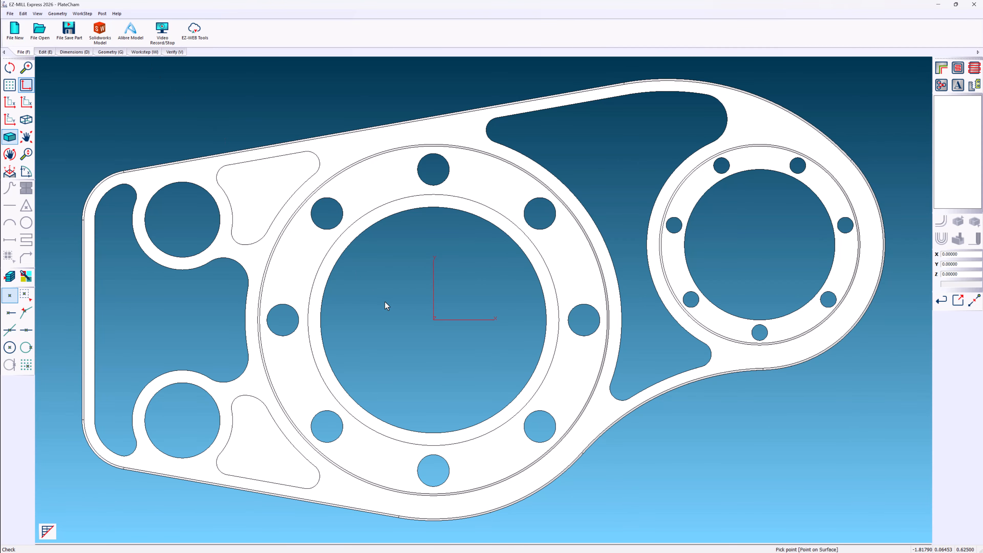
middle_drag(449, 370, 451, 248)
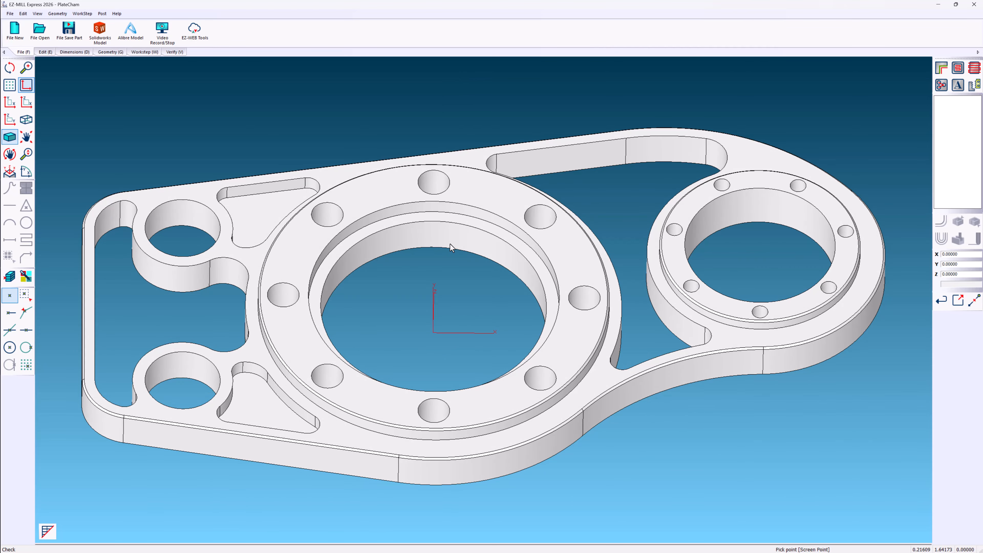
Try to place the world origin on the large central boss with World on Geometry.
click(38, 13)
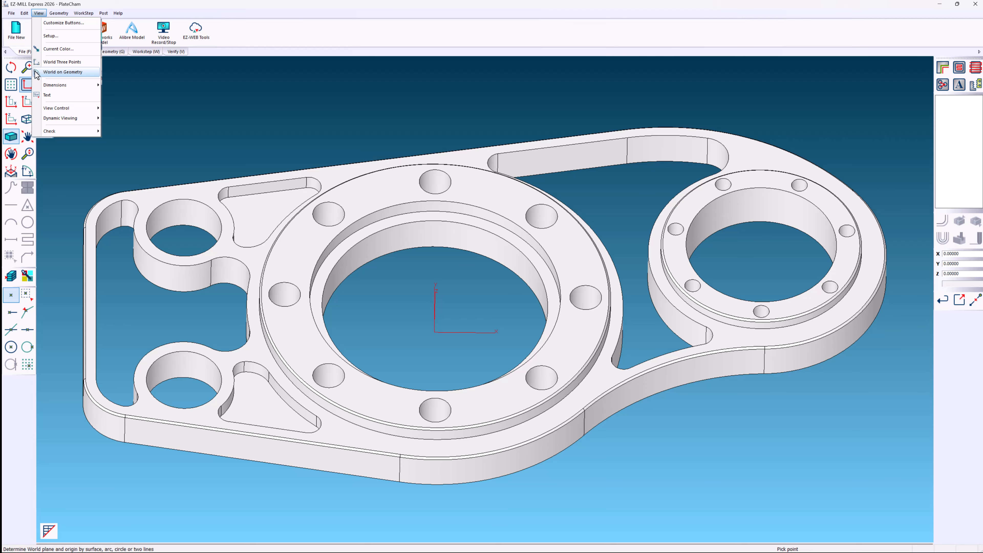
click(36, 72)
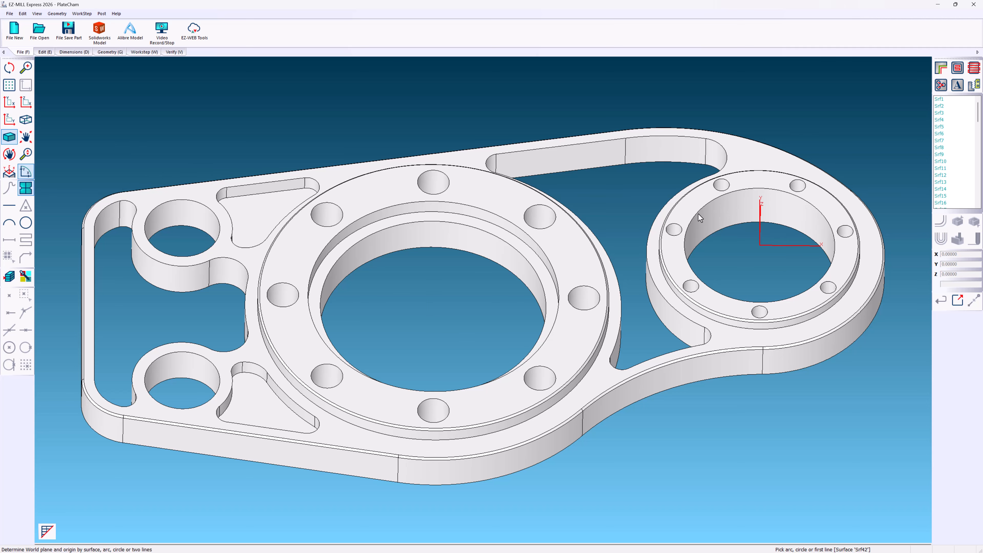
click(260, 261)
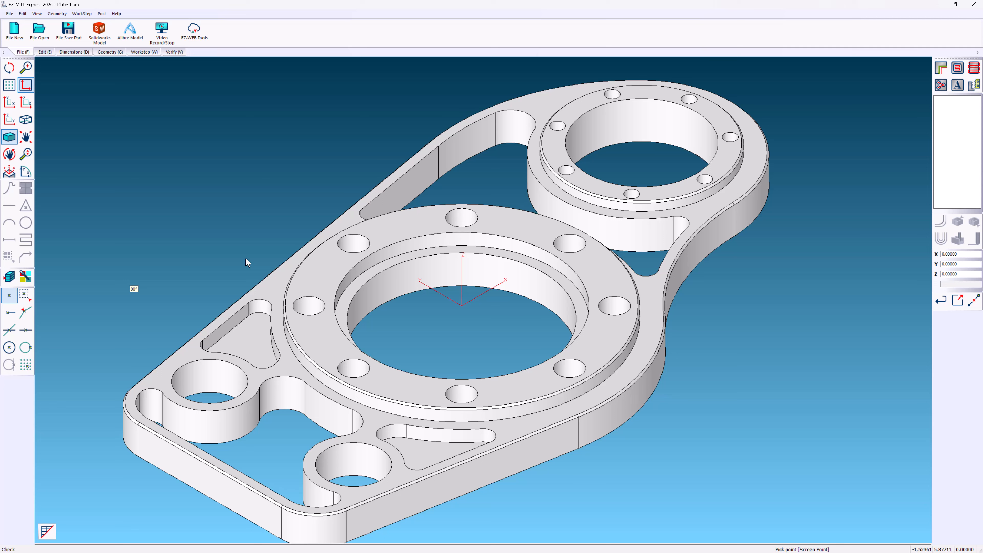
Relocate the world origin to the centre of the small corner bore using World Three Points with existing-point picking.
click(37, 13)
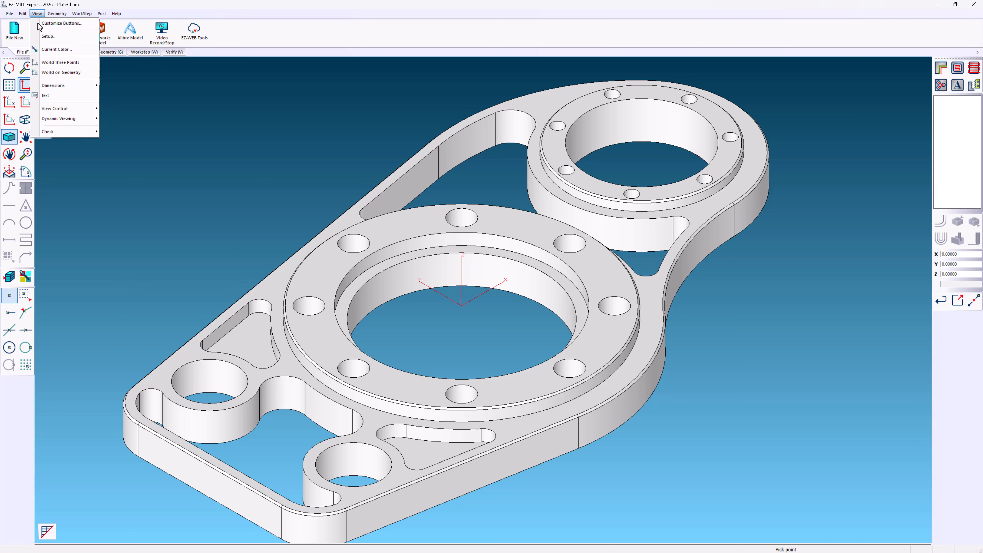
click(35, 63)
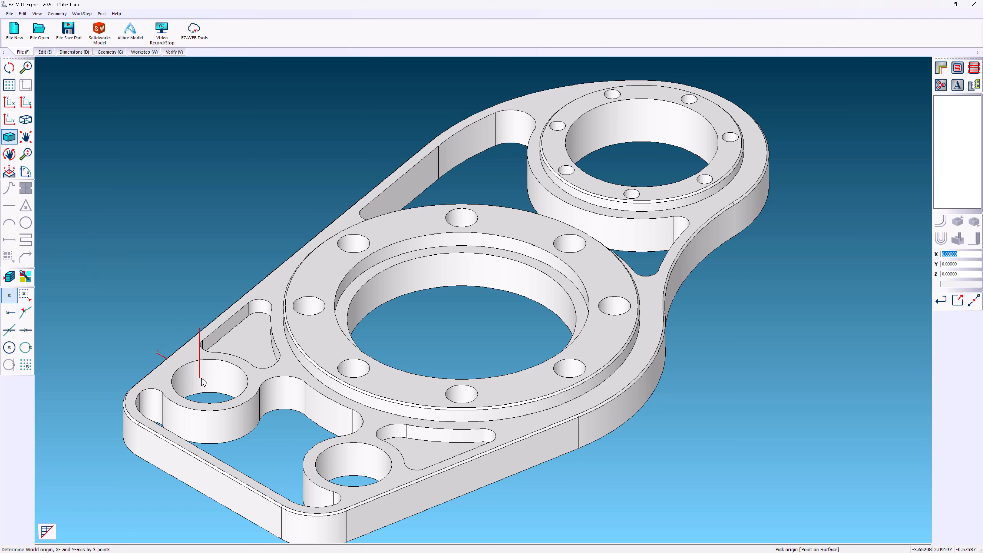
click(26, 296)
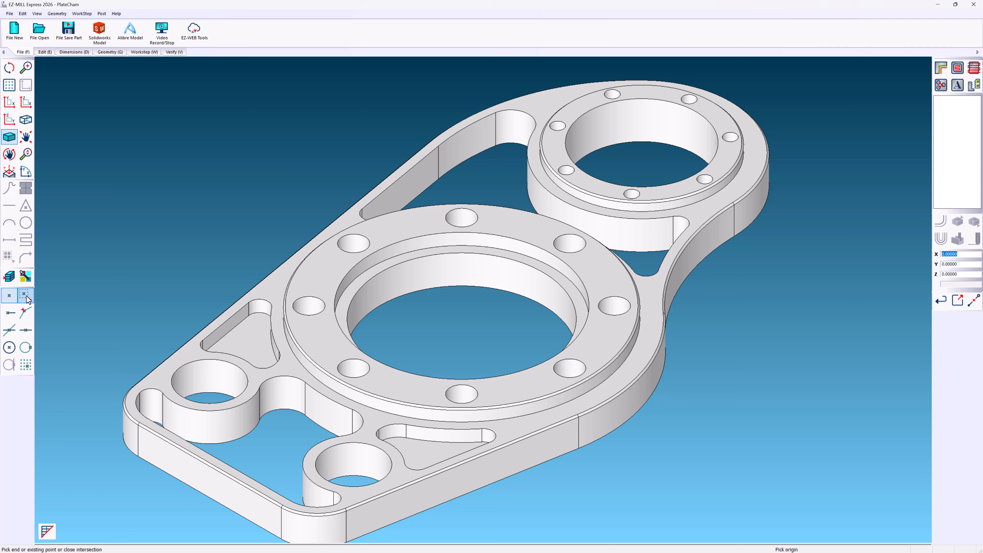
double_click(180, 376)
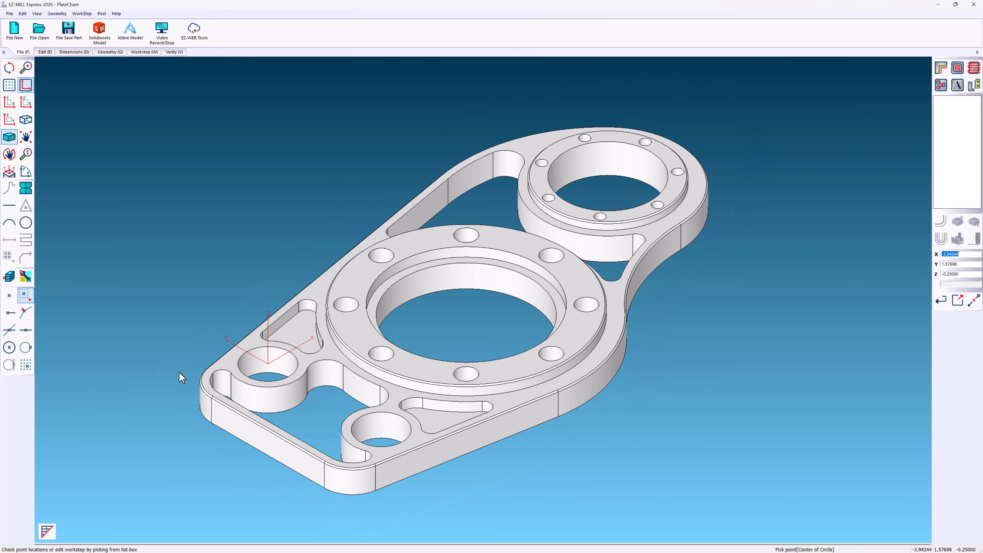
Copy the Z value of the large boss's top centre and translate the World entity by 0.25 in Z.
click(26, 102)
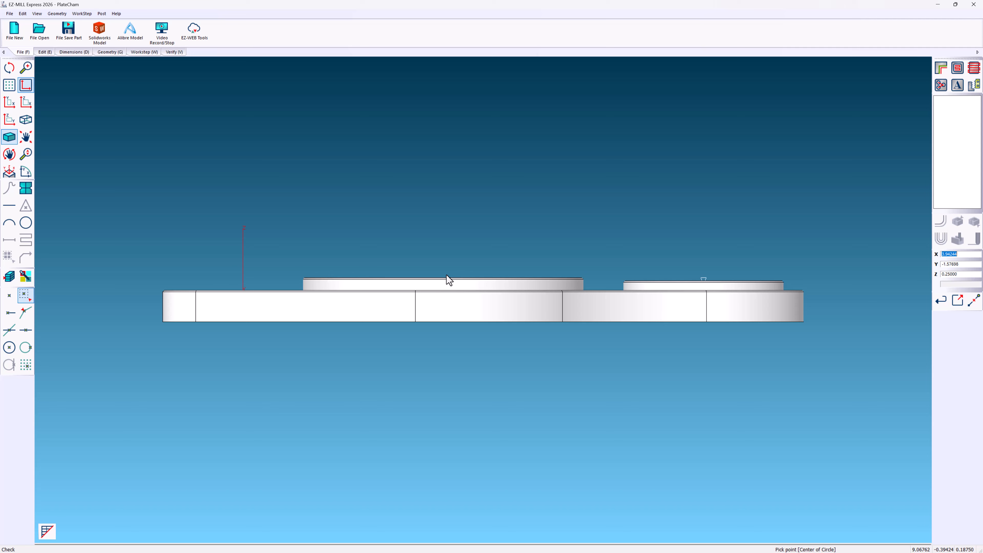
click(962, 274)
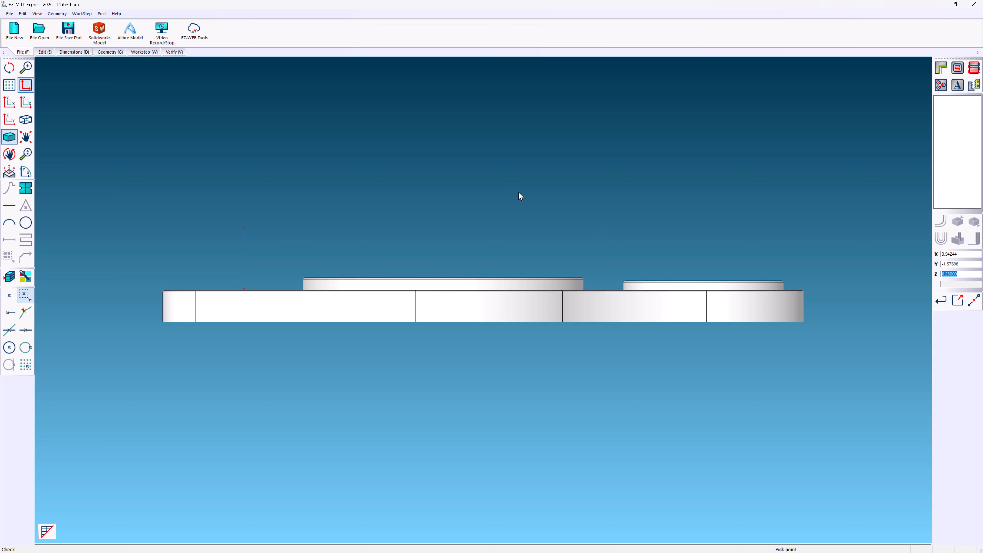
click(47, 52)
click(197, 32)
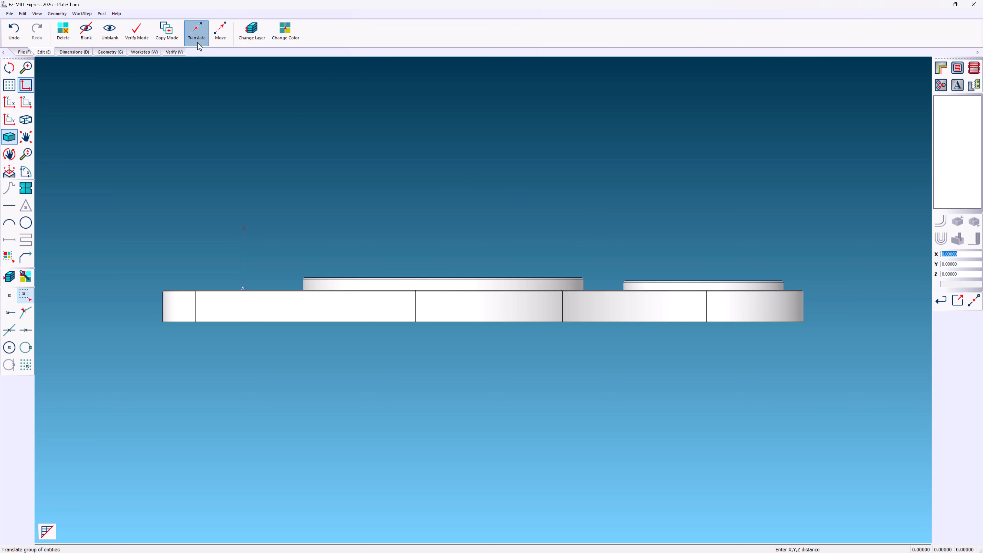
click(950, 273)
right_click(950, 274)
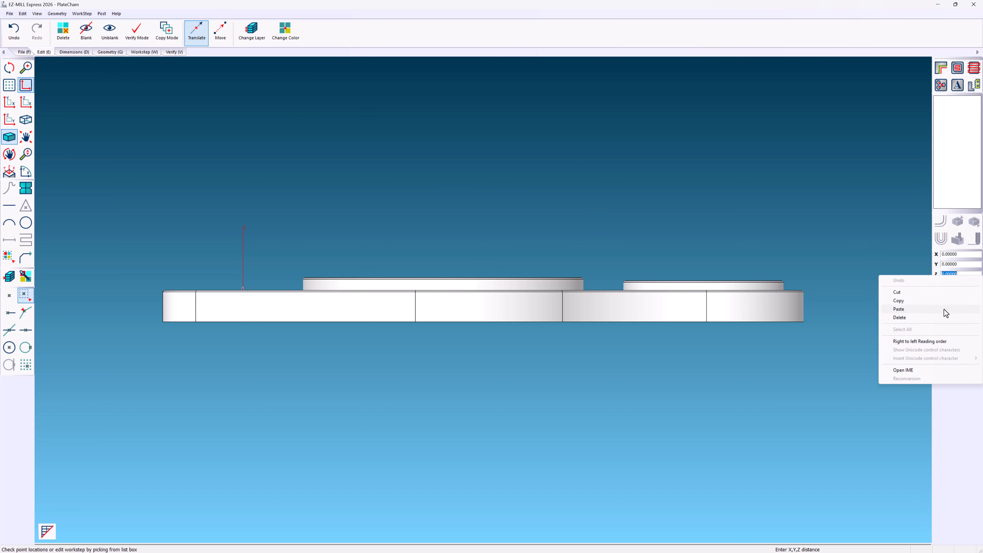
click(945, 309)
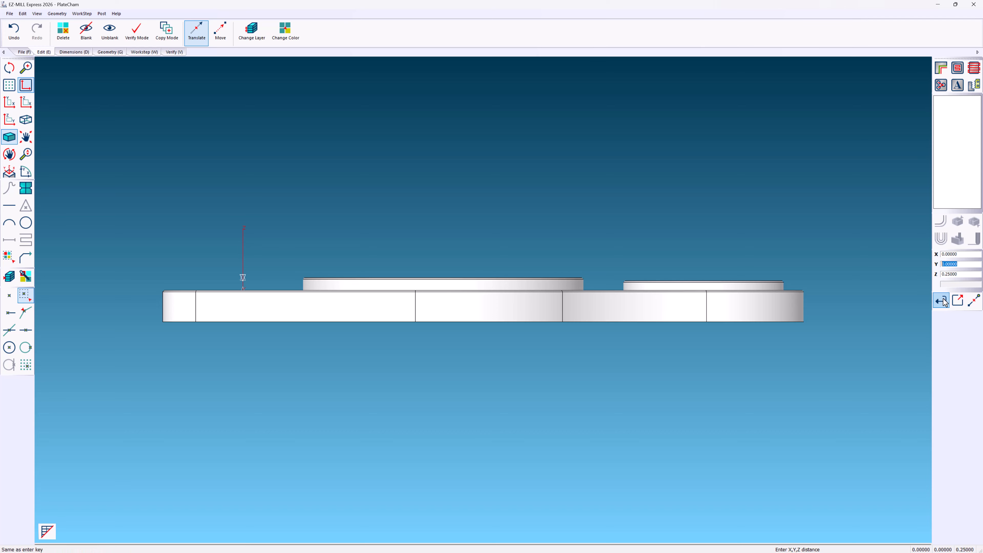
click(942, 300)
drag(978, 115, 977, 203)
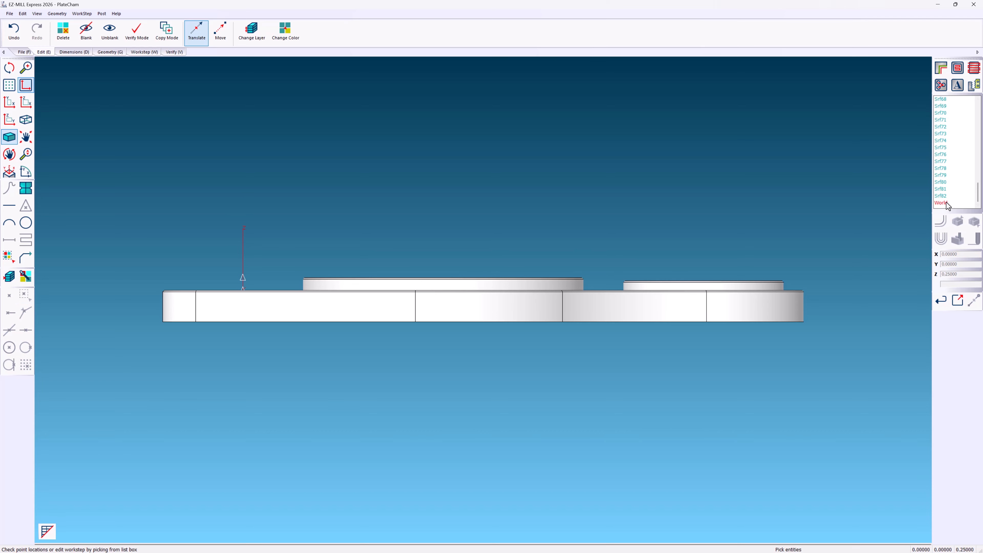
click(945, 202)
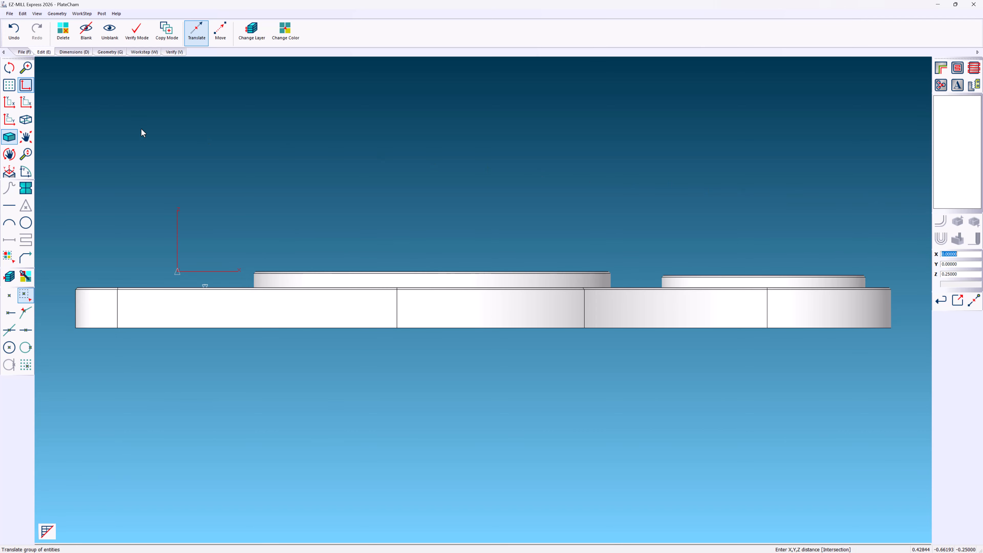
Check the angle between the plate's flat end face and its adjacent long straight side face.
click(25, 119)
scroll(152, 240, down, 2)
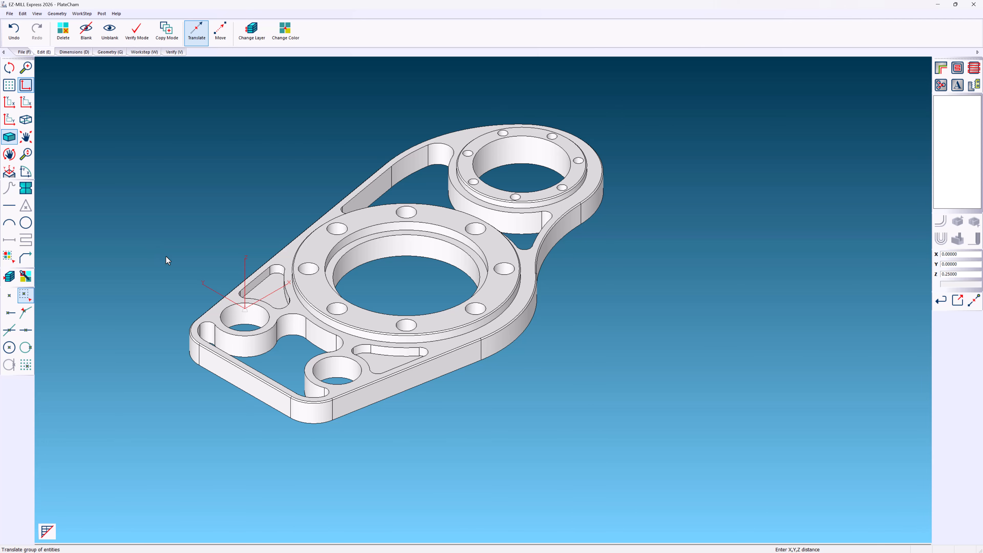
middle_drag(166, 256, 256, 288)
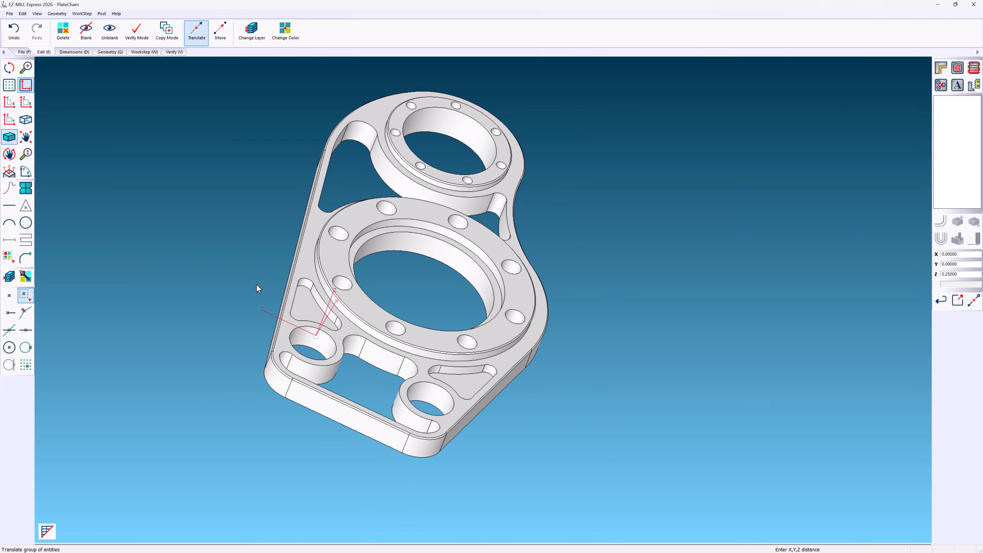
click(65, 52)
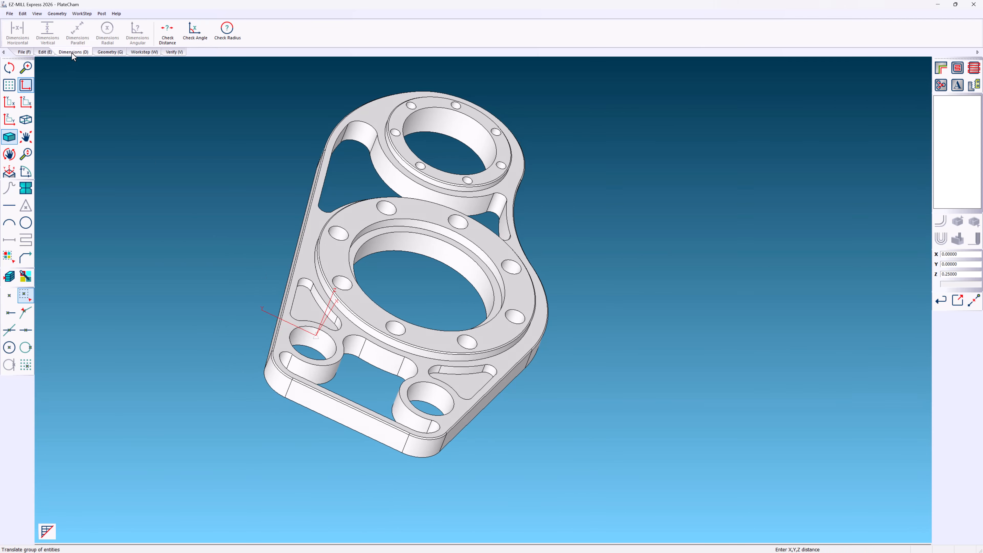
click(195, 46)
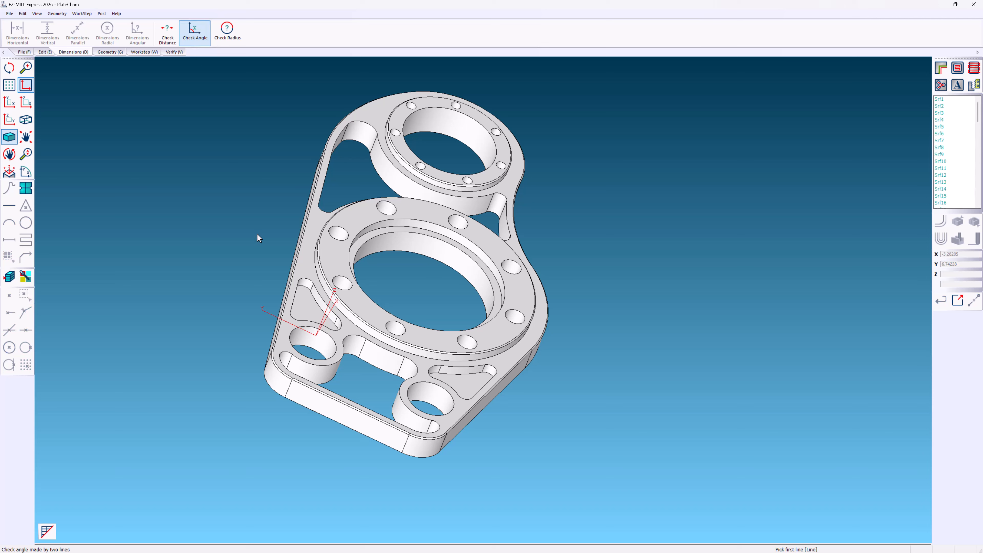
click(310, 397)
middle_drag(281, 372, 329, 371)
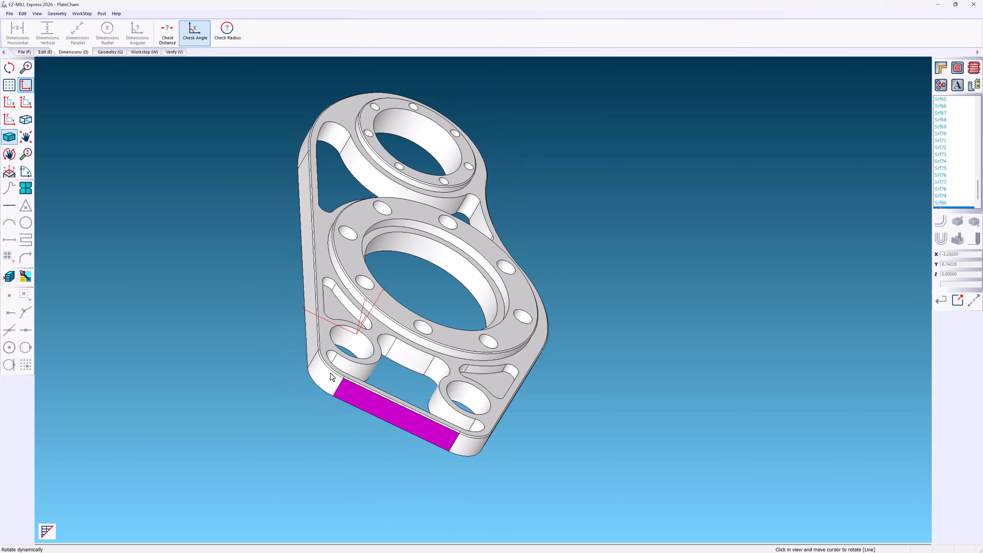
click(317, 340)
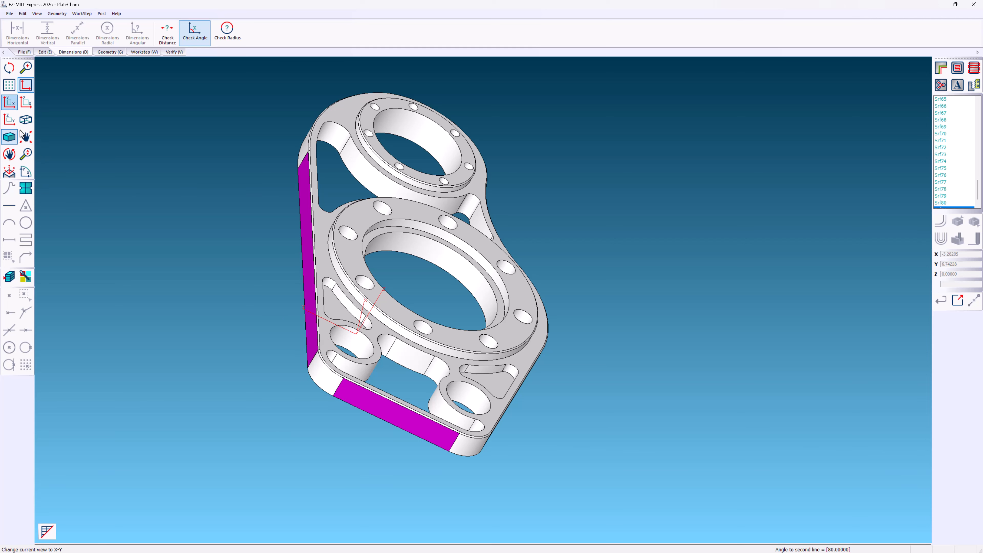
Start a rotation around the Z axis with an angle of 10 degrees.
click(9, 102)
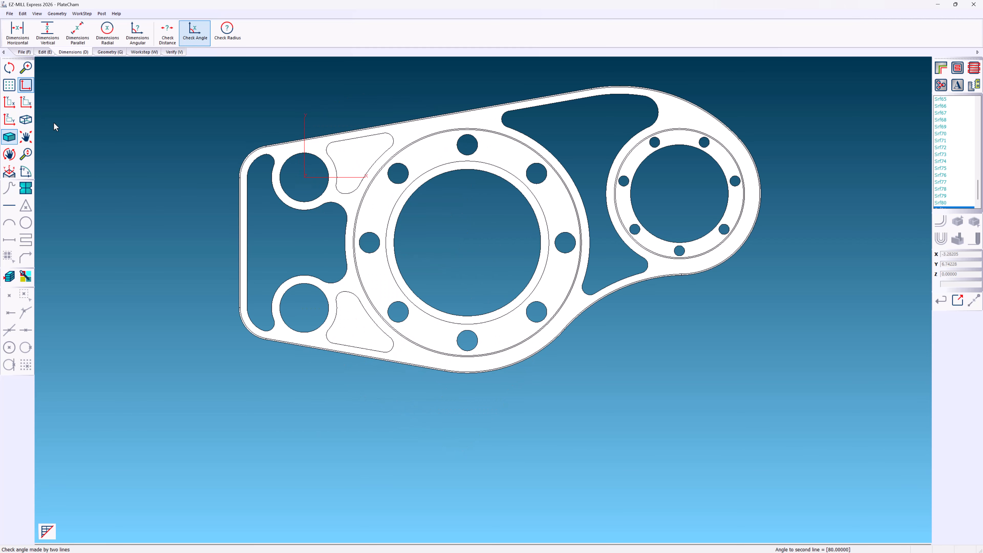
click(44, 53)
click(23, 14)
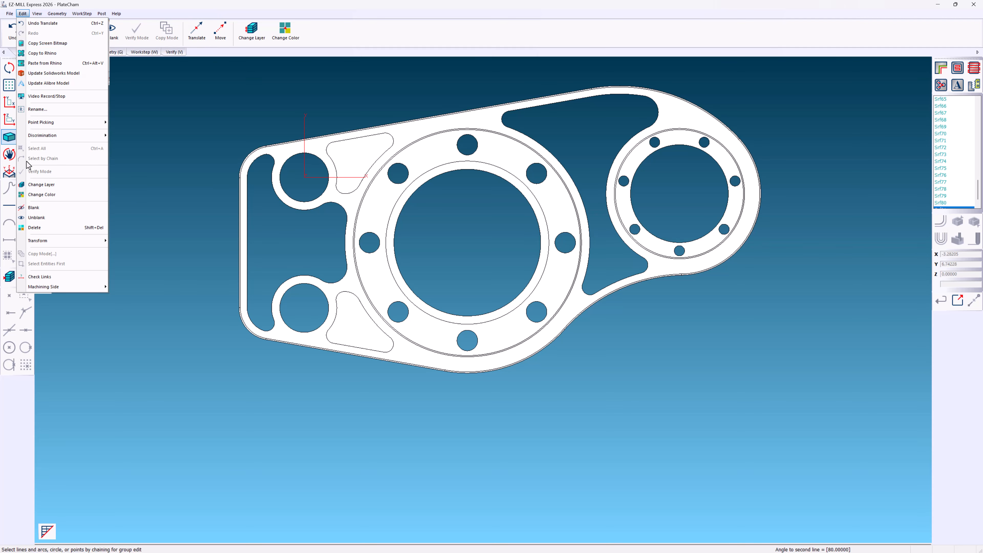
mouse_move(65, 245)
mouse_move(133, 260)
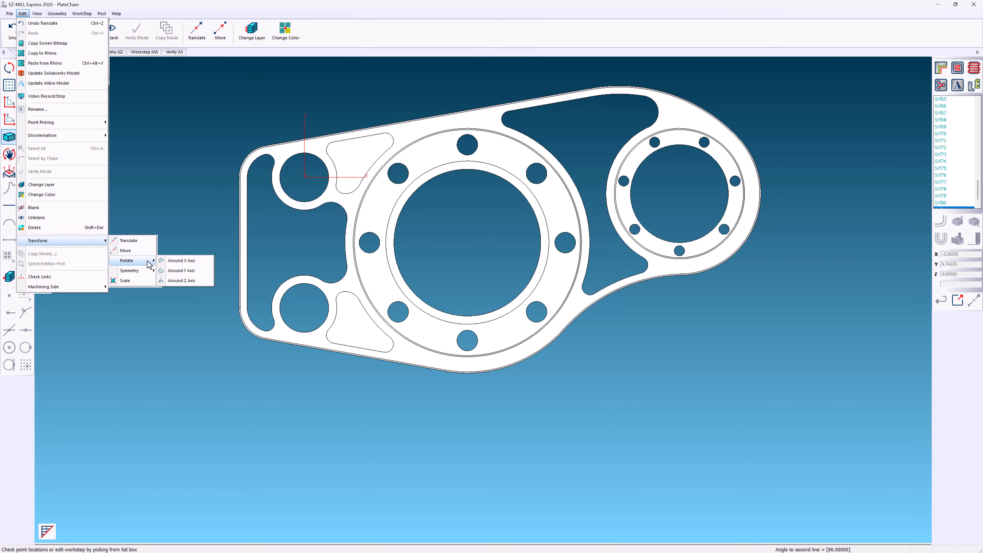
click(199, 281)
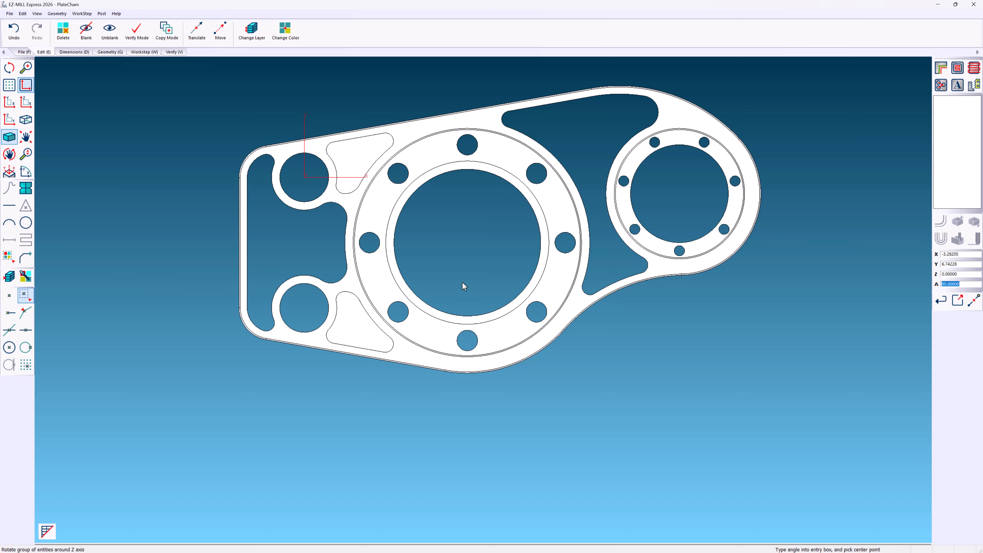
click(953, 285)
double_click(952, 284)
text(10)
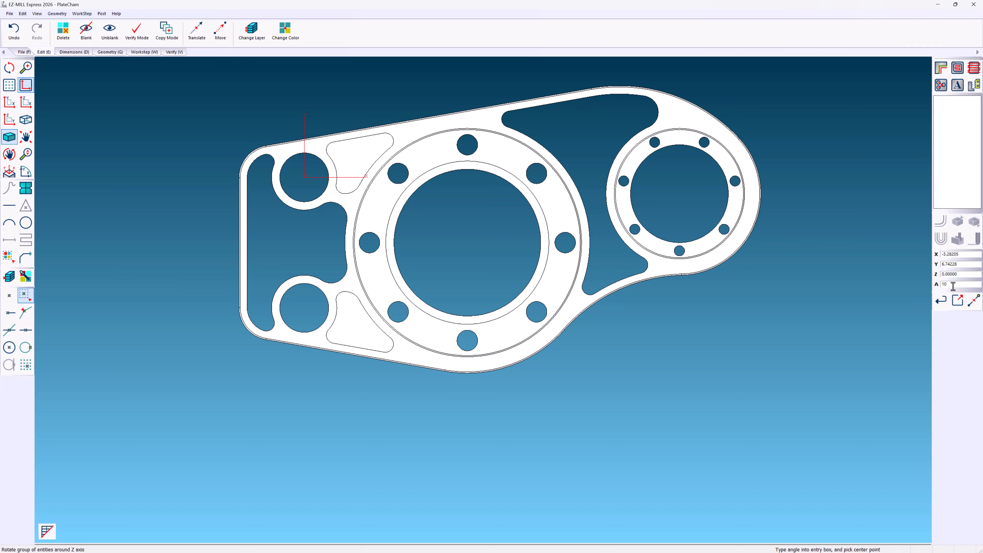
Set the rotation centre to X 0, Y 0 and apply the rotation to the World entity.
double_click(958, 253)
text(0)
key(Tab)
text(0)
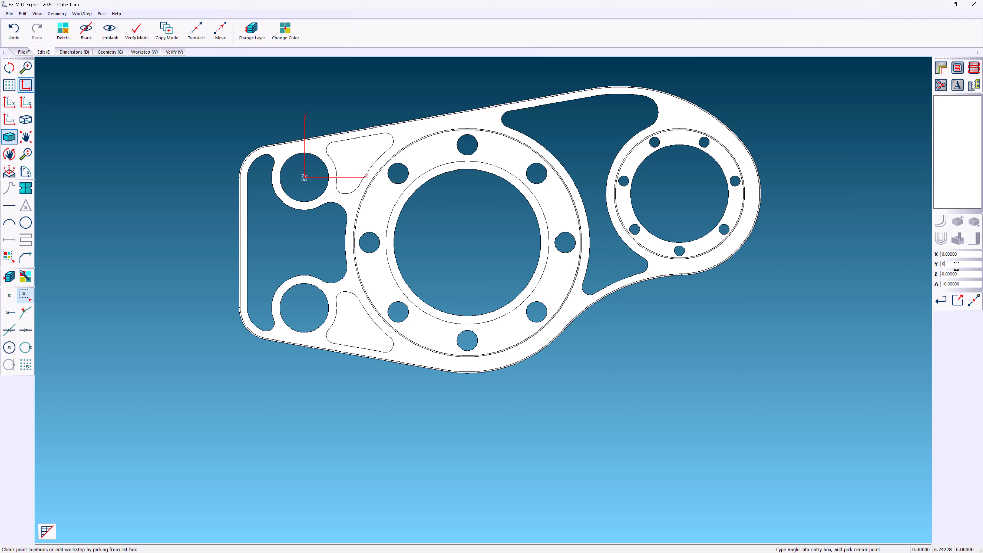
click(940, 300)
drag(977, 112, 979, 207)
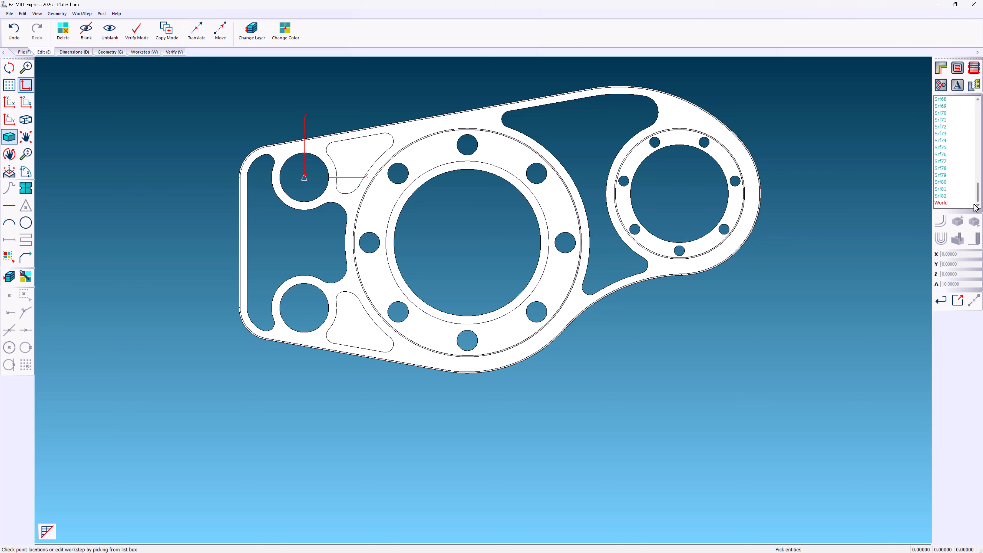
click(944, 203)
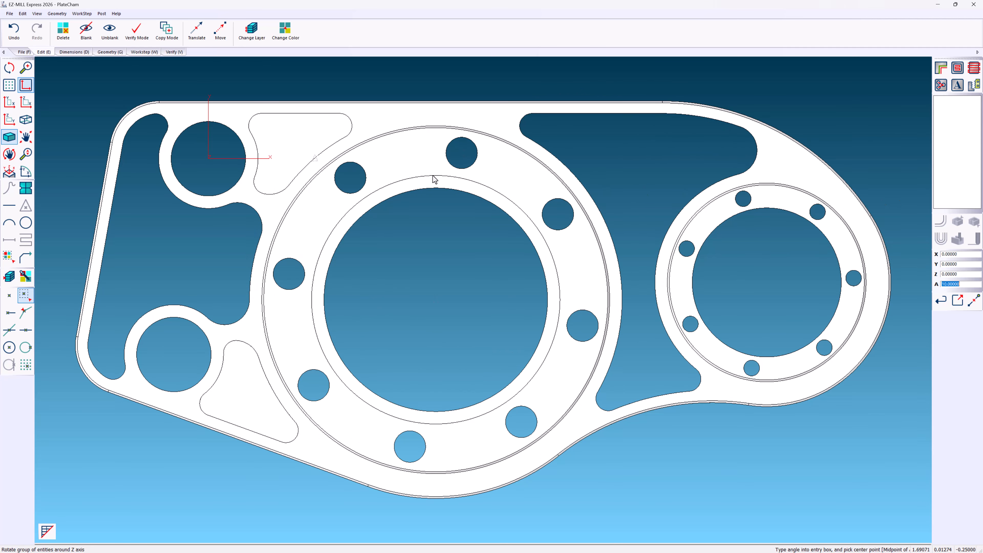
Undo the rotation of the World entity.
scroll(304, 166, down, 2)
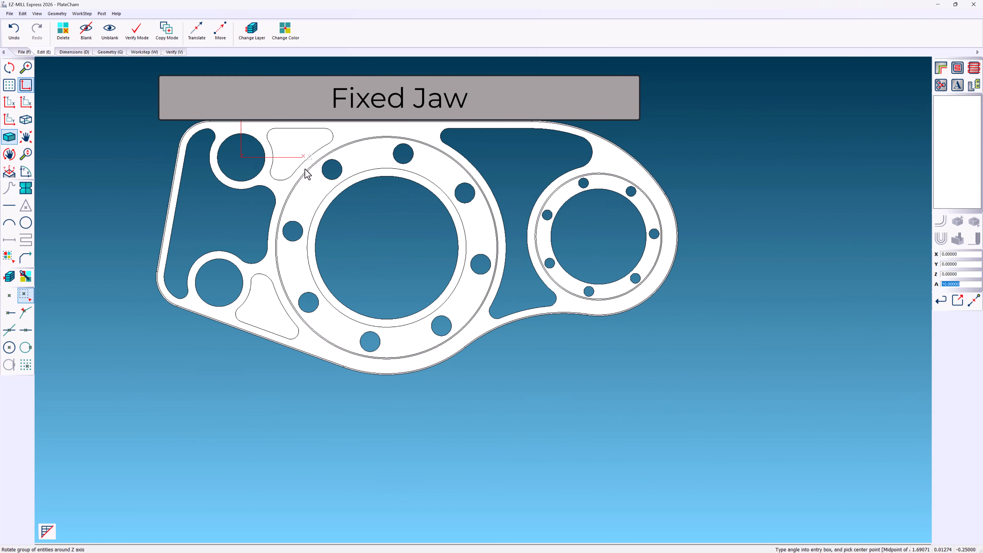
scroll(307, 173, down, 2)
middle_drag(307, 174, 307, 82)
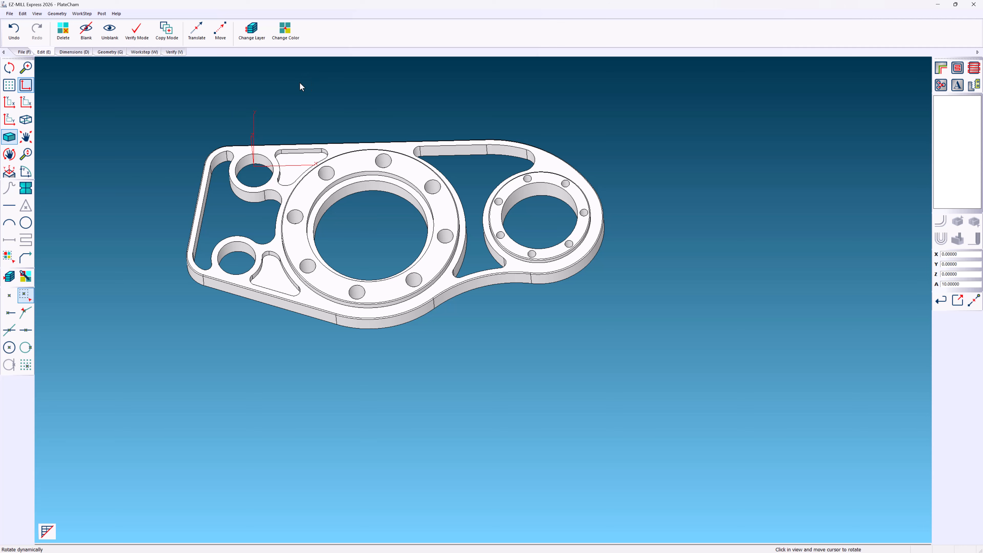
click(15, 34)
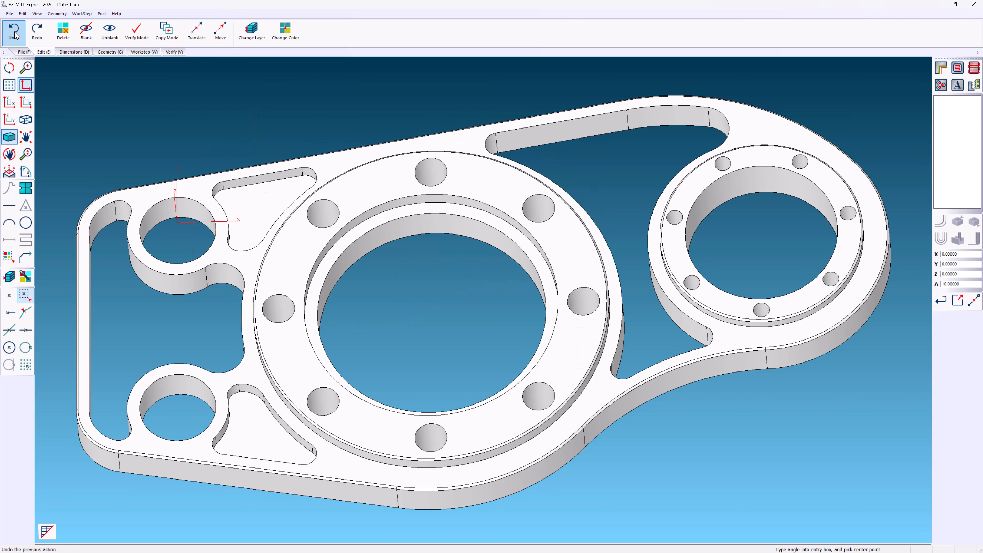
Start placing the WORLD origin on the model and choose the lower-left corner of the part's top.
click(16, 167)
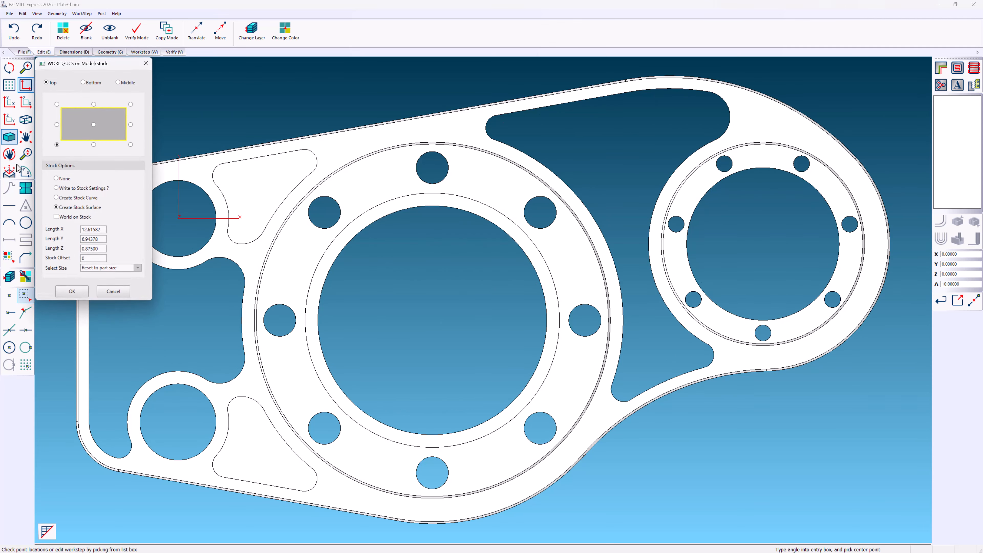
drag(95, 66, 459, 49)
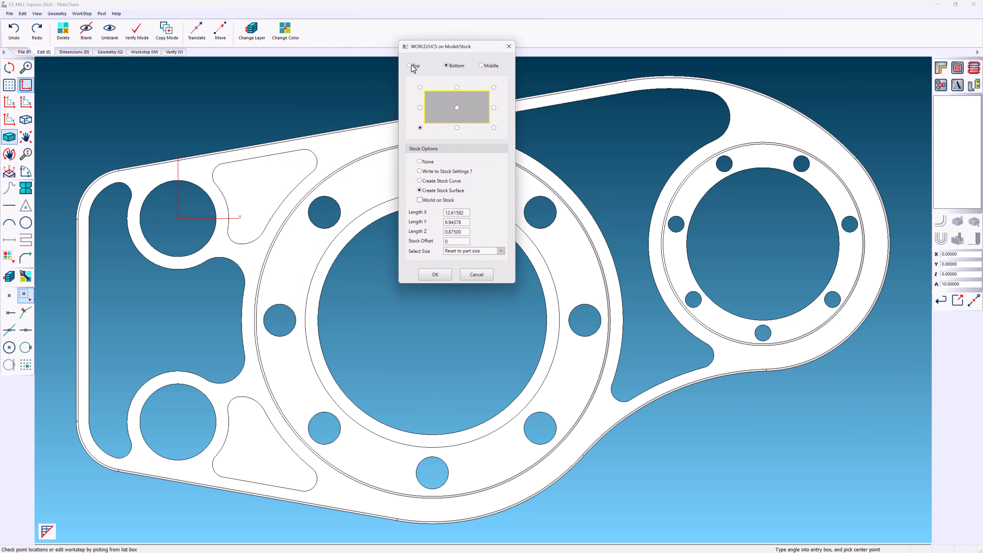
click(457, 88)
click(493, 88)
click(419, 128)
click(419, 162)
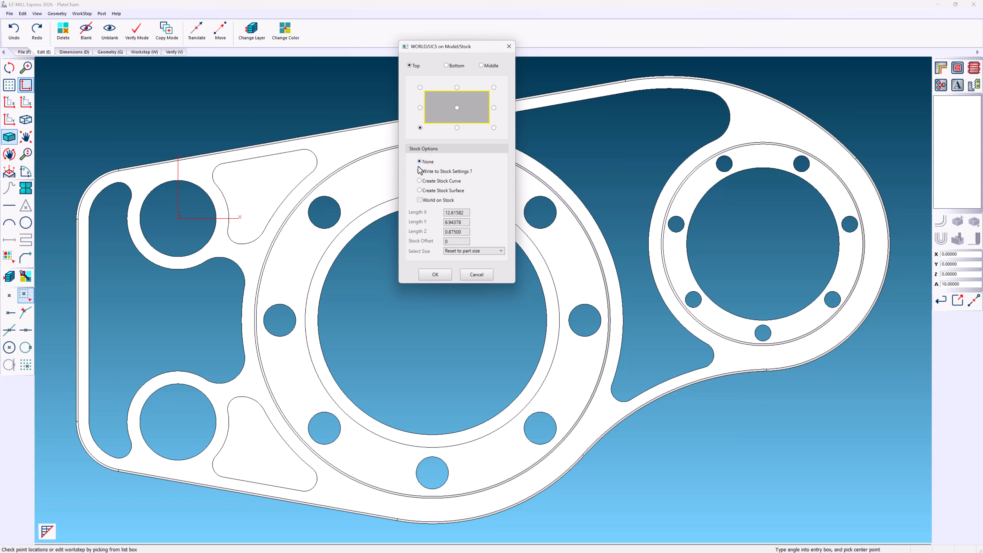
click(419, 171)
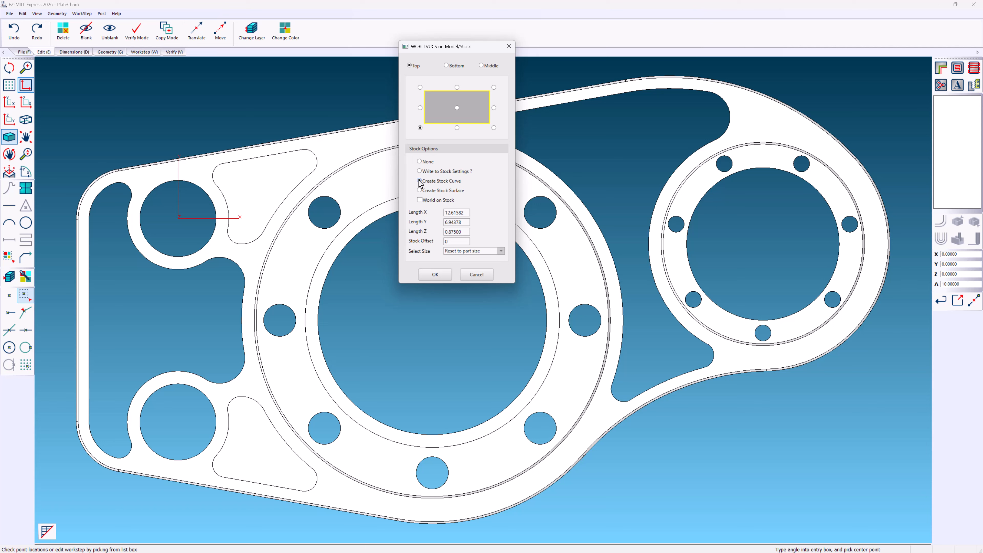
click(419, 182)
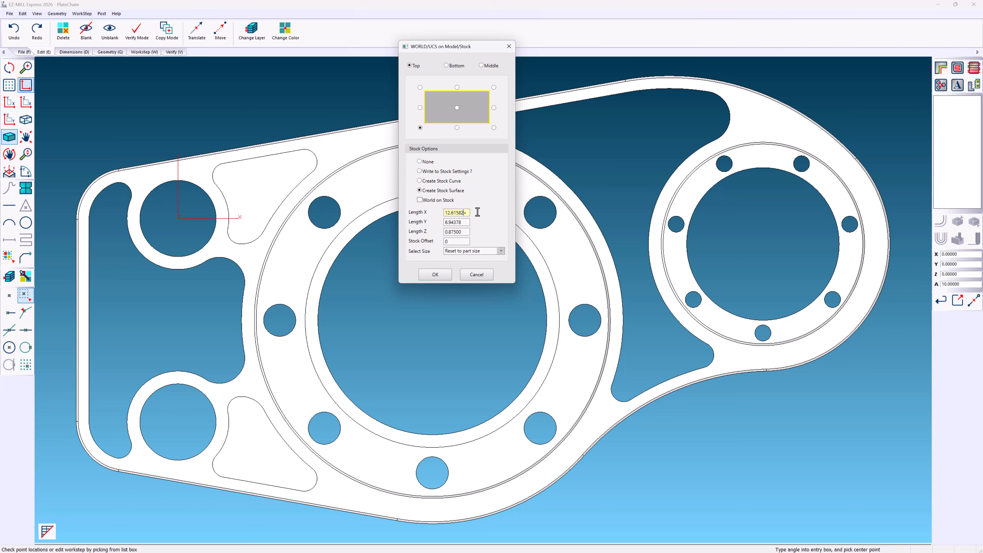
Create a stock surface with Length X 13.11582 and Length Y 7.44378, and apply the origin placement.
text(5)
key(Tab)
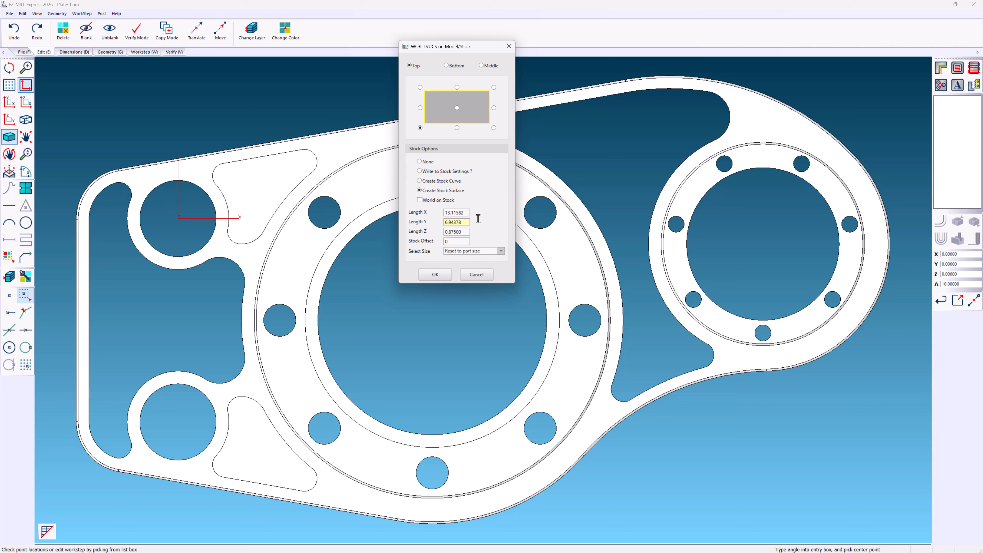
text(+.5)
click(460, 242)
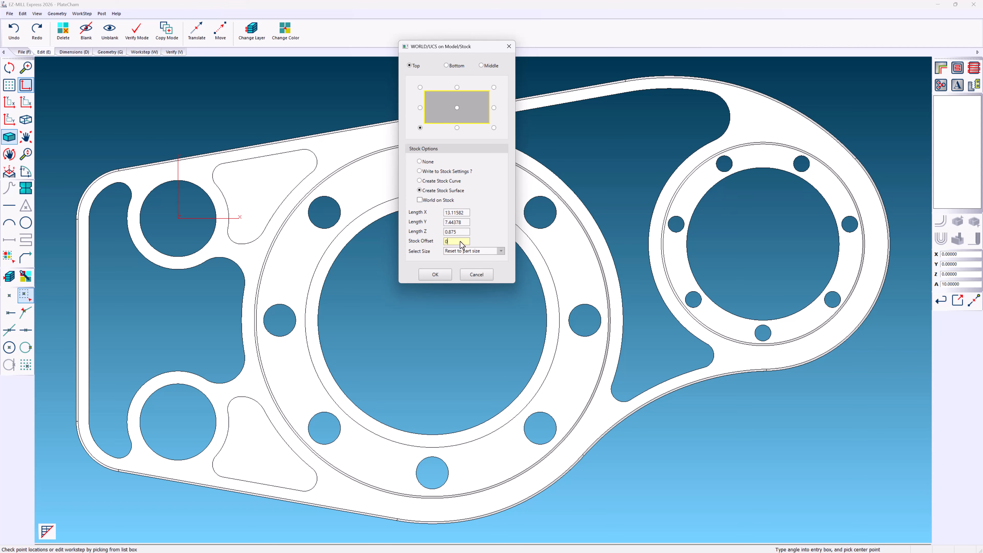
click(432, 275)
Delete the stock surface around the plate and create a new curve named stockcrv.
click(63, 30)
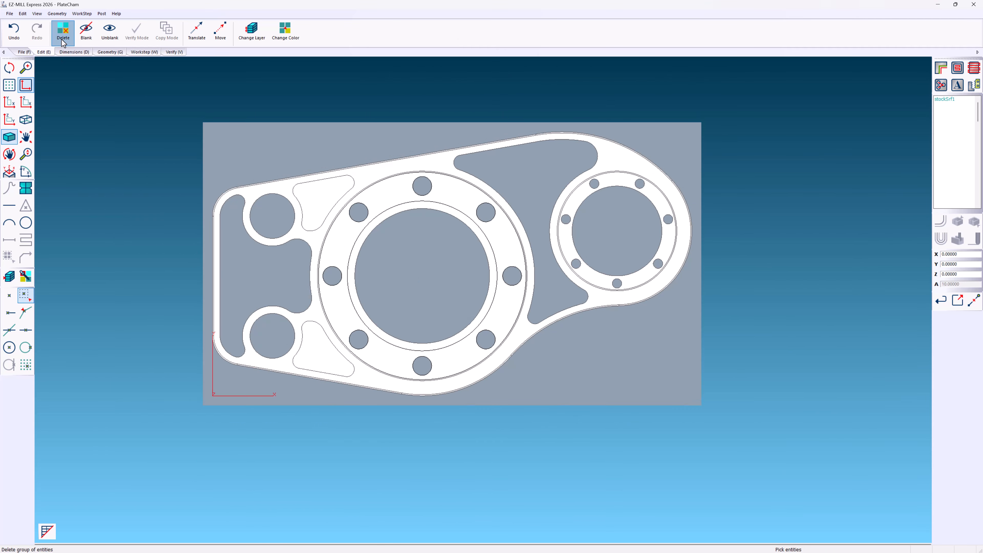
click(212, 123)
click(82, 13)
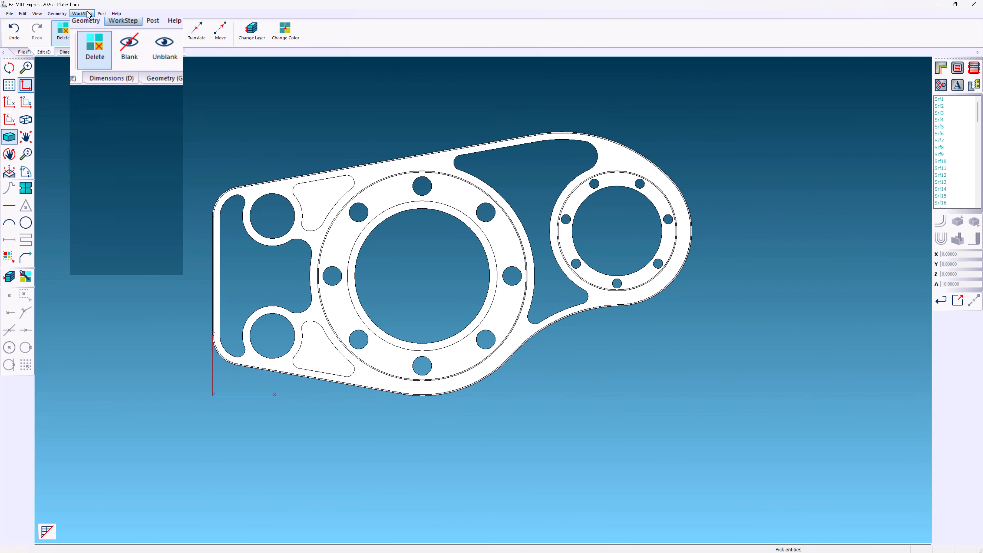
click(80, 60)
text(stockcrv)
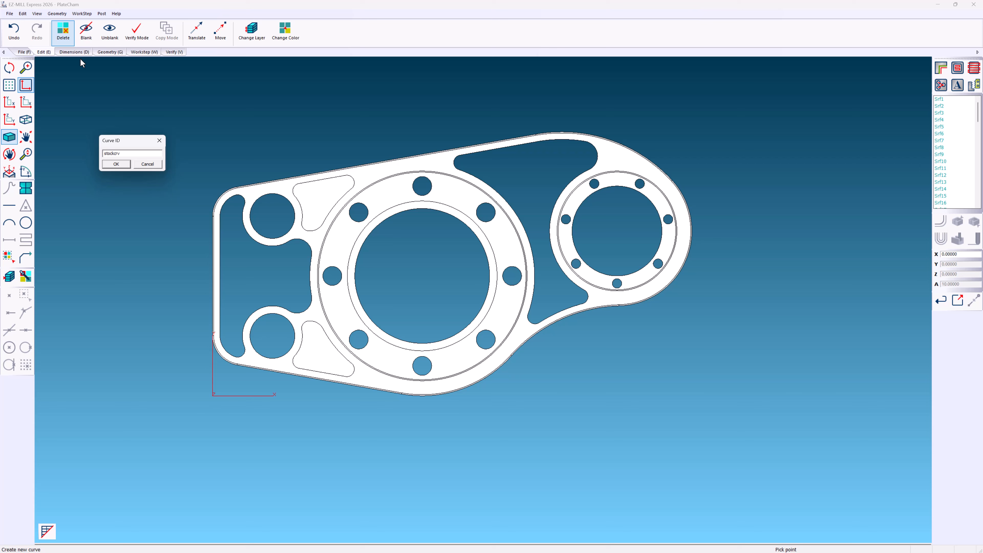
click(123, 165)
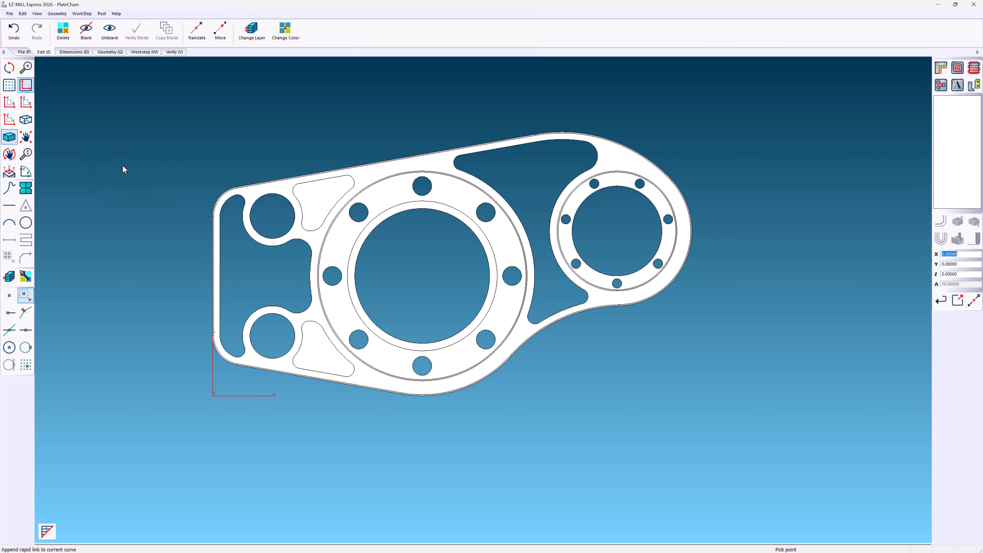
Draw a closed six-sided stock outline around the plate with linear moves on grid points, starting and ending at X -1, Y 6.
click(322, 37)
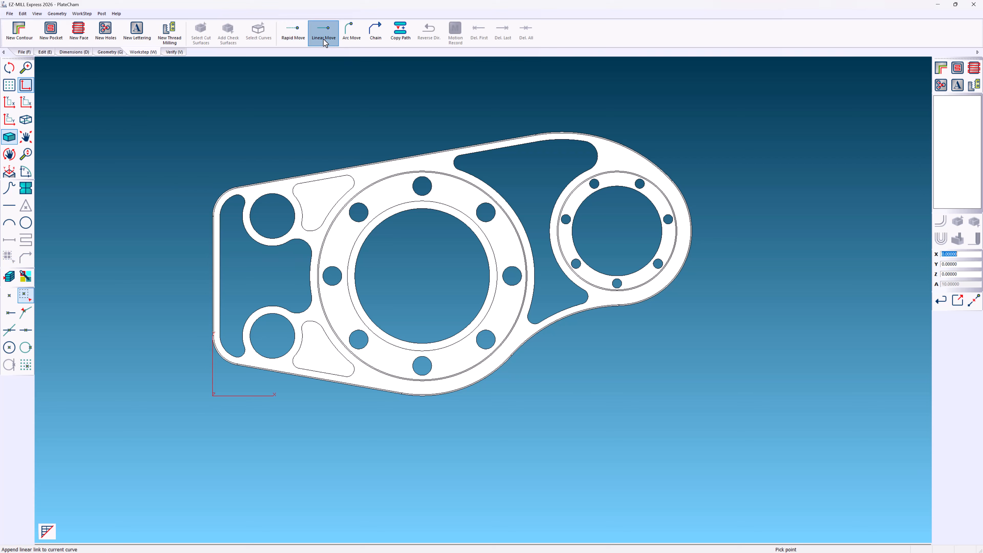
click(25, 364)
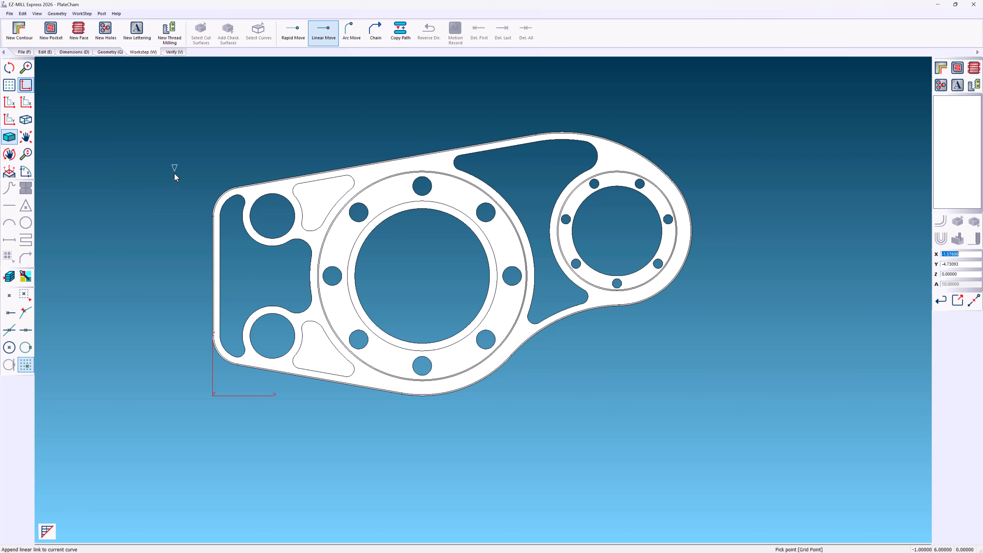
click(174, 172)
click(594, 95)
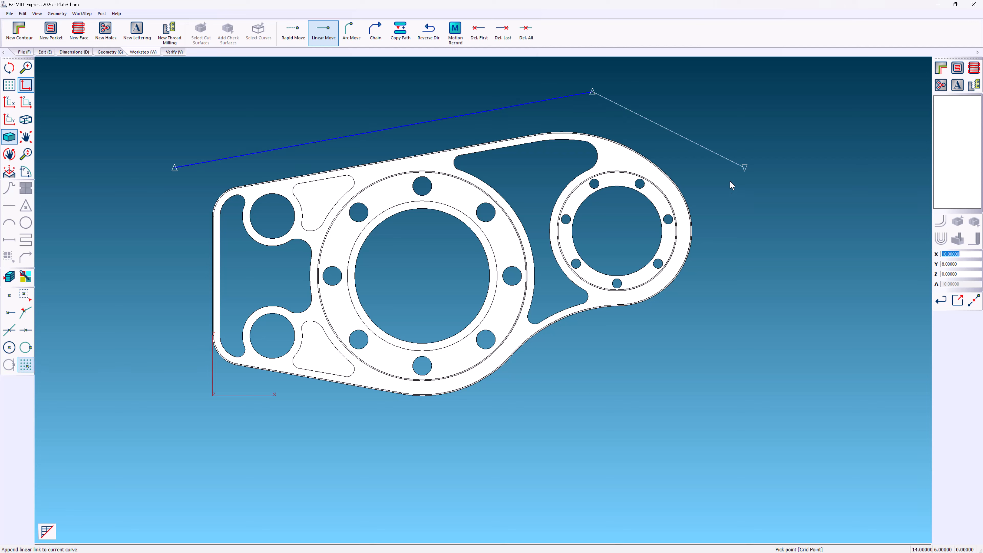
click(744, 167)
click(744, 281)
click(553, 432)
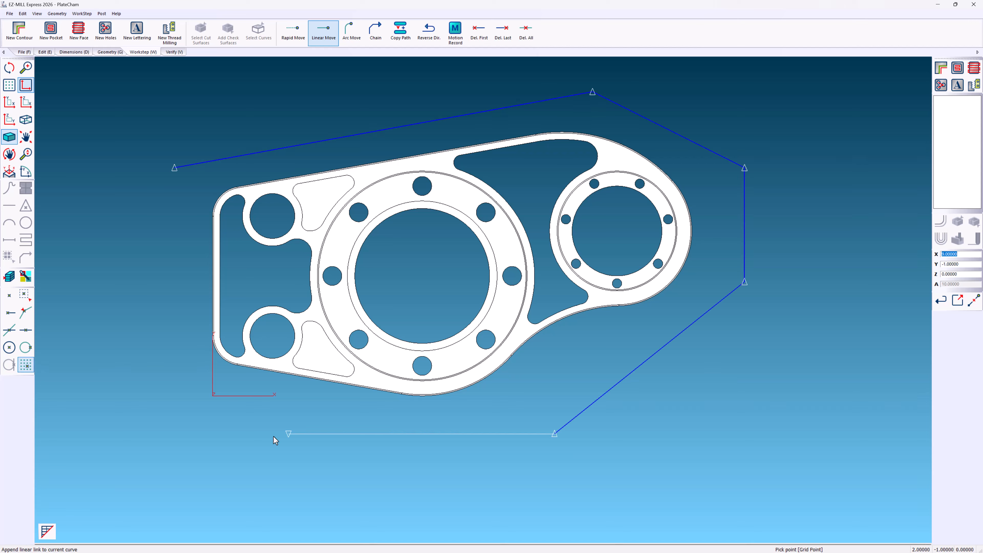
click(174, 433)
click(173, 168)
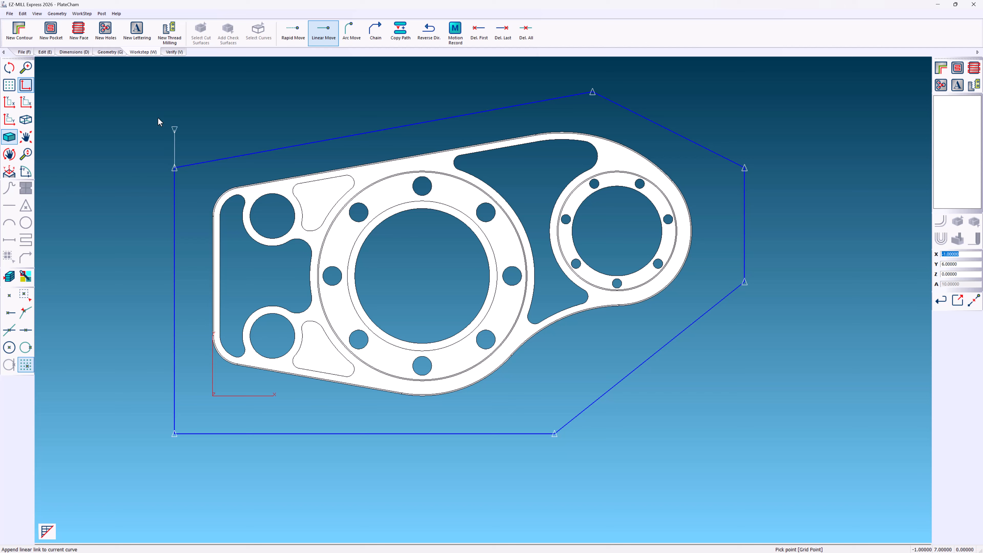
Create a pocket workstep with the ID Pocket1 and select its machining curves around the plate.
click(51, 31)
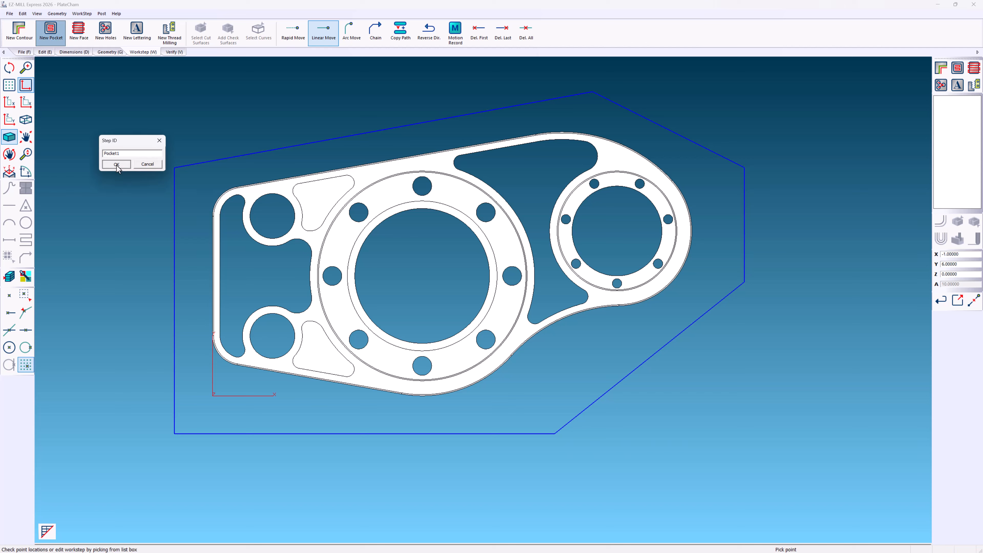
click(116, 164)
drag(183, 107, 722, 414)
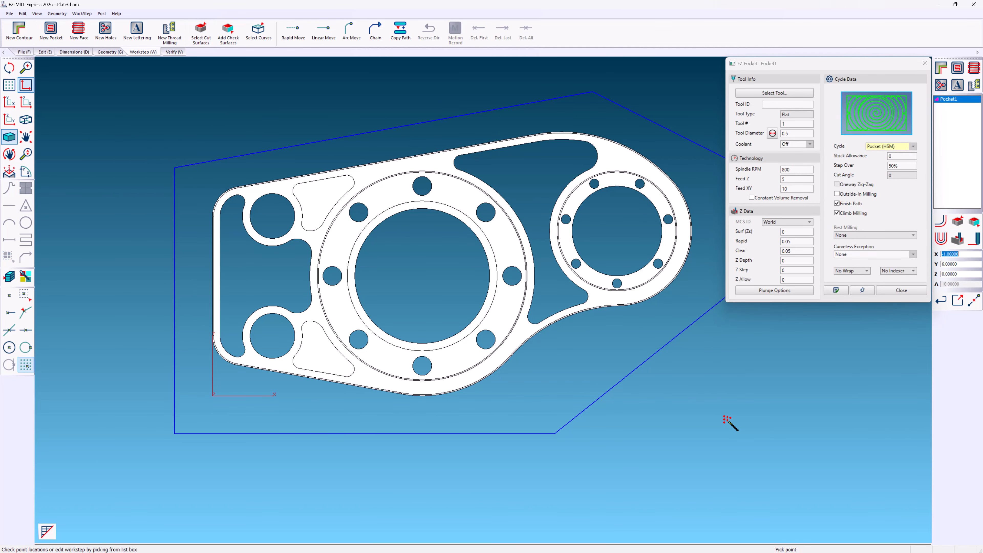
click(82, 13)
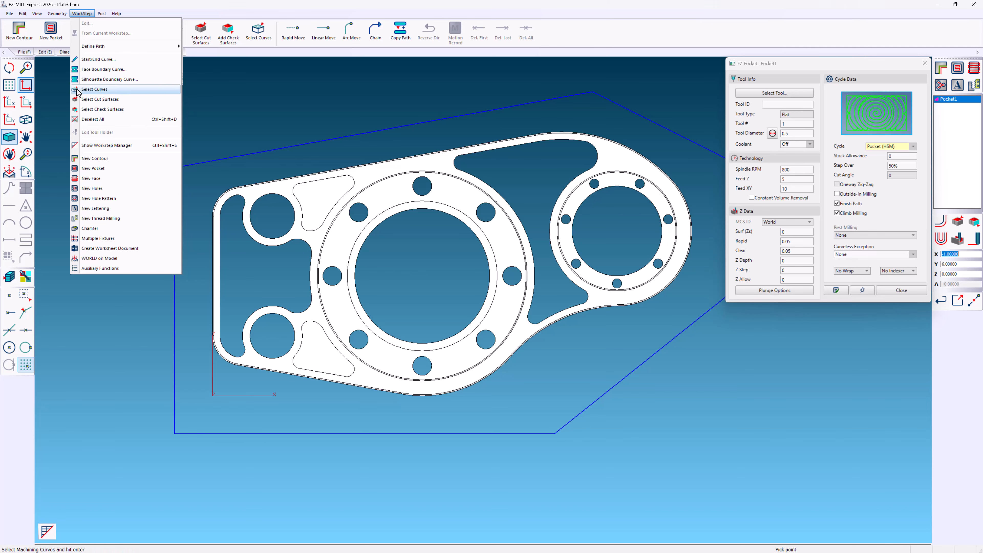
click(95, 89)
key(Return)
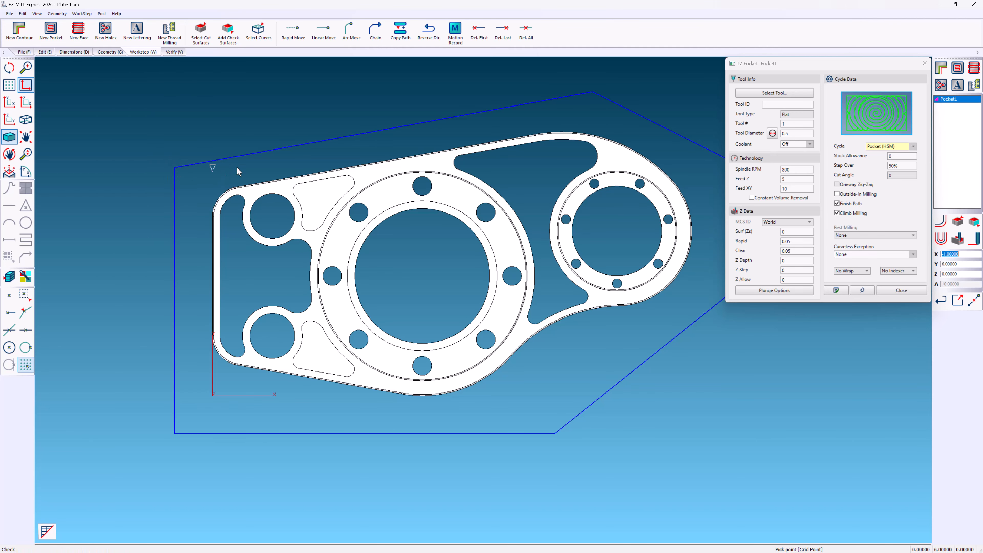
Turn on Face Milling in Pocket1's cycle data and preview its toolpath in 3D.
click(837, 194)
click(843, 290)
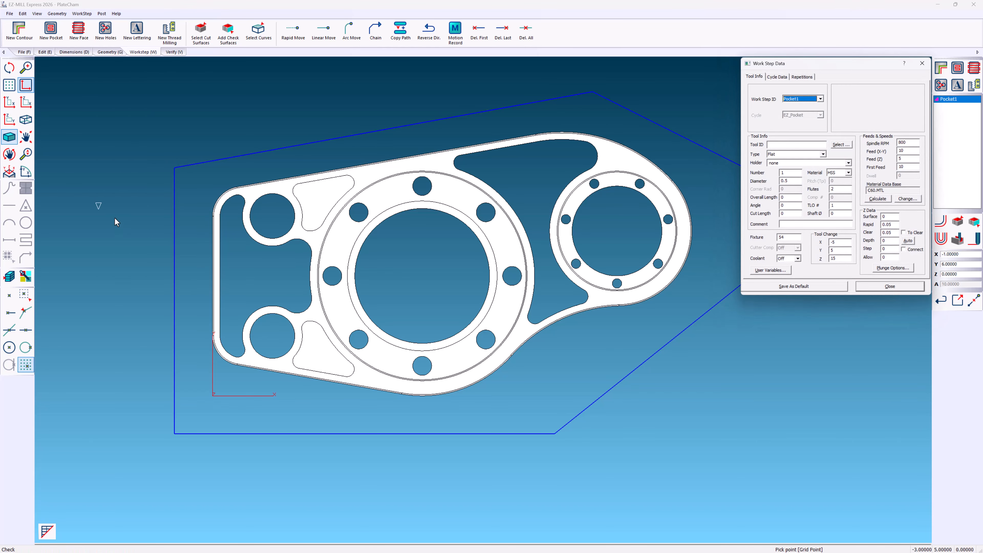
click(776, 77)
click(819, 204)
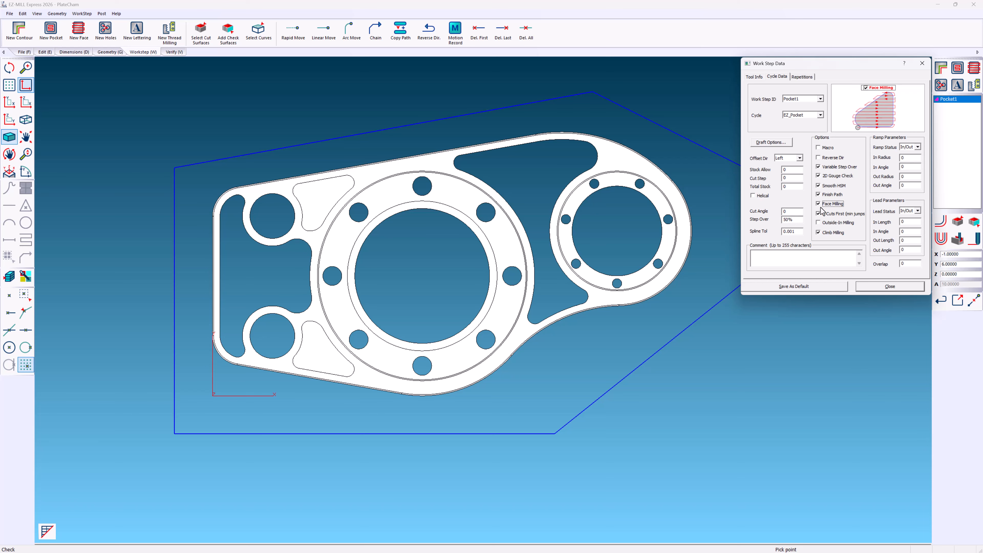
click(876, 287)
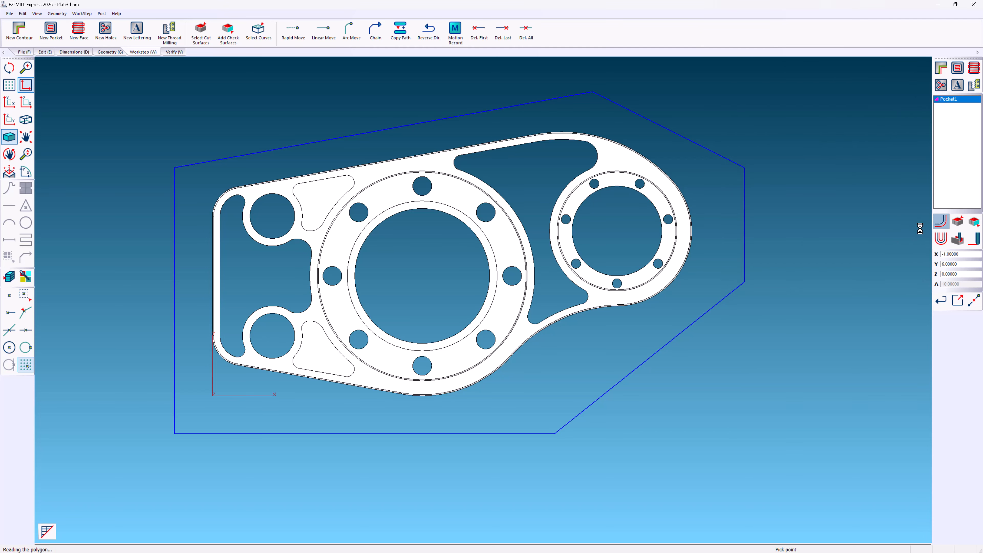
click(174, 51)
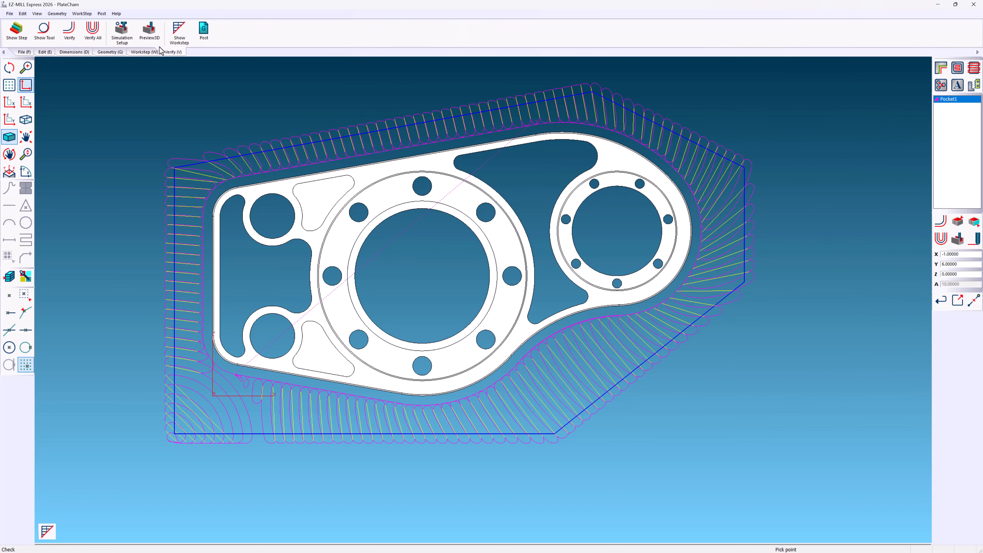
click(146, 42)
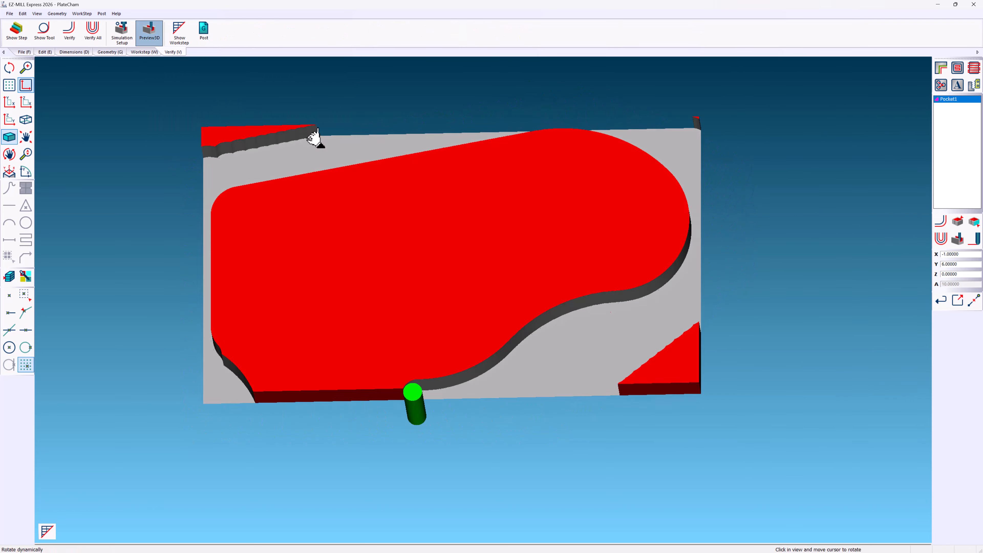
Change the simulation stock type to Custom Stock and run the 3D preview again.
click(122, 37)
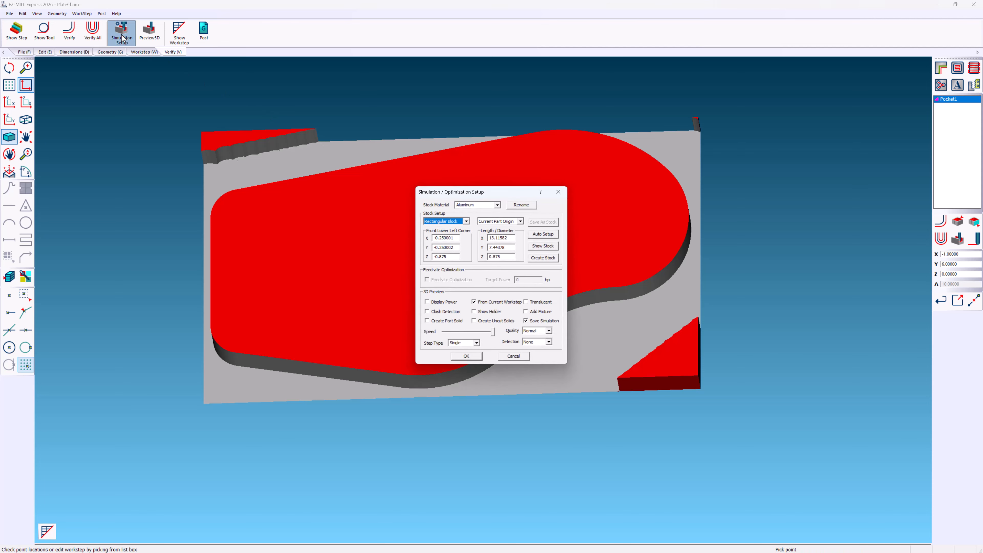
click(466, 222)
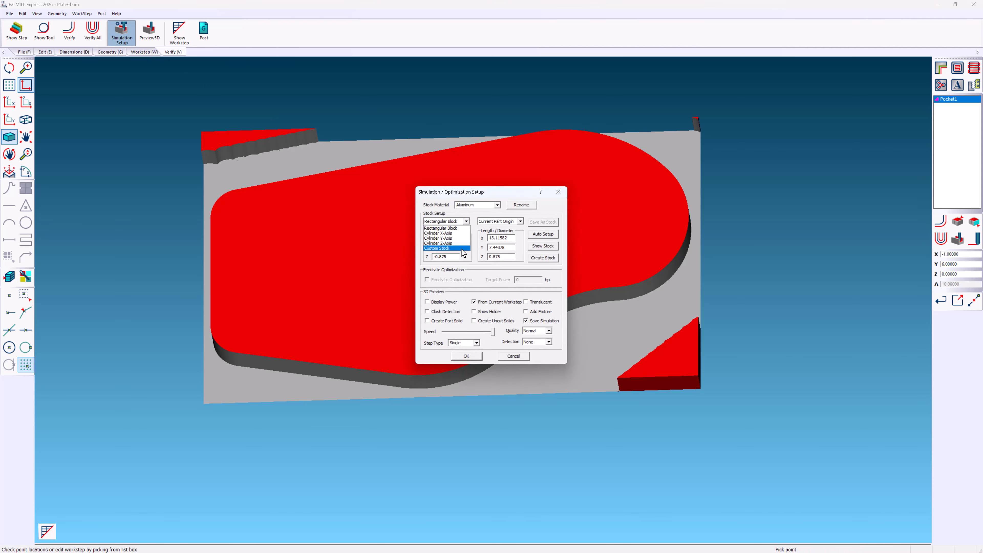
click(463, 248)
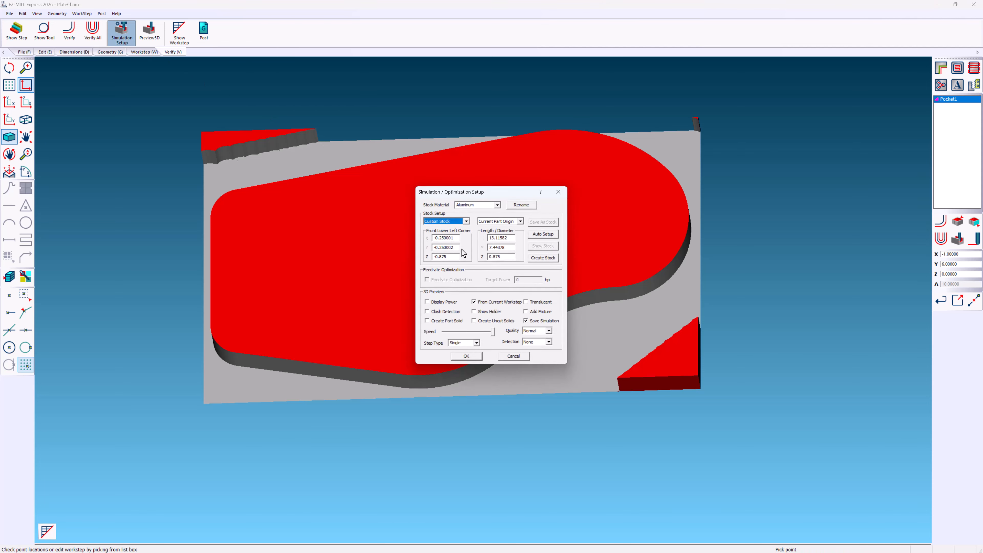
click(466, 357)
click(154, 35)
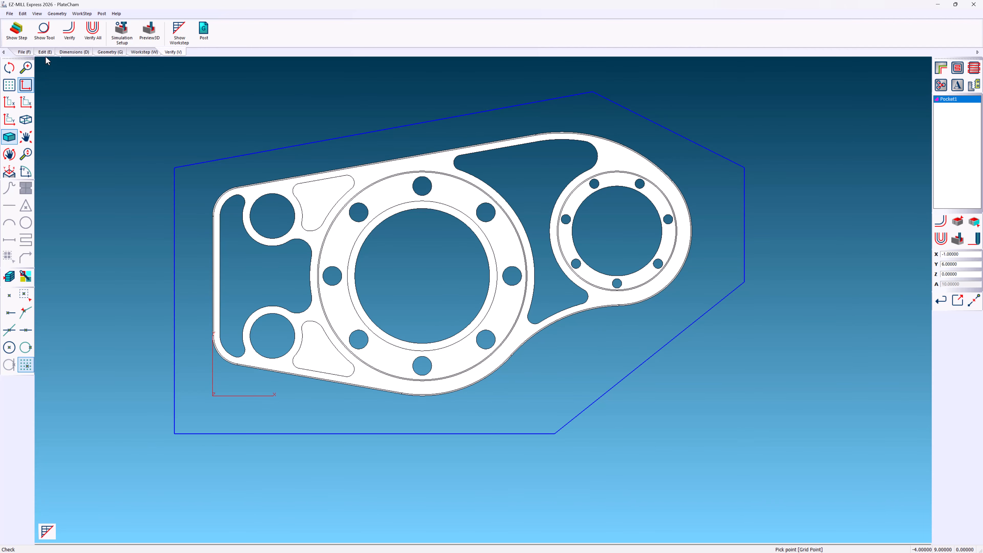
Delete the closed stock outline curve around the plate.
click(45, 53)
click(63, 31)
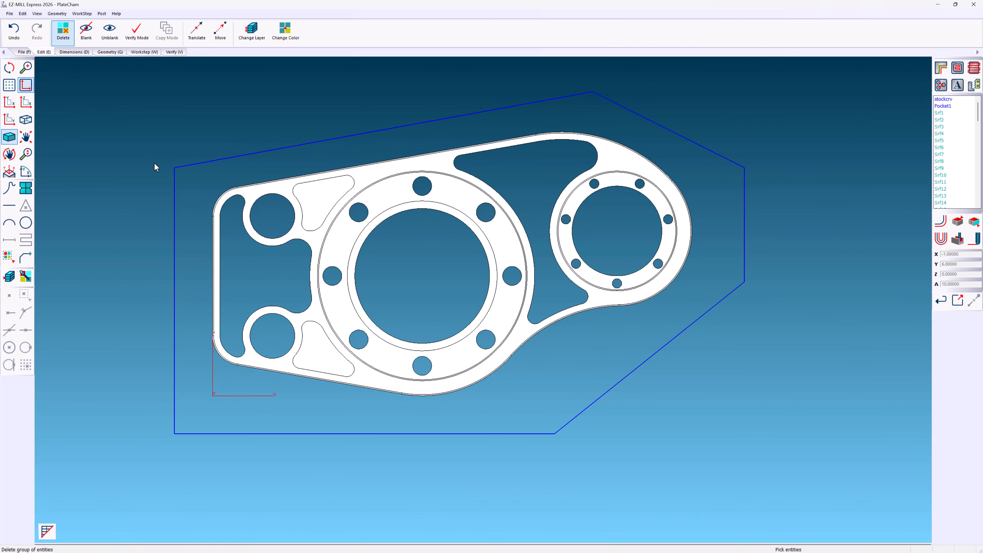
click(173, 171)
Set the simulation stock type to Rectangular Block.
click(165, 52)
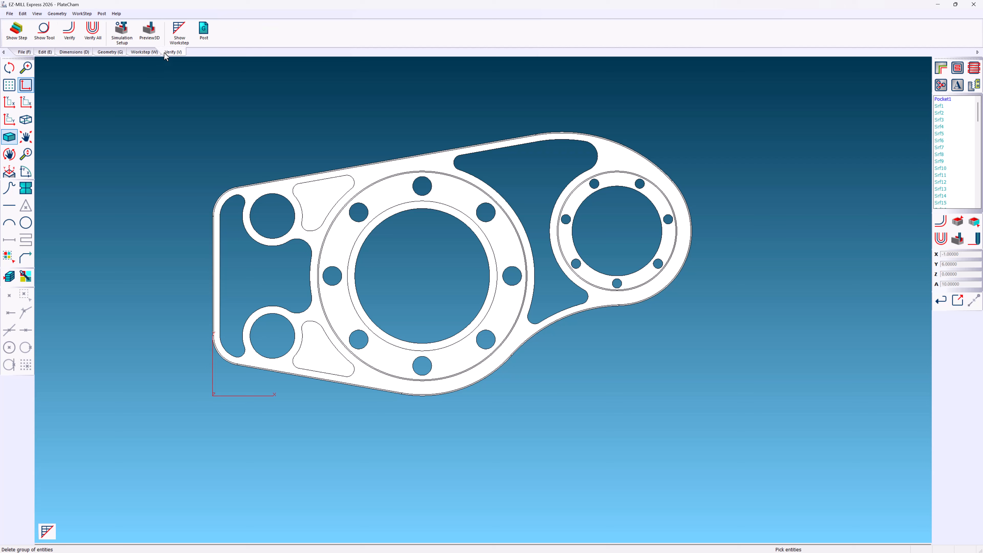
click(122, 31)
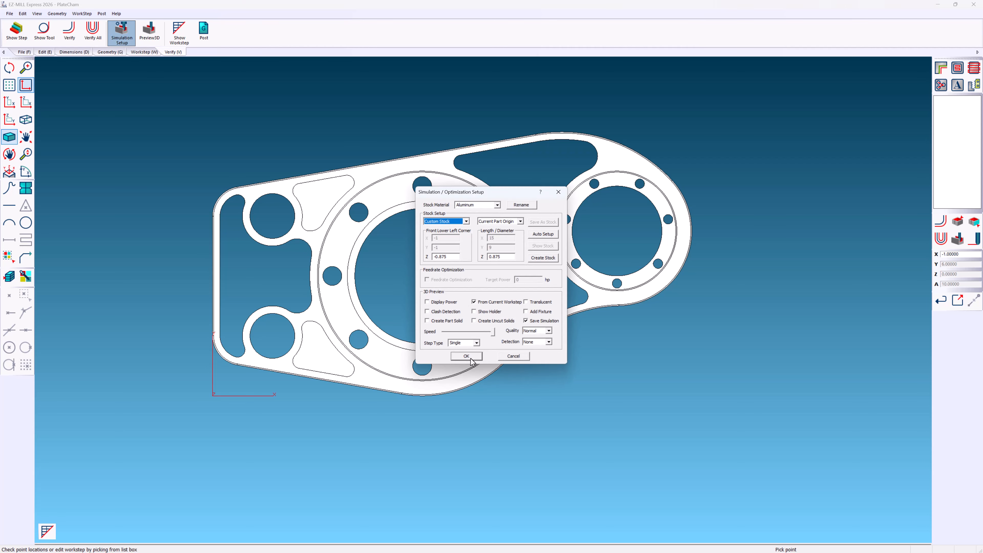
click(466, 221)
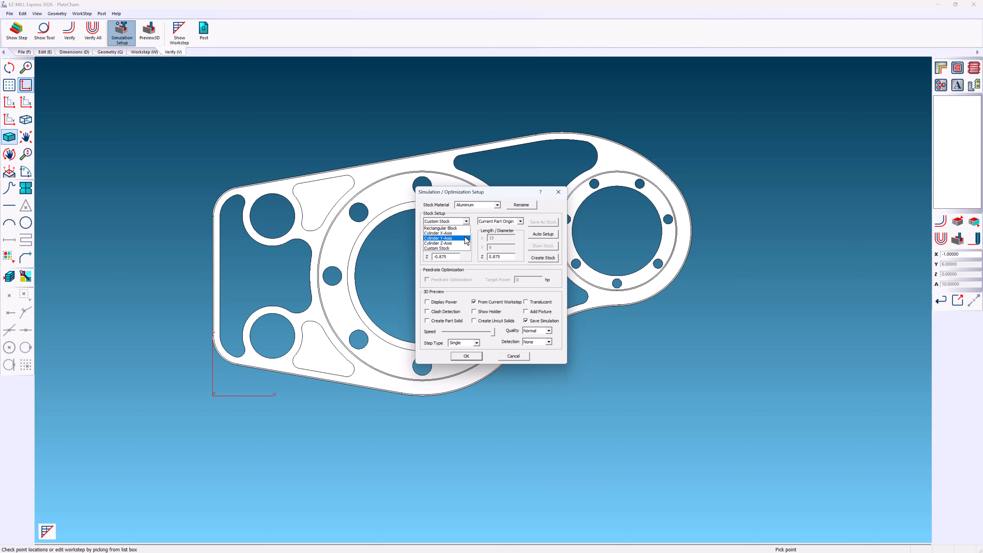
click(466, 228)
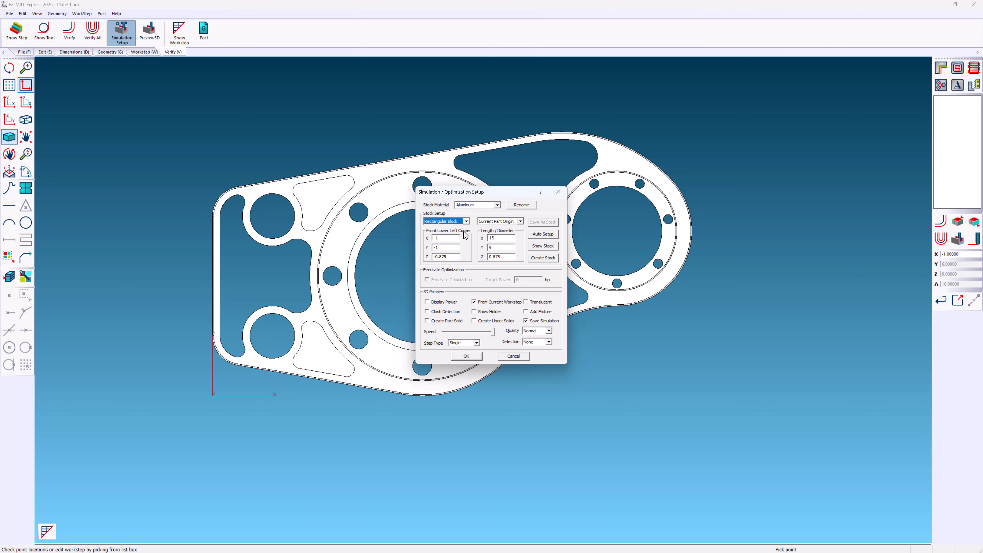
Auto-fit the rectangular stock to the part, add 0.5 to its X and Y lengths, and show the stock outline.
click(542, 235)
click(510, 239)
click(536, 246)
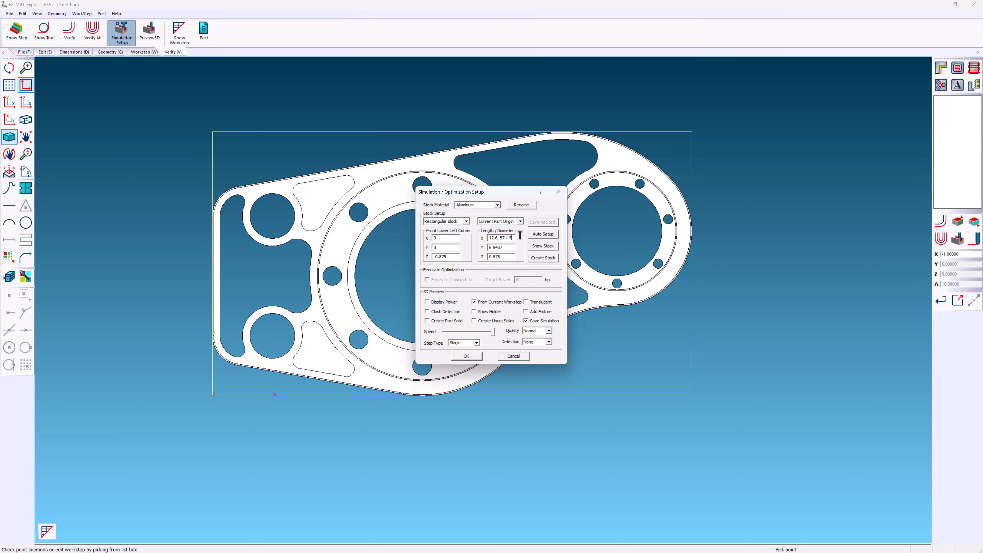
text(+.5)
click(510, 247)
click(538, 247)
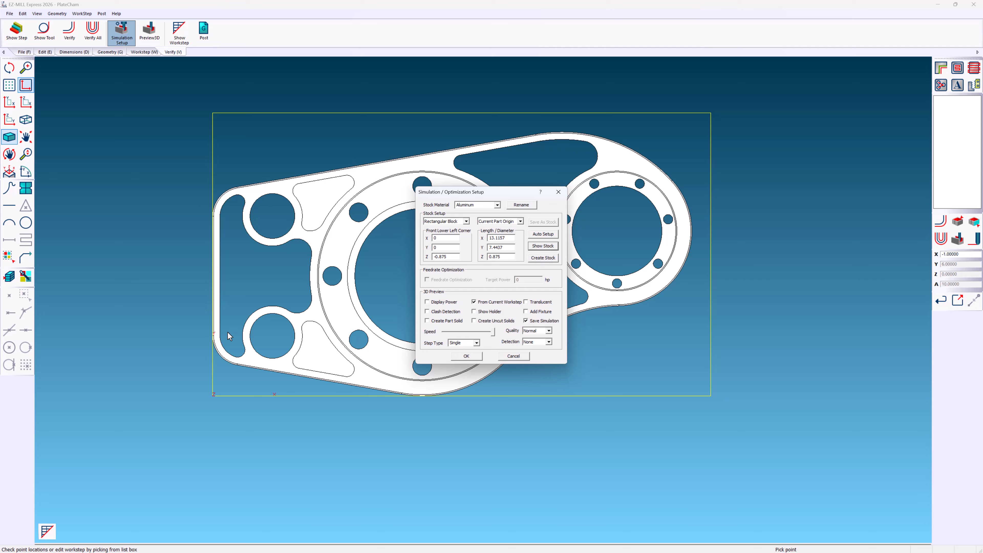
Set the stock's front lower left corner to X -0.25 and Y -0.25, show the stock, and accept the simulation setup.
click(454, 238)
text(-.25)
double_click(452, 247)
text(-.25)
click(542, 247)
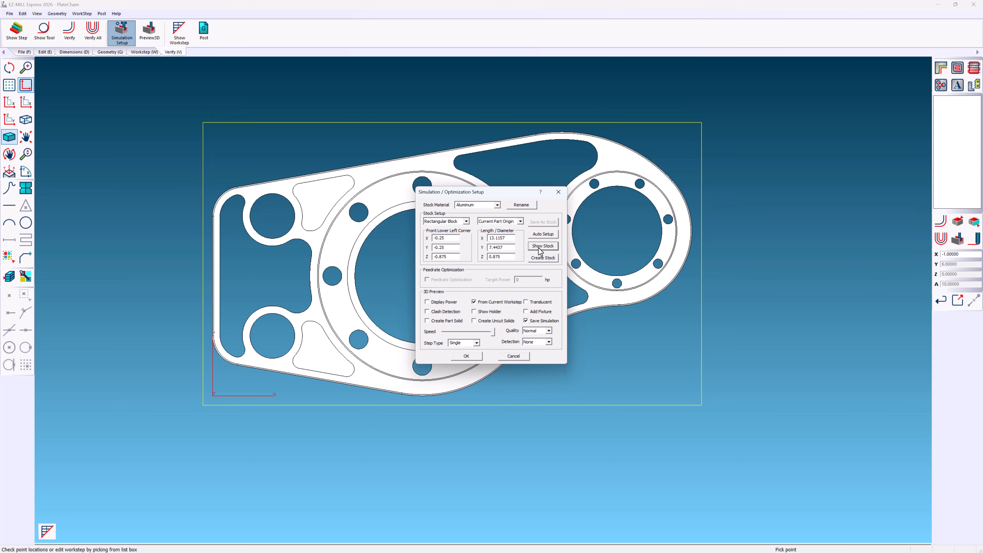
click(467, 356)
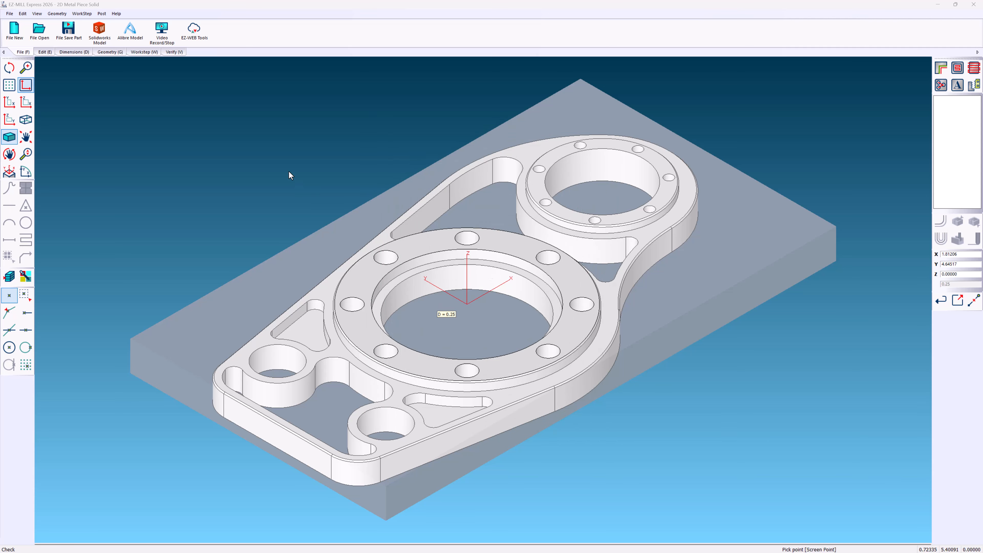
Open the Tool Library and load the INCHTOOL.TLB library from the C: drive's EZCAMW\EZCAMX33 folder.
click(101, 14)
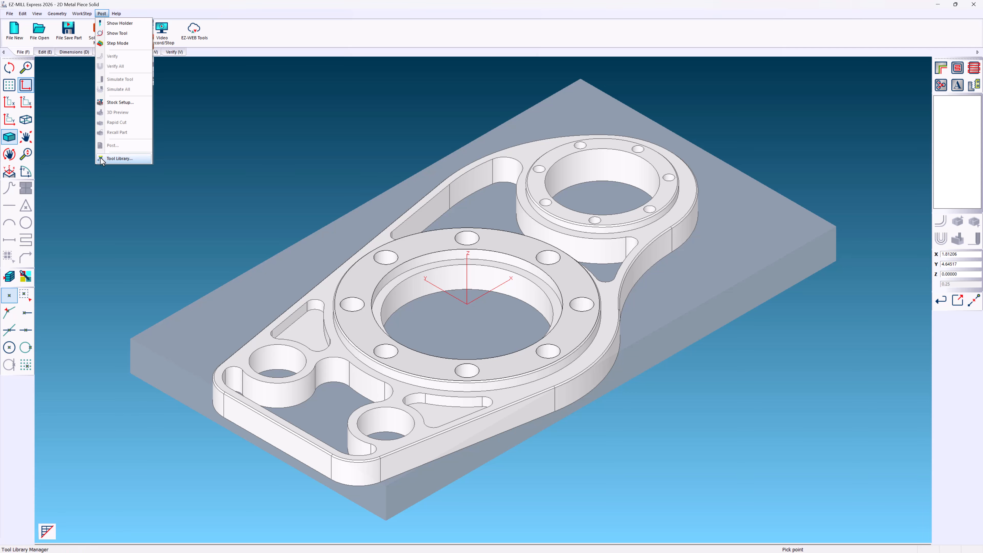
click(119, 158)
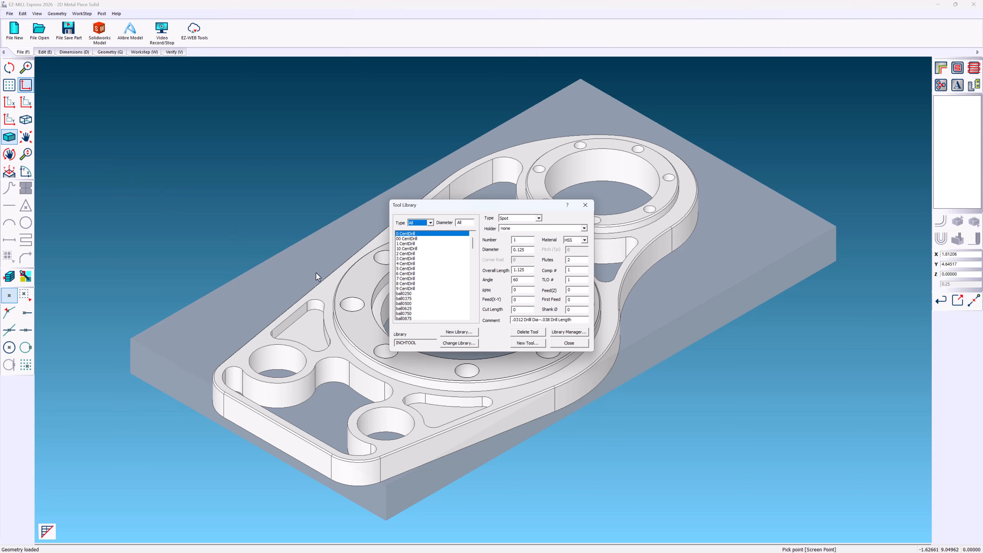
click(450, 343)
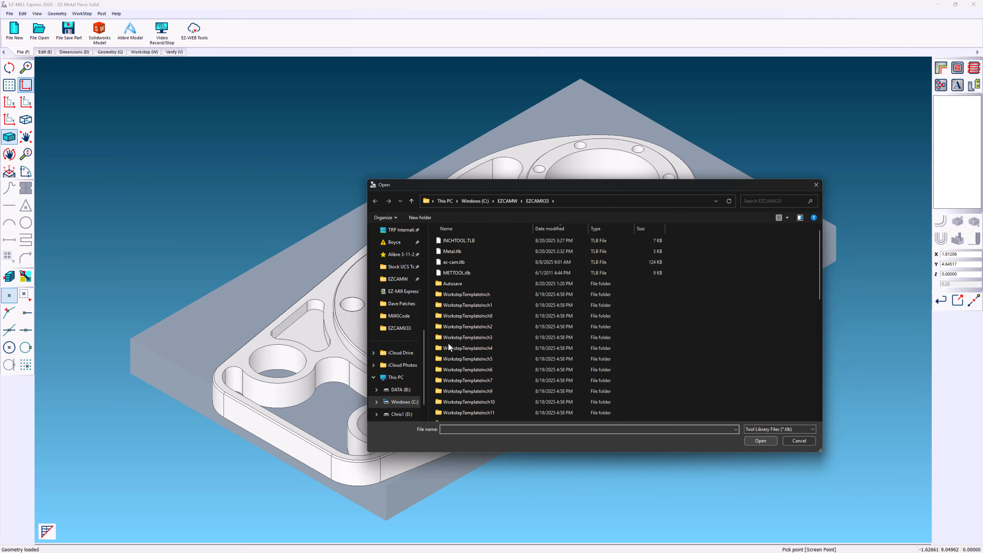
click(485, 200)
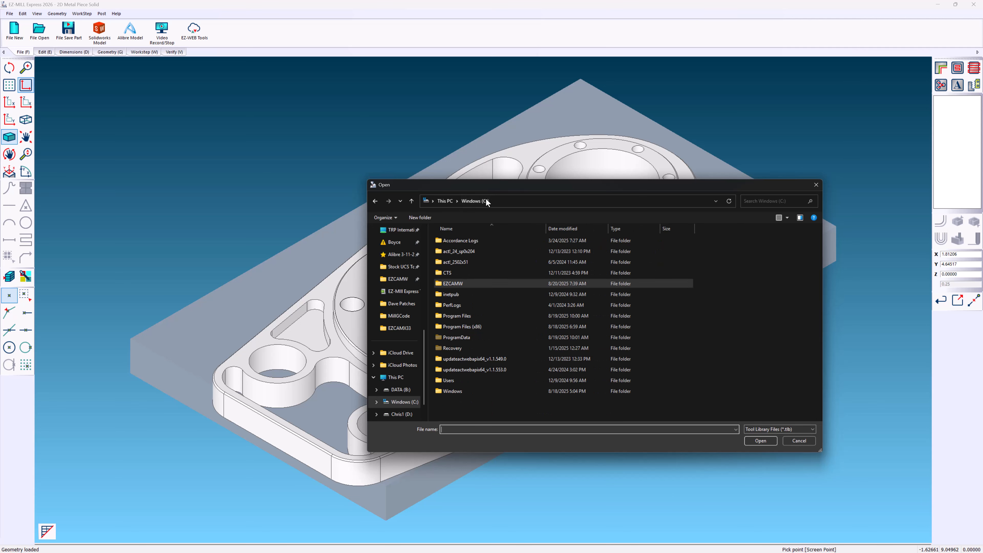
double_click(441, 284)
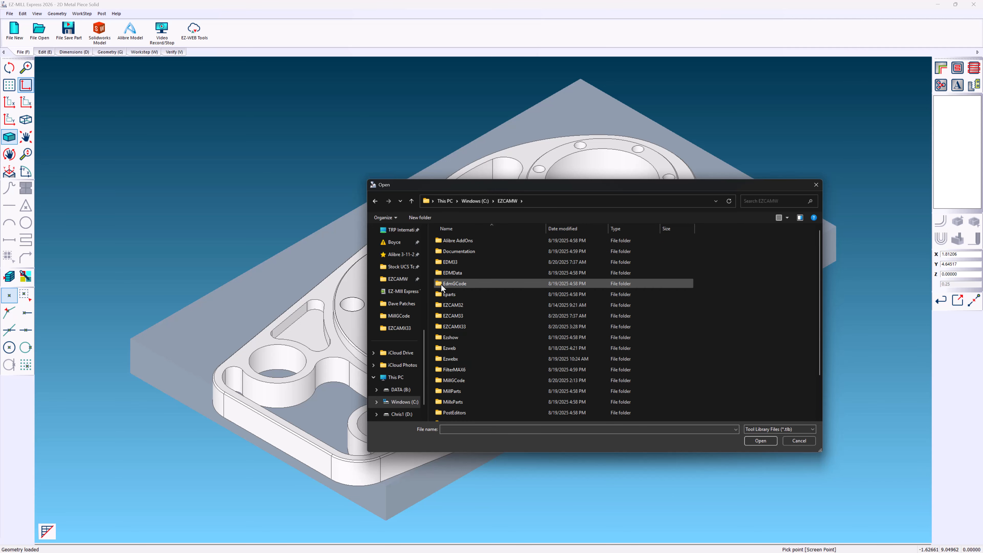
double_click(439, 326)
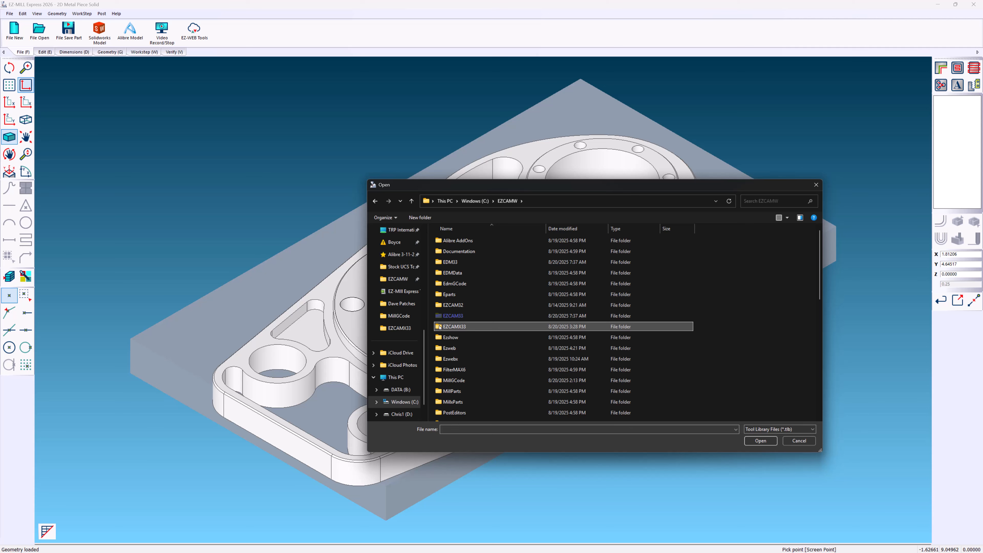
double_click(440, 327)
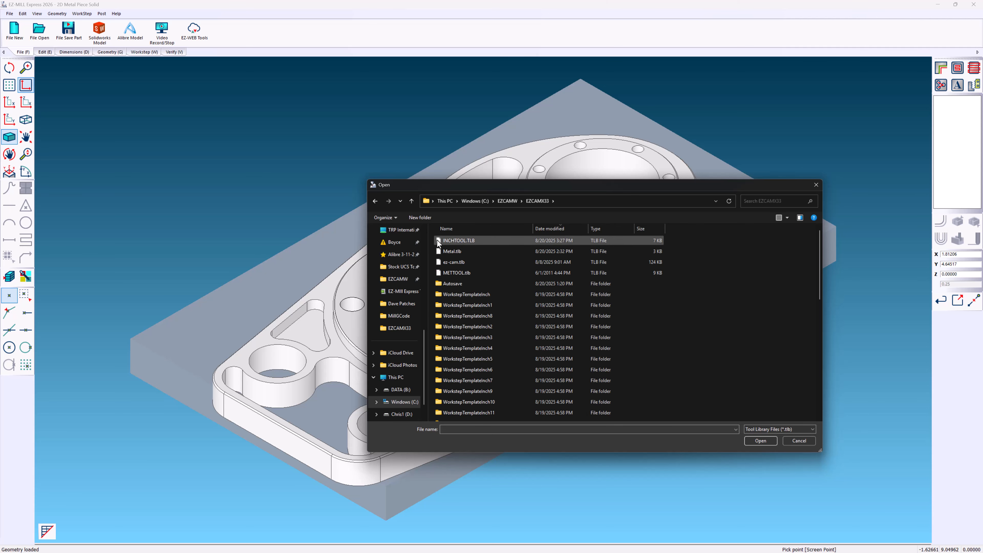
double_click(439, 240)
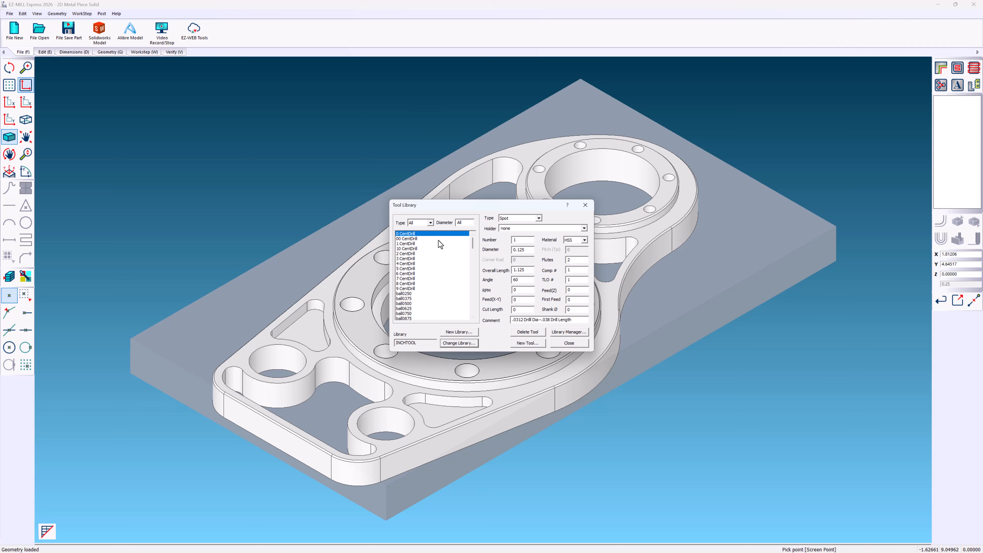
Create a new tool with the ID ".5 end mill" and set its type to Flat.
click(527, 344)
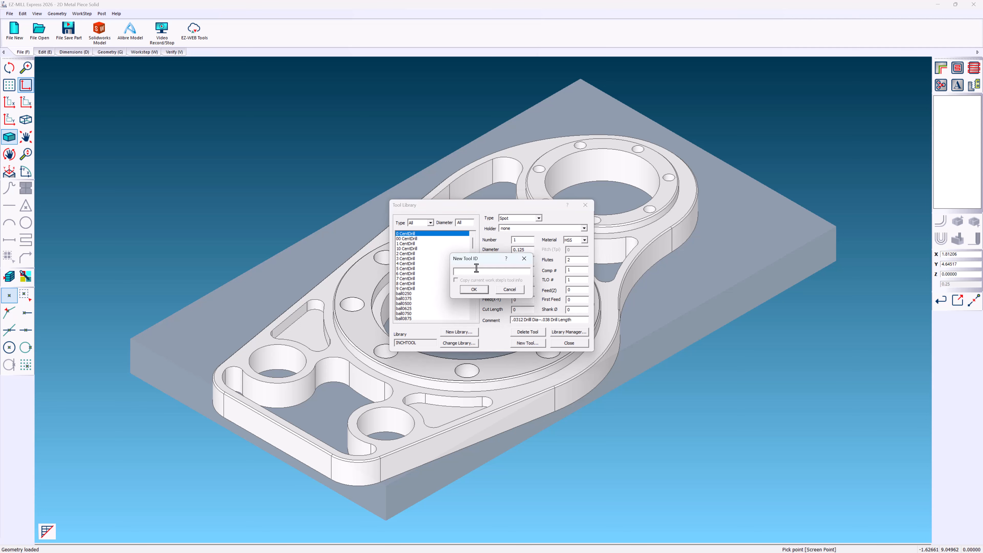
text(.5 end mill)
click(479, 289)
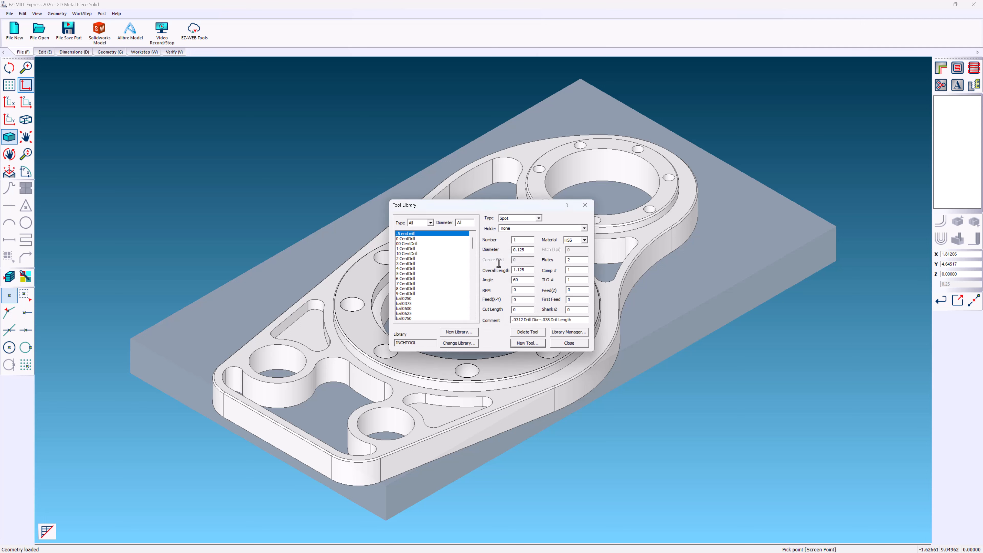
click(538, 218)
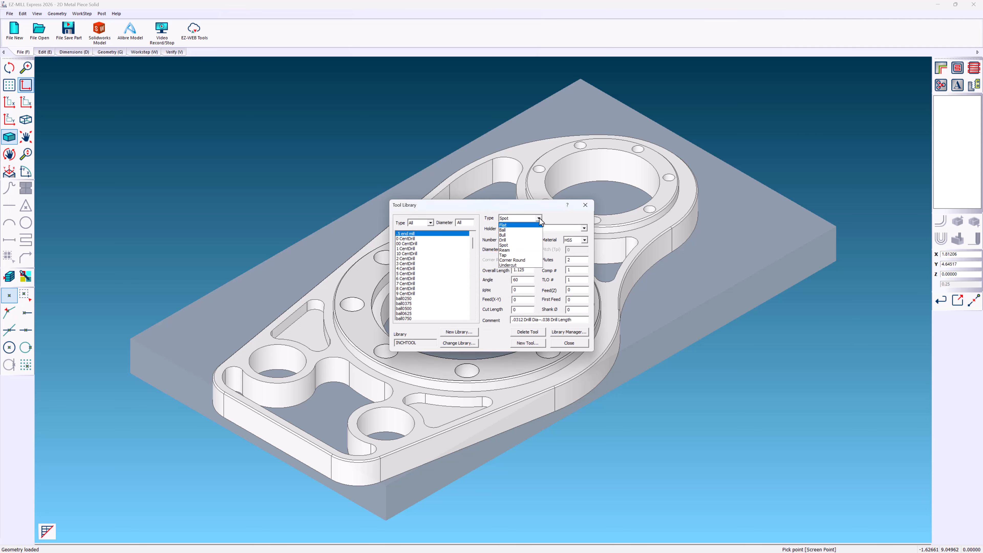
click(540, 219)
Set the end mill's tool number to 3, diameter to 0.5 and overall length to 2.
double_click(528, 239)
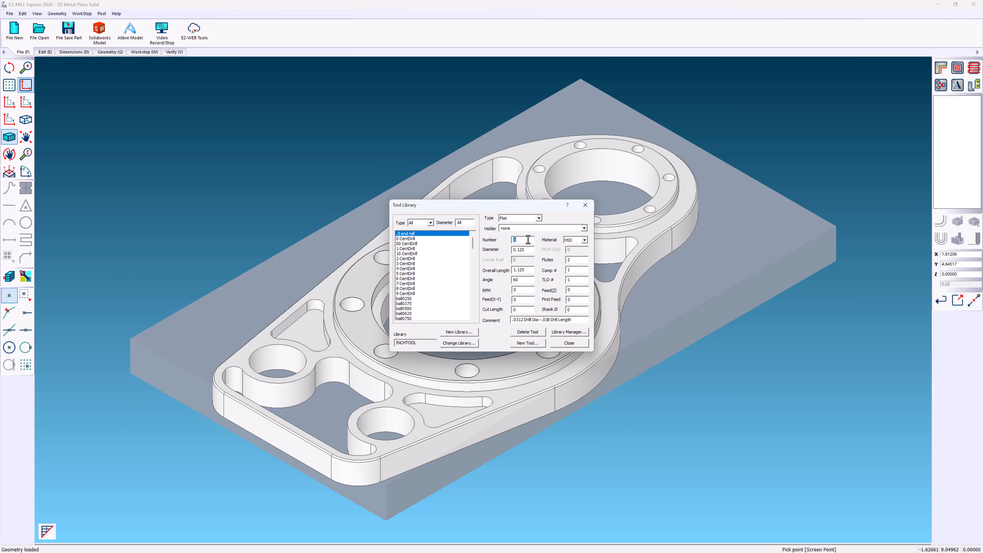
text(3)
double_click(531, 249)
text(.5)
double_click(528, 270)
text(2)
Set the end mill's angle to 0, RPM to 8000, XY feed to 100, cut length to 1 and comment to ".5 end mill".
double_click(528, 281)
text(0)
double_click(527, 291)
text(8000)
double_click(523, 300)
click(525, 310)
key(Tab)
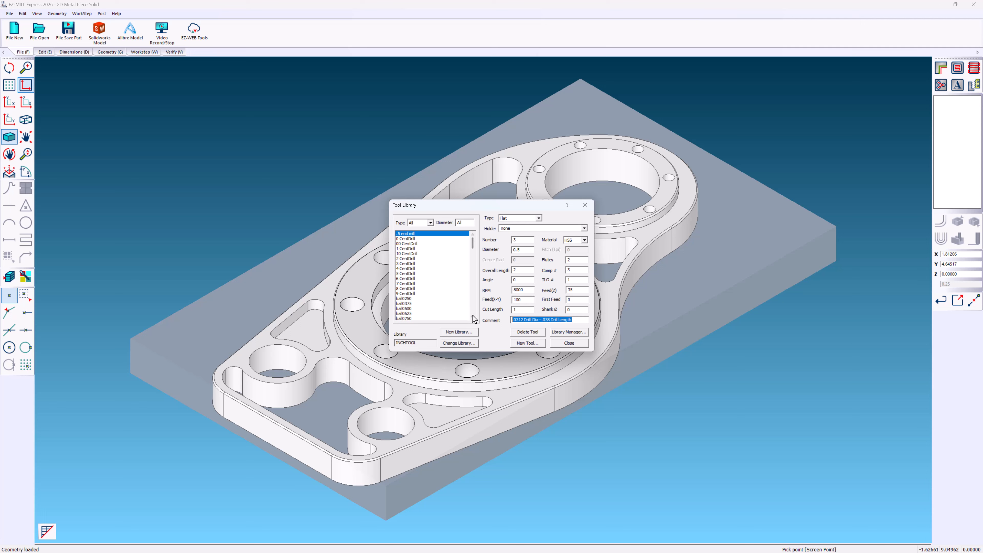
text(.5 end mill)
Create another tool with the ID ".75 spot" and set its type to Spot.
click(526, 343)
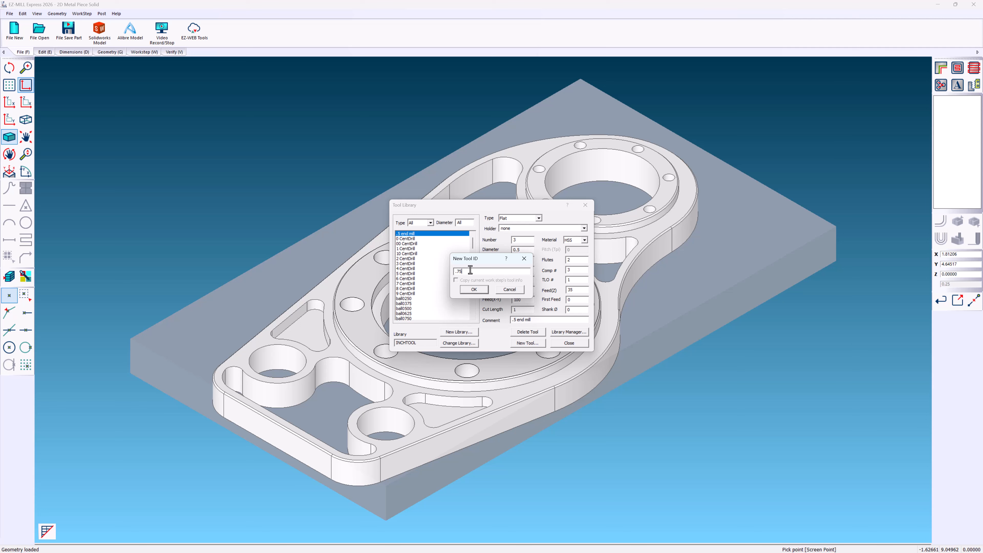
text(spot)
click(474, 290)
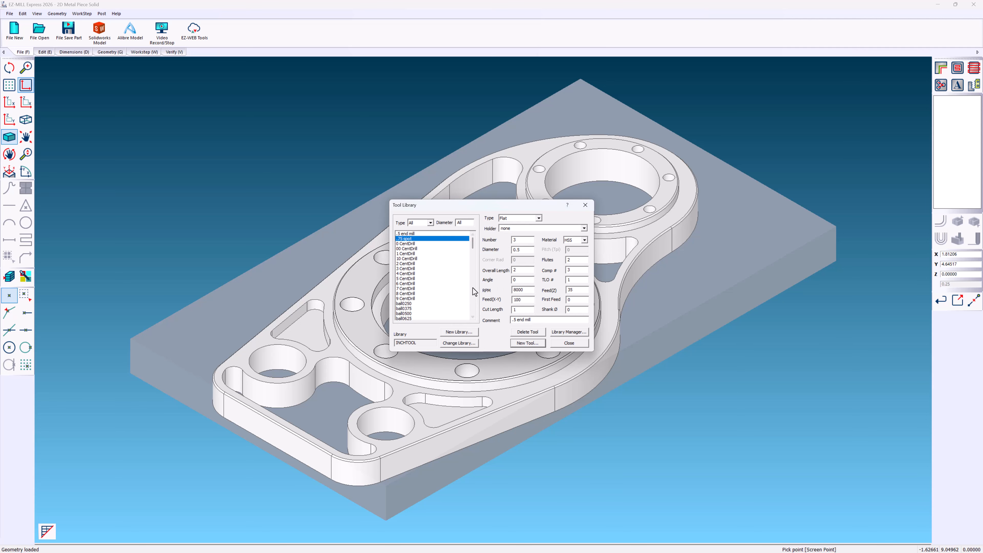
click(538, 218)
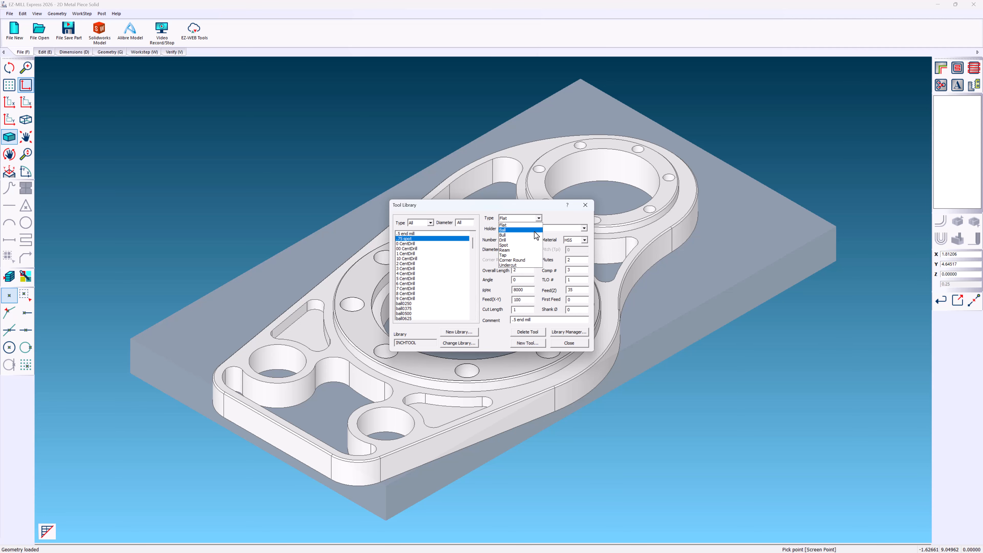
click(504, 245)
Set the spot tool's number to 4, diameter to 0.75, overall length to 3.5 and angle to 90.
click(527, 240)
text(4)
key(Tab)
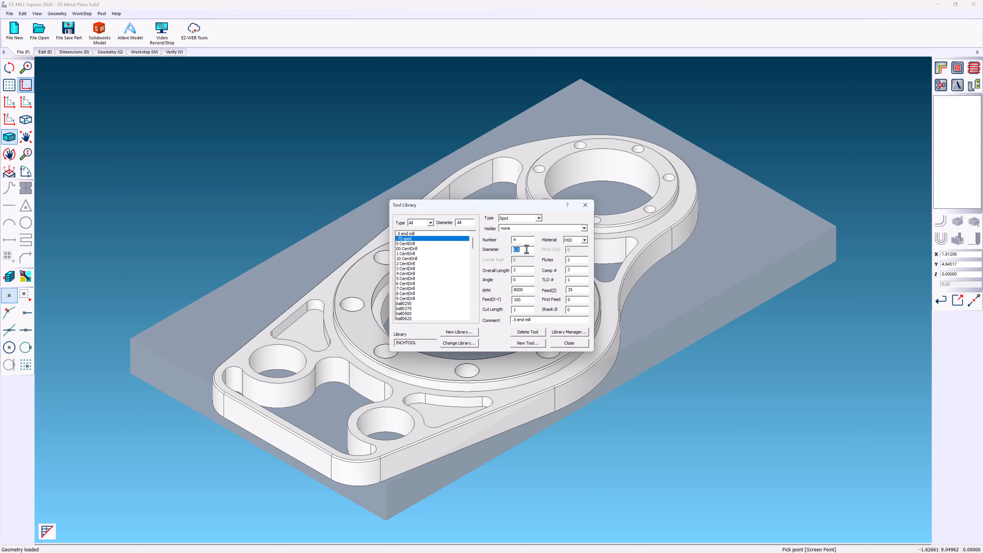
text(.75)
key(Tab)
Set the spot tool's RPM to 6000, XY and Z feeds to 54, cut length to 0.75 and compensation number to 4.
double_click(528, 290)
text(6000)
double_click(527, 298)
text(5)
double_click(527, 309)
text(0.75)
click(576, 272)
double_click(576, 290)
text(54)
Save the changes to the current tool library and create a new library named "EZ-CAM Job".
click(469, 334)
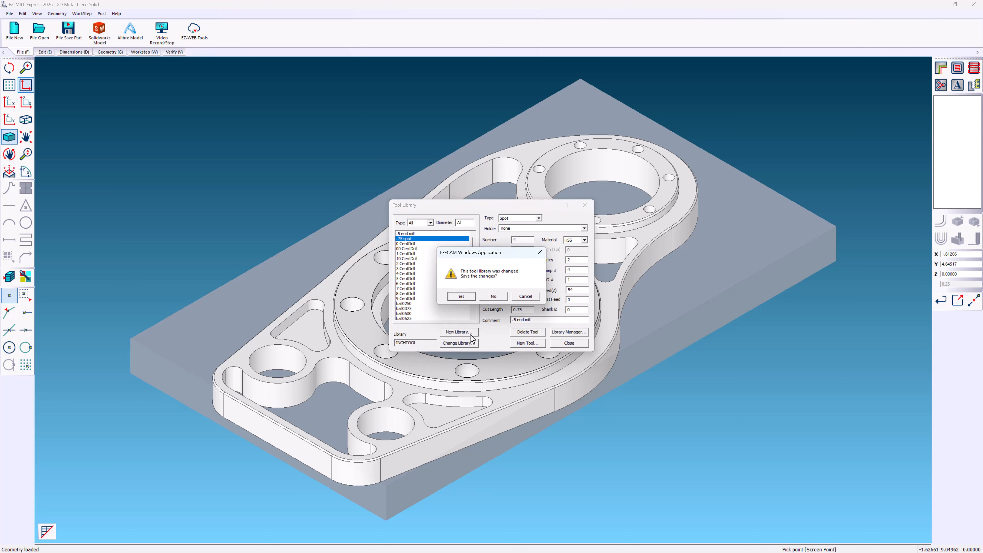
key(Return)
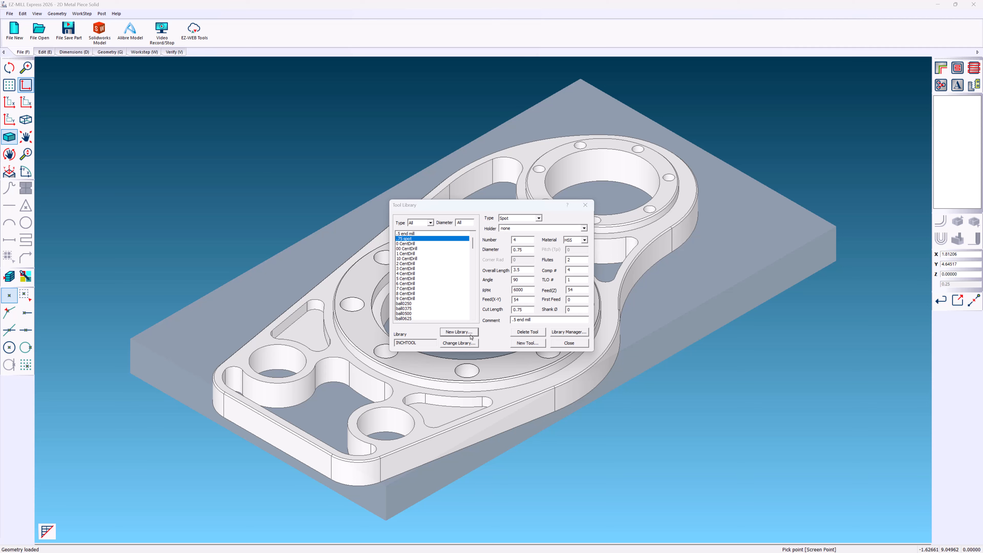
click(470, 334)
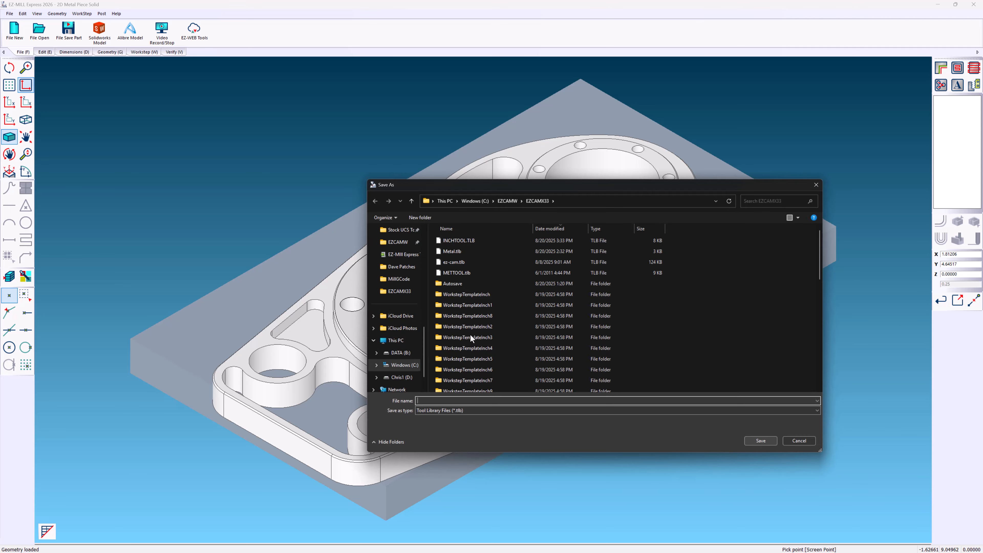
text(EZ-CAM Job)
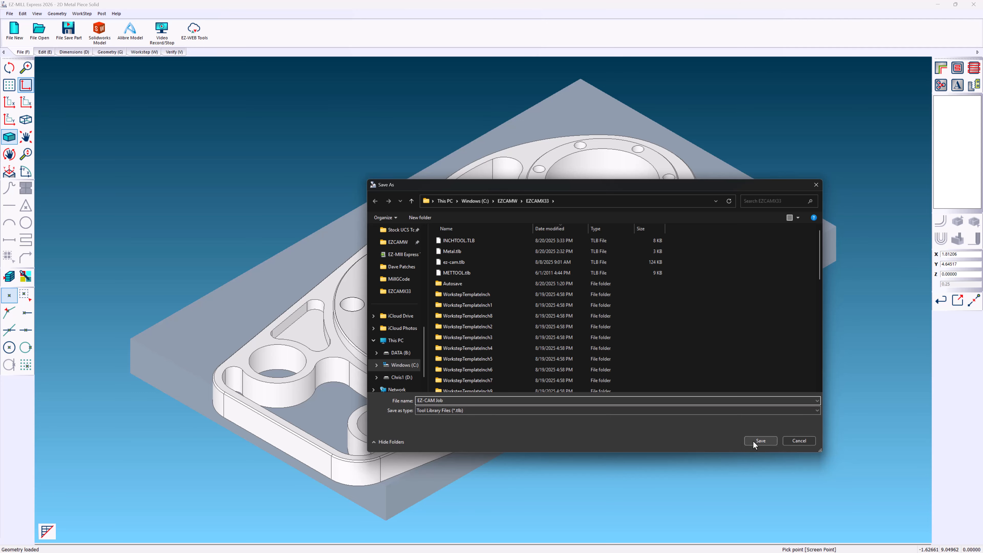
click(752, 441)
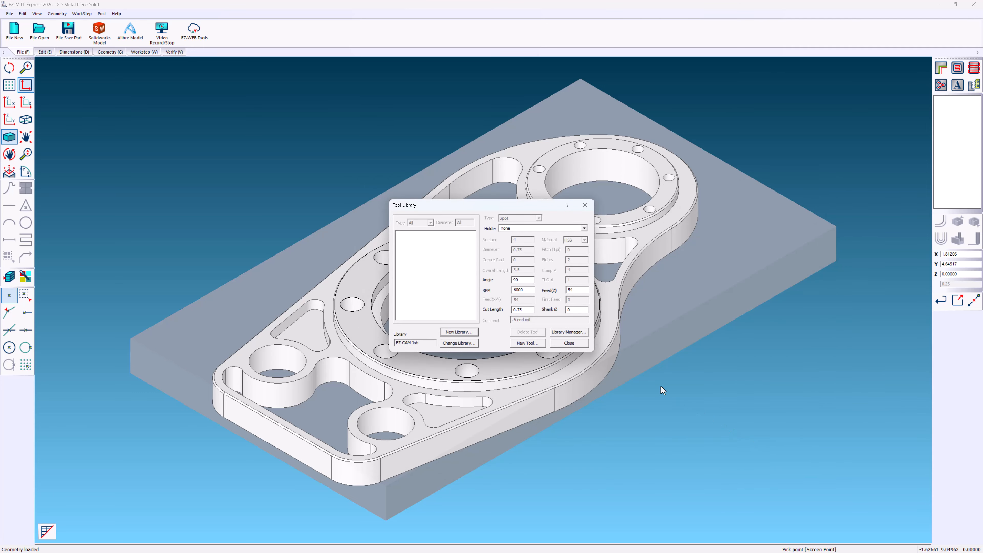
In the Library Manager, load INCHTOOL as the source library and EZ-CAM Job as the library to copy into.
click(571, 333)
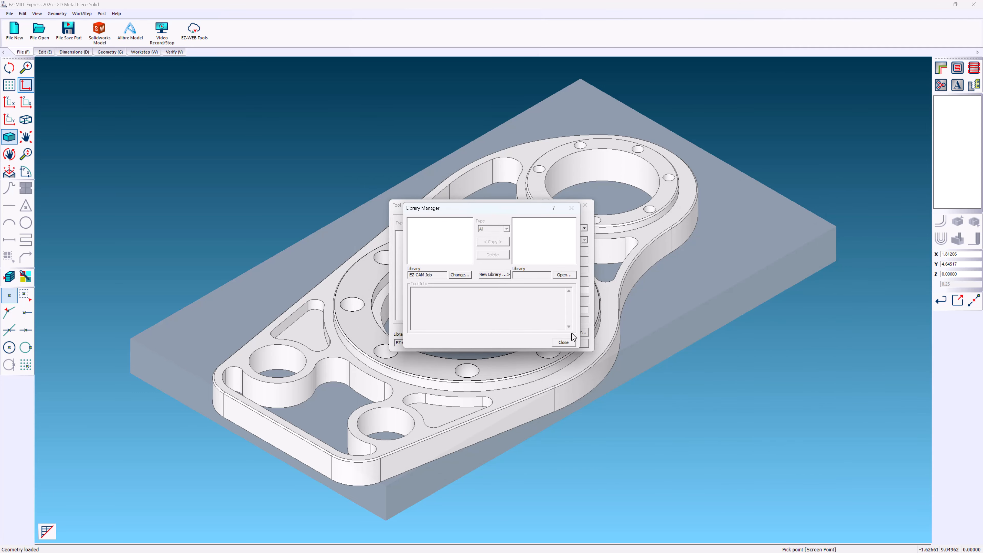
click(460, 275)
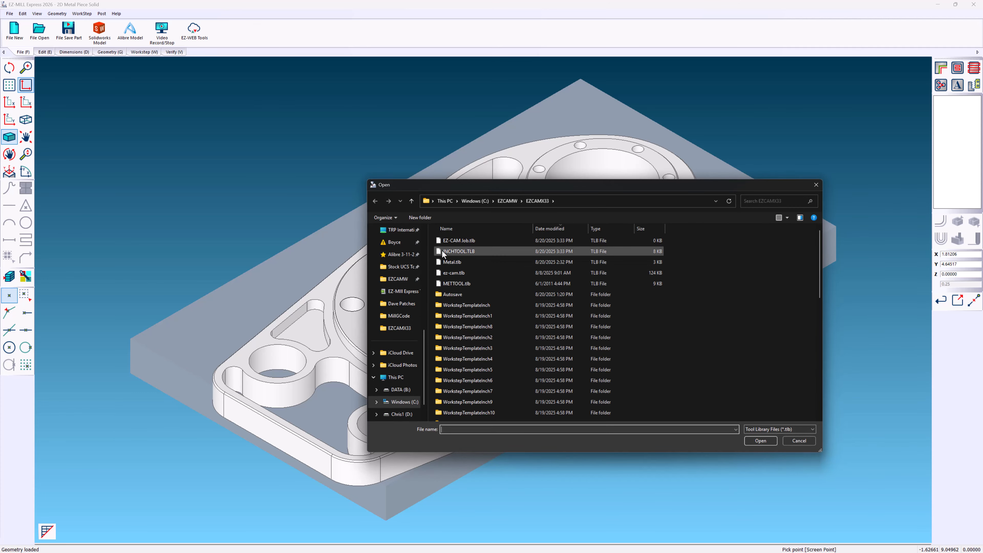
double_click(442, 251)
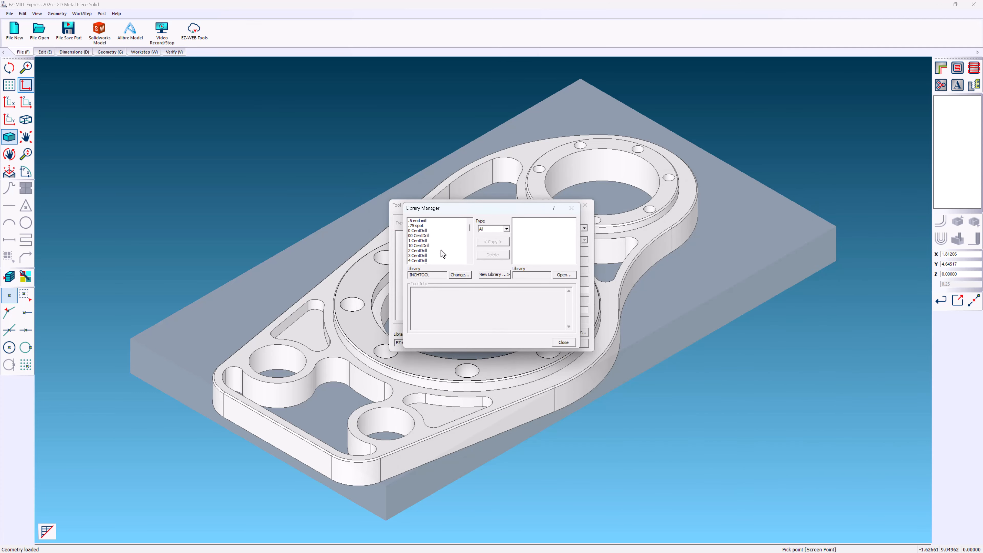
click(559, 273)
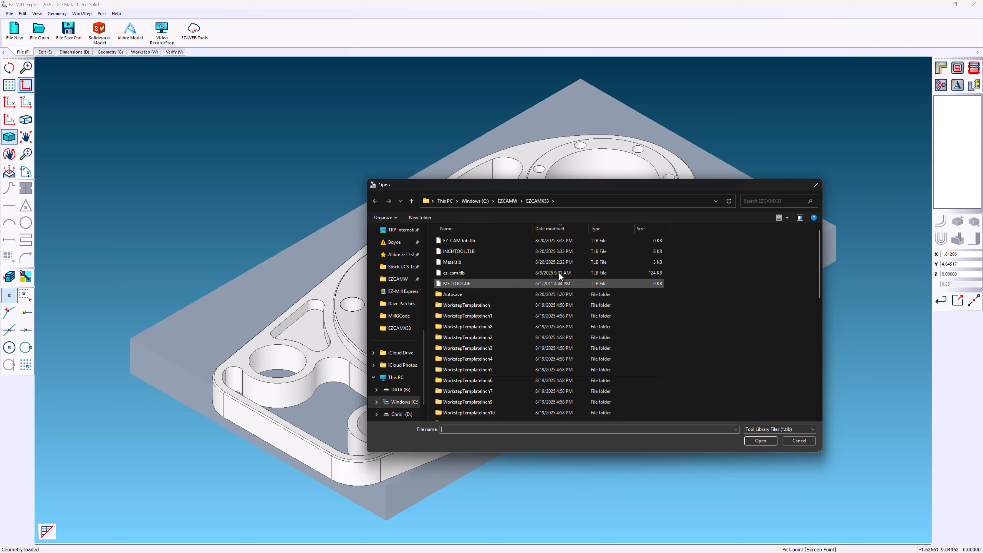
double_click(439, 242)
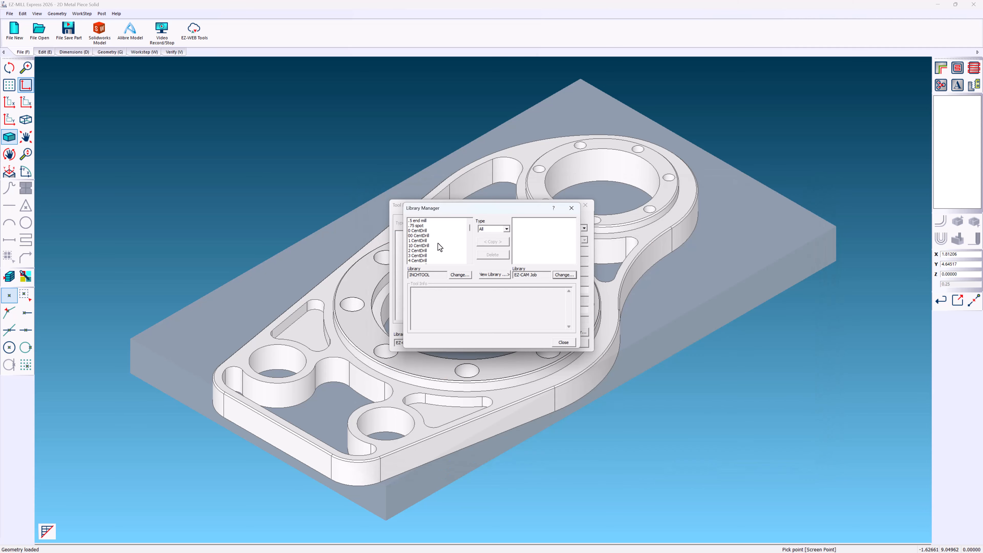
Copy the ".5 end mill" and ".75 spot" tools into the EZ-CAM Job library and save it on closing.
click(428, 221)
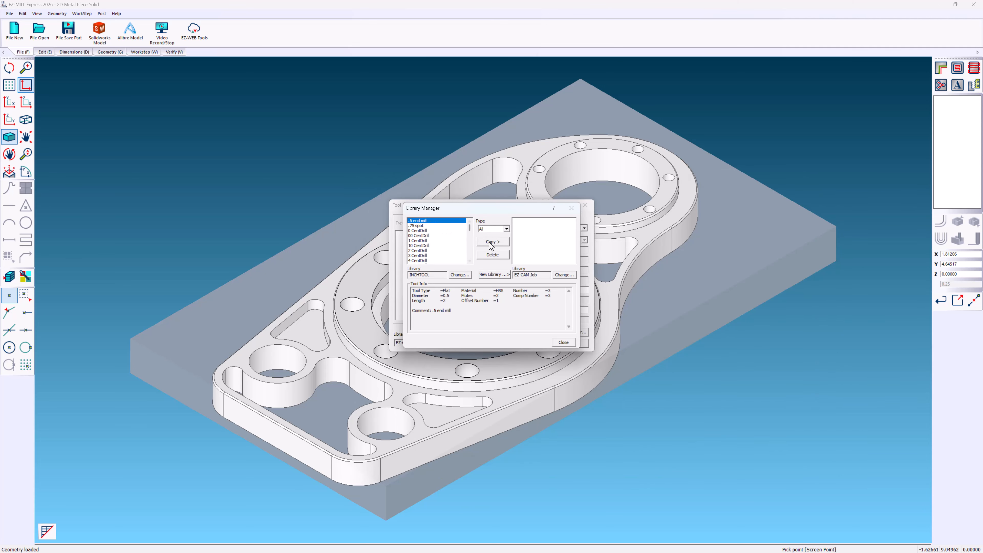
click(490, 241)
click(438, 225)
click(490, 241)
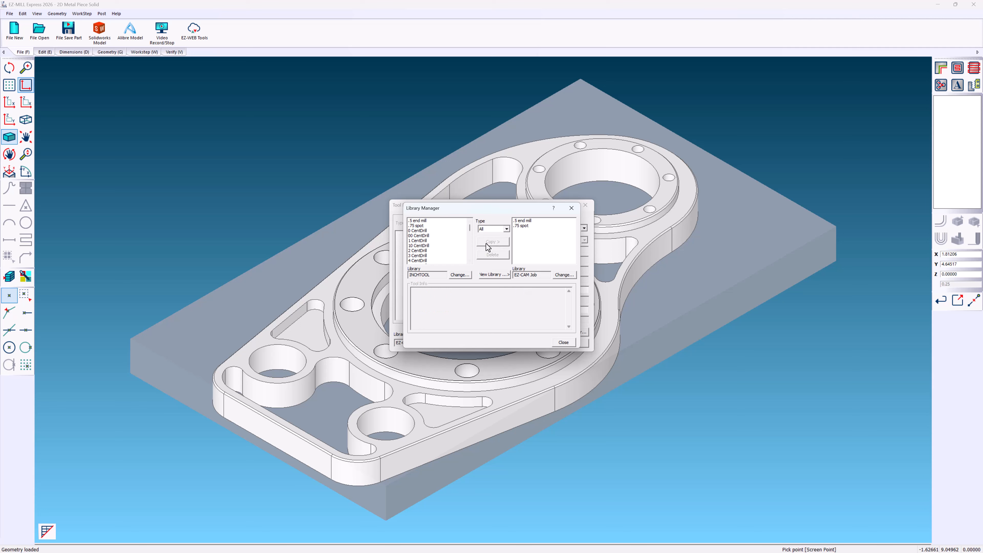
click(564, 342)
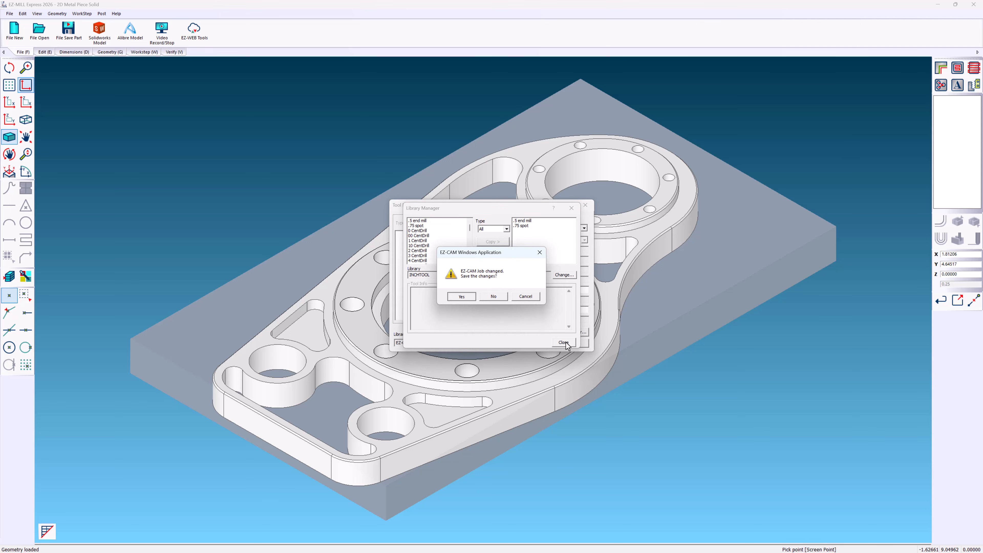
key(Return)
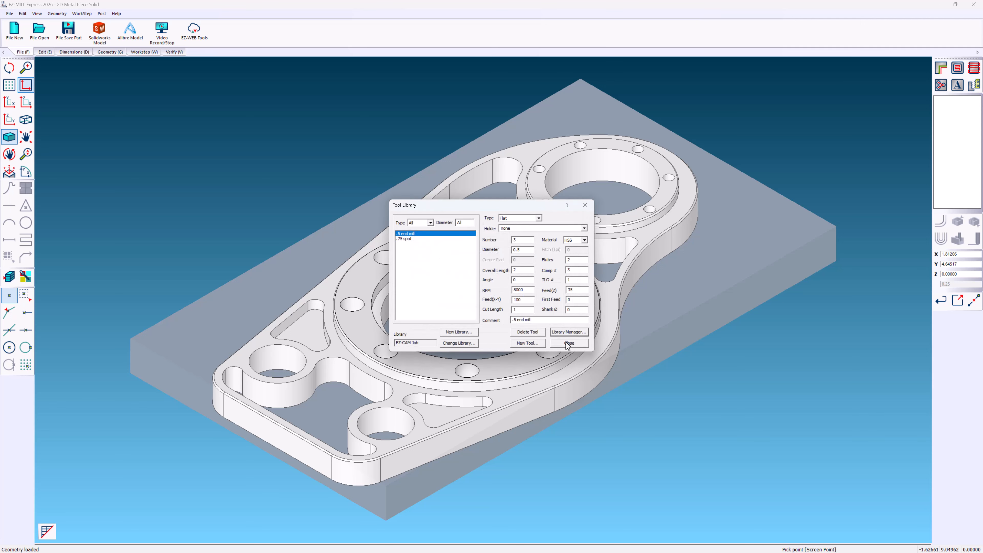
Filter the EZ-CAM Job tools by the Flat and Spot types, and close the tool library.
click(430, 223)
click(431, 229)
click(430, 223)
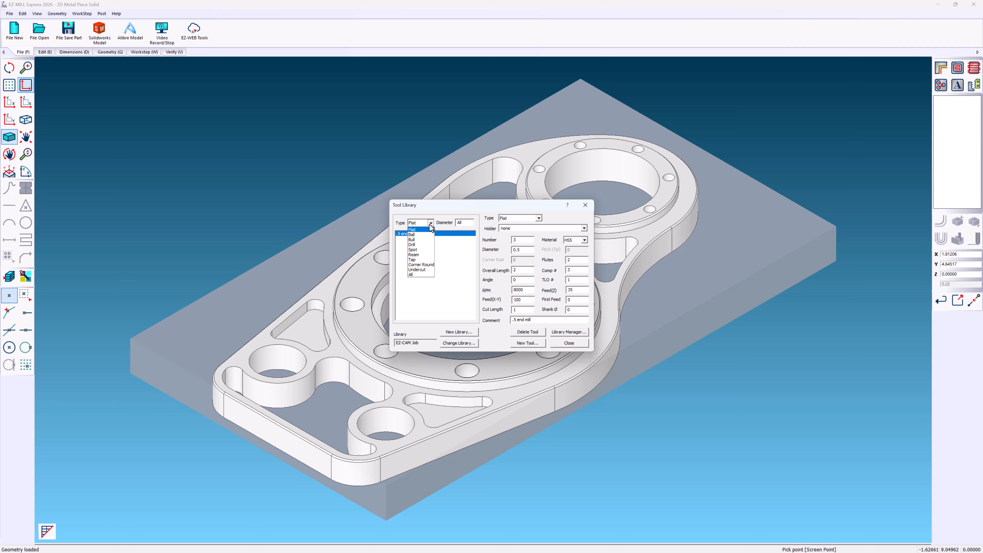
click(426, 250)
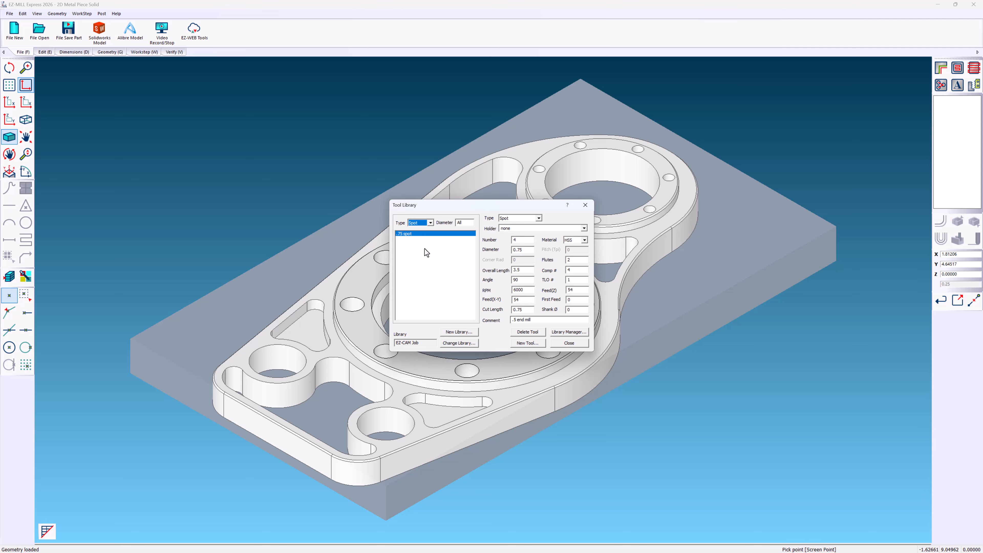
click(568, 342)
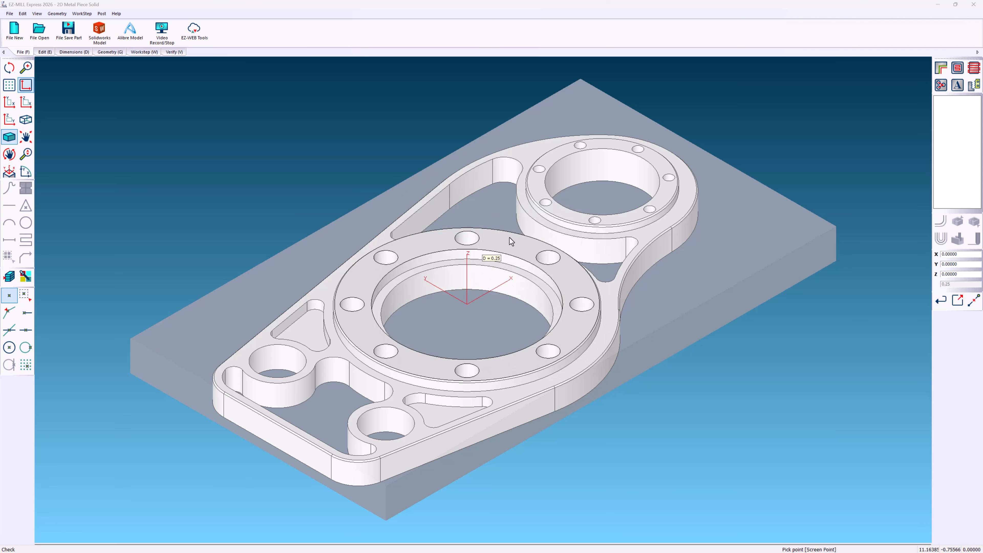
Start a new pocket workstep with the step ID Pocket1 and review its tool number and diameter settings.
click(957, 68)
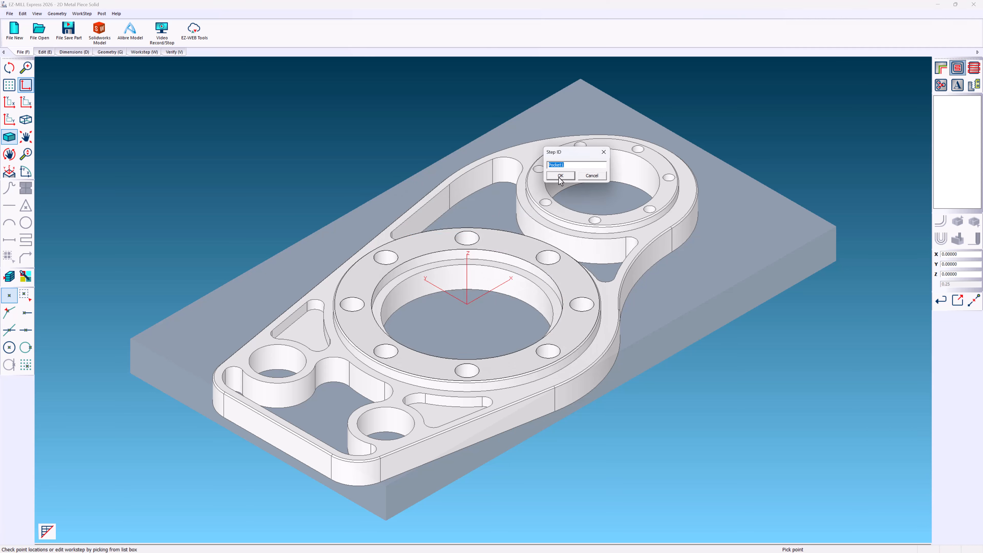
click(561, 175)
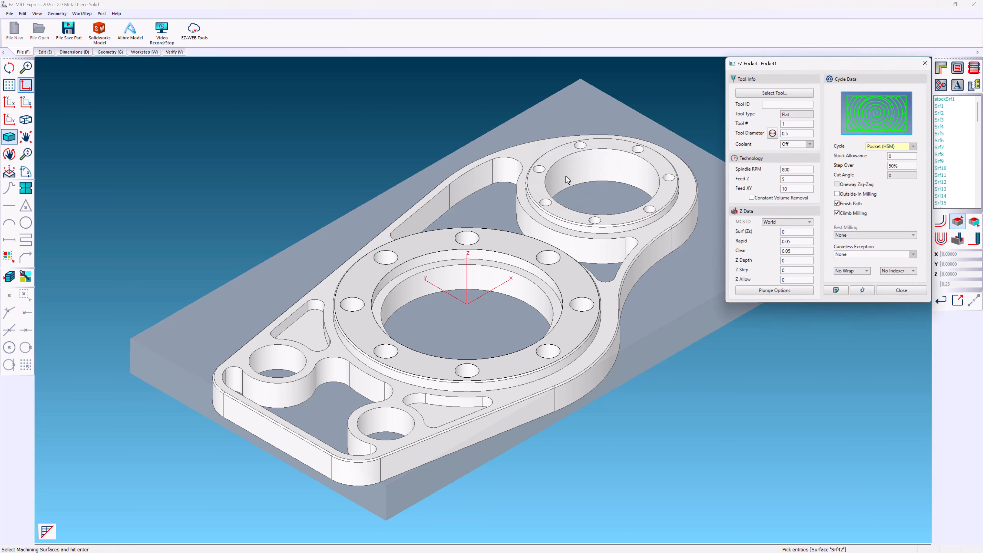
drag(780, 66, 431, 79)
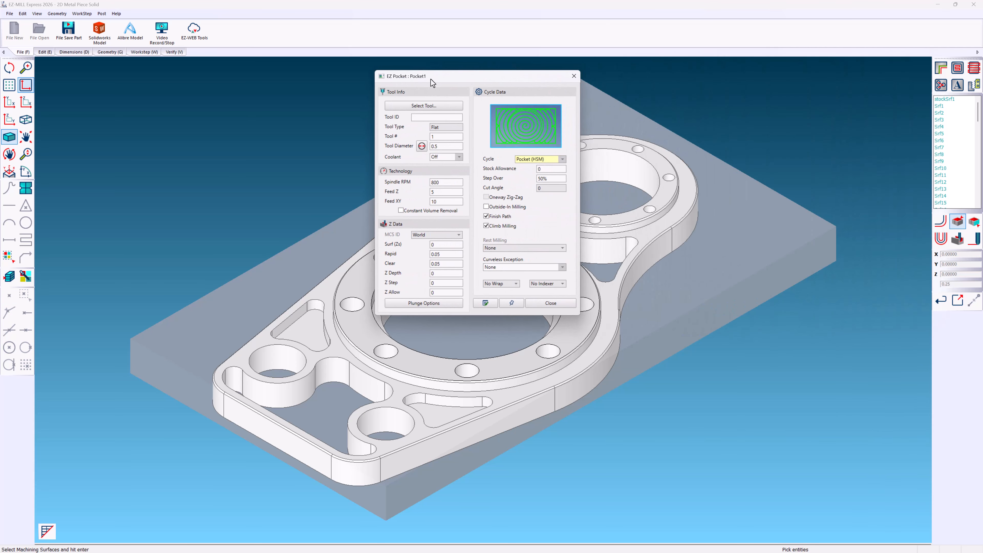
click(446, 136)
click(445, 146)
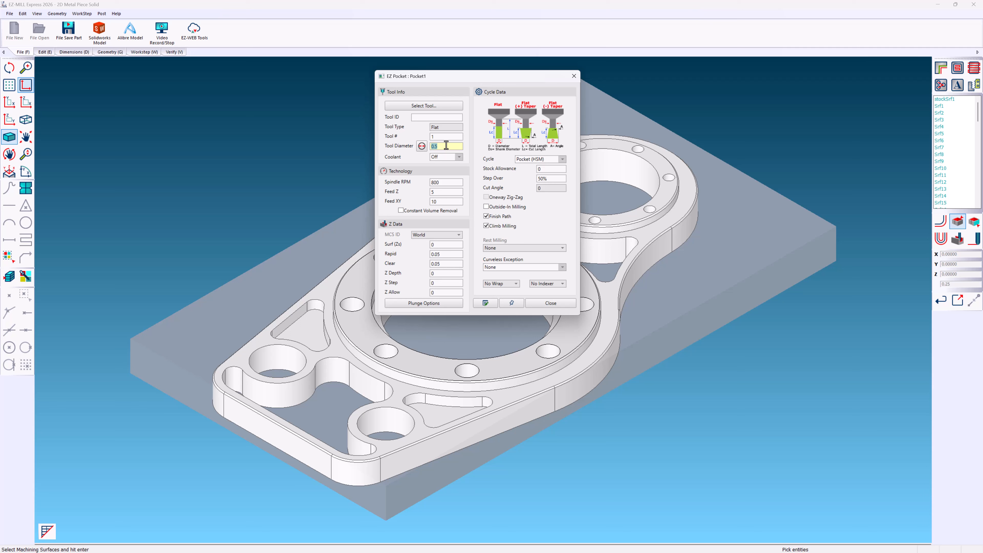
Compare the two tools in the EZ-CAM Job library and load the ".5 end mill" into the pocket workstep.
click(441, 106)
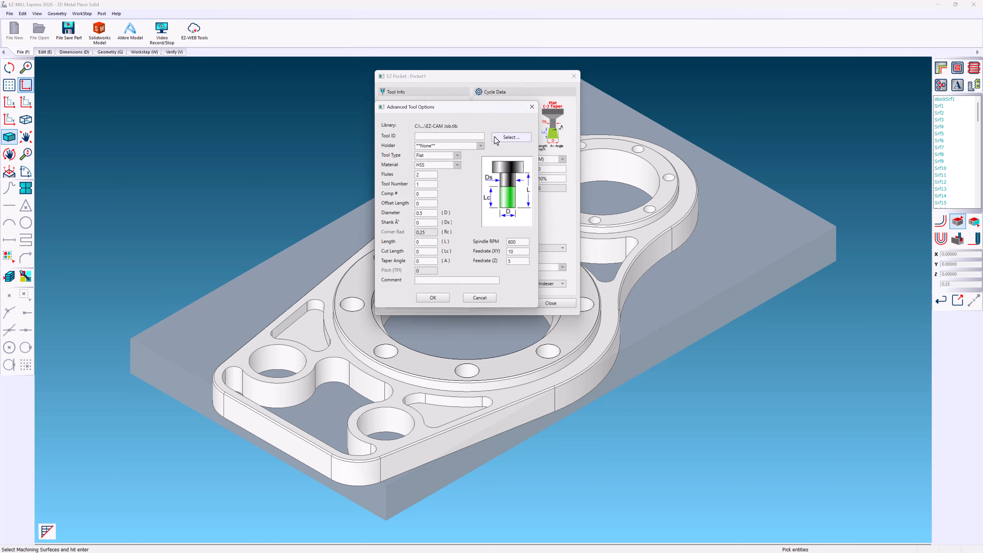
click(497, 137)
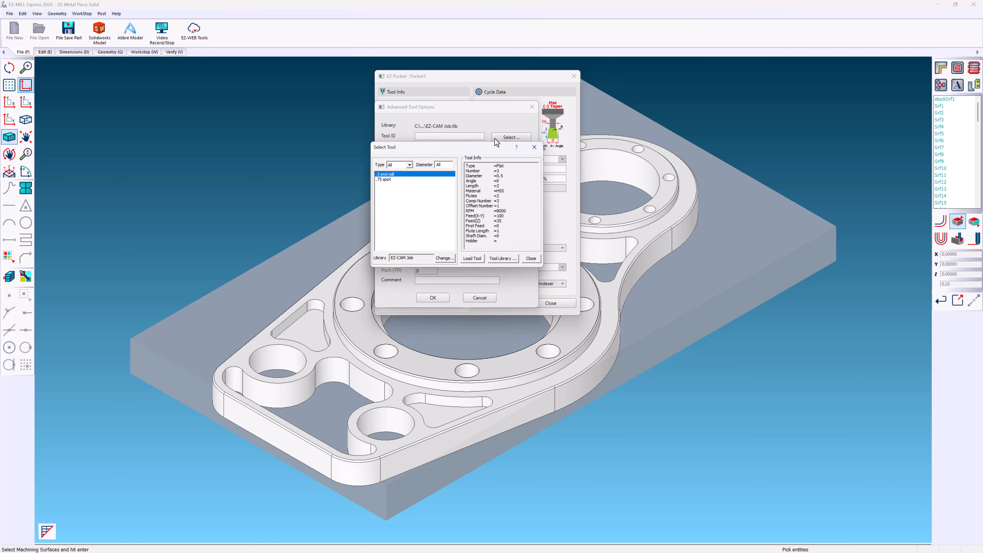
drag(466, 165, 475, 241)
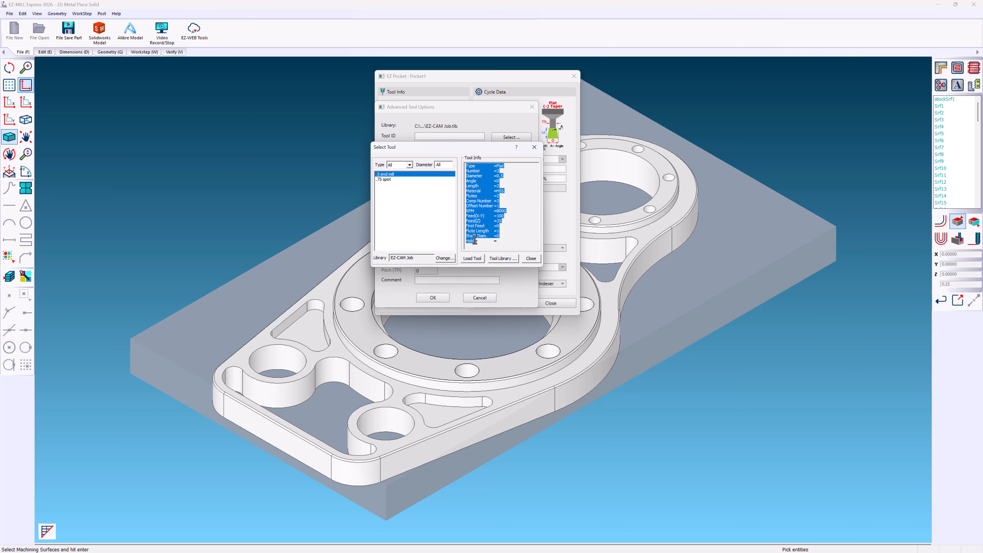
click(421, 179)
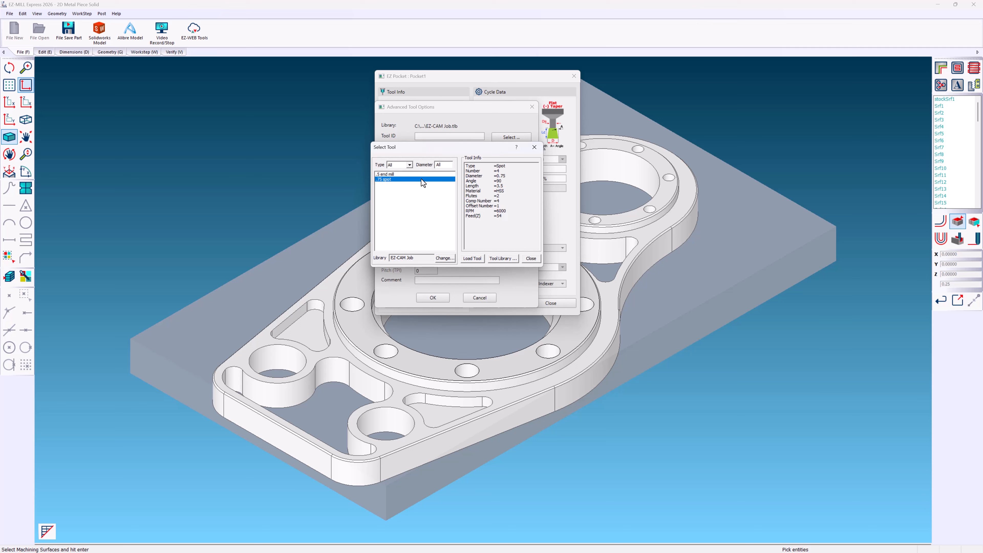
click(423, 173)
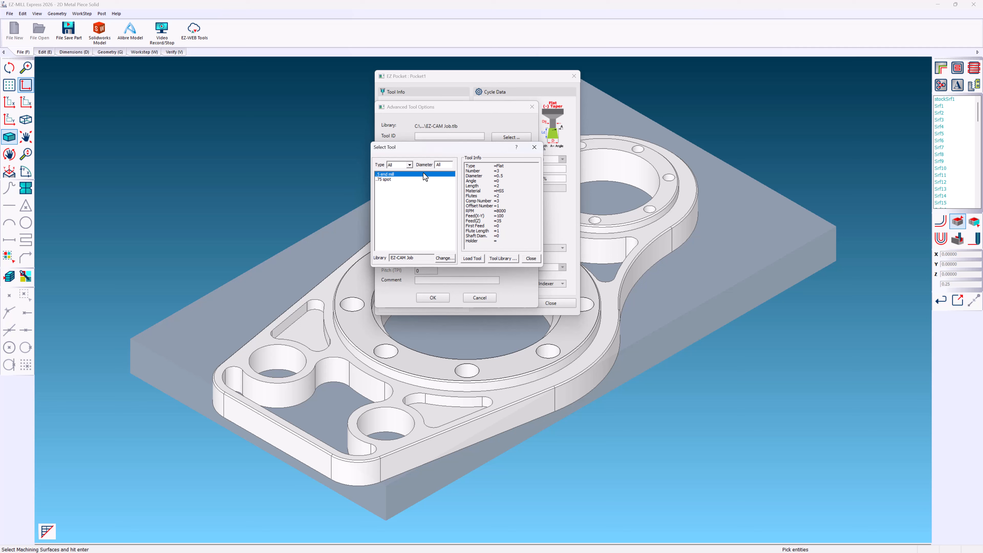
click(477, 257)
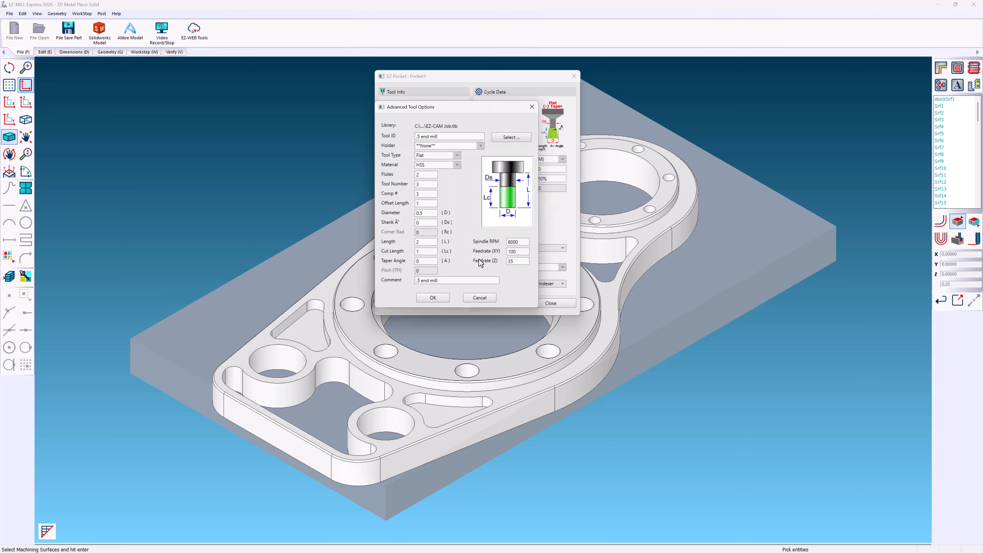
Look through the available holders and try the Lollipop and Ball tool types on the loaded end mill.
click(480, 145)
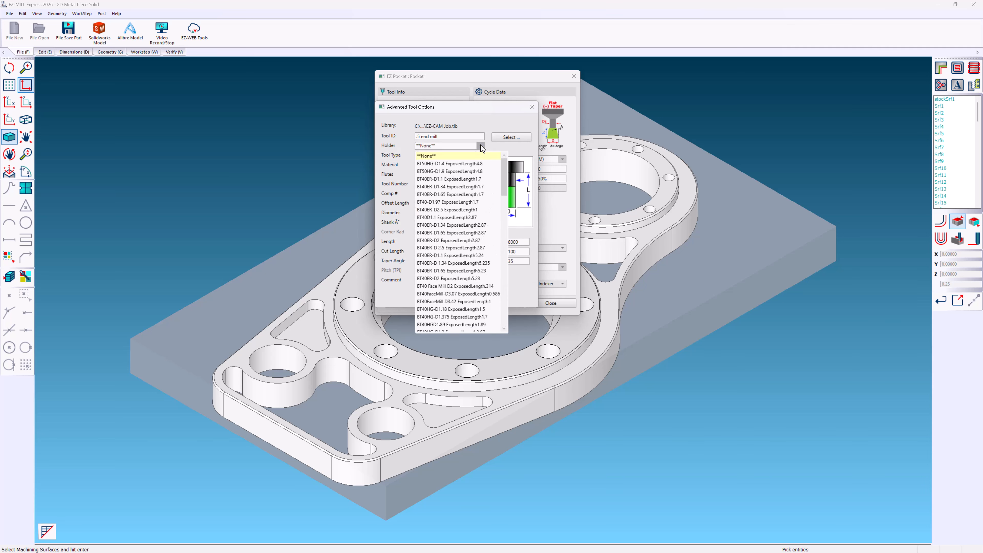
click(480, 145)
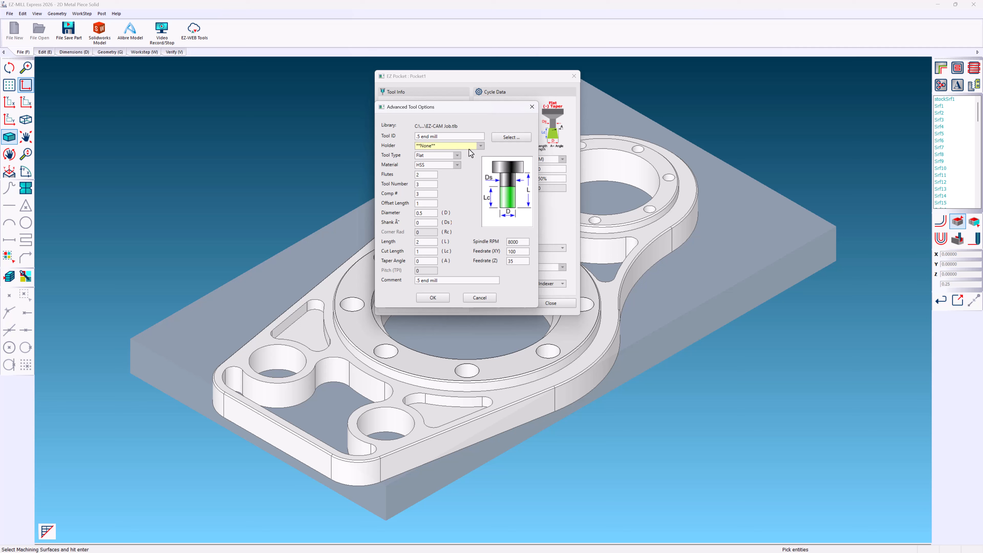
click(456, 155)
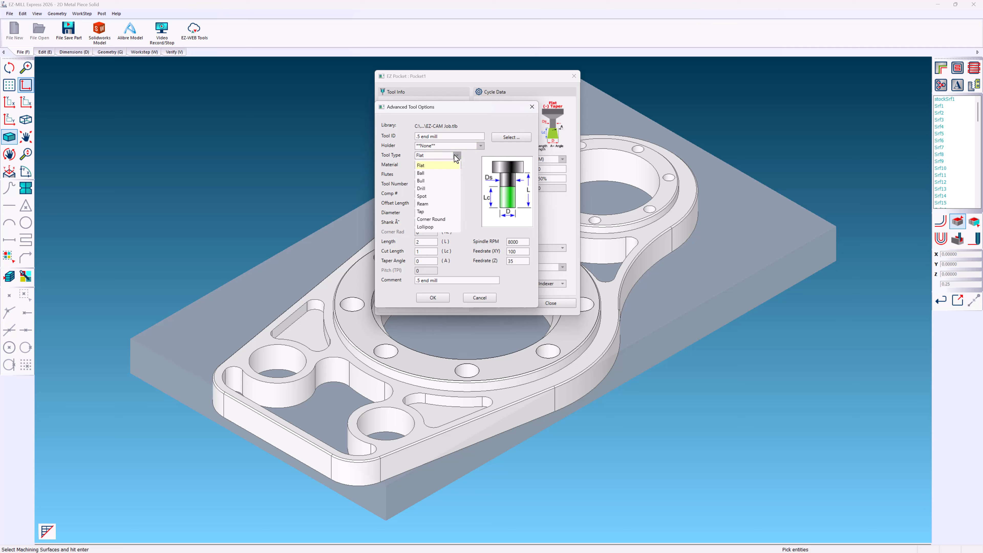
click(451, 227)
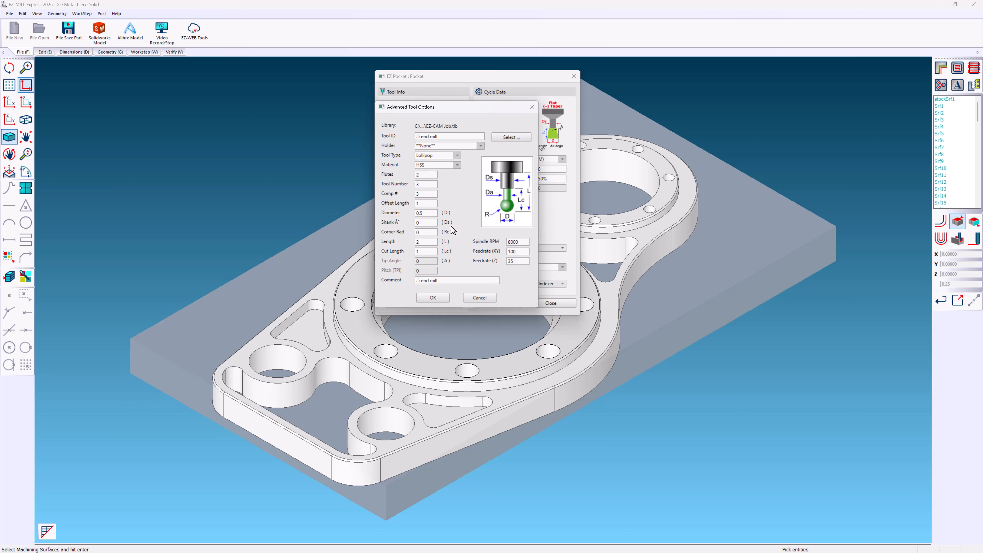
click(457, 155)
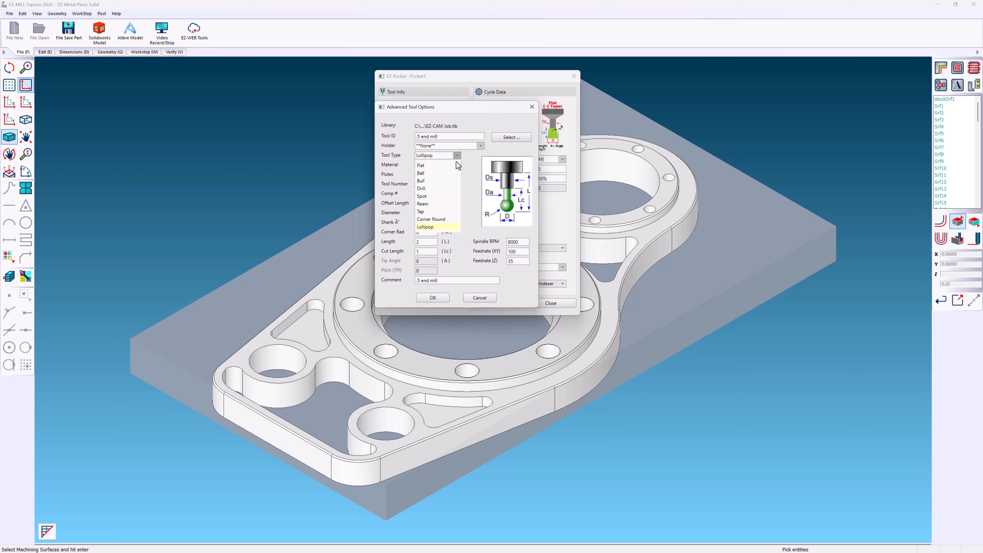
click(452, 173)
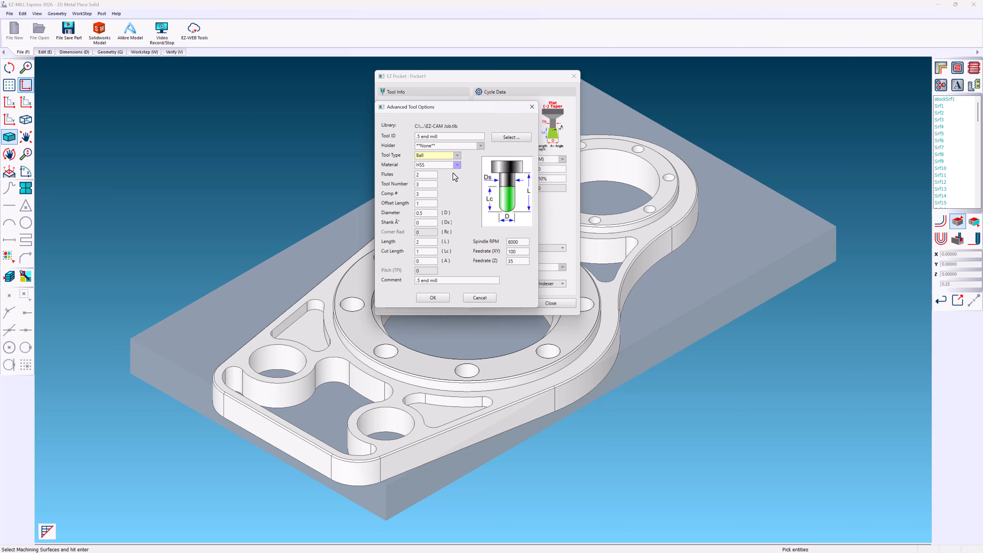
Change the loaded tool's type to Bull and set its corner radius to 0.03.
click(457, 155)
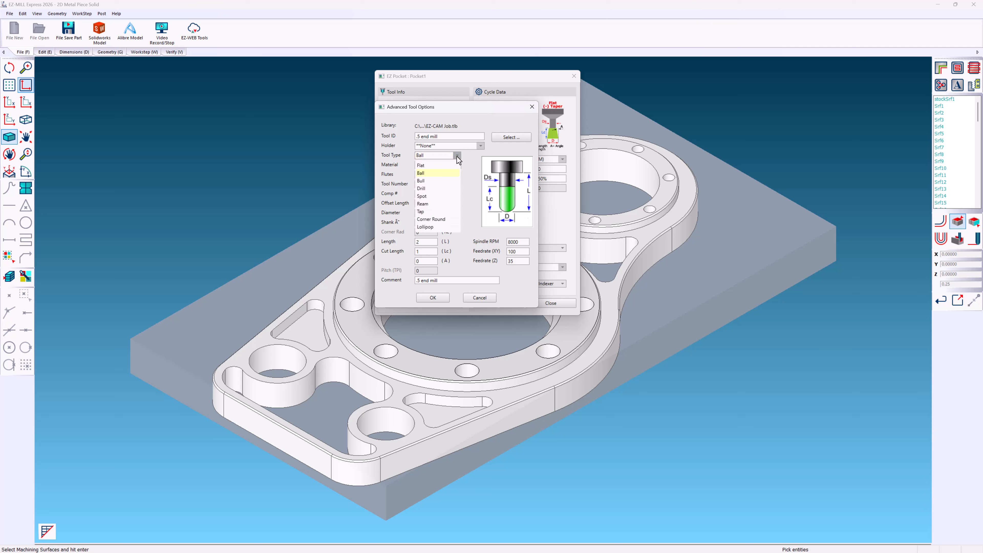
click(452, 183)
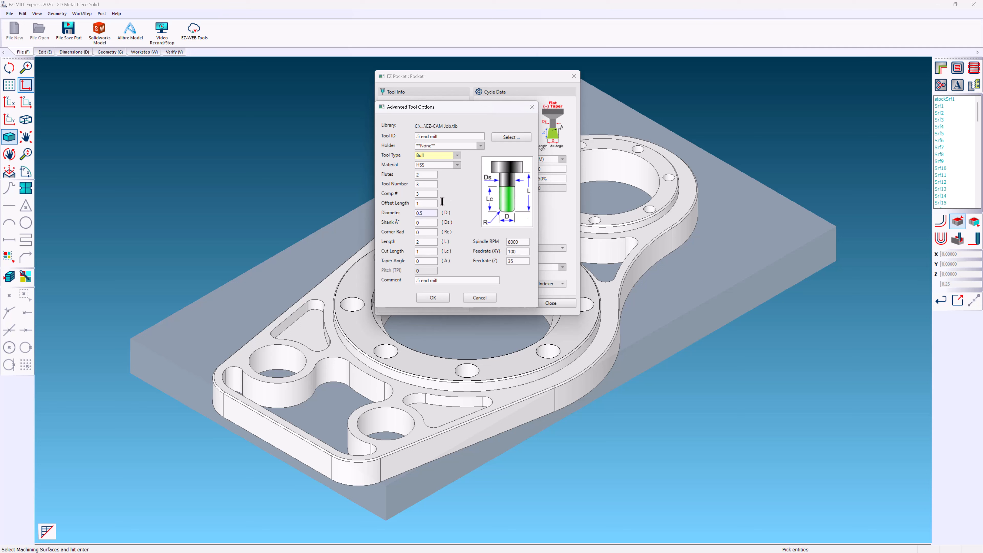
click(428, 232)
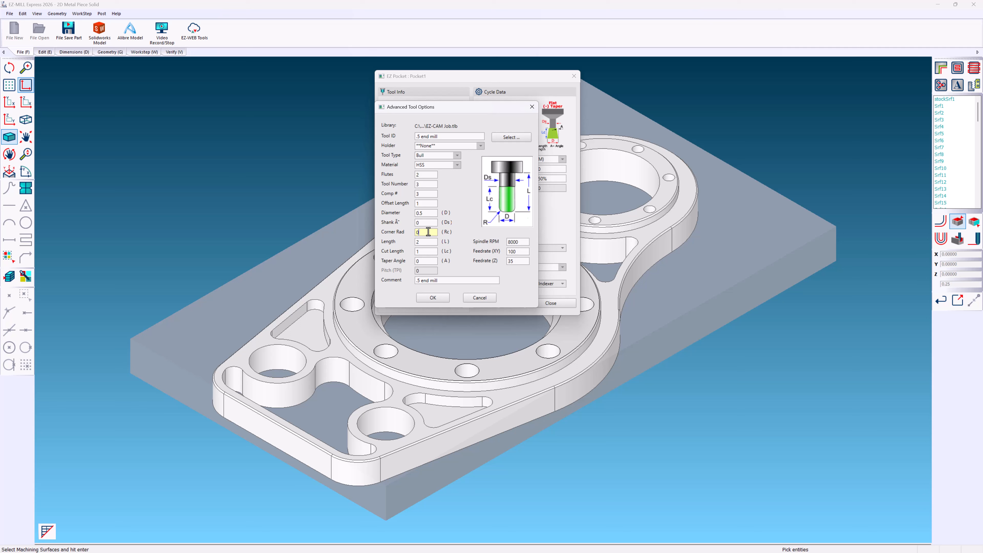
text(.03)
Set the bull tool's spindle to 6000 RPM, XY feed to 25, Z feed to 10 and comment to ".5 Bull end mill".
double_click(519, 241)
text(6000)
double_click(517, 251)
text(25)
double_click(516, 261)
text(10)
click(422, 280)
text(Bull)
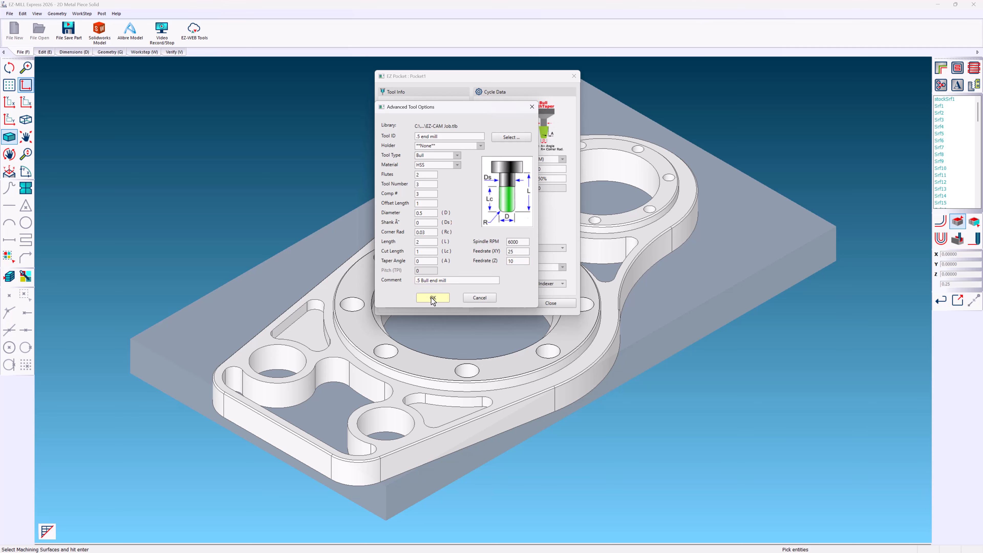
click(431, 297)
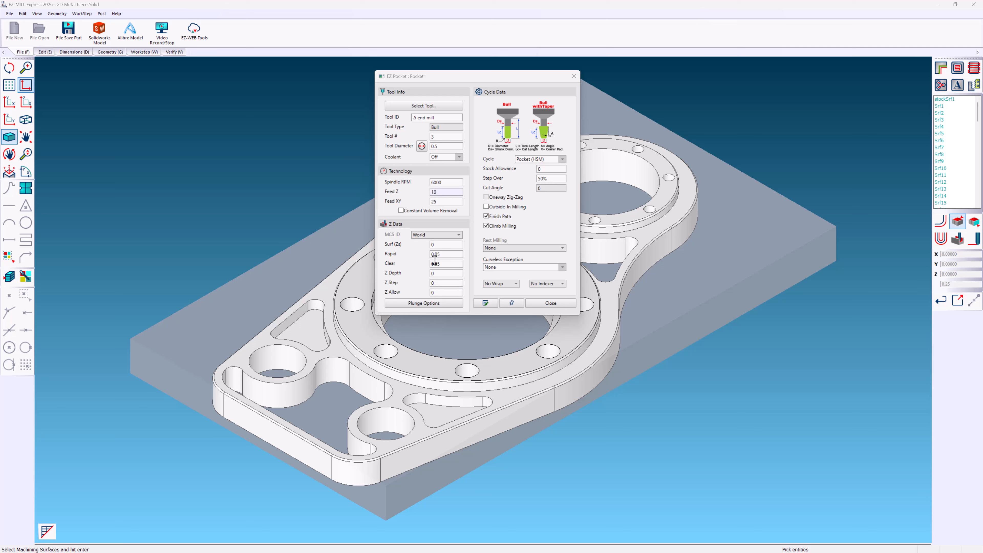
Check the spindle speed and the Z and XY feeds in the Pocket1 settings, and close the dialog.
click(441, 182)
click(444, 193)
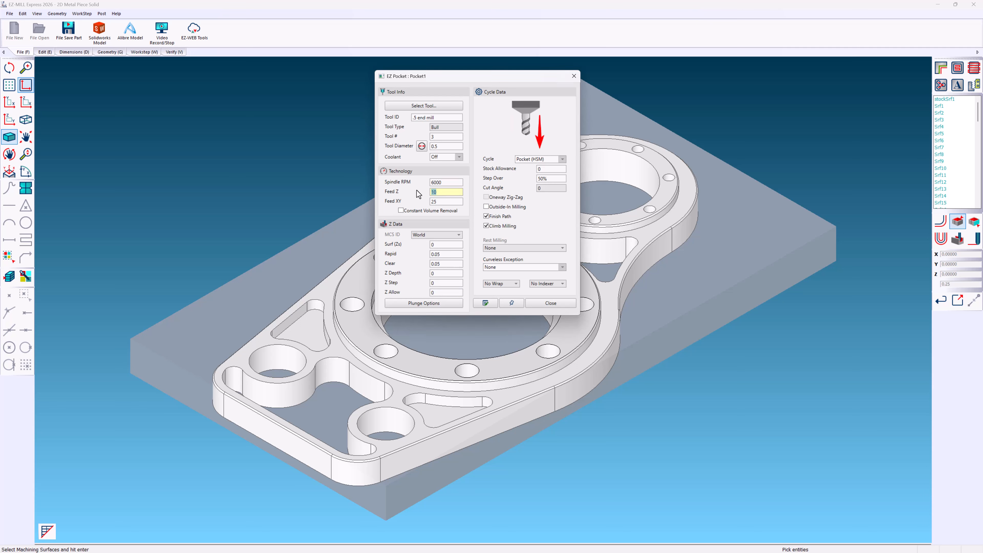
click(432, 201)
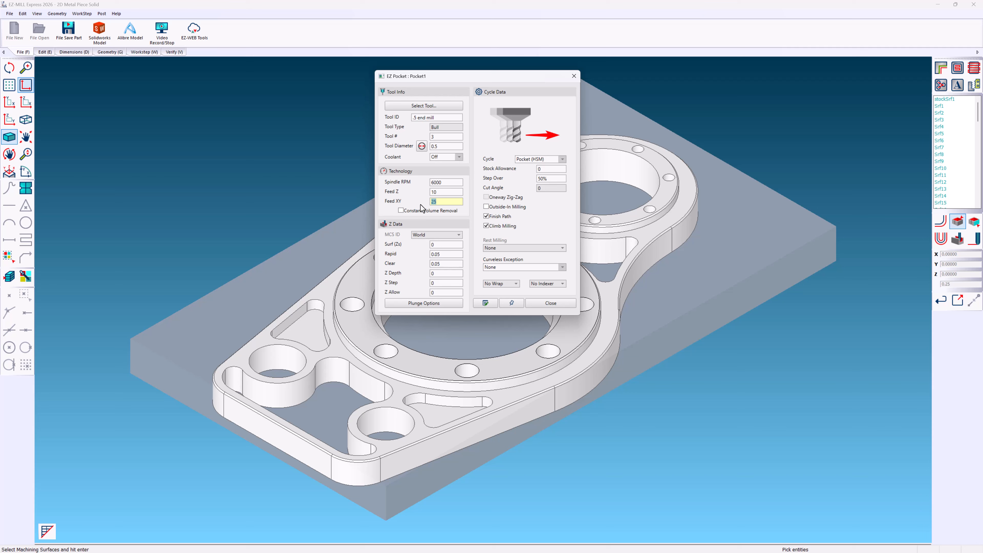
click(548, 303)
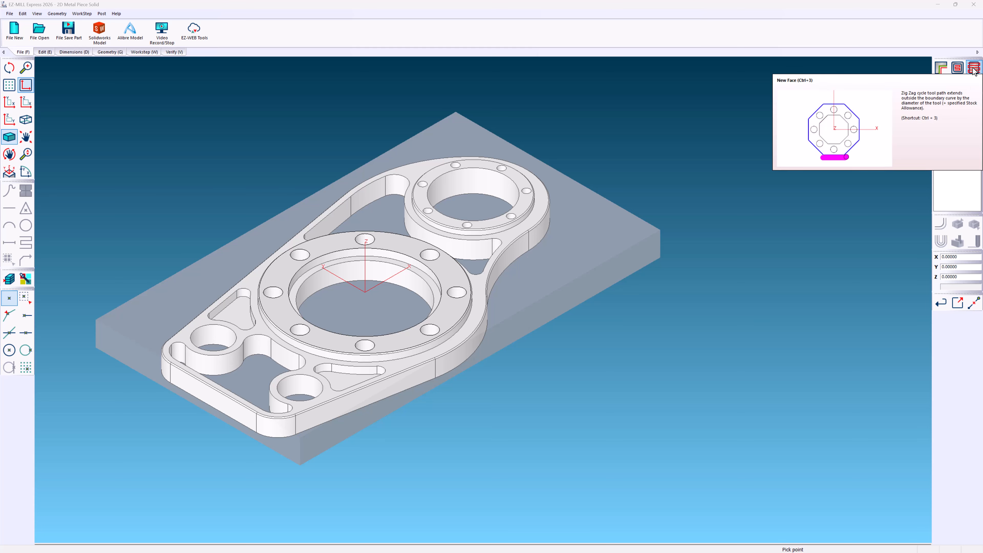
Review the Show Tips option in the interface customization settings and close them.
right_click(974, 71)
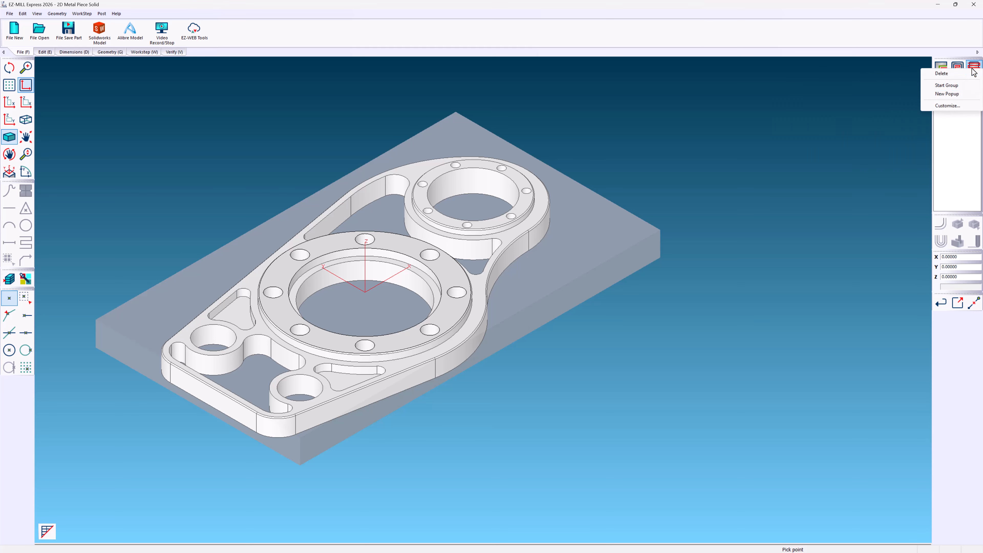
click(947, 106)
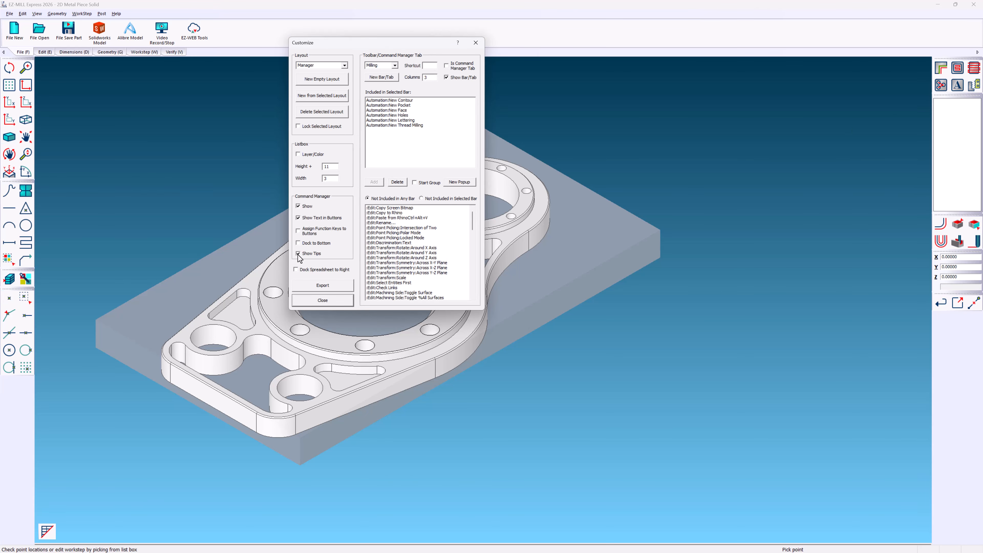
click(323, 299)
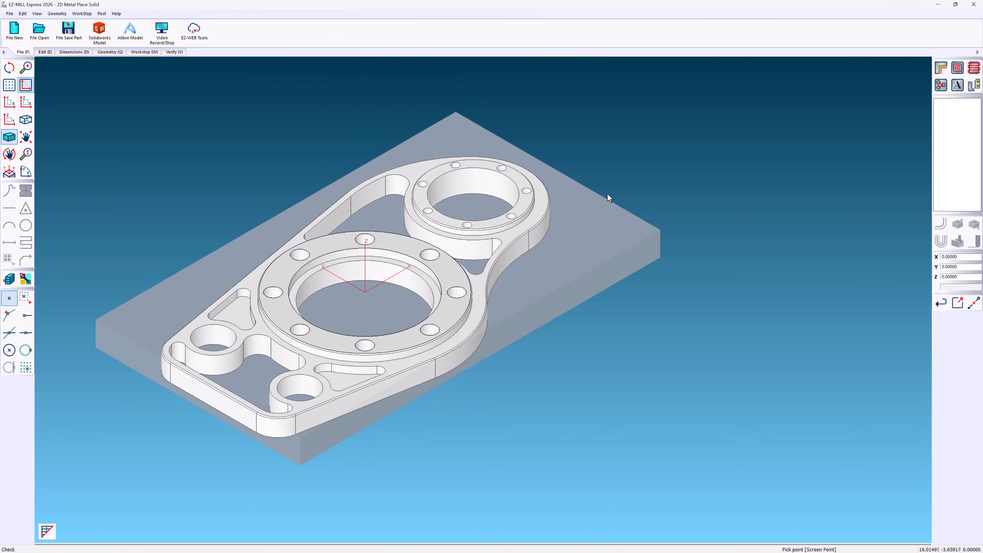
Create a face workstep with the step ID Face1, window-selecting the part's surfaces as machining geometry.
click(973, 69)
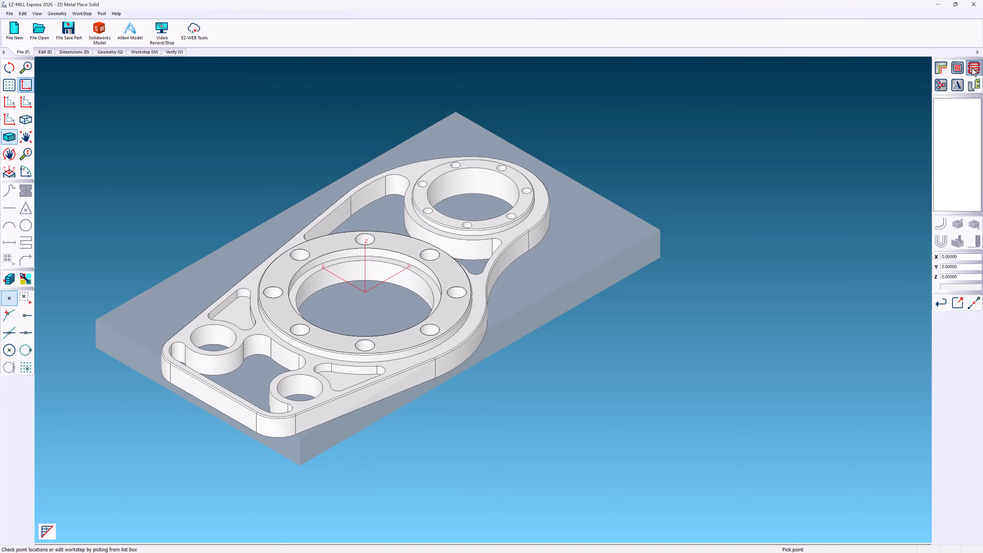
click(566, 168)
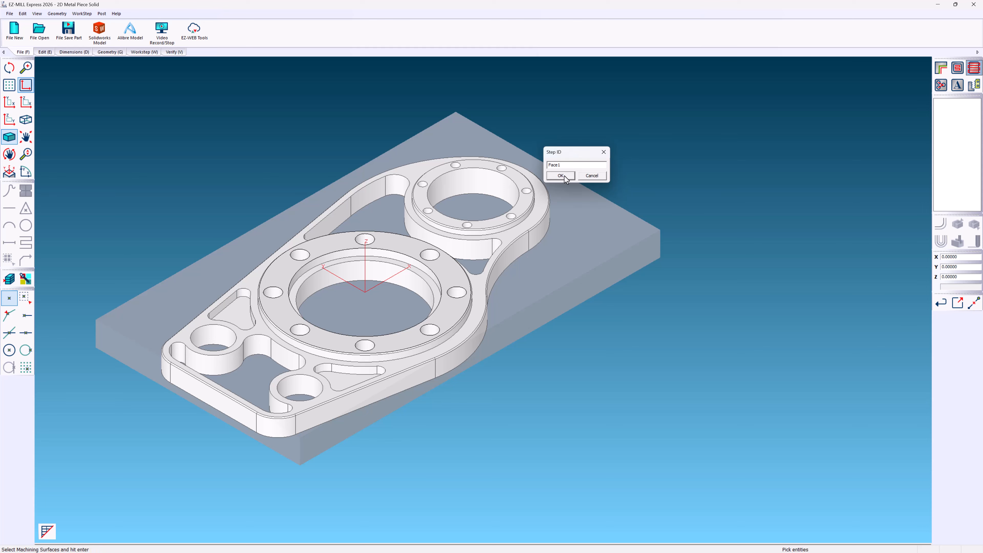
click(564, 175)
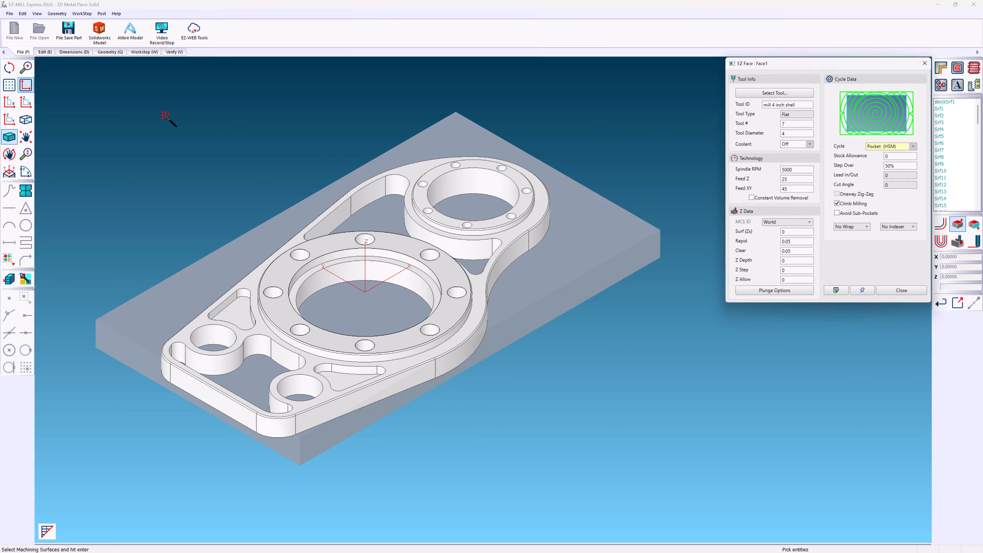
drag(158, 108, 563, 449)
key(Return)
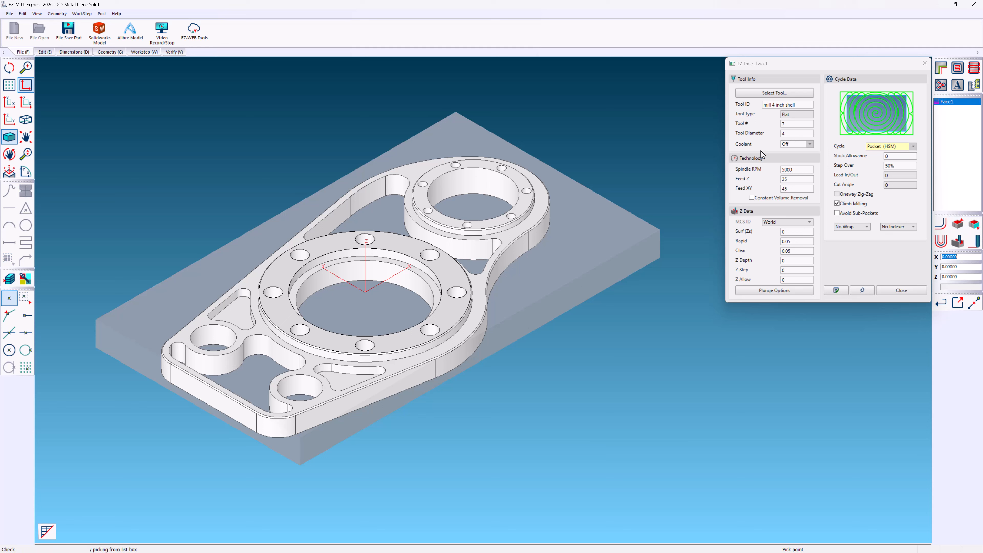
click(763, 104)
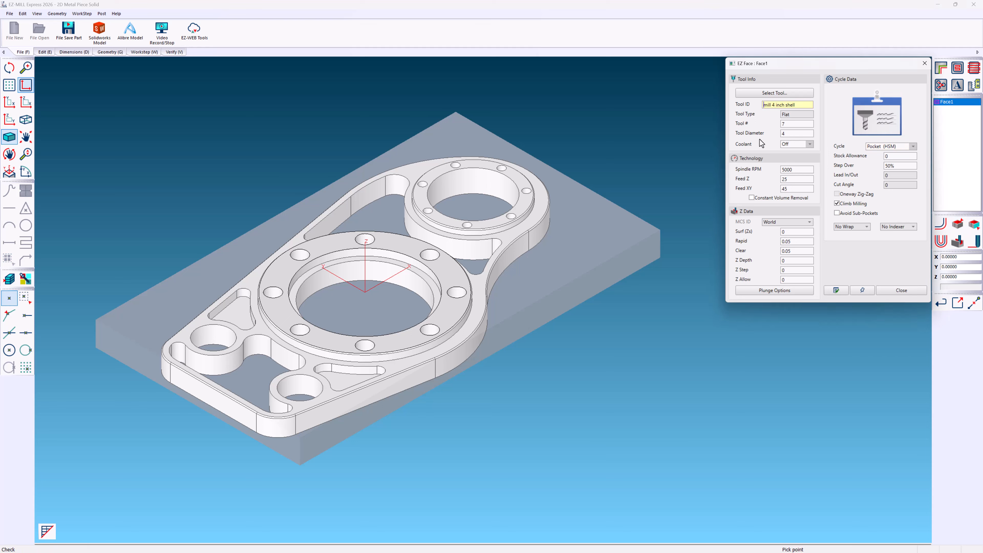
Try the Pocket, Zig Zag, Pocket (HSM) and Pocket (Helical) cycles for the Face1 workstep.
click(798, 260)
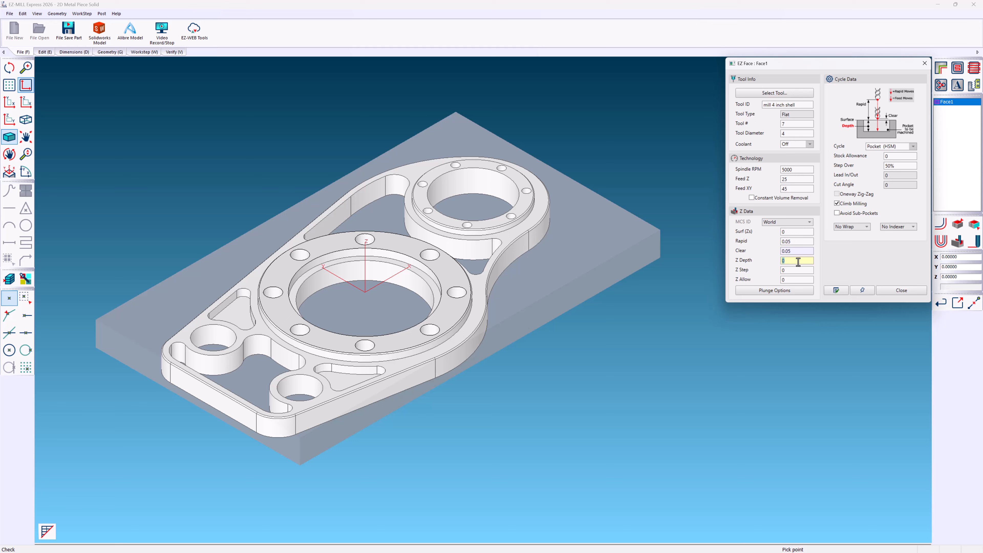
click(912, 147)
click(907, 157)
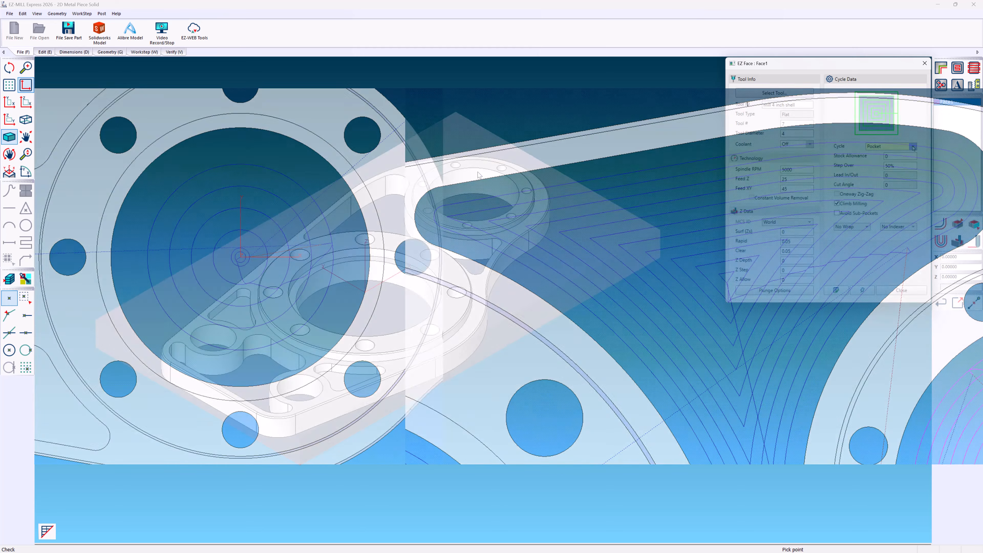
click(912, 145)
click(913, 161)
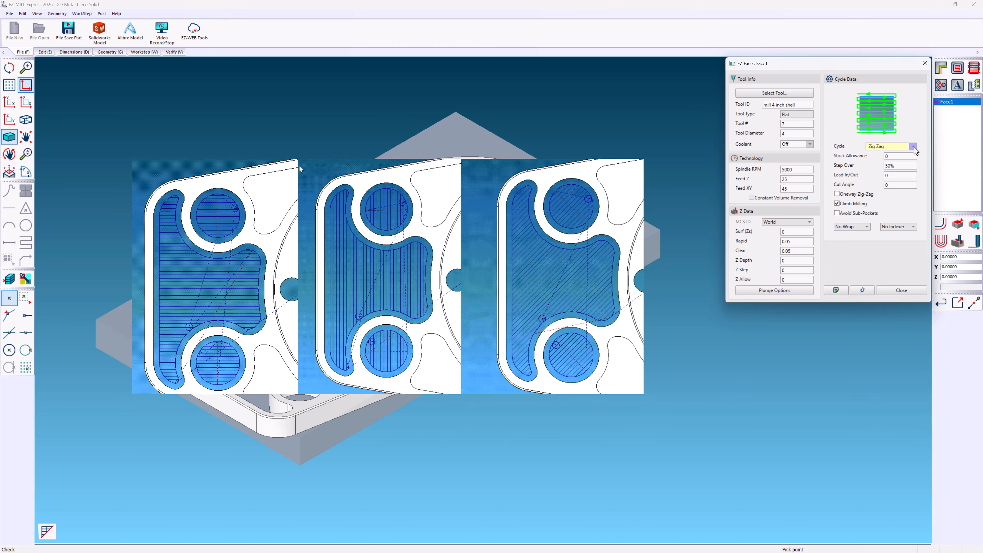
click(914, 146)
click(912, 172)
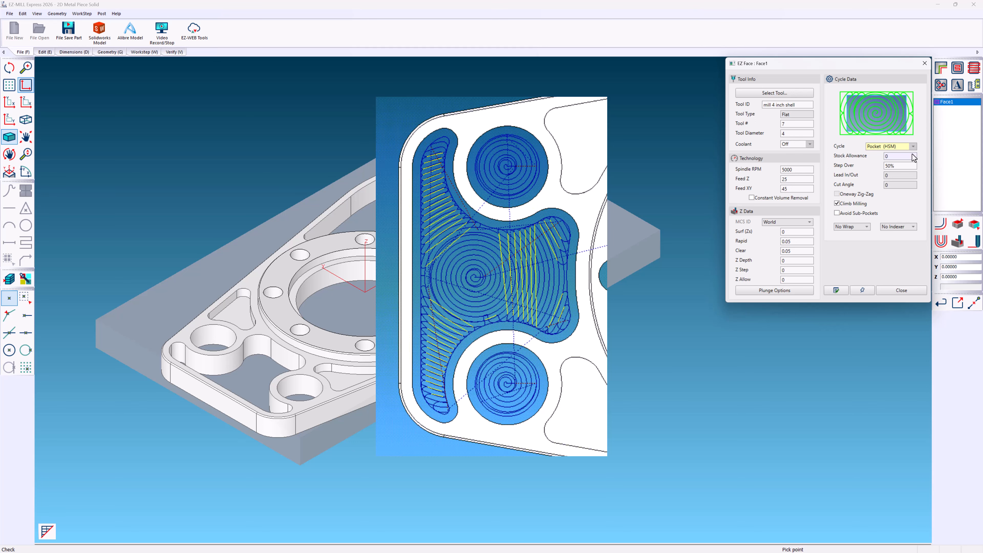
click(913, 148)
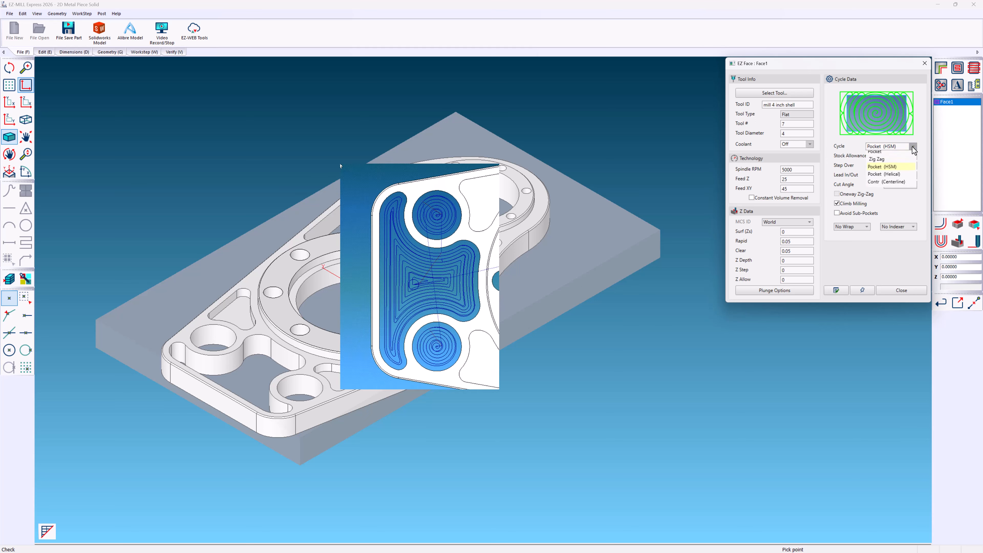
click(911, 185)
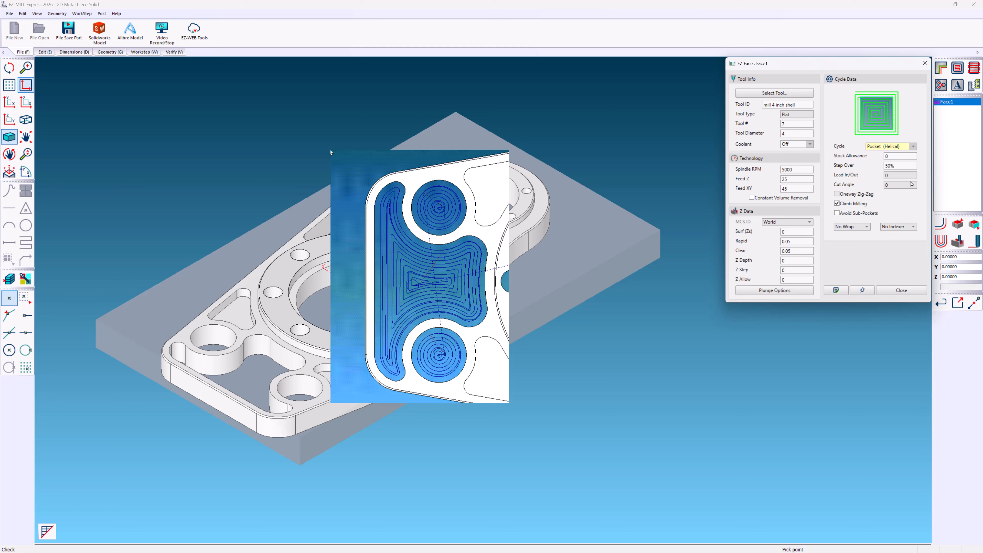
Set the Face1 cycle to Contr (Centerline) with a cut angle of 90, and verify its toolpath in 3D.
click(914, 147)
click(914, 185)
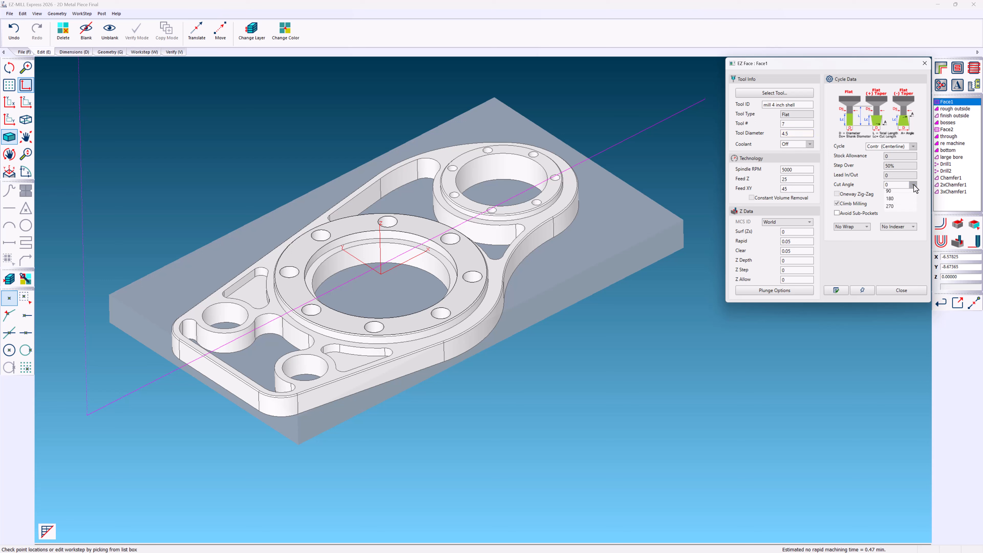
click(912, 185)
click(911, 203)
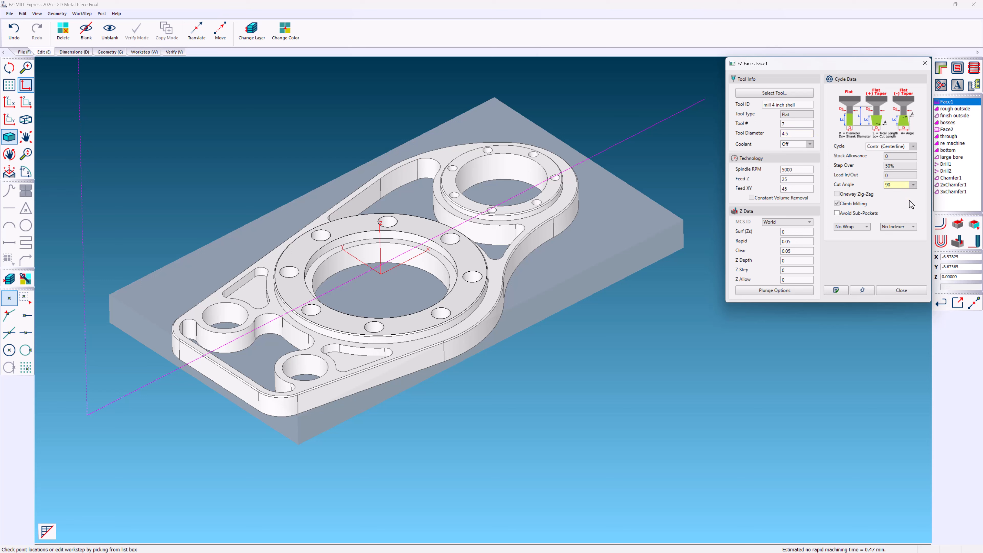
click(940, 224)
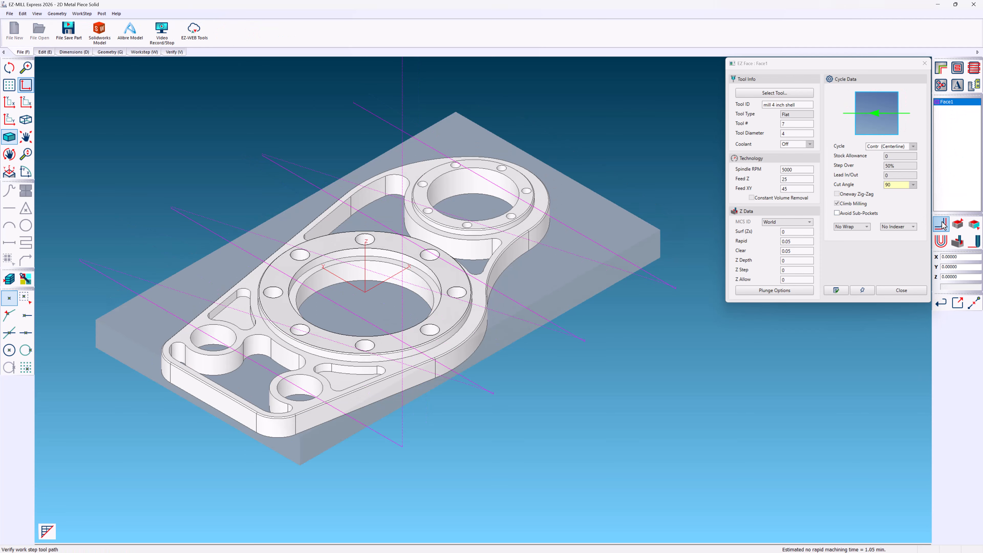
click(957, 241)
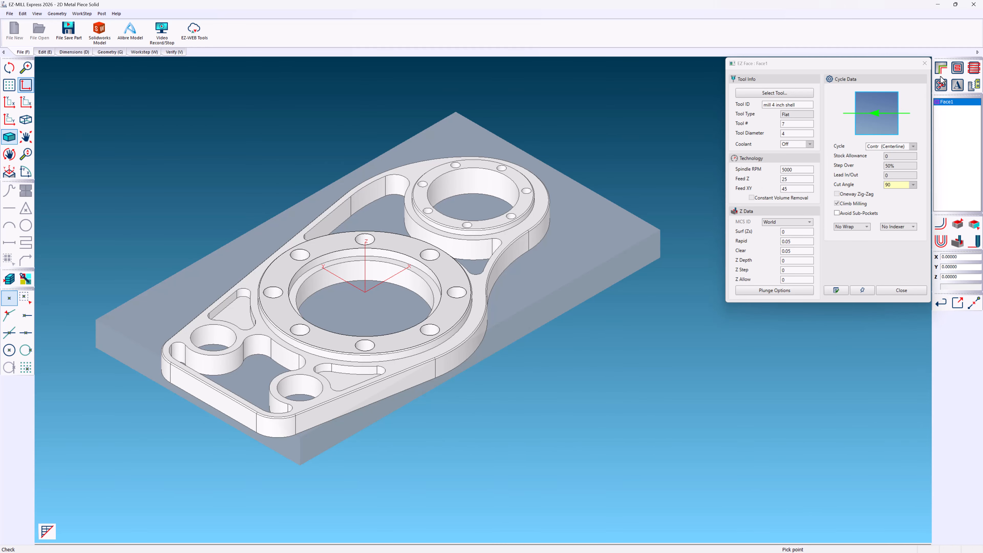
Create a pocket workstep with the step ID "rough outside", window-selecting all the part's surfaces as machining geometry.
click(957, 69)
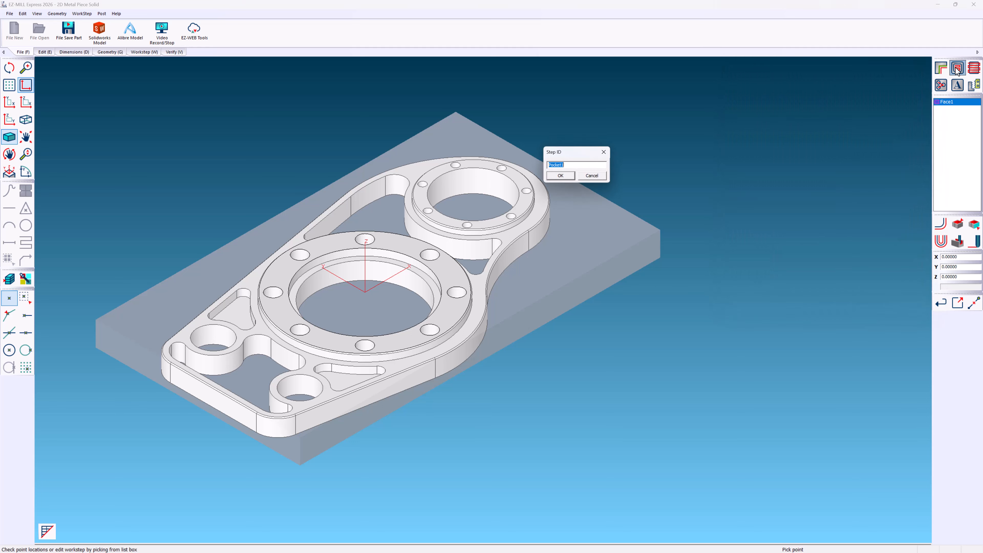
double_click(568, 166)
text(rough outside)
click(566, 175)
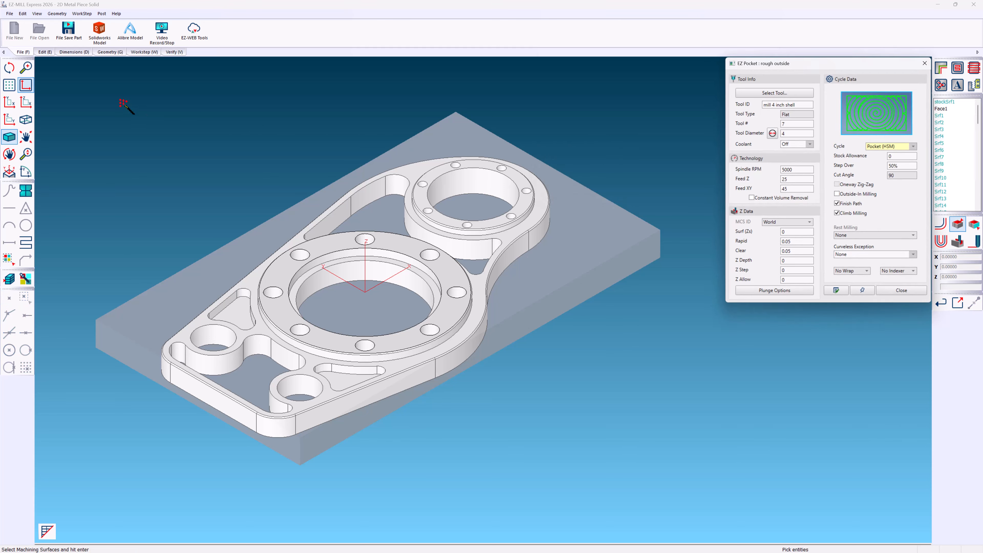
drag(116, 95, 619, 457)
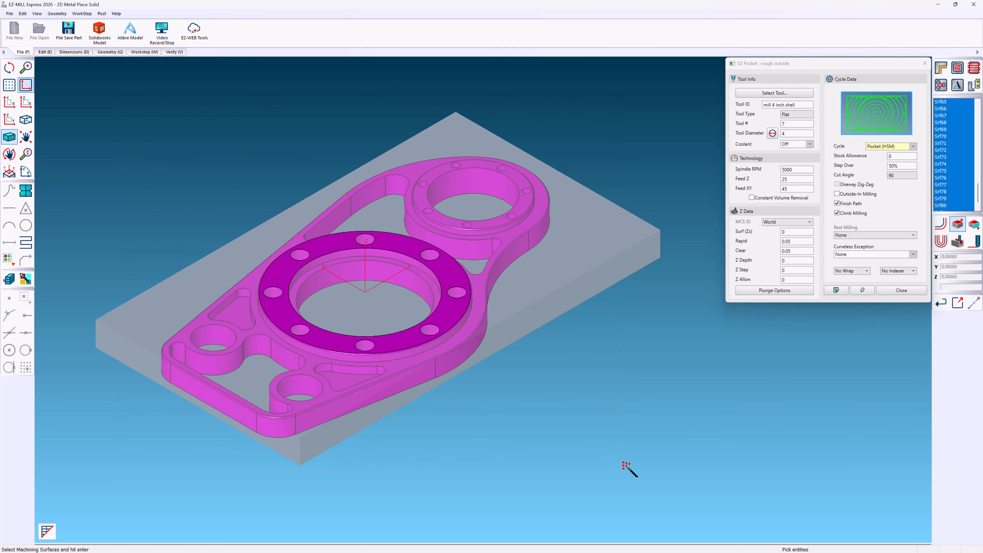
key(Return)
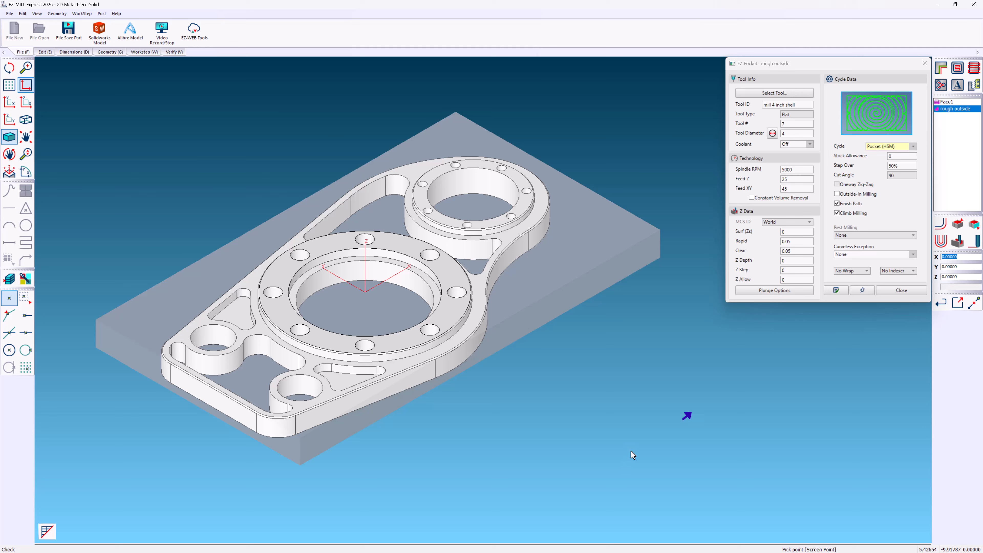
Assign the surrounding stock block's surface to the rough outside workstep as its stock geometry.
click(973, 224)
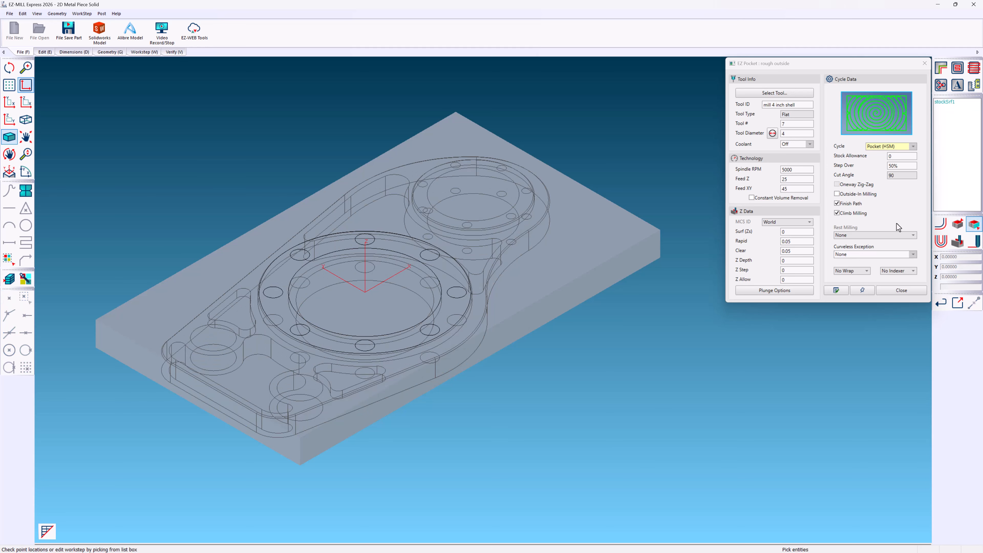
click(619, 239)
key(Return)
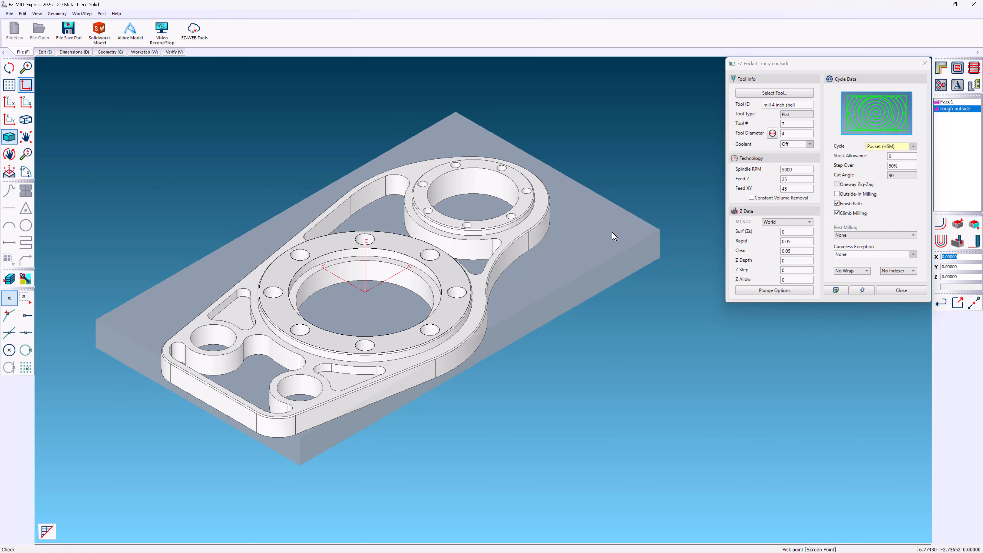
Load the mill1000 tool from the Metal library into the rough outside workstep.
click(757, 95)
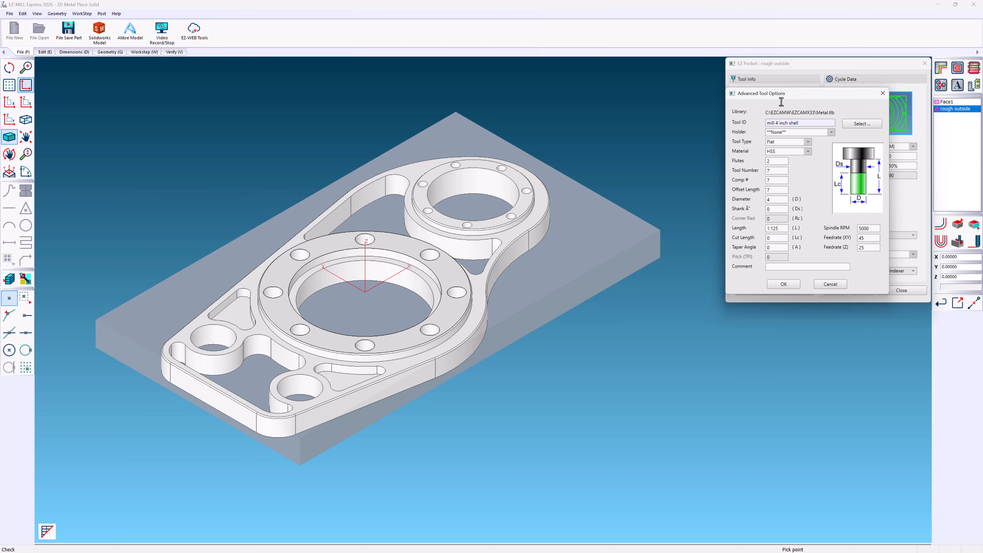
click(846, 123)
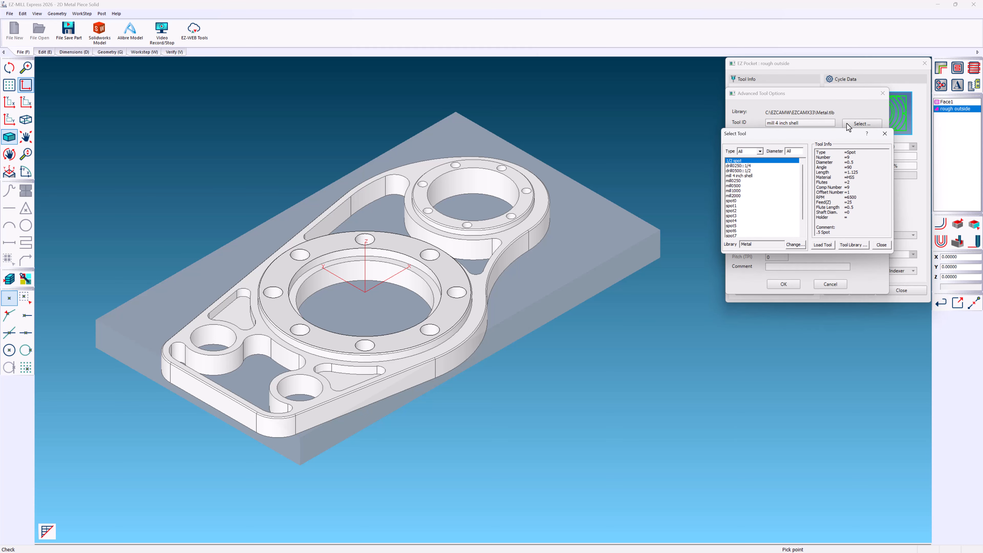
click(739, 191)
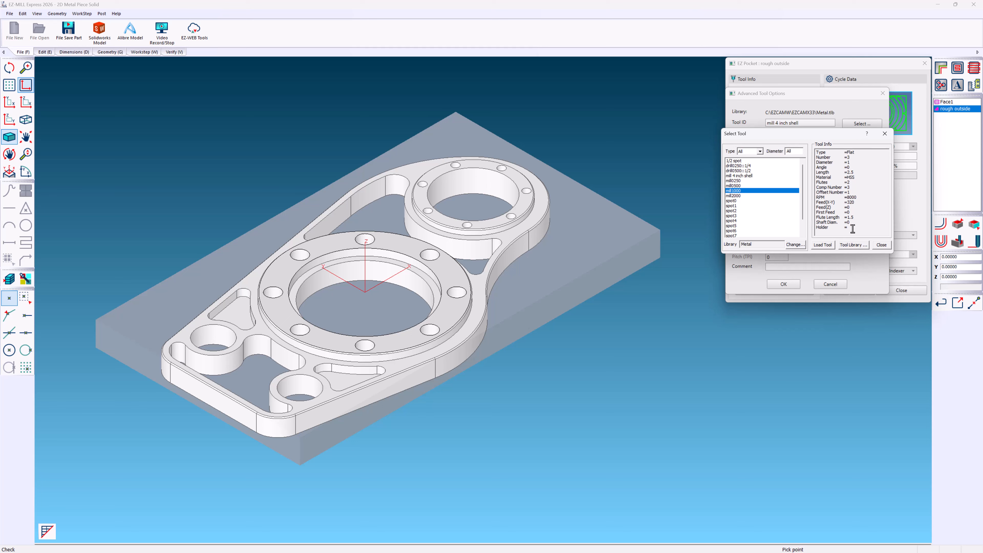
drag(853, 229, 808, 153)
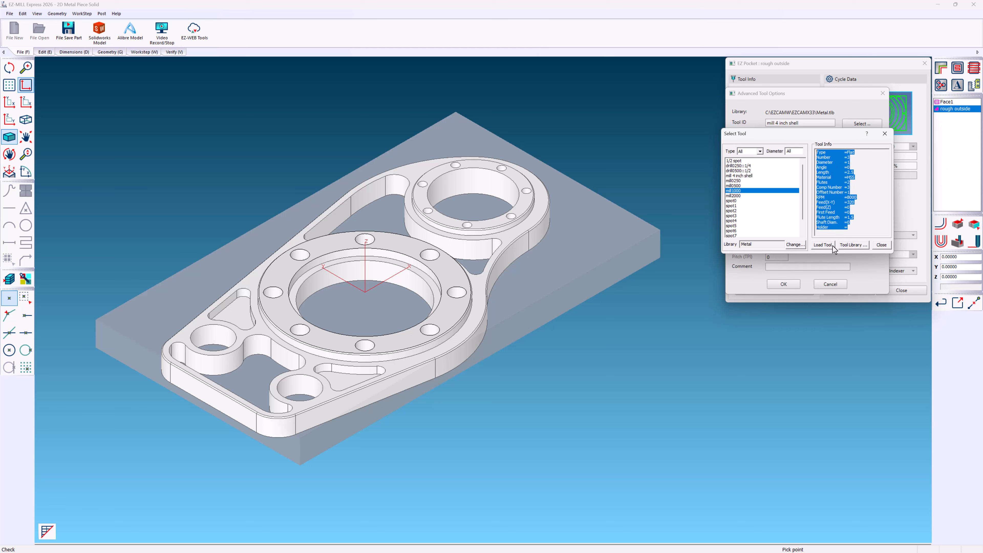
click(822, 245)
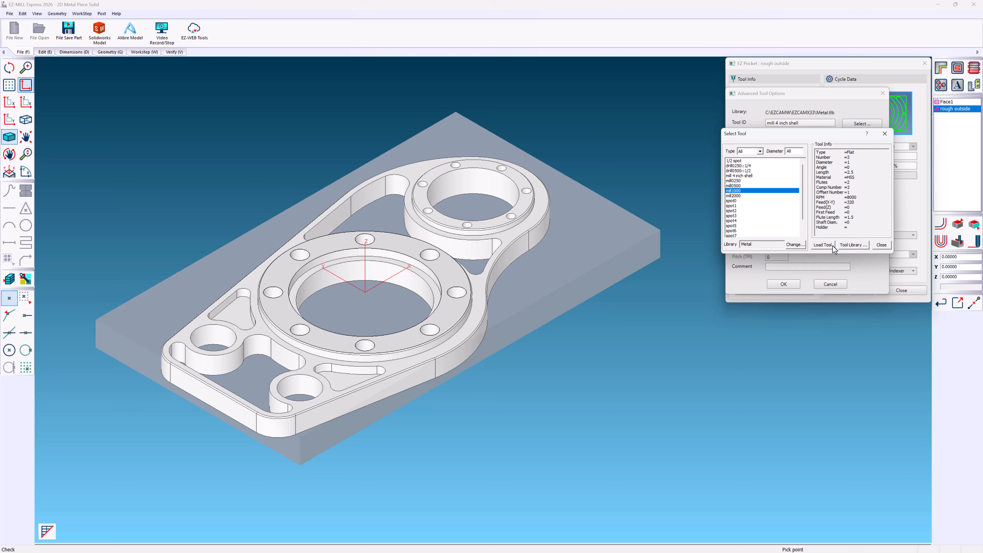
click(789, 284)
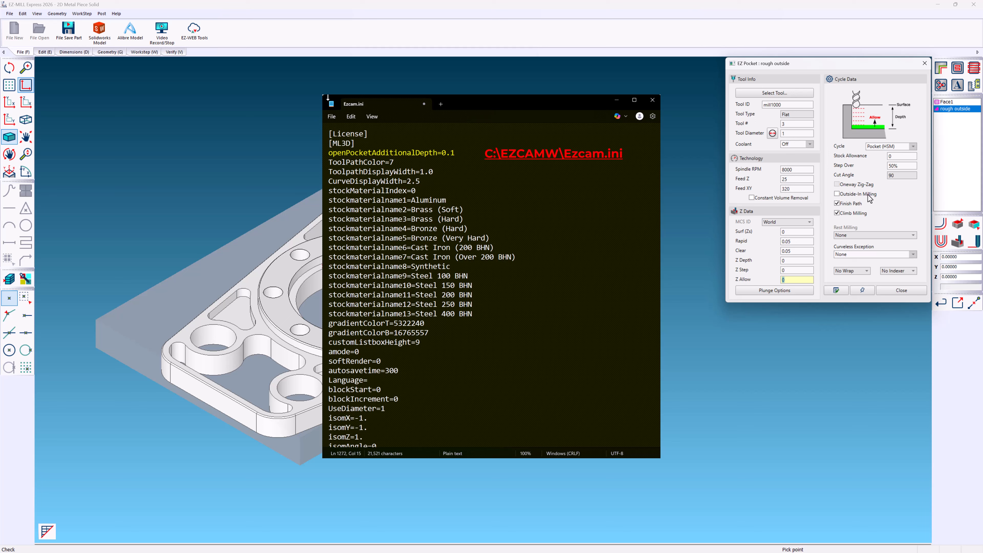
Set the rough outside pocket's stock allowance to .02 and enable Outside-In Milling.
click(902, 156)
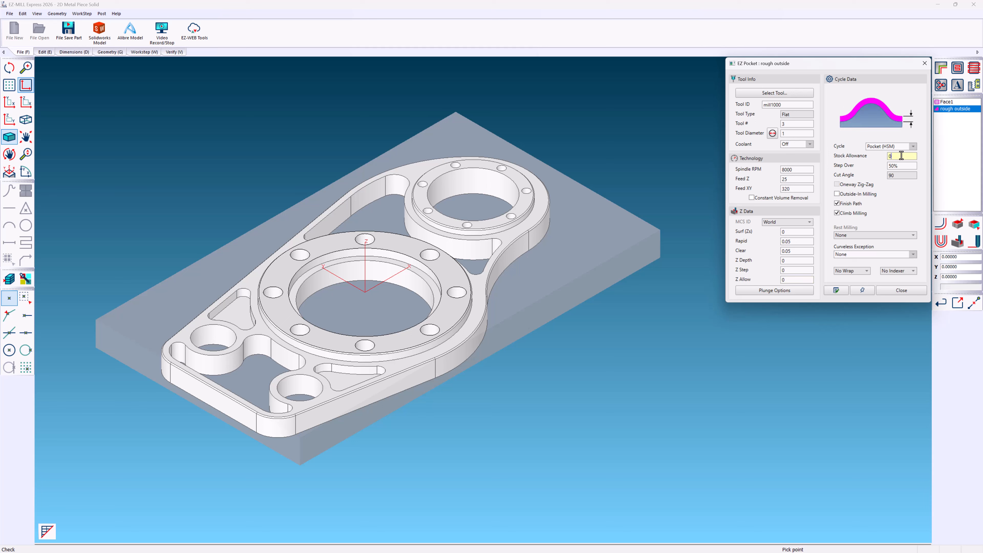
text(.02)
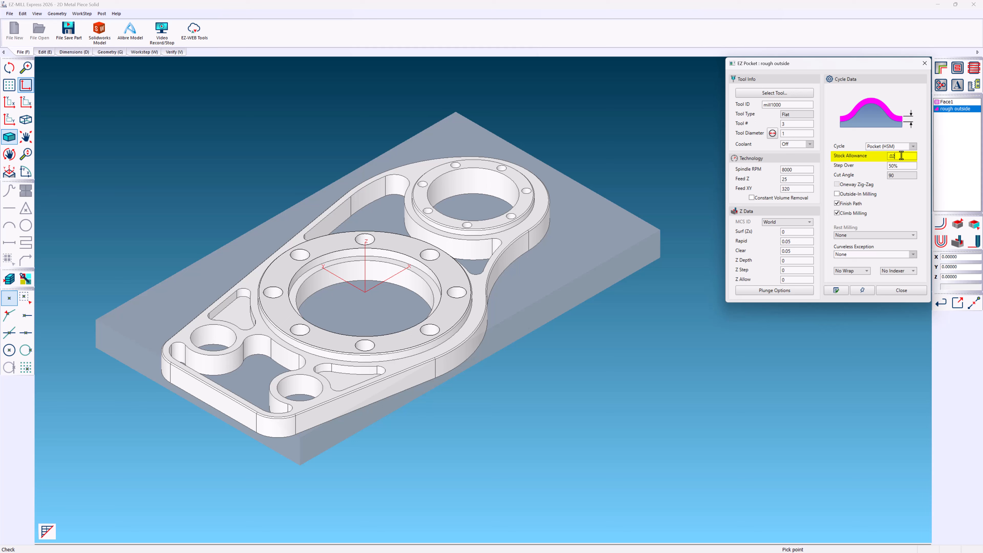
click(902, 166)
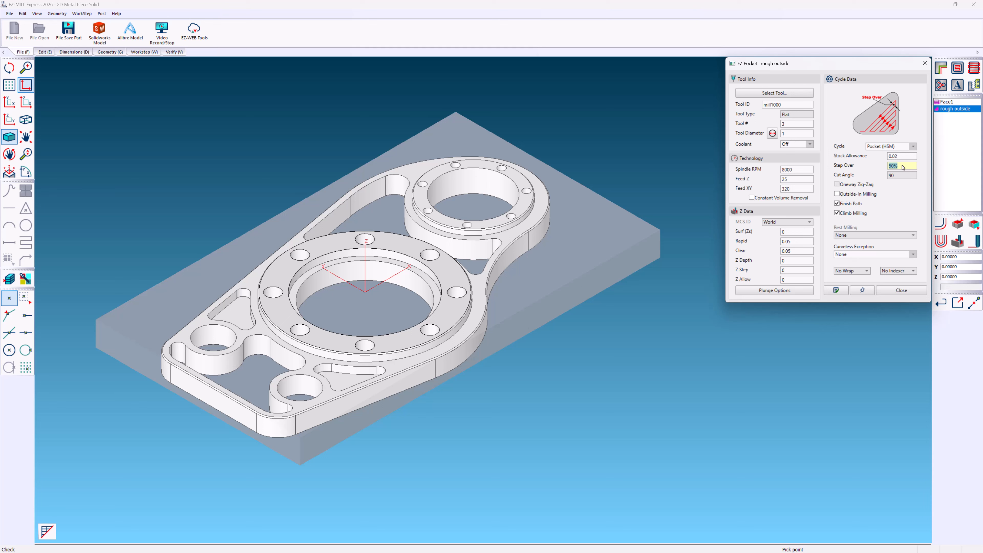
click(837, 194)
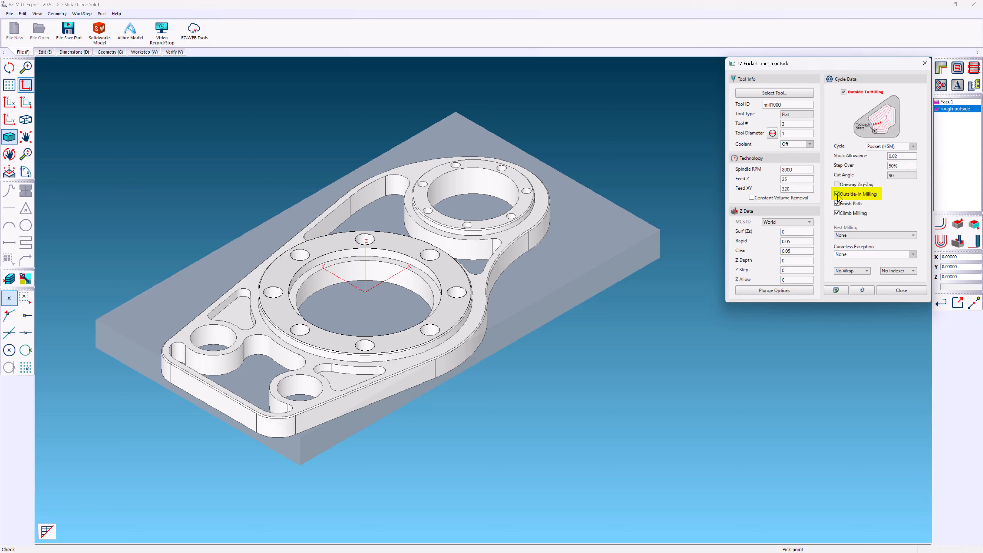
Display the rough outside toolpath, inspect its depth against the stock from the side, and run the 3D verification.
click(940, 224)
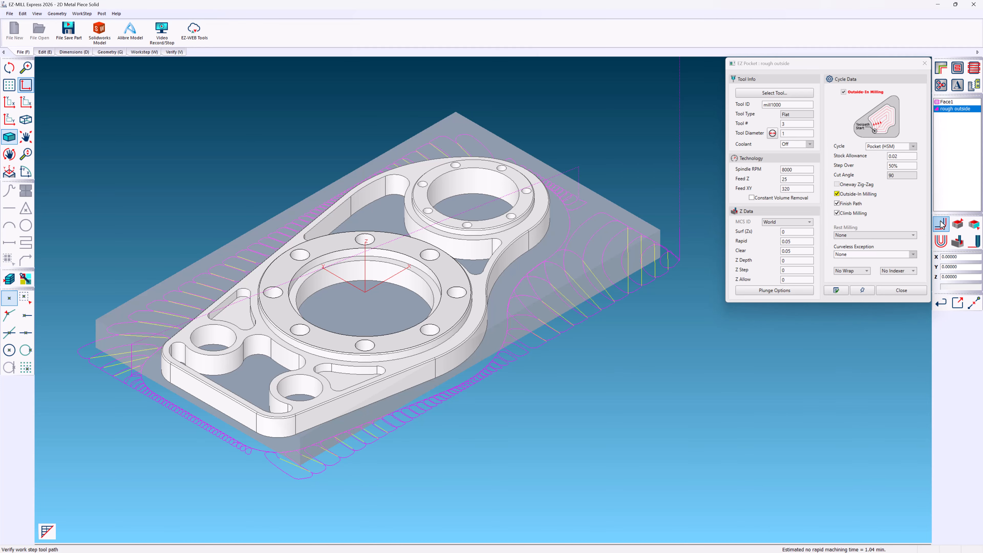
middle_drag(480, 351, 489, 250)
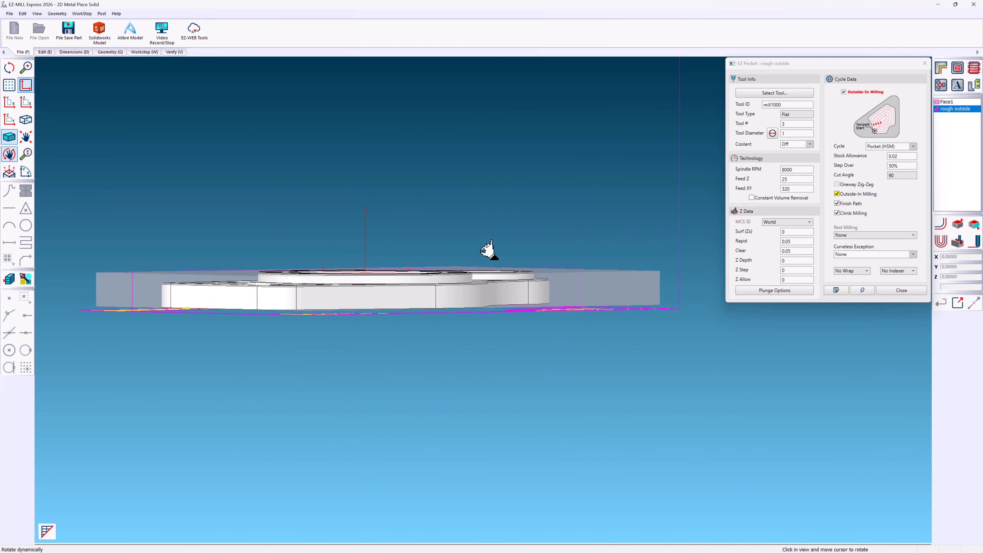
drag(490, 250, 489, 331)
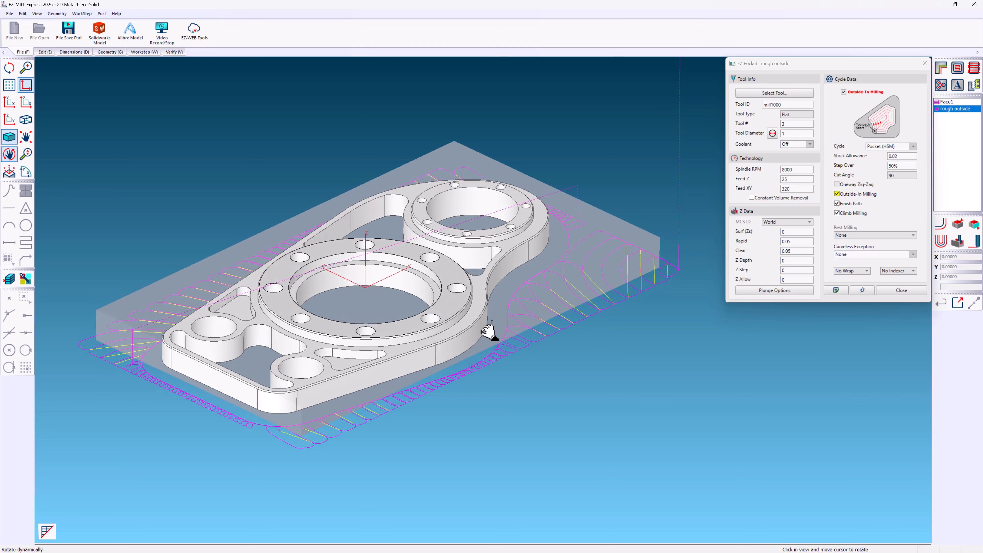
key(Escape)
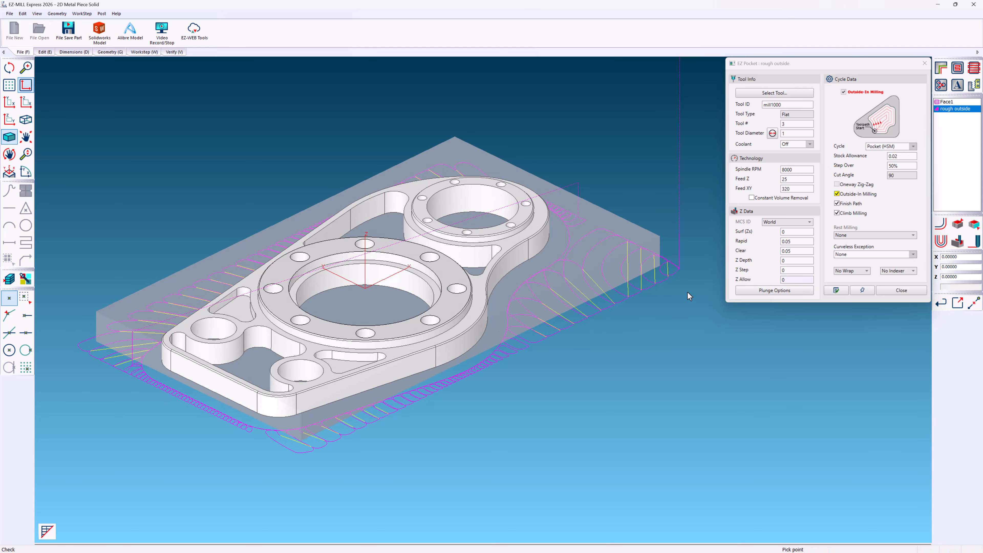
click(957, 241)
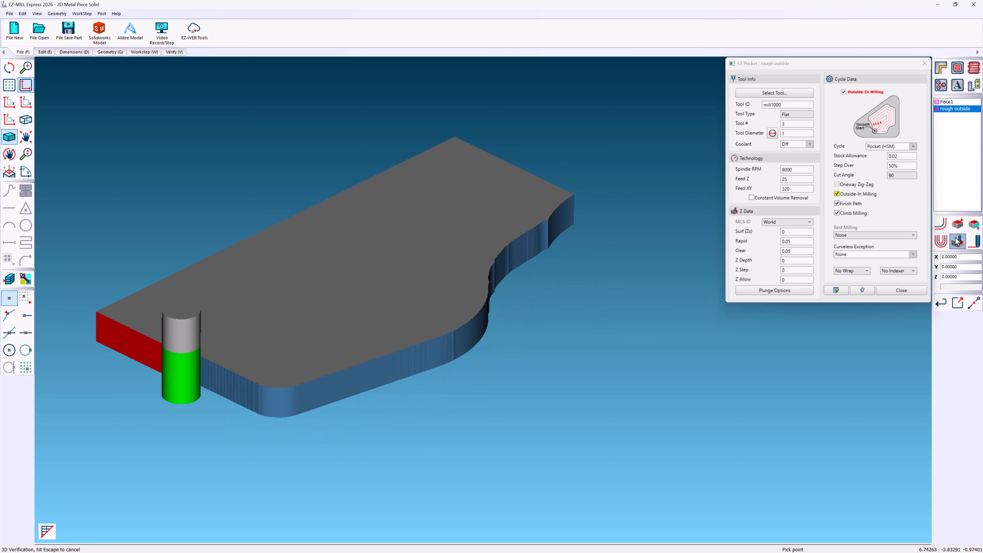
click(955, 242)
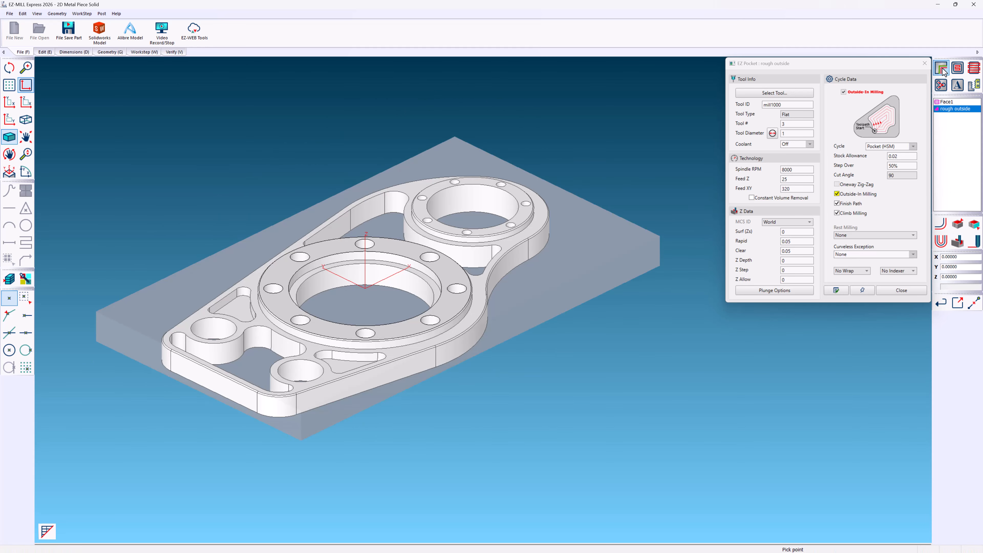
Create a contour workstep named finish outside on the plate's outer side wall surfaces.
click(943, 70)
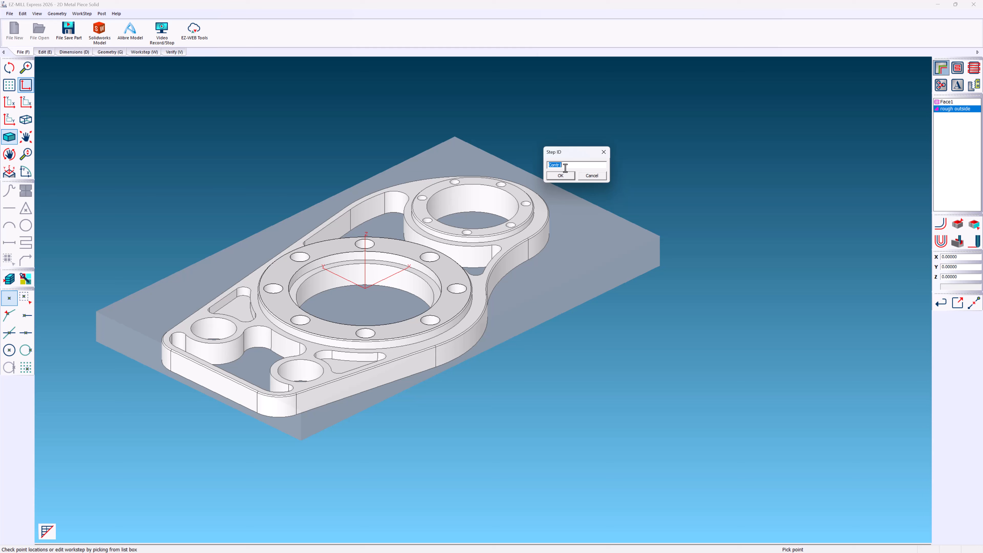
text(finish outside)
click(565, 176)
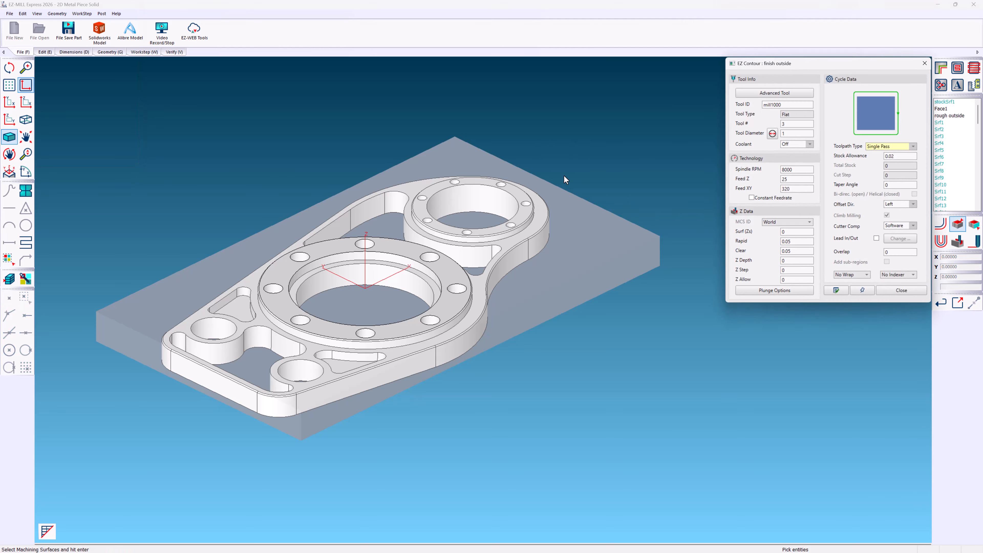
click(538, 252)
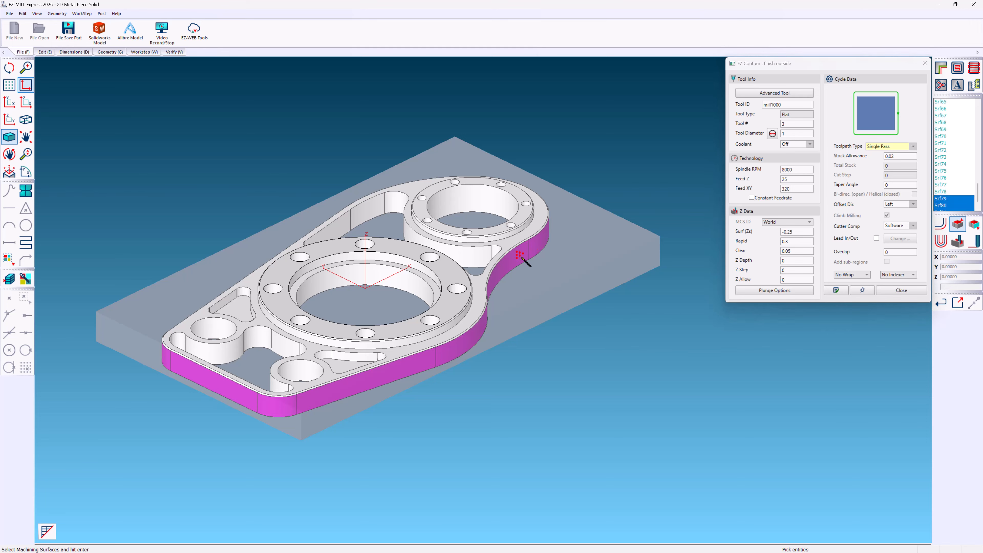
middle_drag(380, 281, 589, 279)
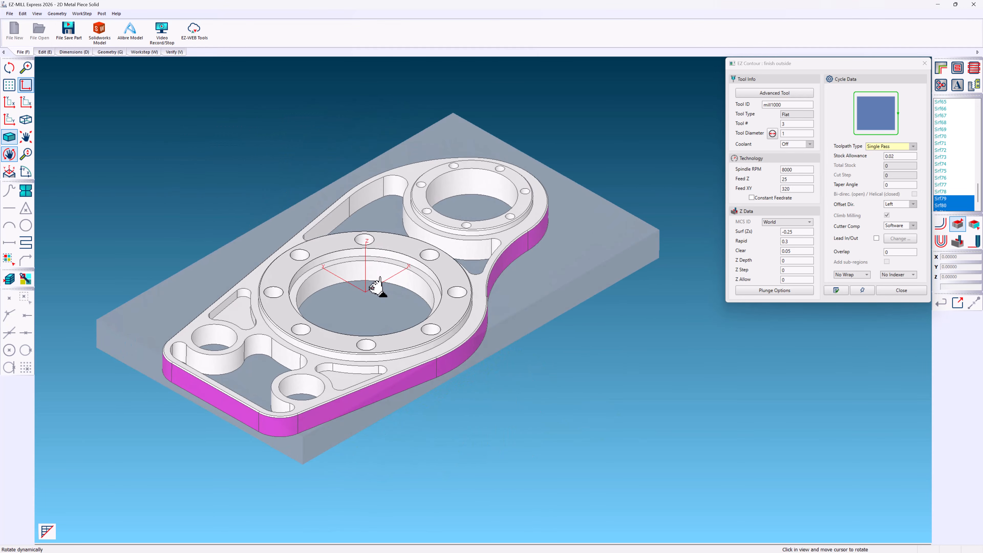
key(Return)
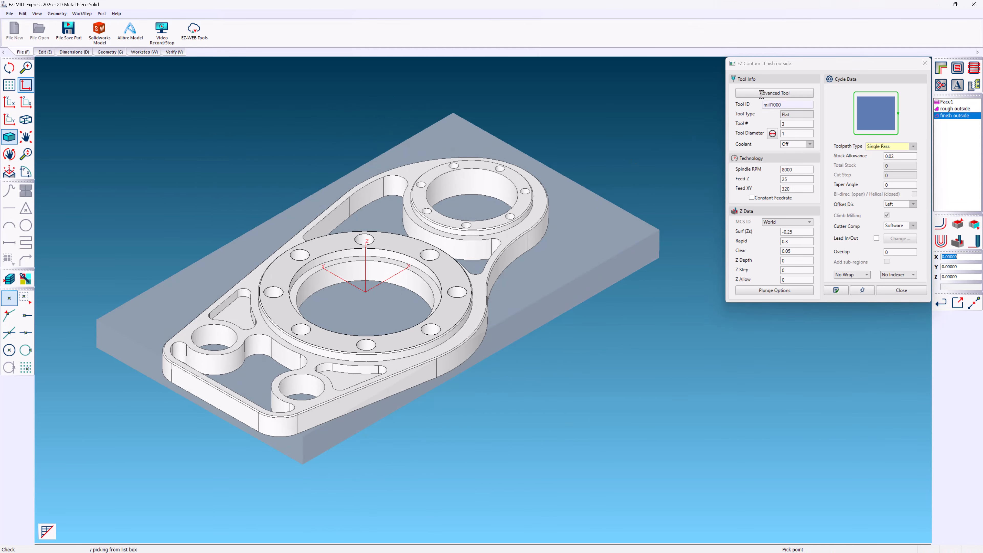
Load the mill0500 tool from the Metal library into the finish outside workstep.
click(775, 93)
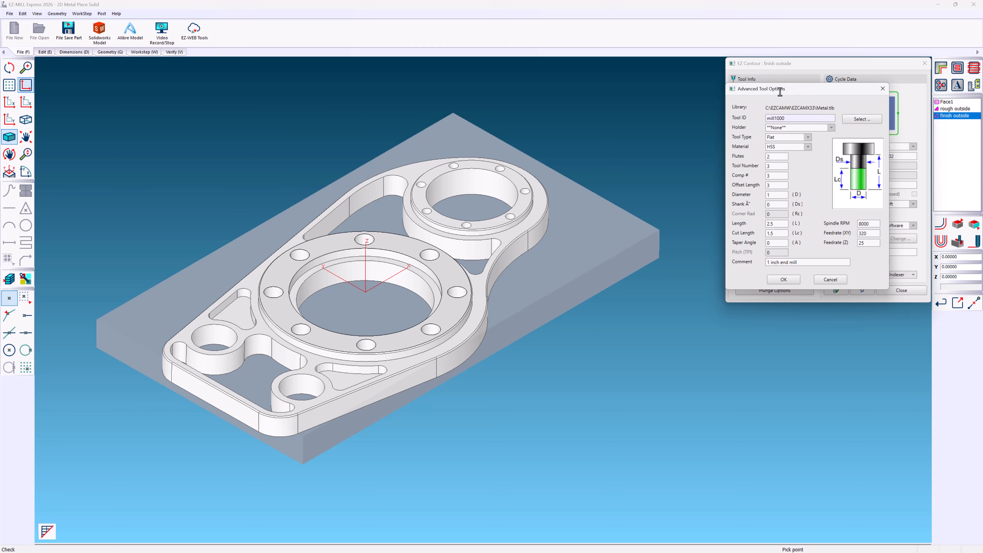
click(847, 120)
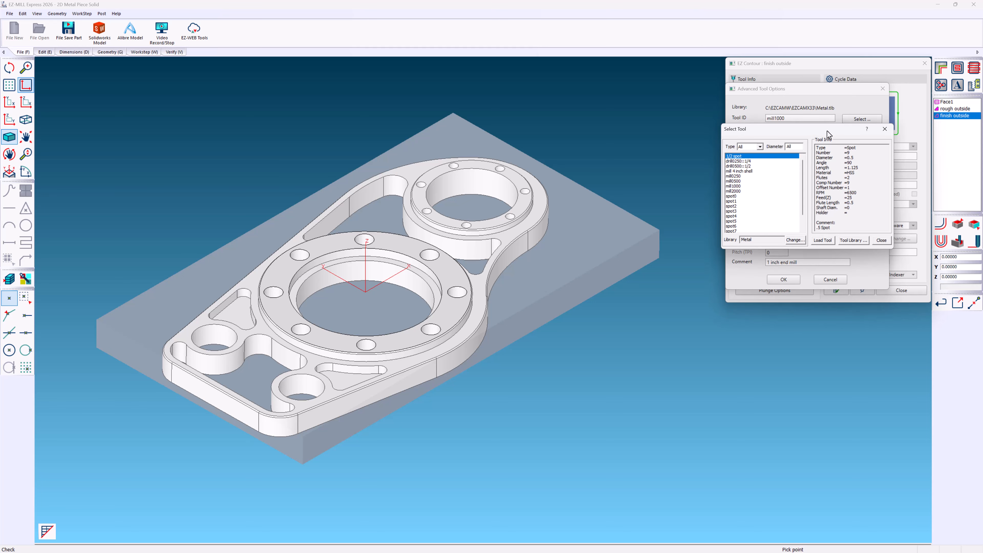
click(742, 181)
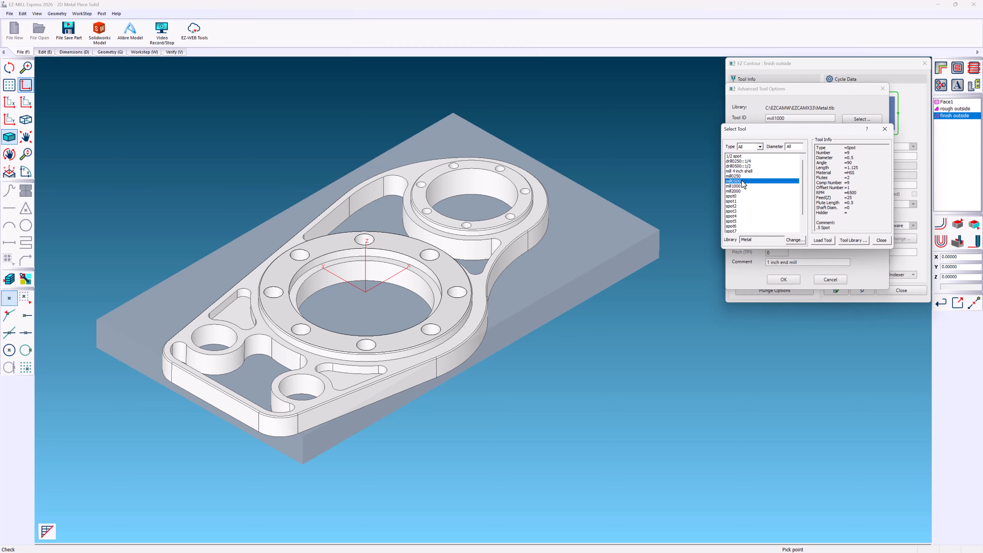
click(820, 240)
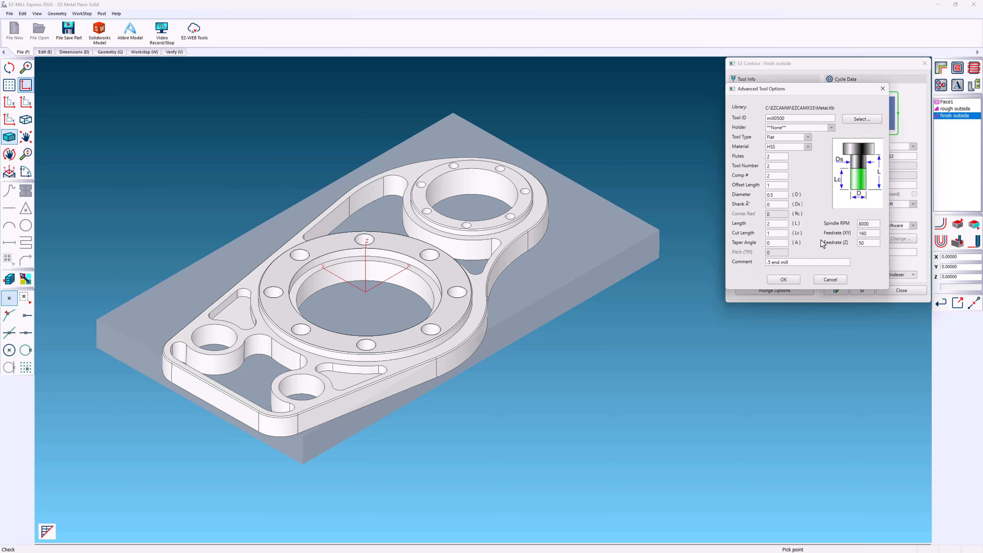
click(783, 280)
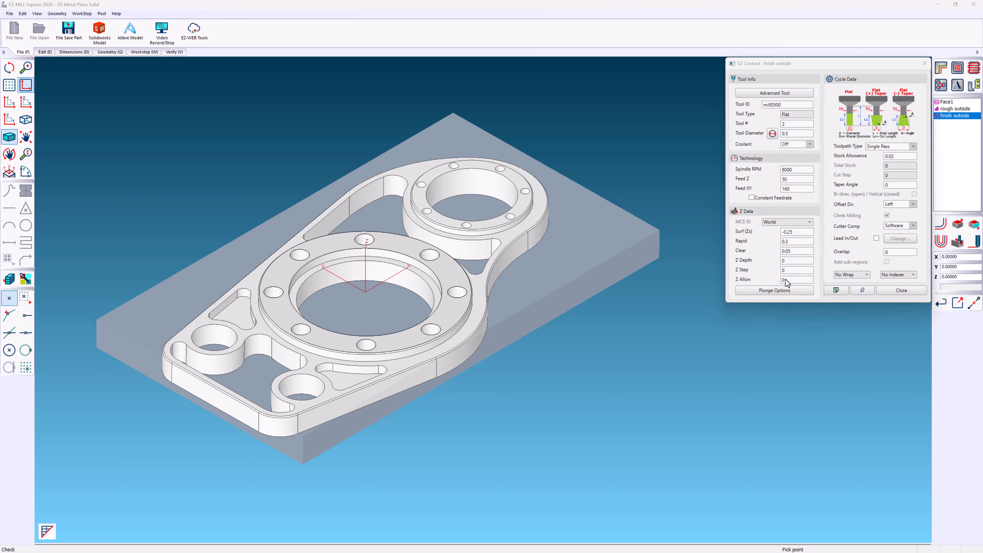
click(808, 232)
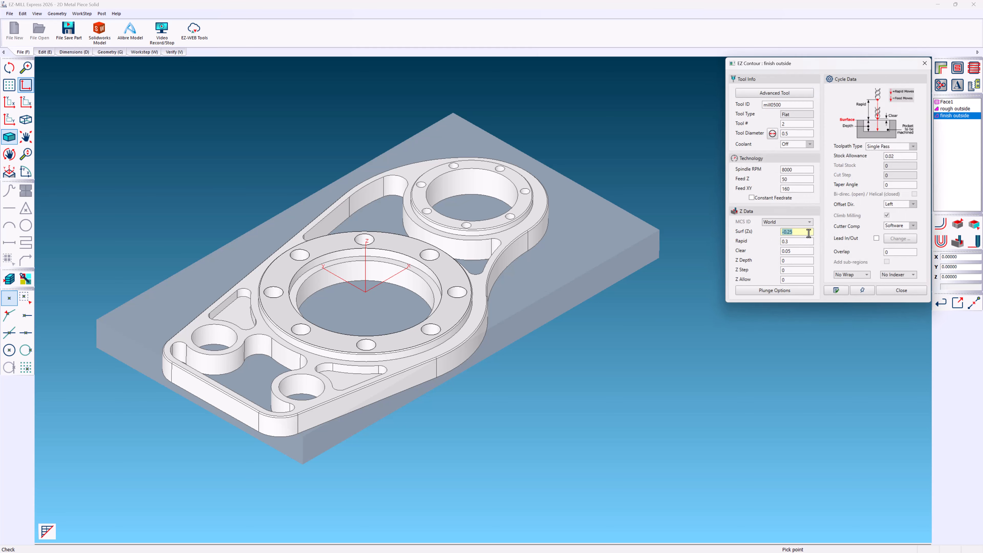
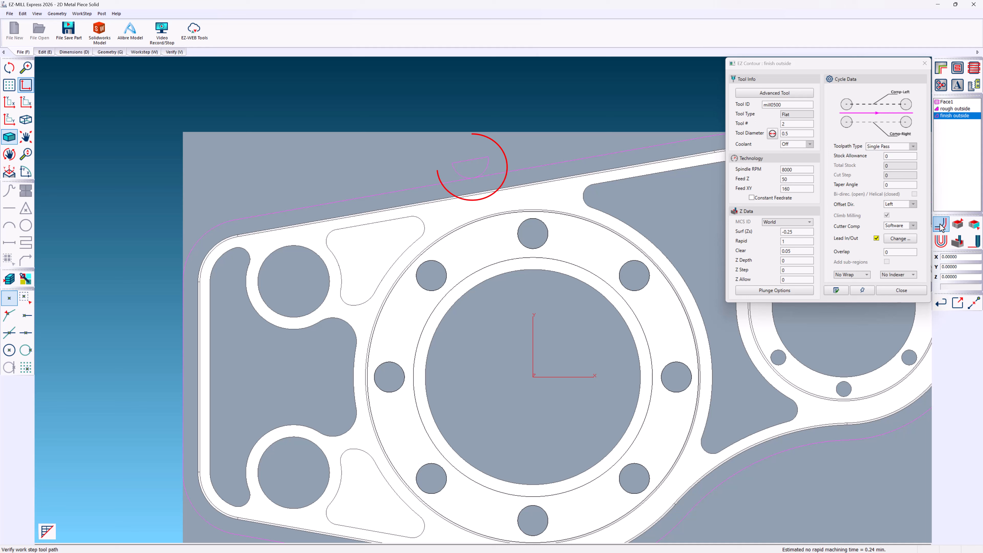
Turn off the finish outside contour's ramp, set its lead length to .15, and redisplay the toolpath.
click(913, 239)
click(830, 245)
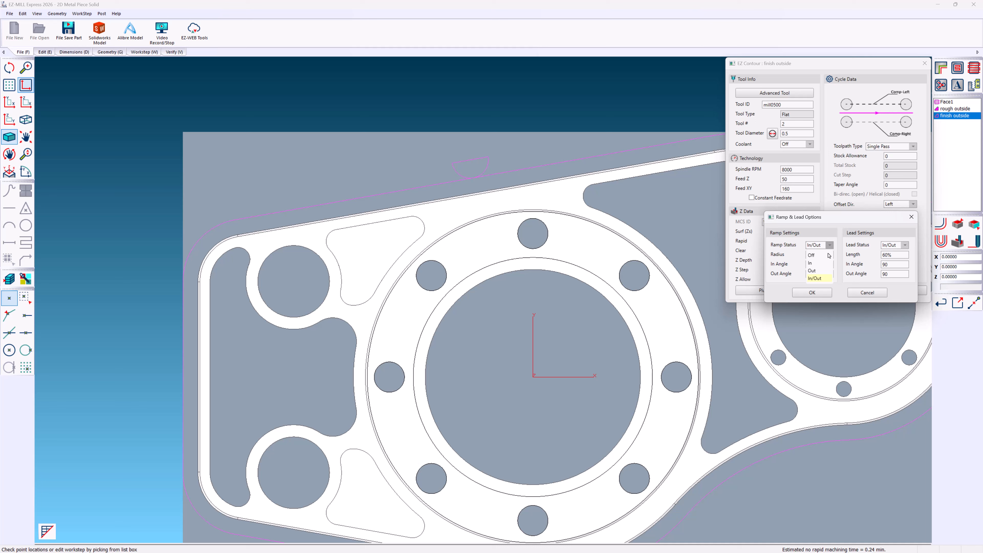
click(811, 255)
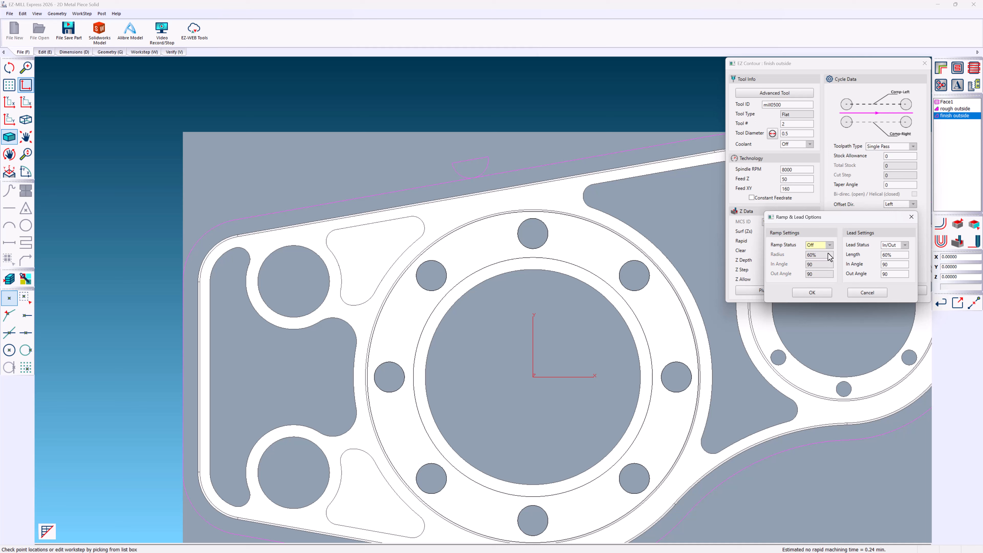
double_click(894, 254)
key(BackSpace)
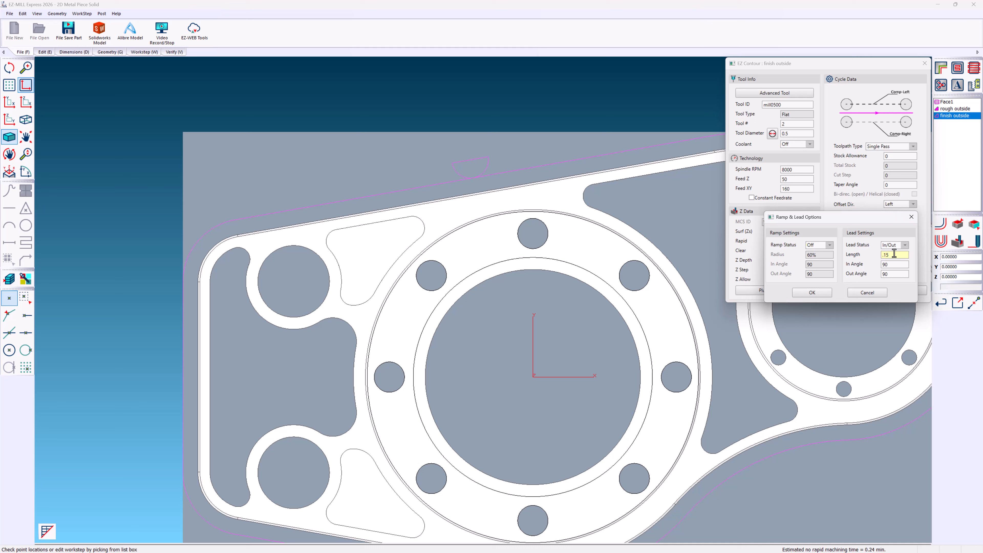
click(812, 292)
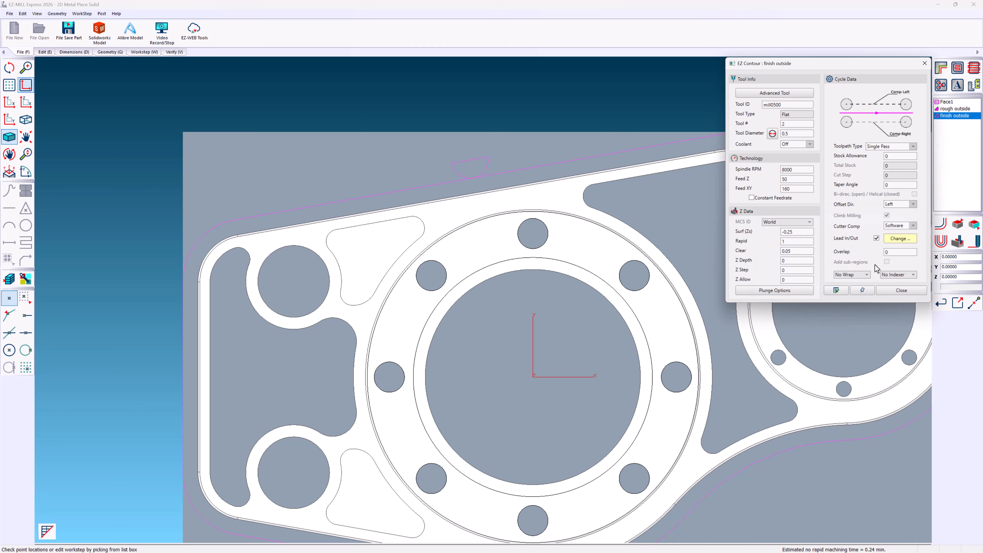
click(942, 228)
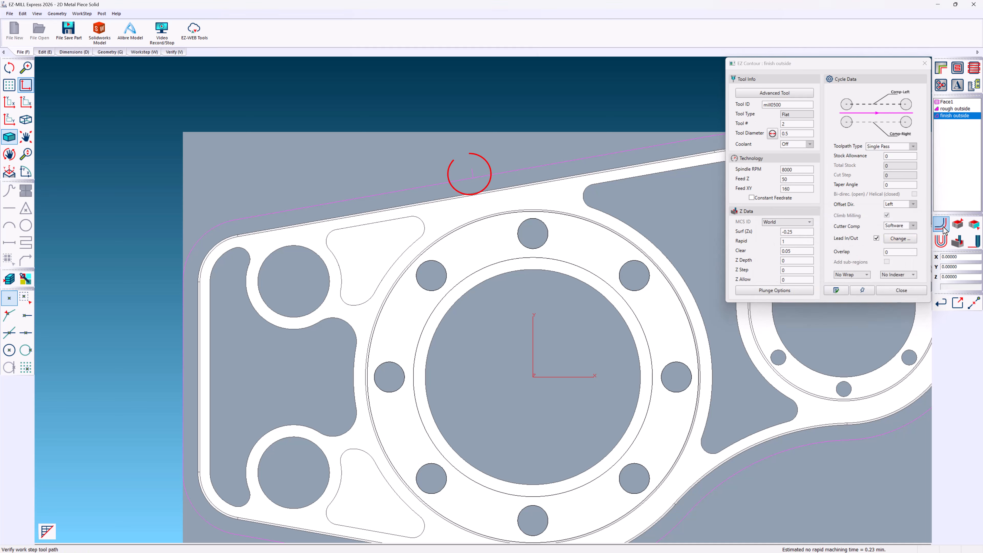
Set the finish outside contour's overlap to 0.1, recheck its toolpath, and close the workstep settings.
click(903, 253)
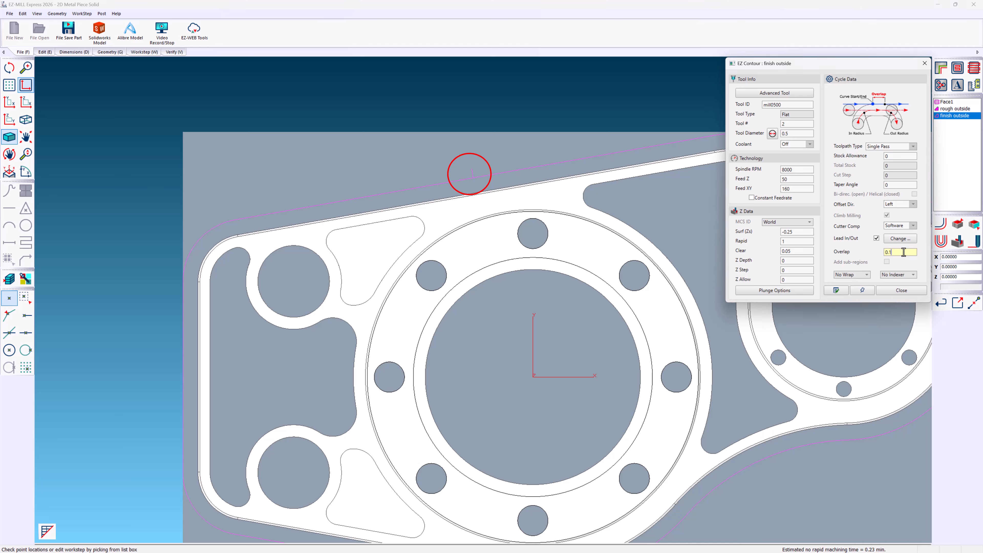
click(940, 228)
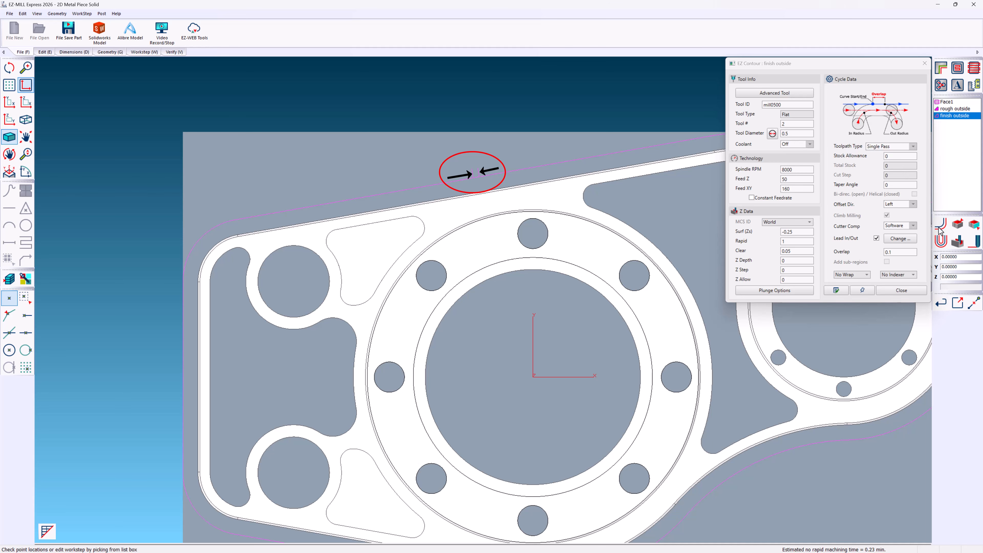
click(26, 120)
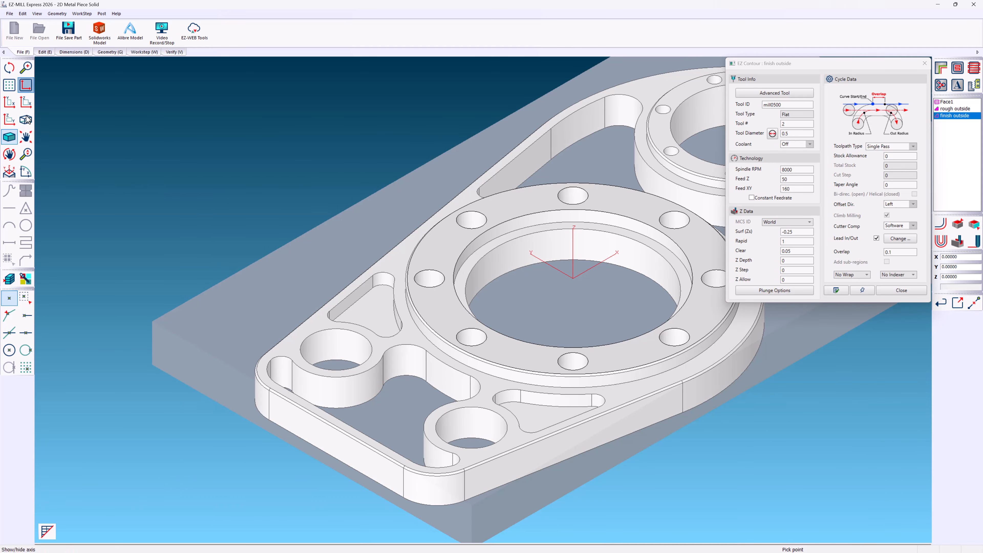
click(26, 68)
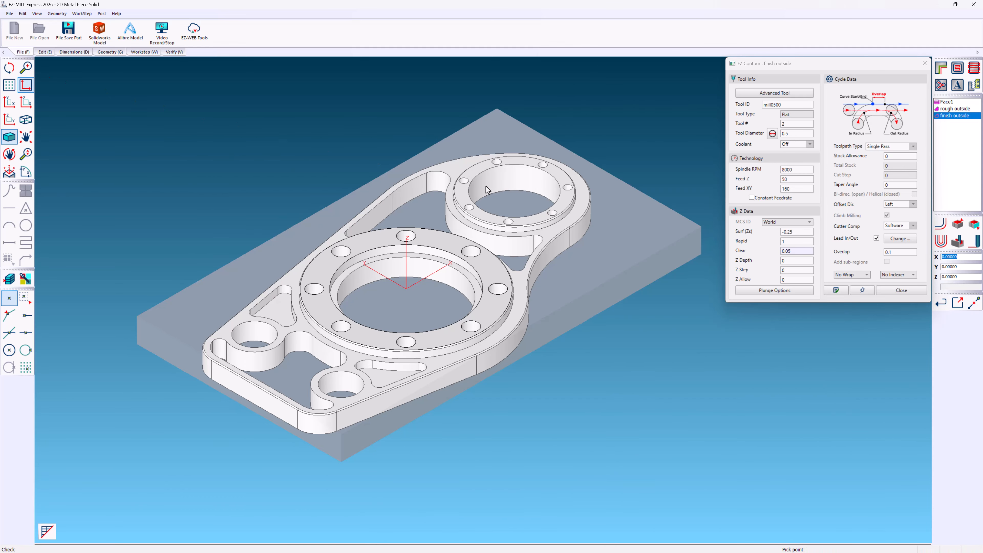
click(895, 291)
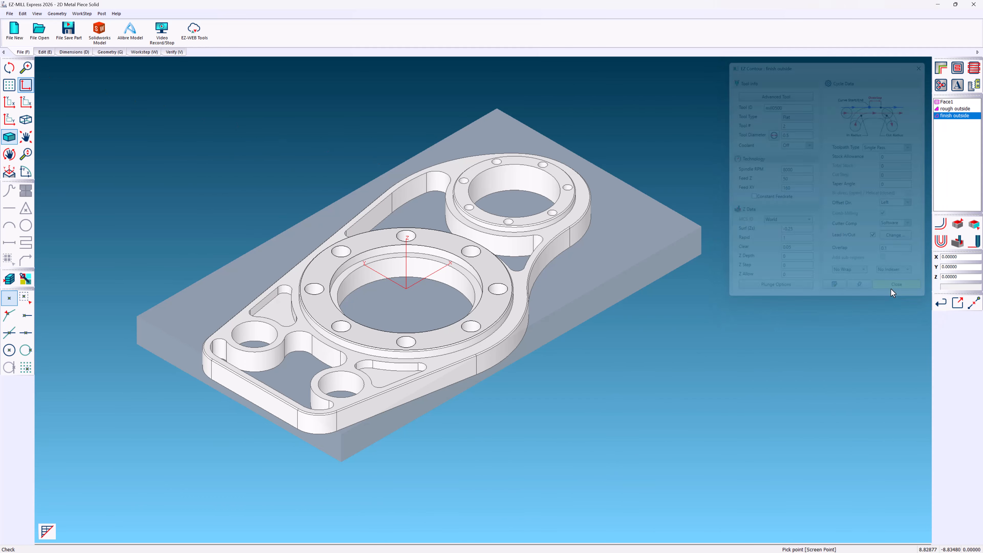
Create a pocket workstep named bosses on the plate's flat face around the raised rings, and verify its toolpath in 3D.
click(958, 68)
click(567, 166)
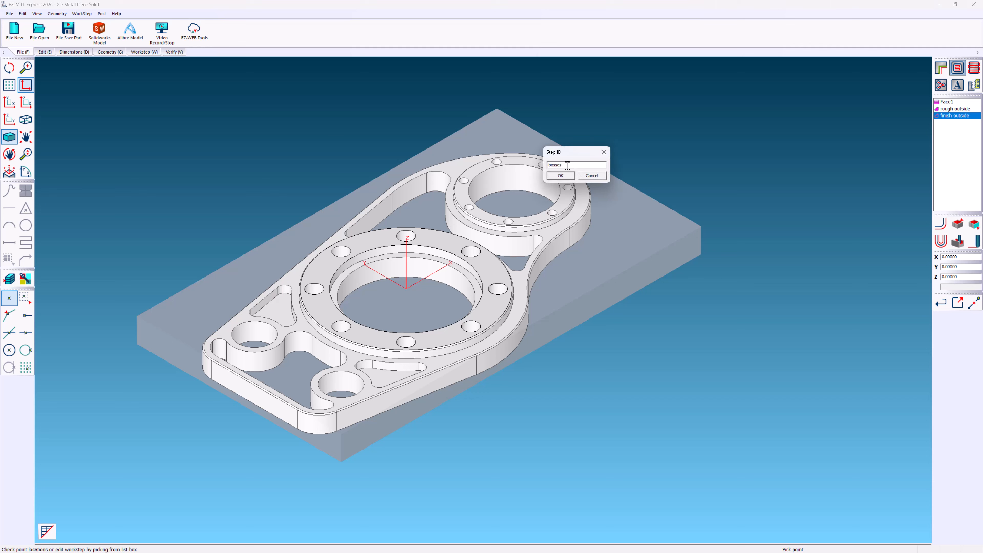
click(563, 178)
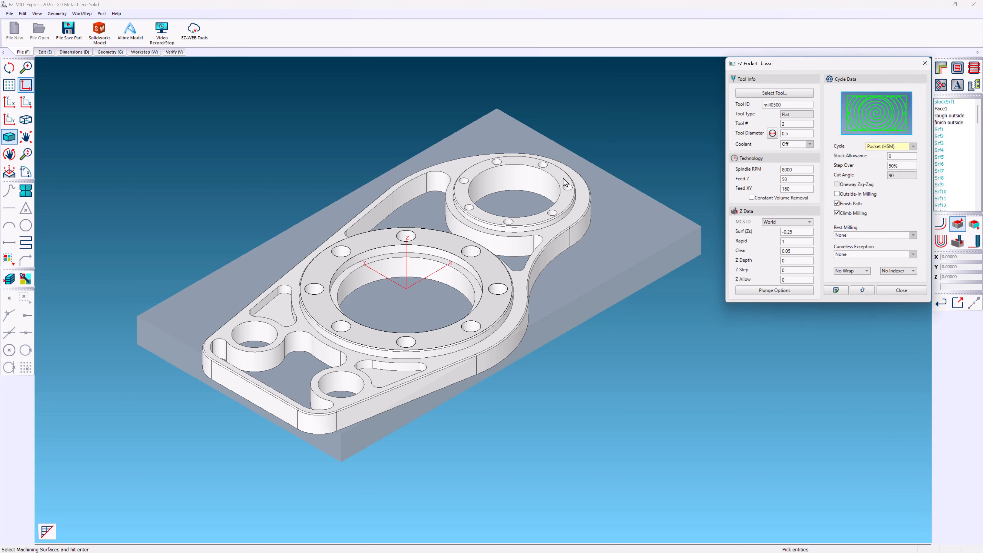
click(557, 237)
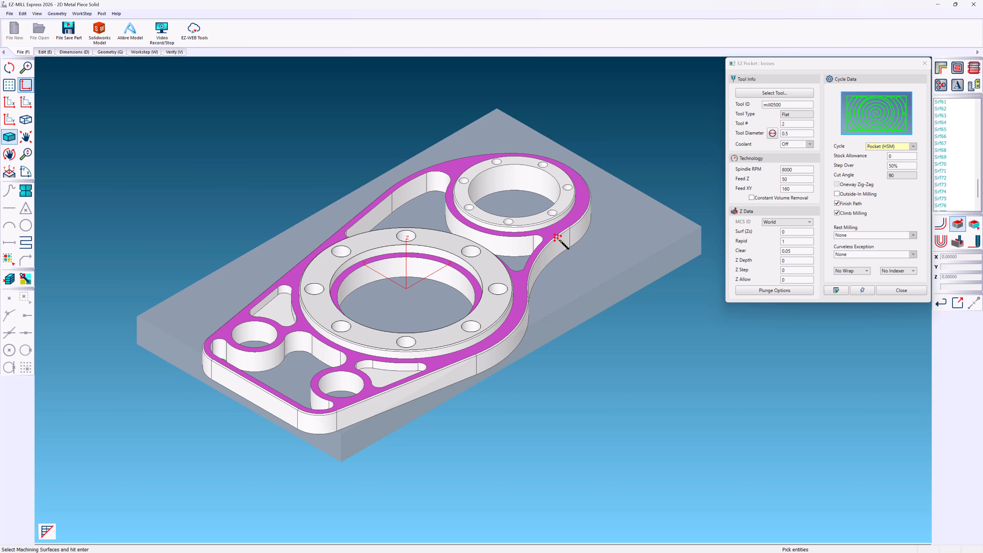
key(Return)
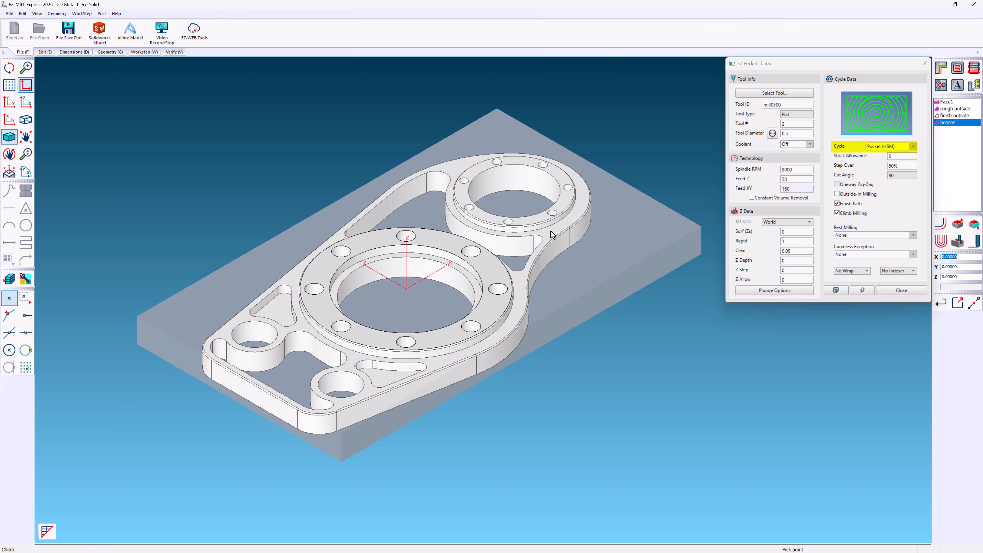
click(941, 225)
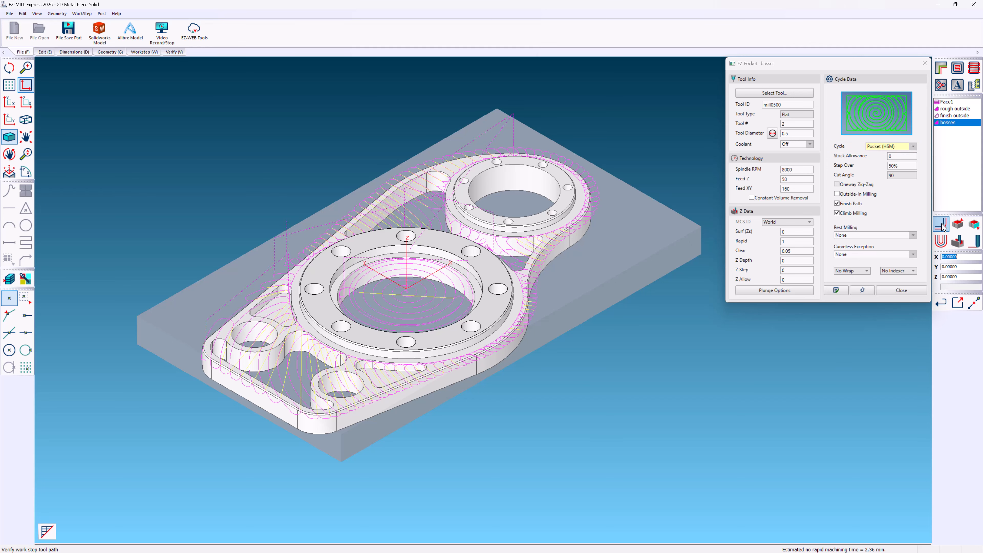
click(960, 242)
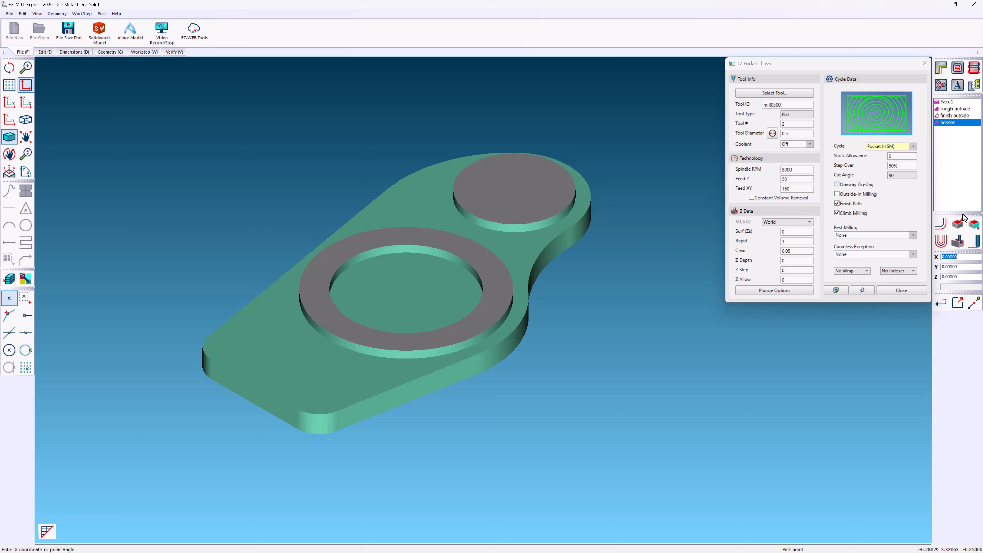
Create a face workstep under its default name on the top surface of the smaller boss.
click(974, 67)
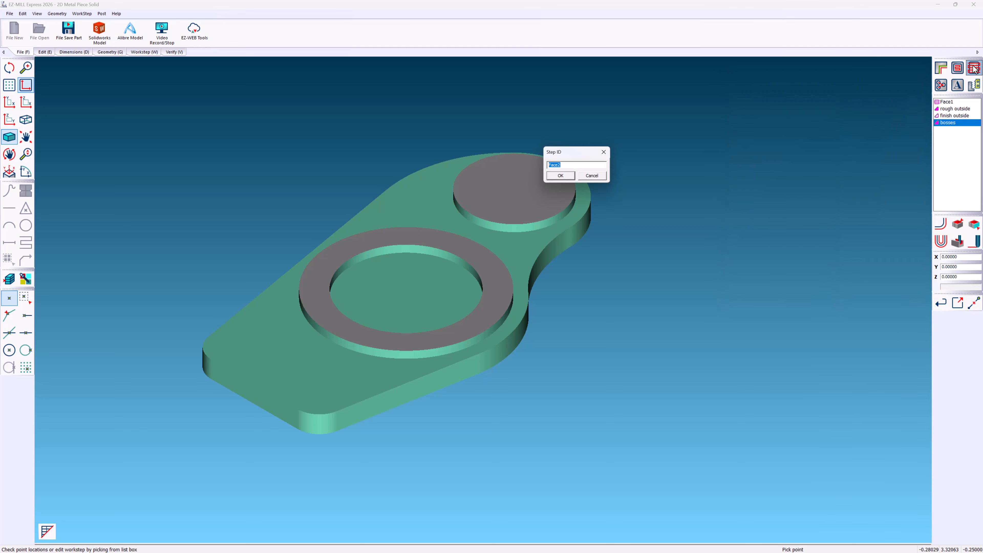
click(564, 165)
click(560, 176)
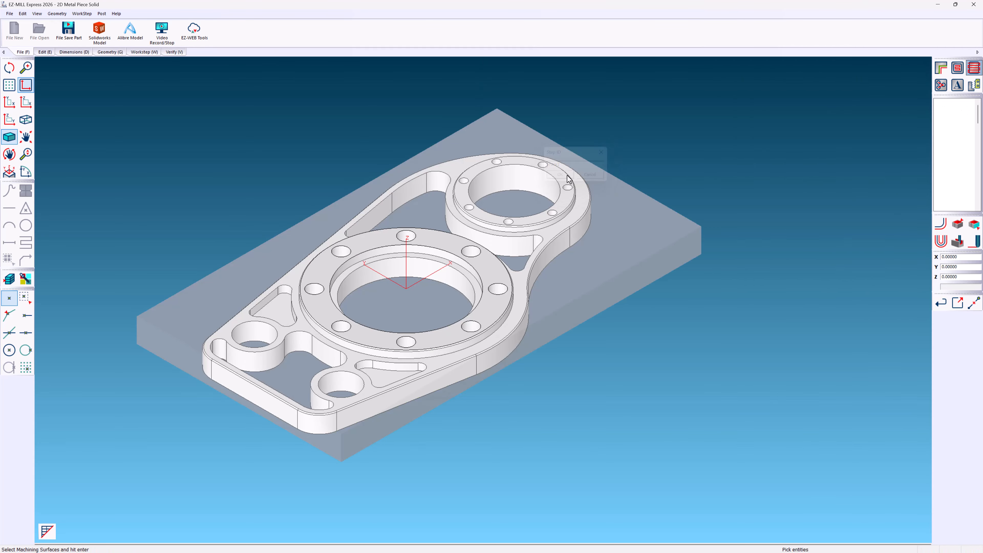
click(569, 185)
key(Return)
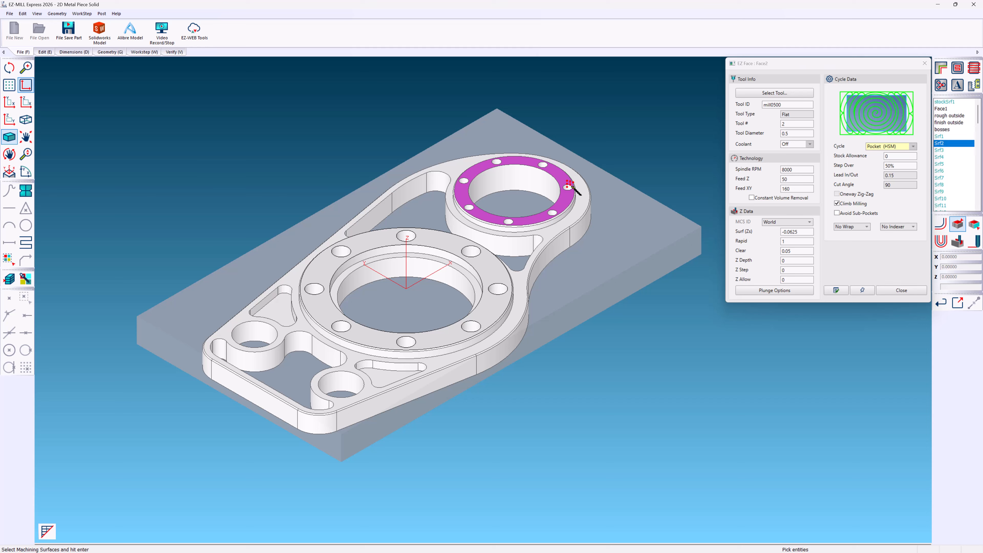
key(Return)
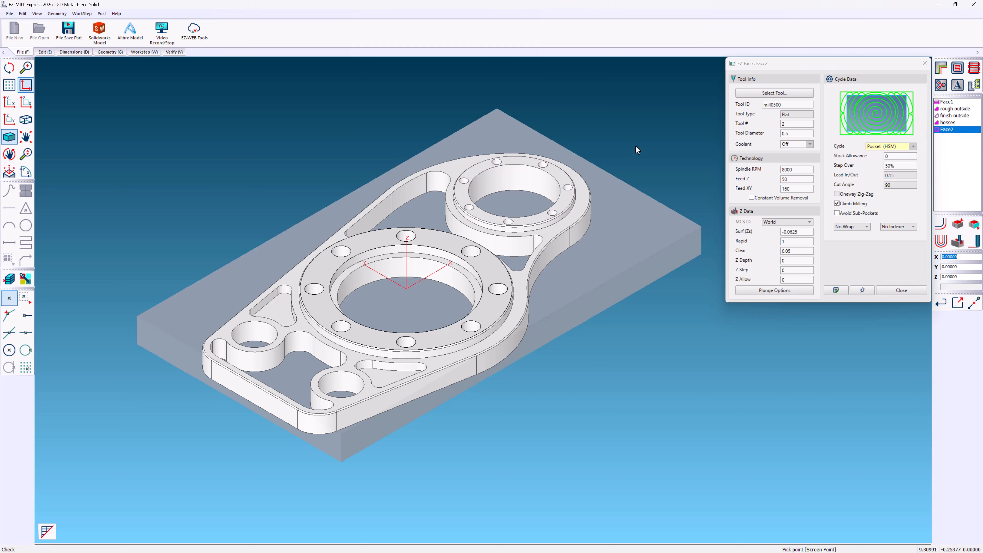
Load the mill2000 tool from the Metal library into the smaller boss's face workstep and display its toolpath with the Contr (Centerline) cycle.
click(756, 95)
click(851, 123)
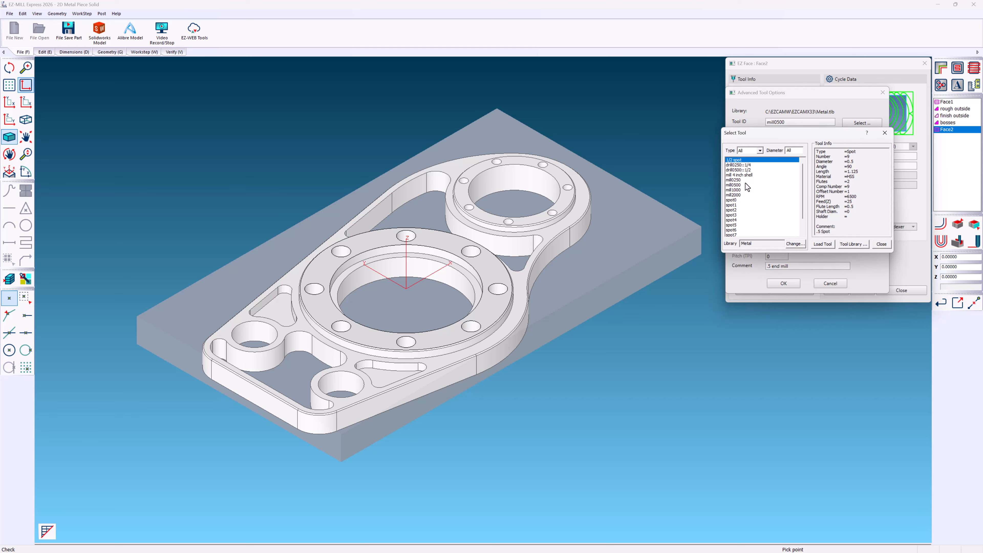
click(747, 194)
click(822, 244)
click(784, 283)
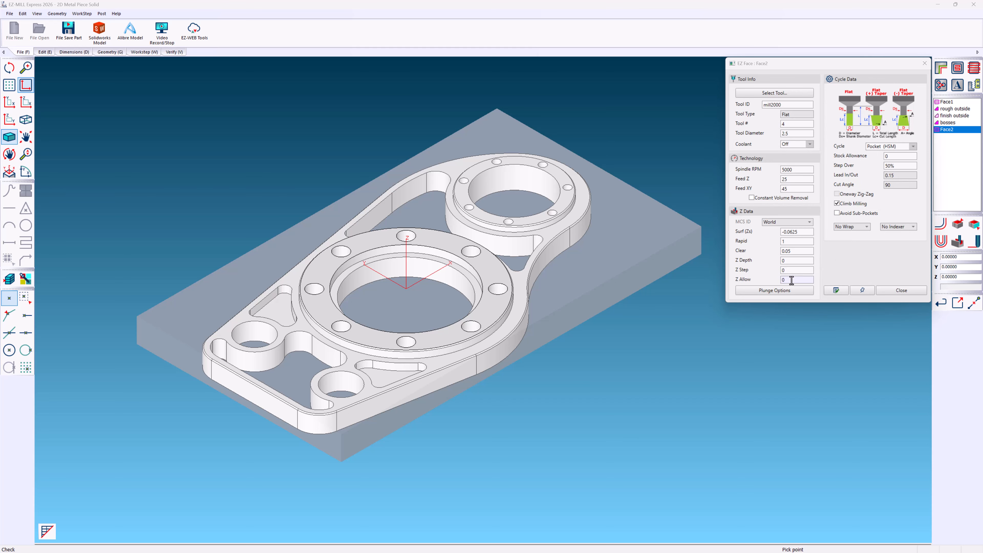
click(940, 224)
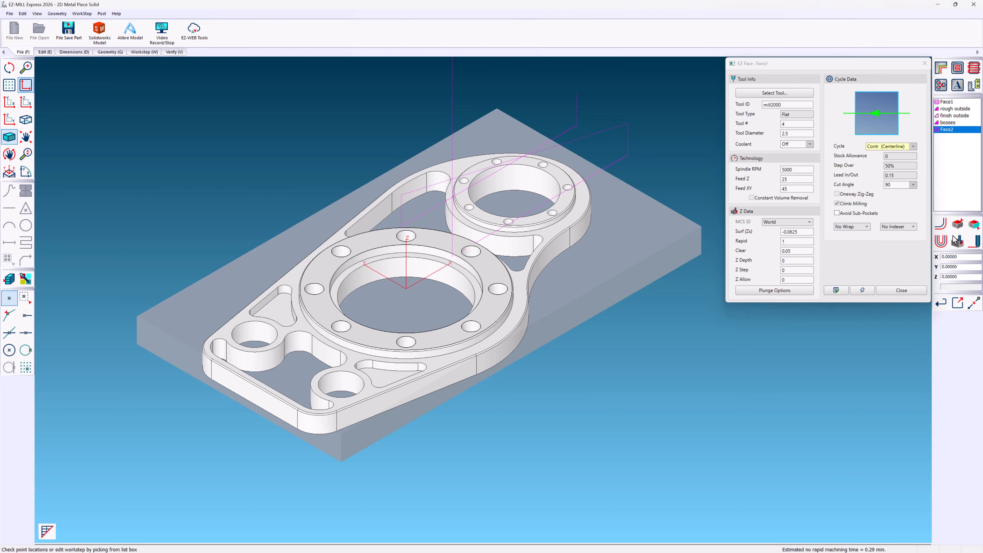
Verify the smaller boss's face workstep in 3D, set its cut angle to 0, and recheck the toolpath.
click(958, 242)
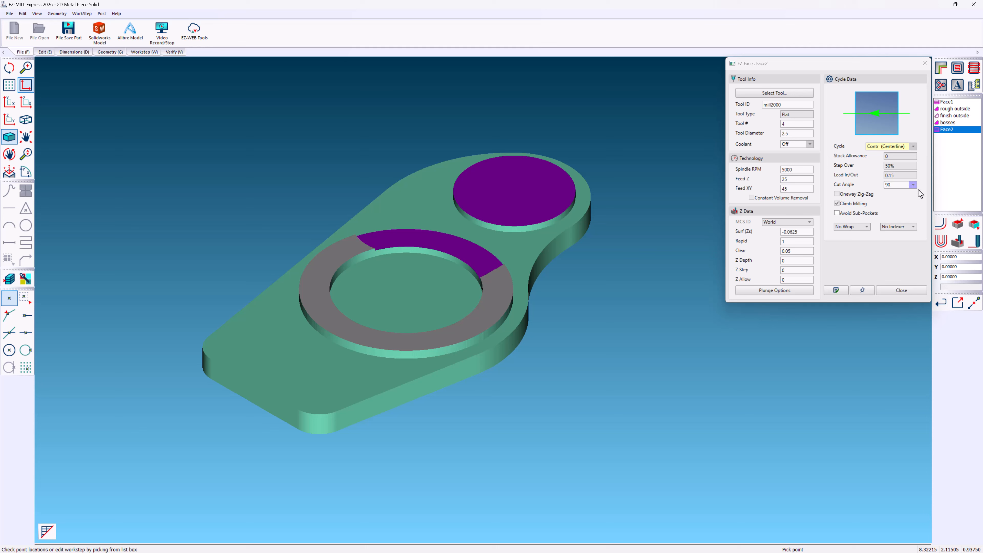
click(914, 185)
click(902, 195)
click(941, 224)
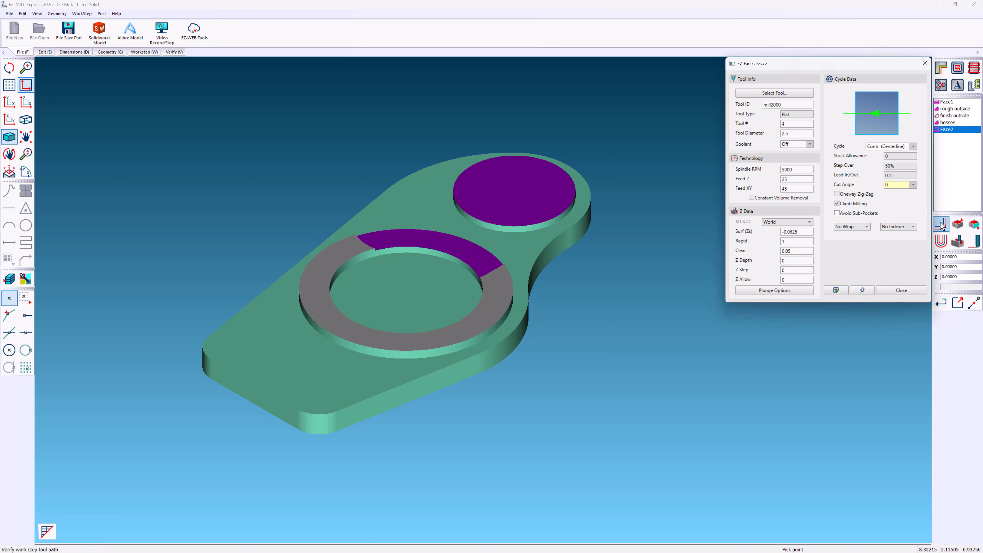
click(958, 242)
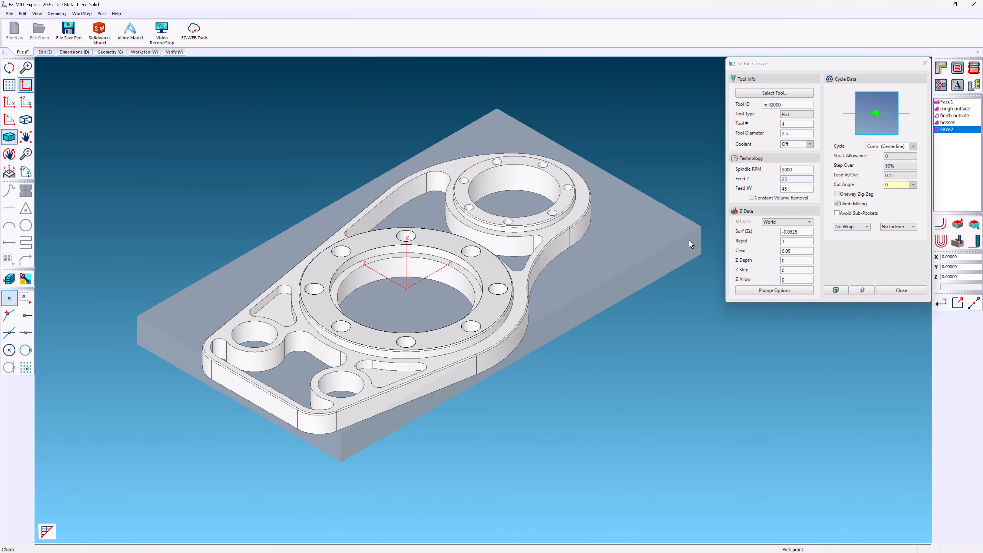
Create a pocket workstep named through on the inner walls of both ring bores, the open cutouts and the two small bores.
click(940, 85)
text(through)
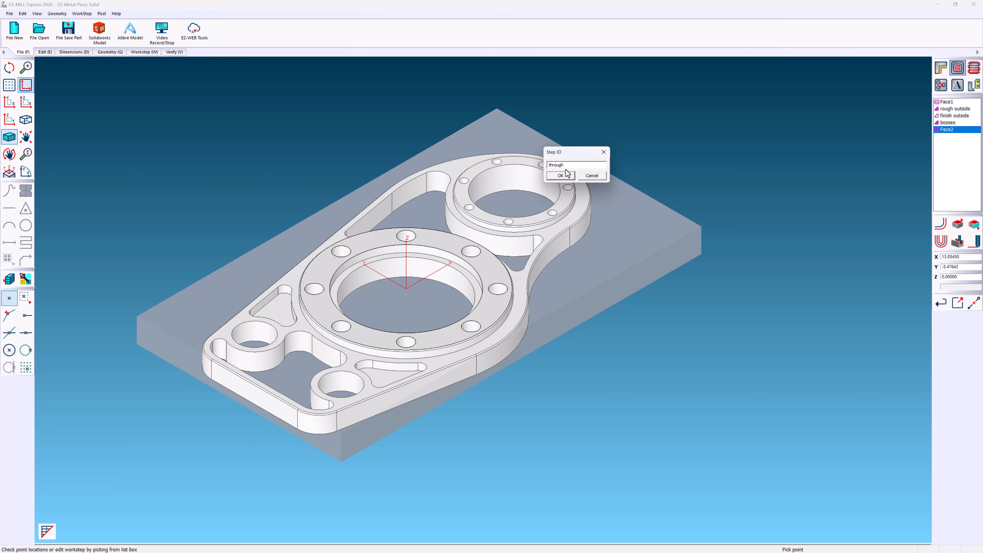
click(561, 176)
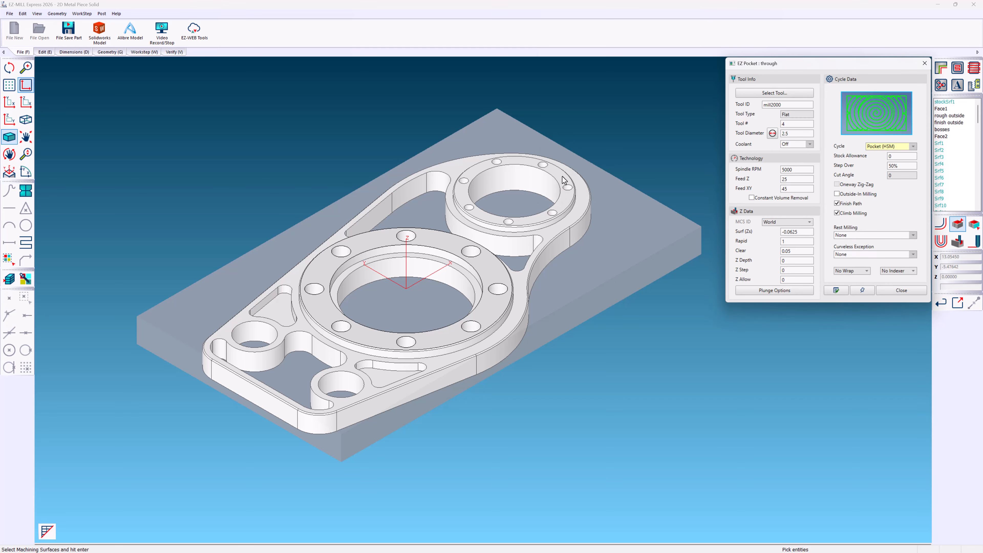
click(550, 184)
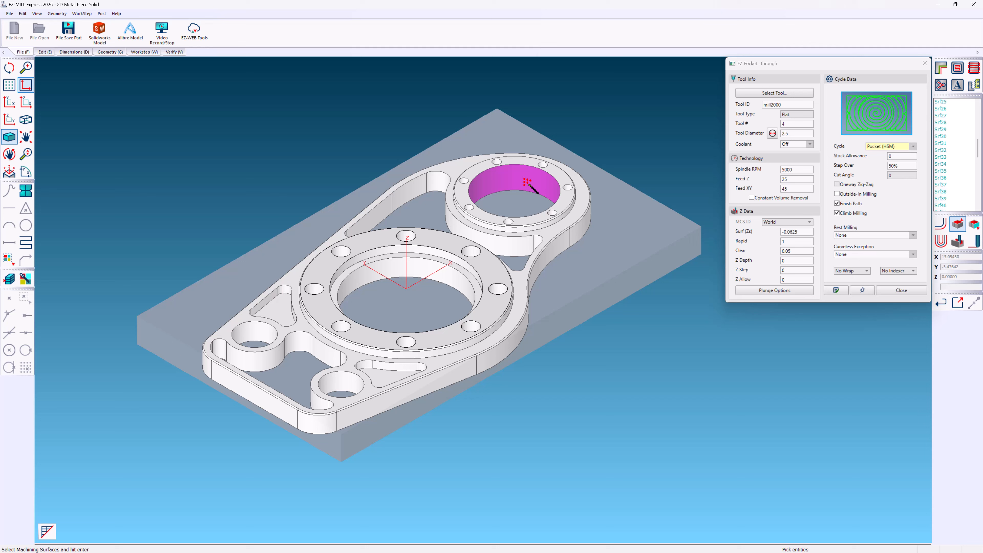
click(444, 190)
click(385, 282)
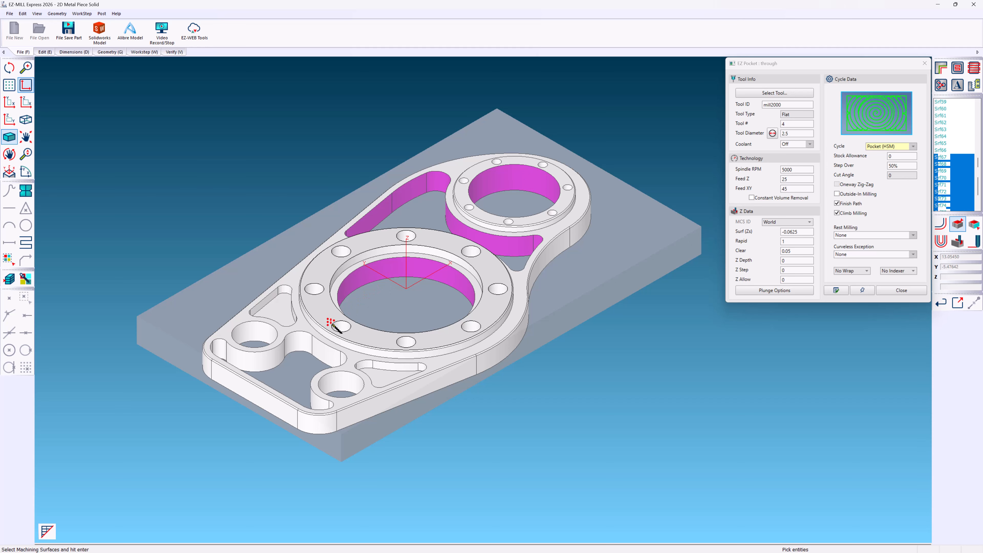
click(296, 343)
click(271, 338)
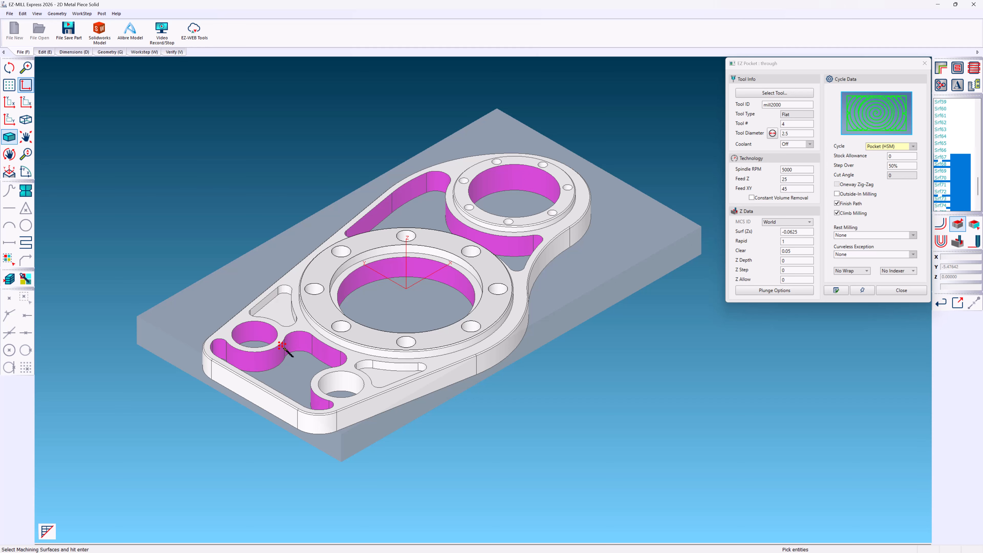
click(351, 384)
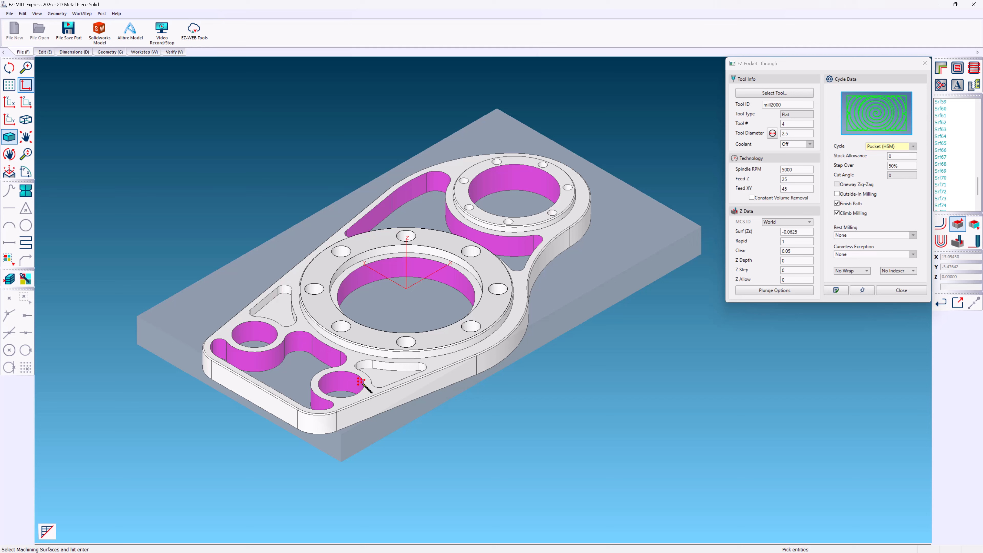
key(Return)
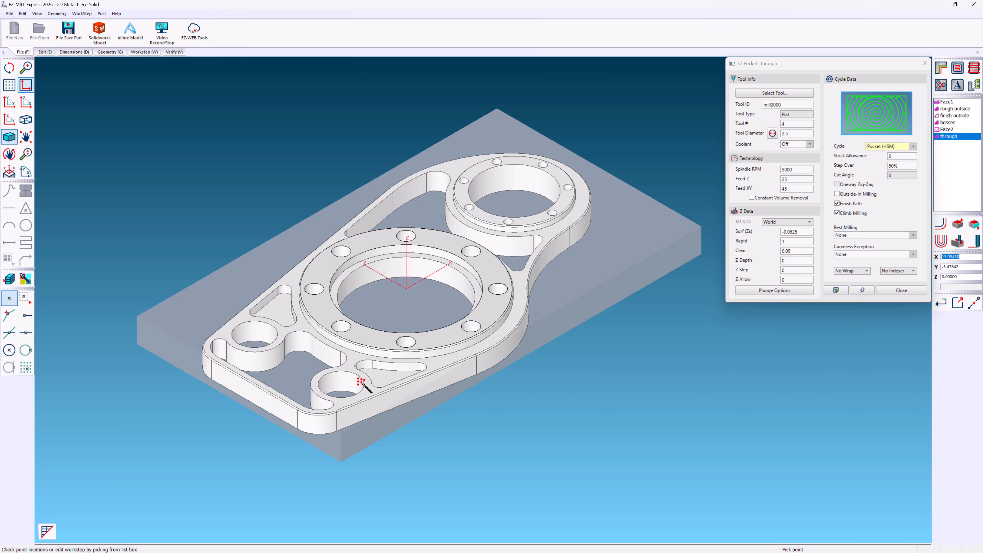
Load the mill1000 tool from the Metal library into the through pocket workstep and set its Z Step to 0.2.
click(793, 95)
click(859, 125)
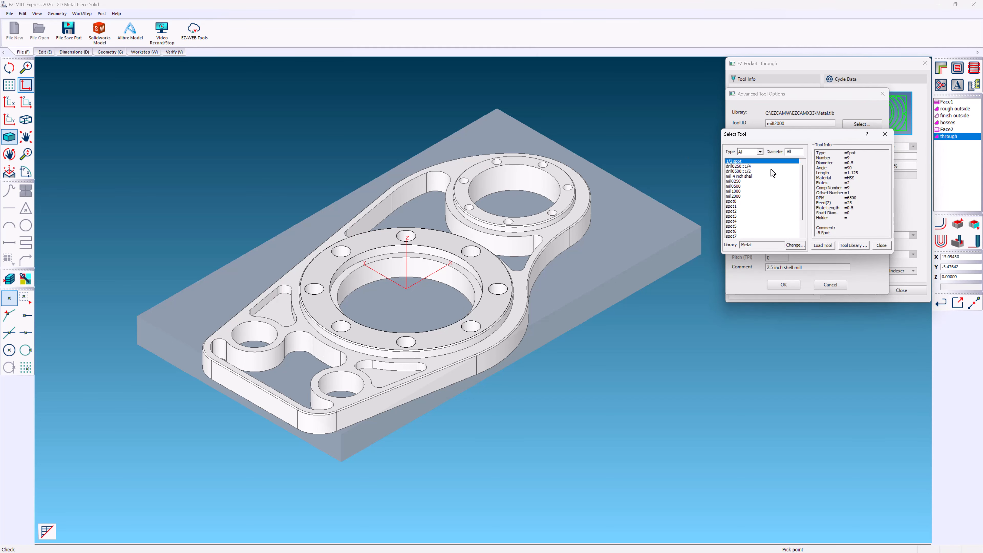
click(736, 187)
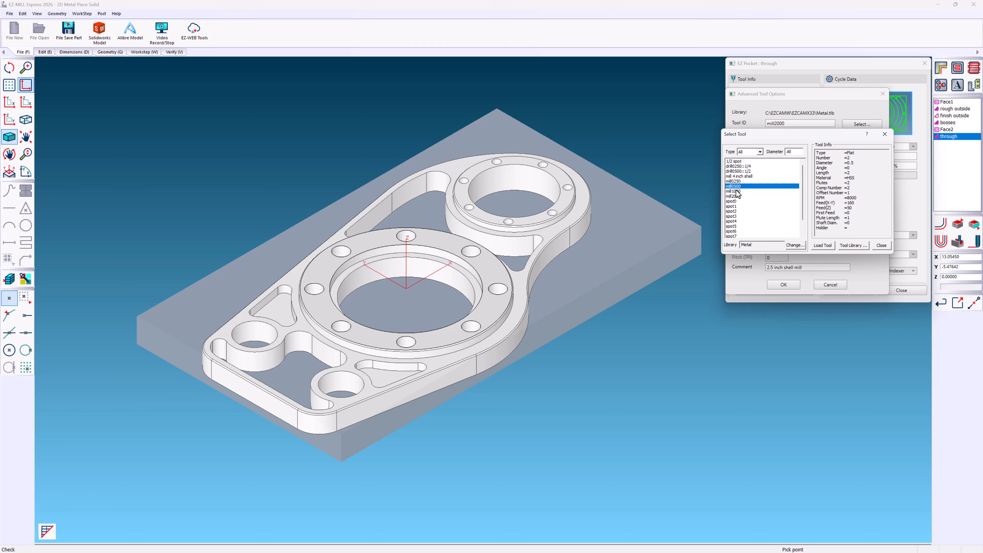
click(737, 192)
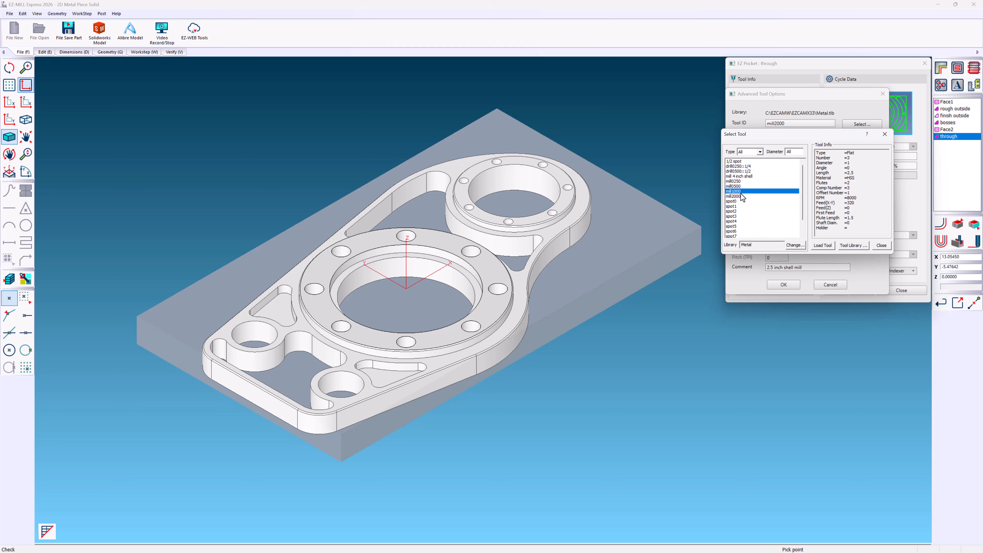
click(824, 245)
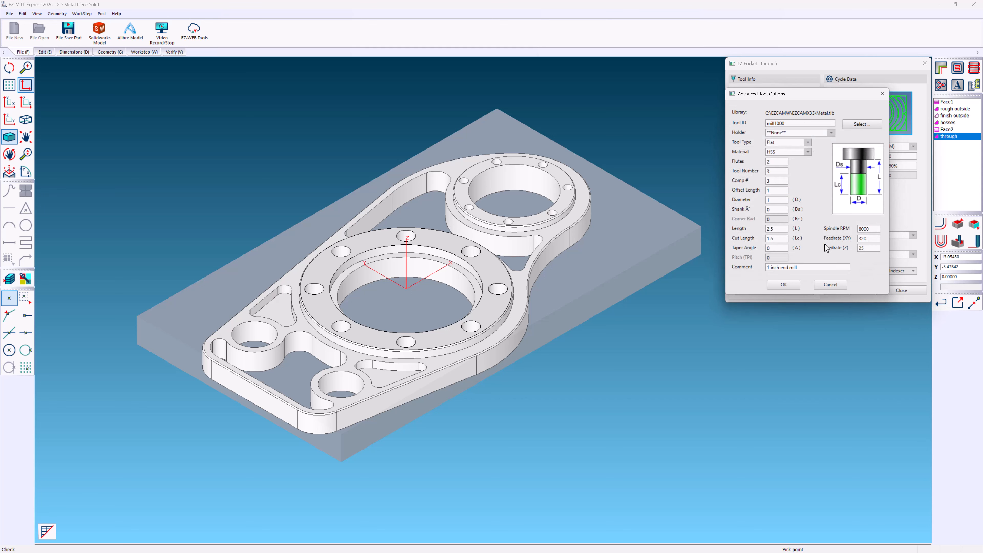
click(784, 284)
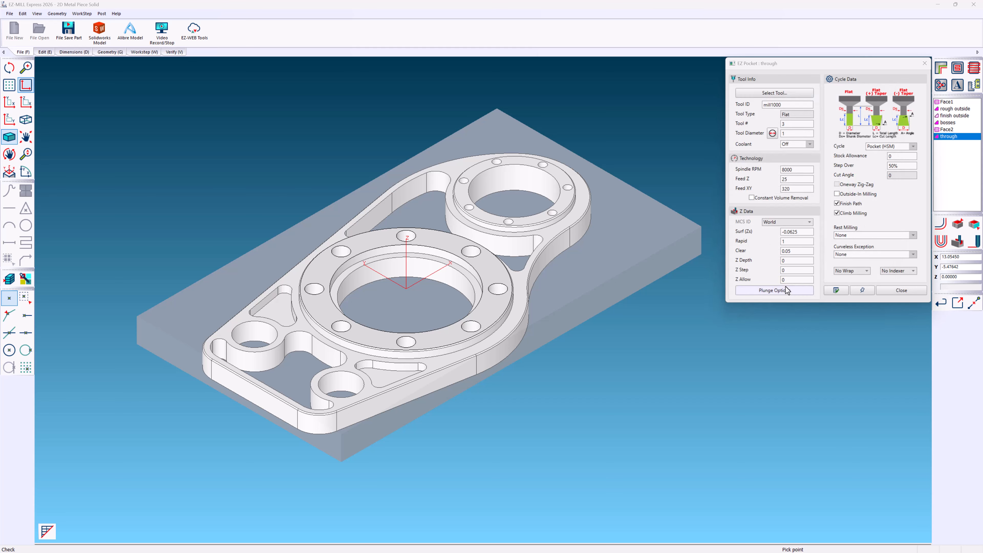
click(797, 270)
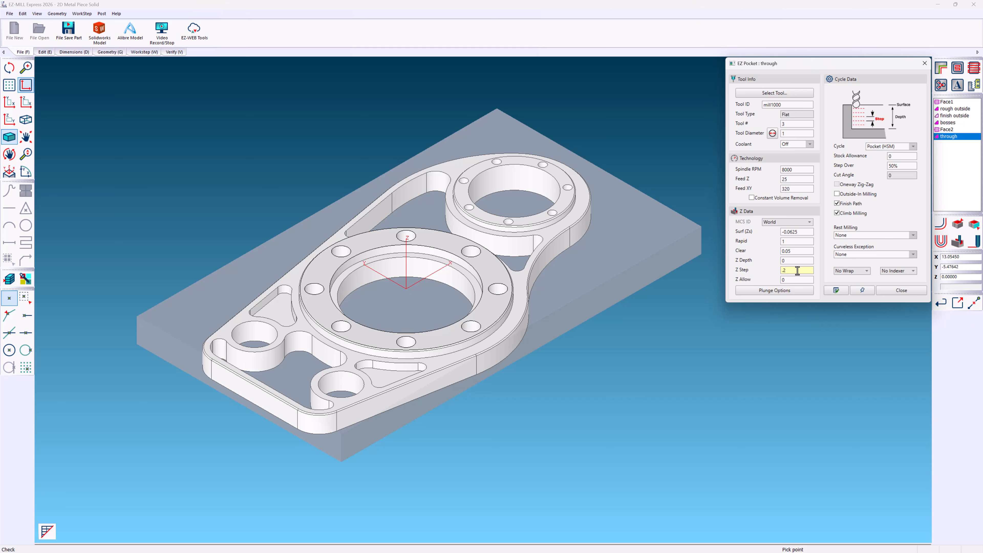
Set the through pocket's plunge type to Helix with a helical radius of 0.125 and enter its helical pitch.
click(796, 290)
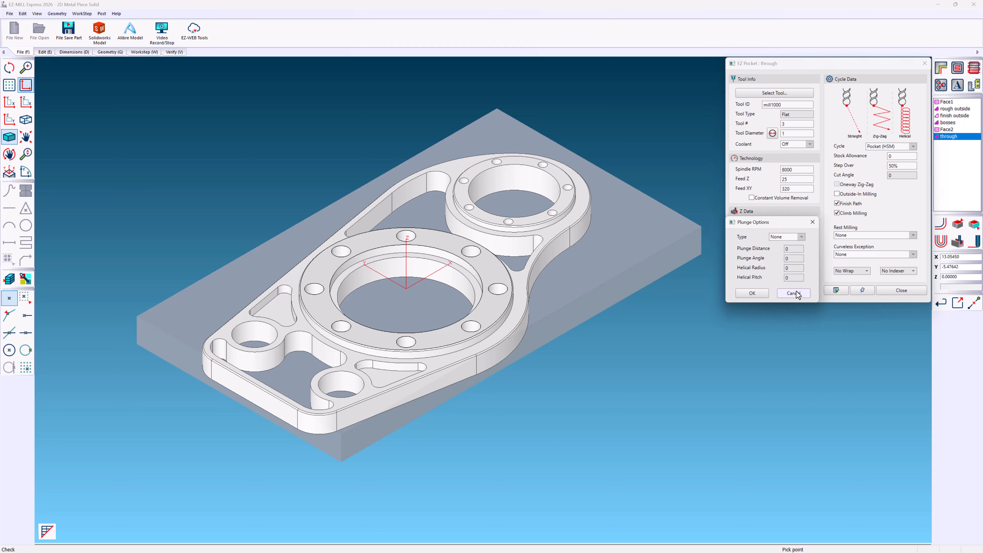
click(802, 237)
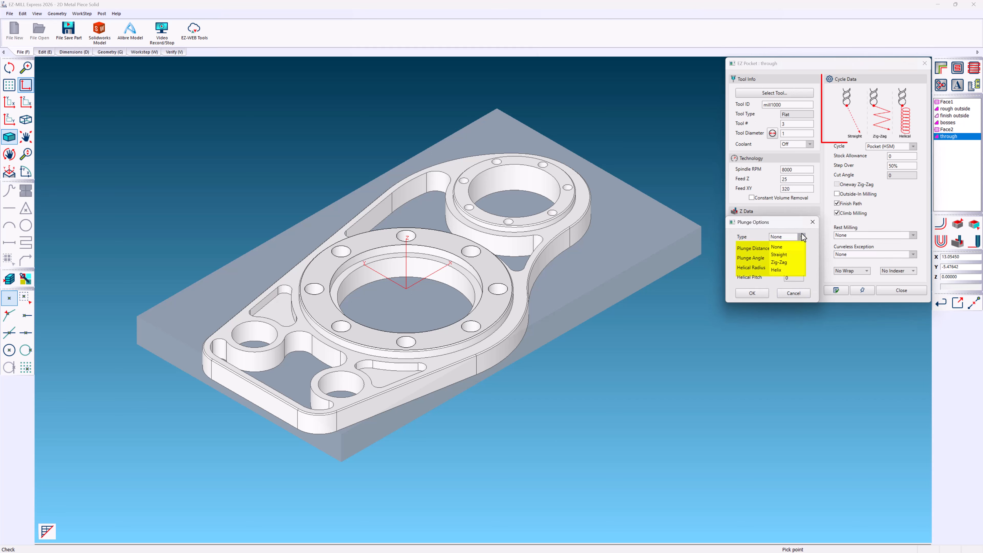
click(799, 270)
click(797, 267)
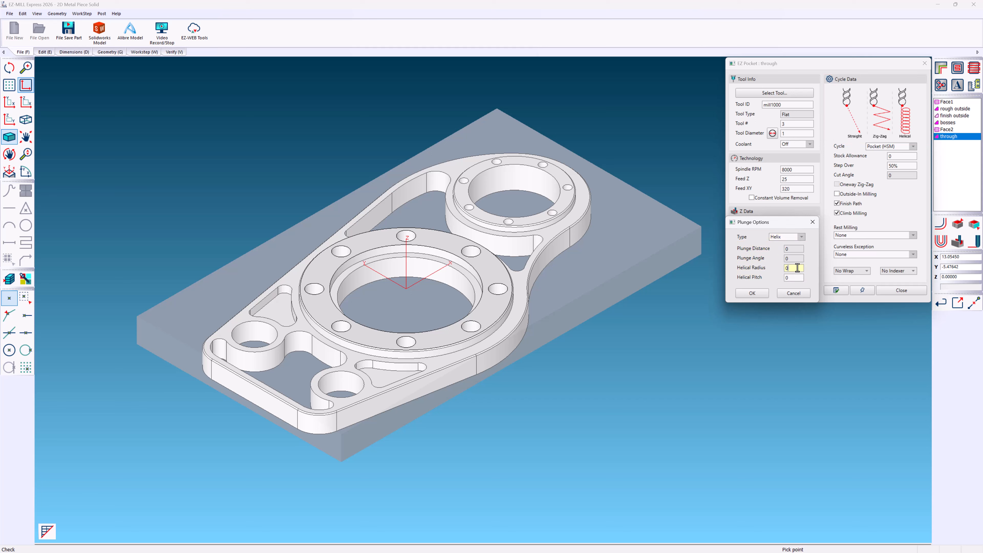
text(.125)
click(799, 276)
click(758, 294)
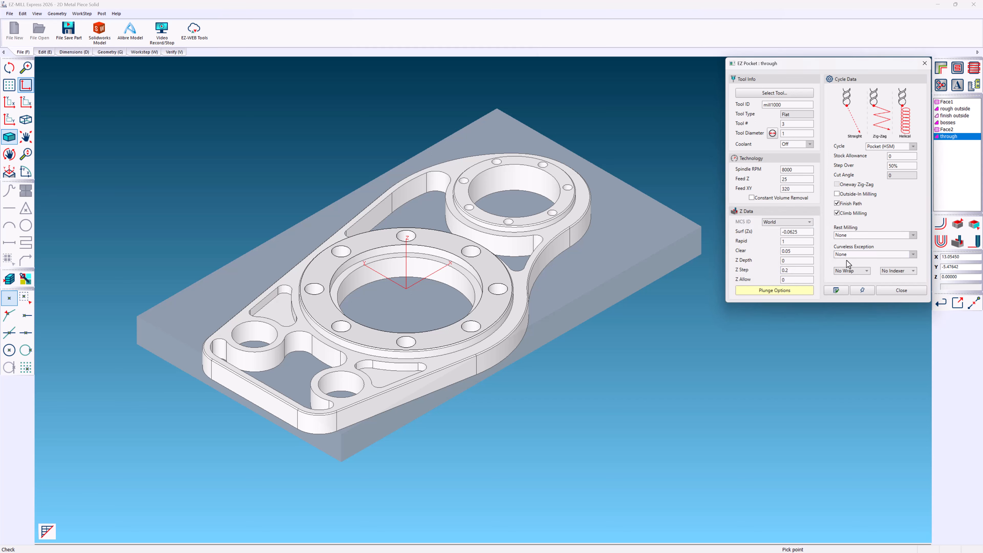
Display the through pocket's toolpath, examine the helical entries up close, and run the 3D verification.
click(941, 225)
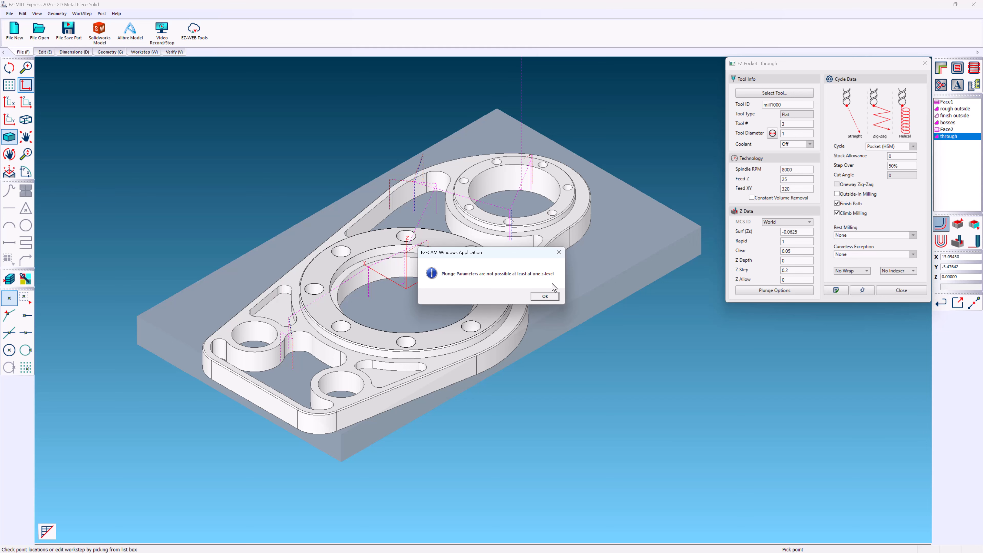
click(546, 296)
scroll(518, 199, up, 1)
scroll(519, 199, up, 4)
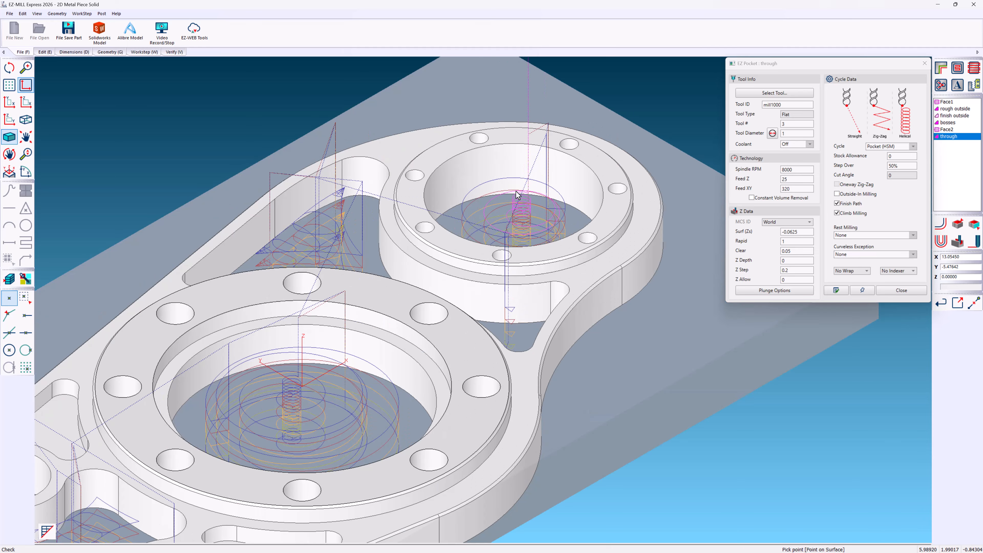
scroll(518, 195, down, 6)
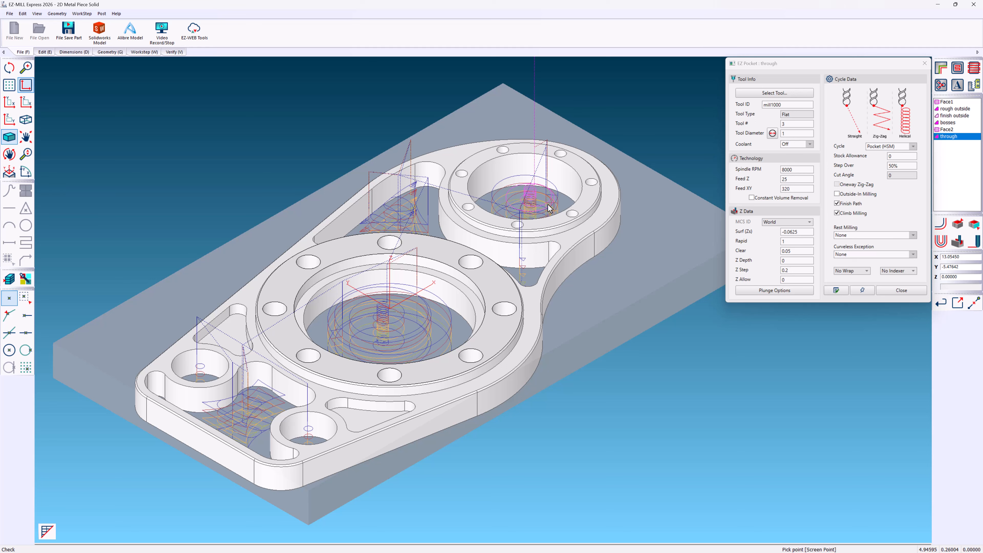
click(957, 242)
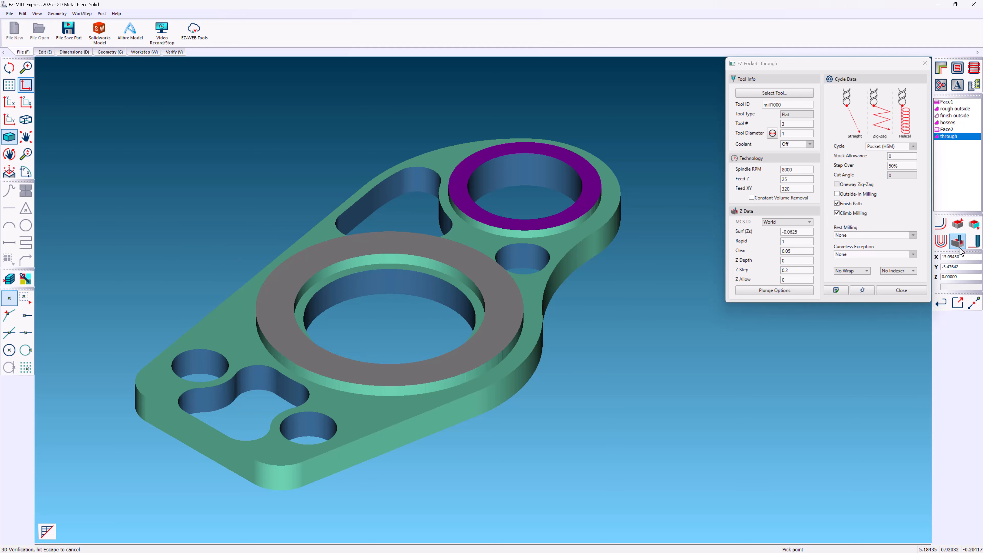
click(706, 248)
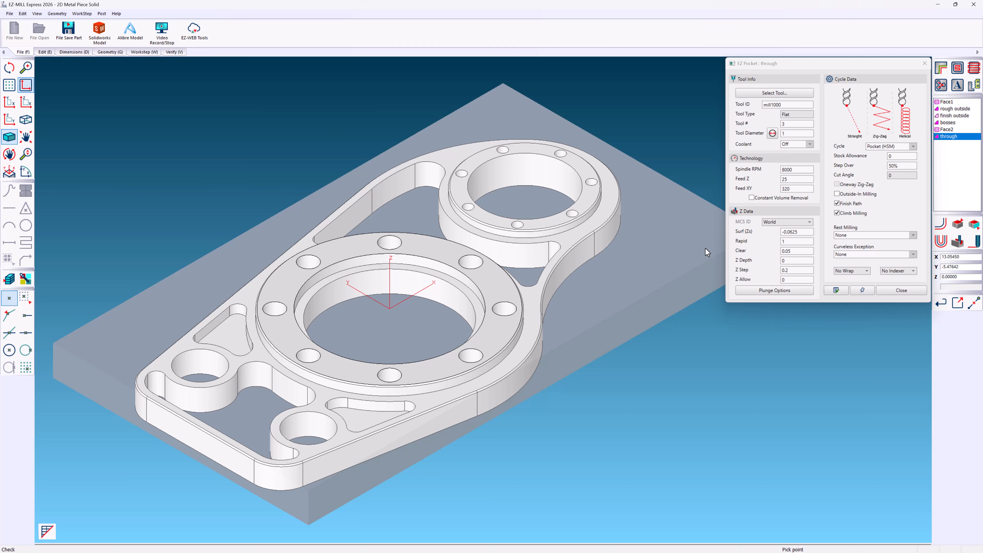
Create a pocket workstep named re machine with rest milling based on the through workstep.
click(958, 69)
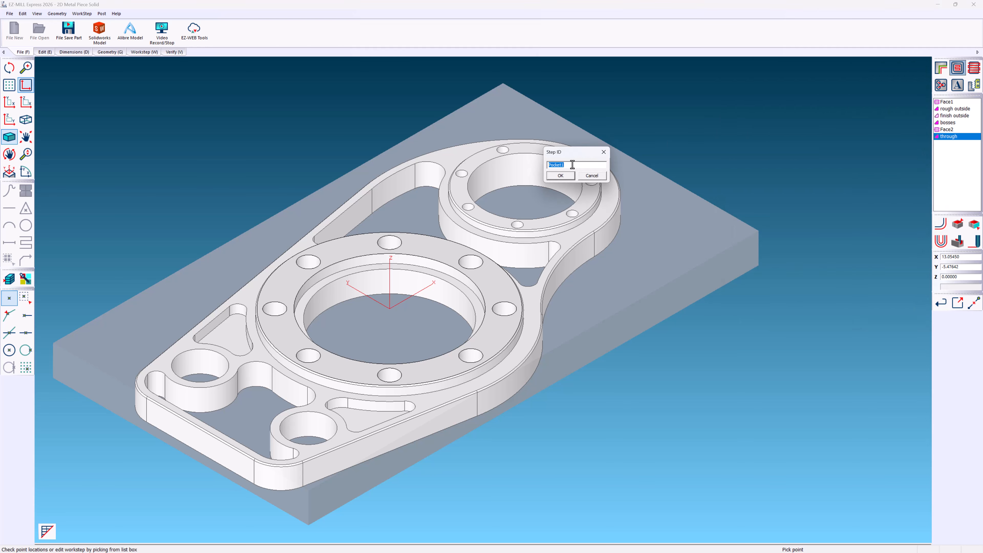
text(re machine)
click(566, 175)
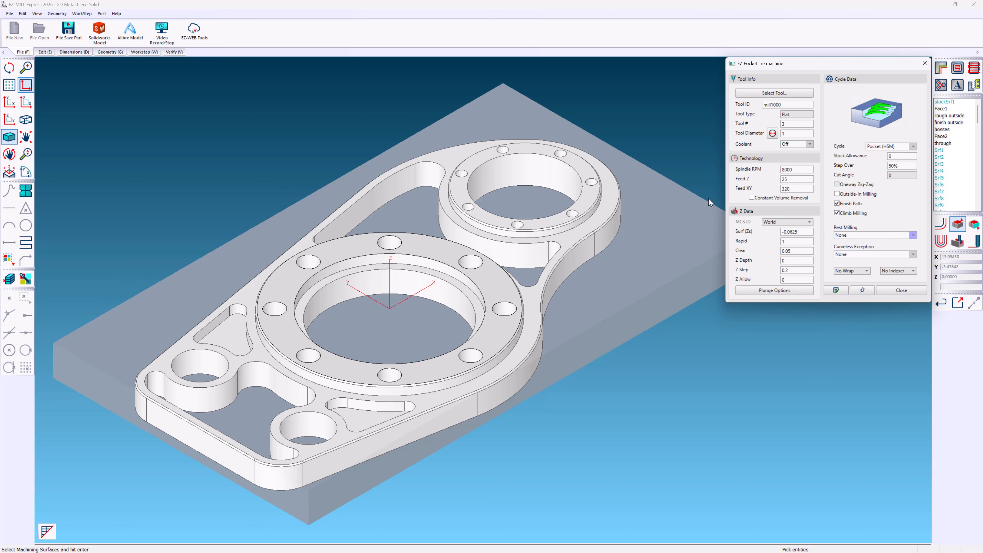
click(913, 235)
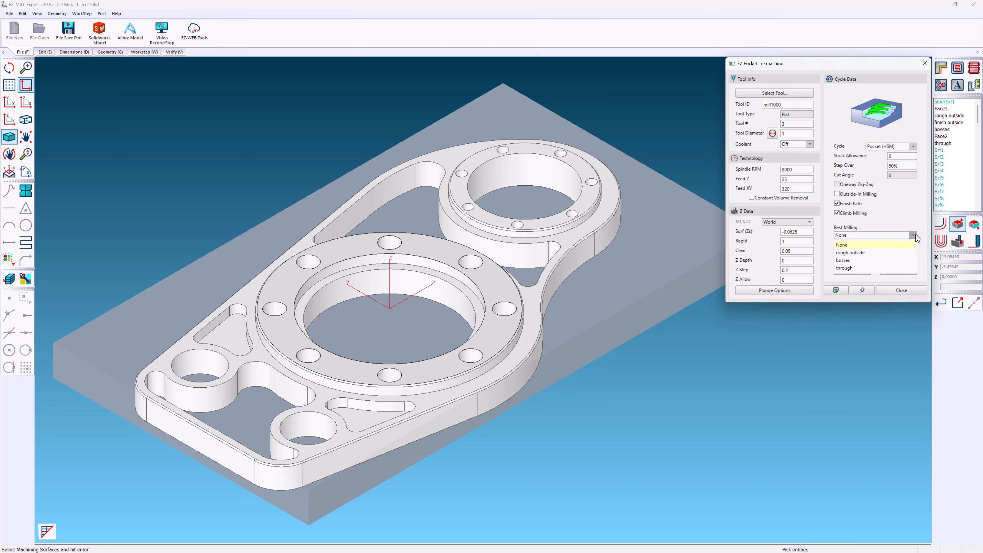
click(850, 271)
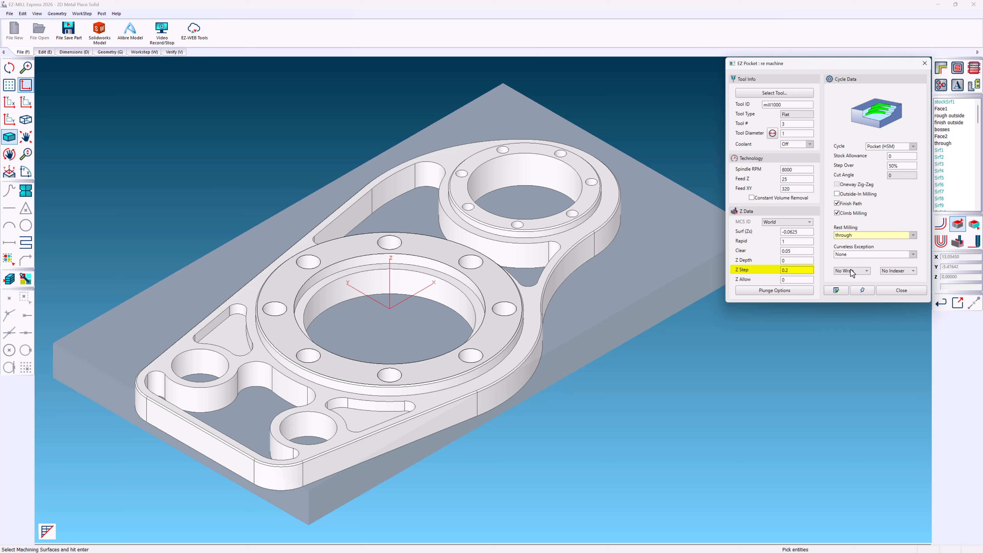
Load the mill0250 tool from the Metal library into the re machine pocket and verify its toolpath in 3D.
click(774, 93)
click(849, 125)
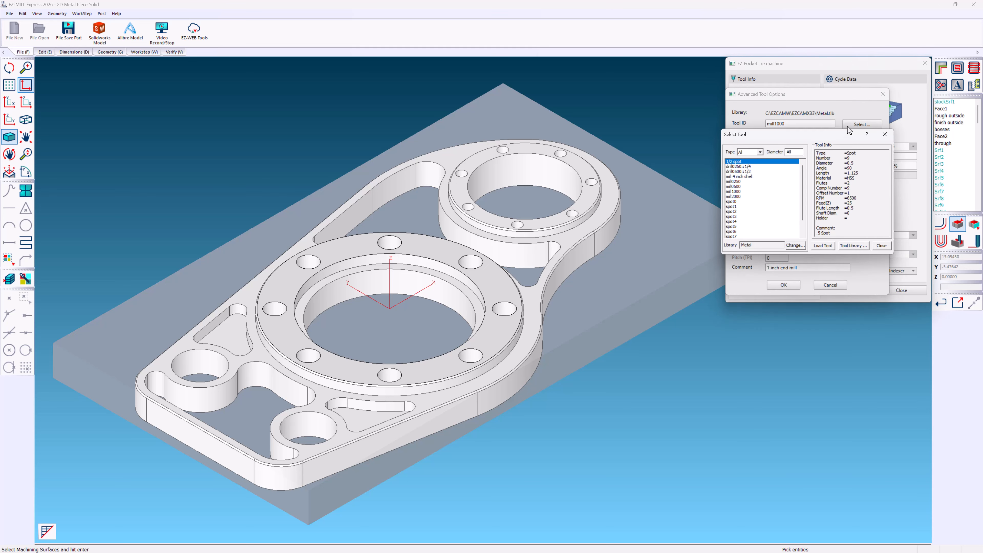
double_click(733, 182)
click(783, 286)
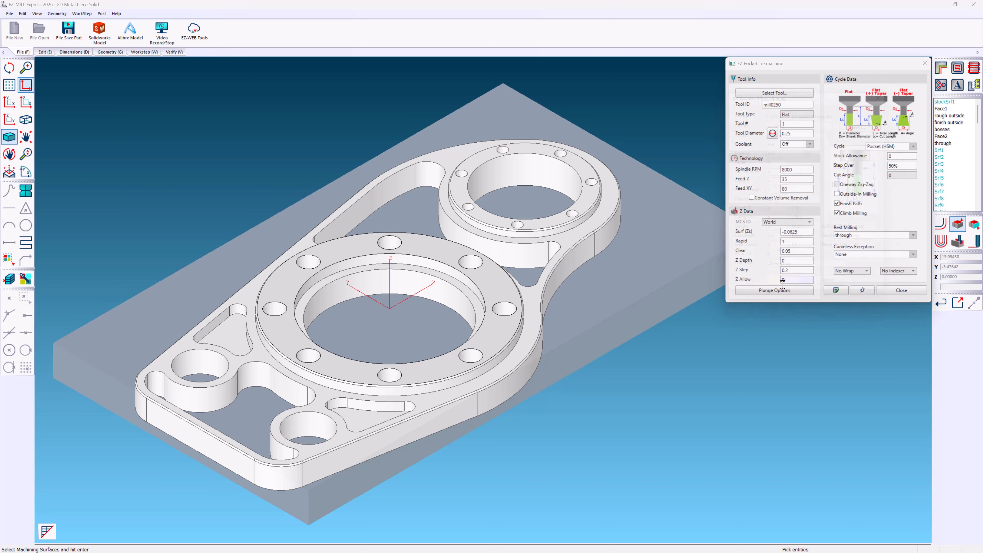
click(940, 223)
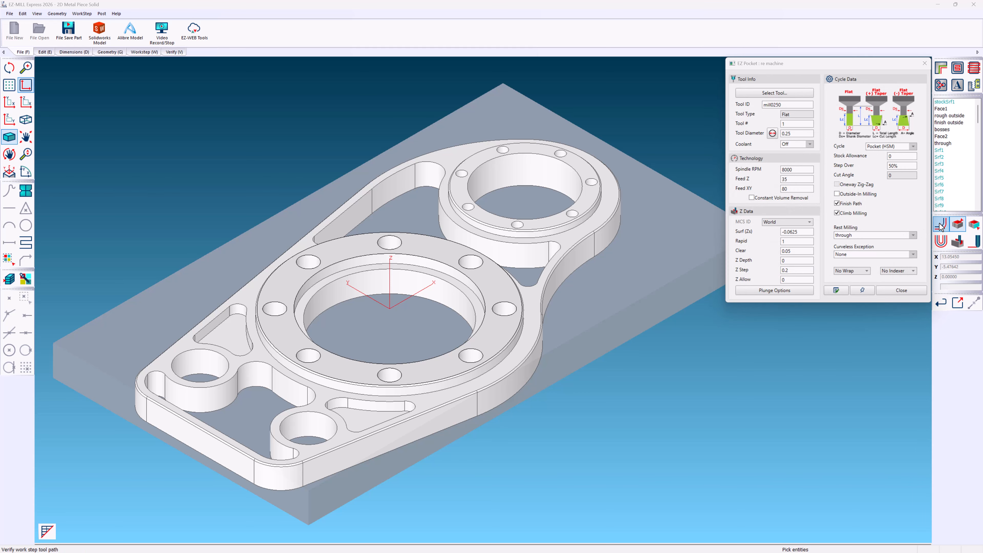
click(957, 241)
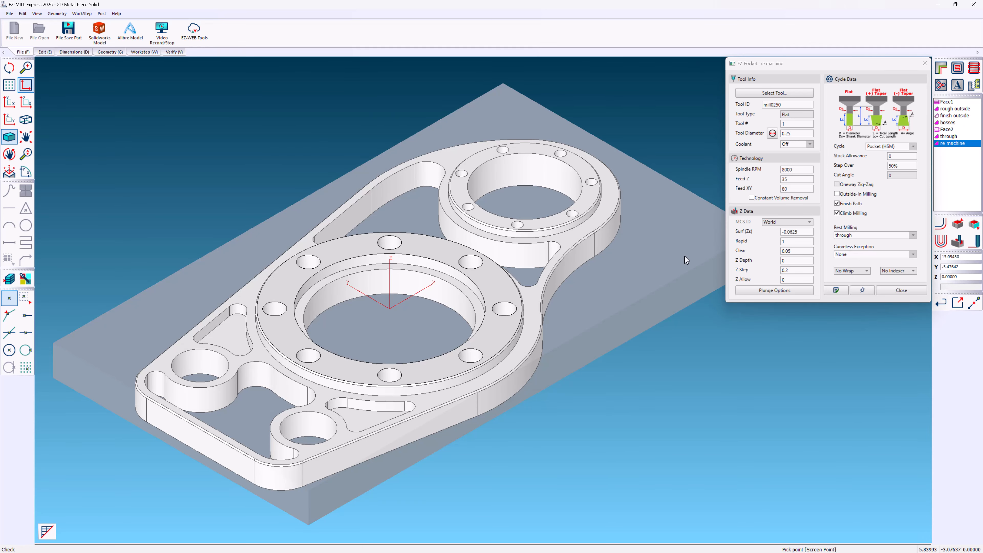
Create a pocket workstep named bottom on the floors of the two shallow triangular pockets and display its toolpath.
click(959, 70)
text(bo)
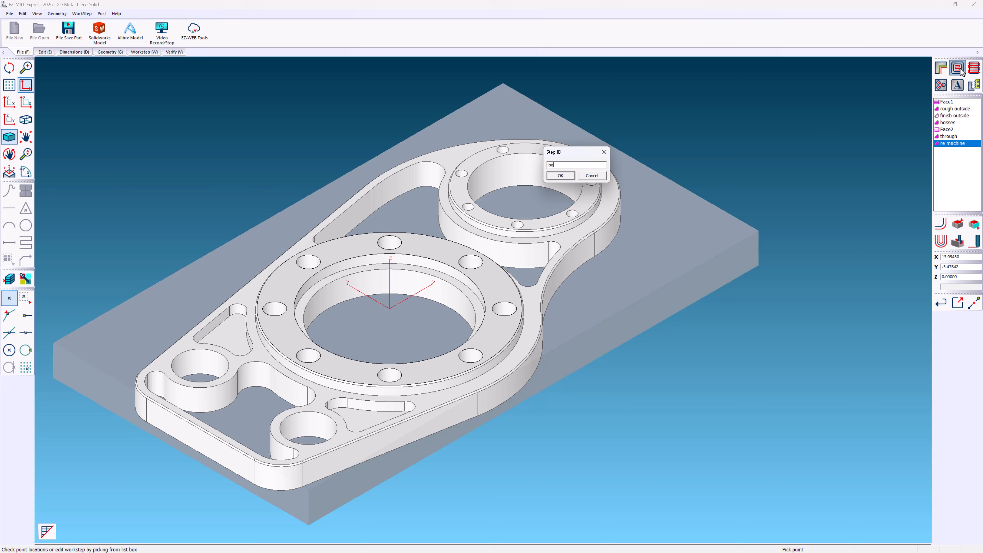
text(ttom)
click(565, 177)
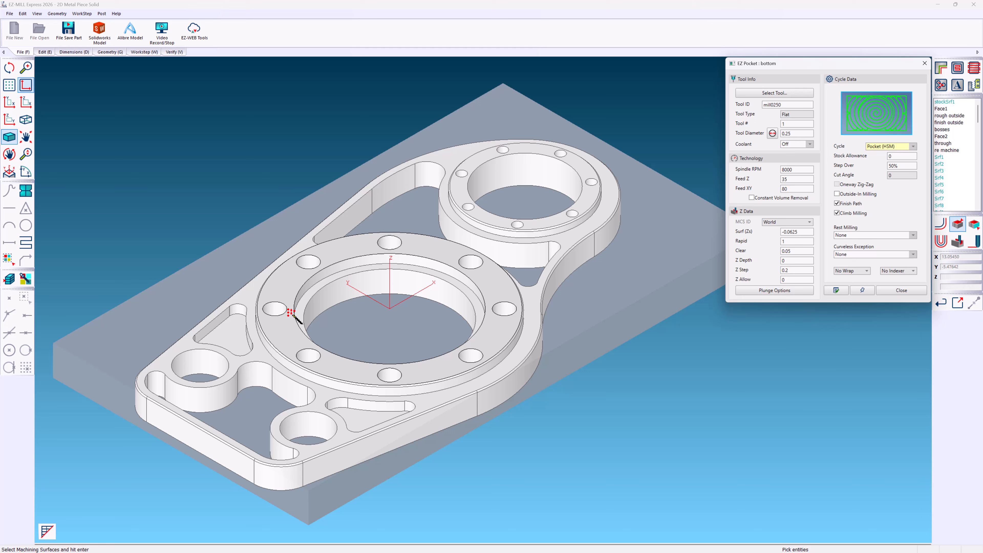
click(245, 338)
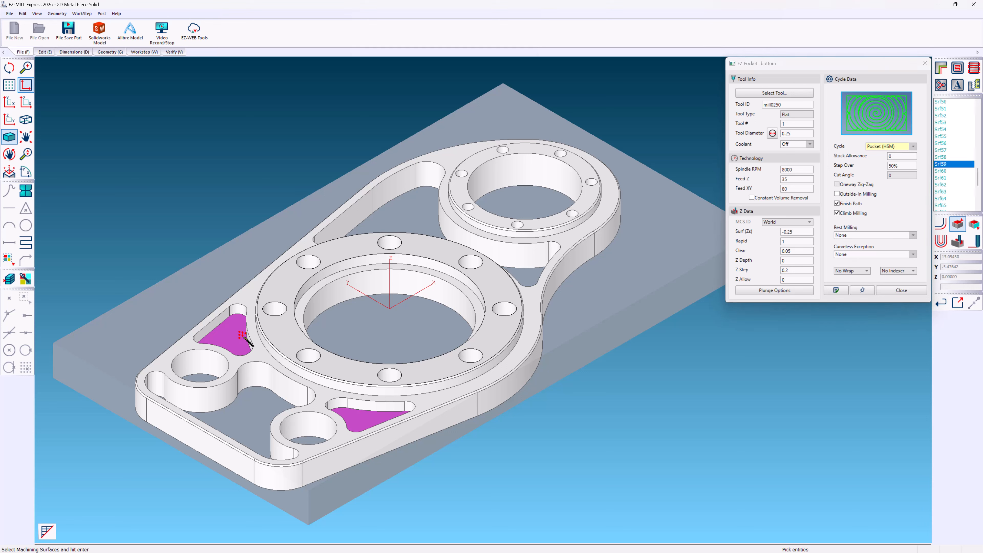
key(Return)
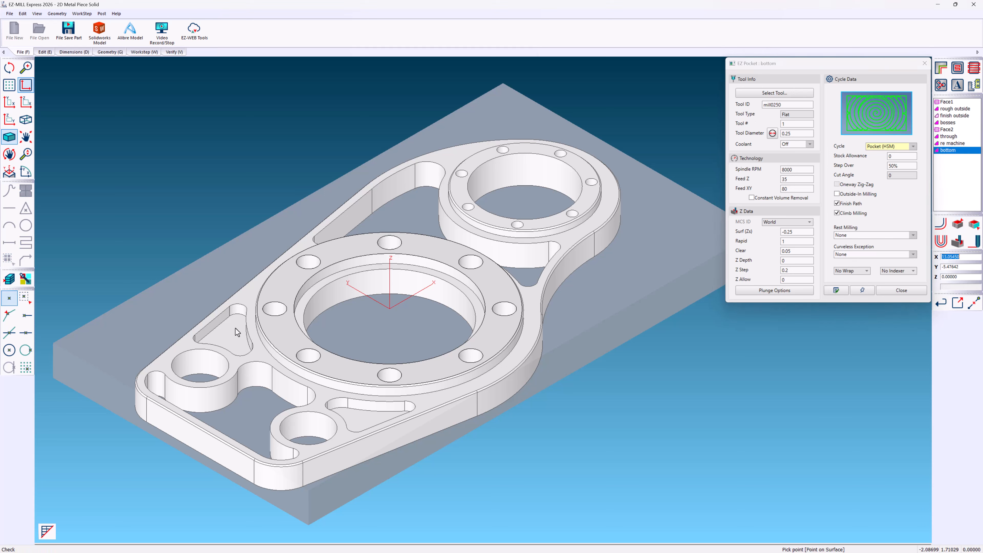
click(941, 225)
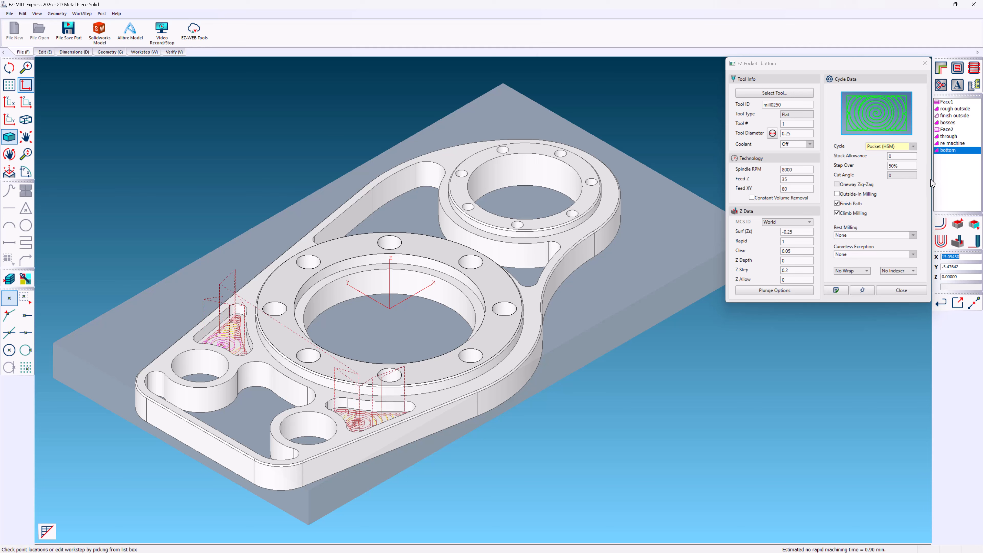
Create a contour workstep named large bore on the upper counterbore wall of the large central bore.
click(941, 69)
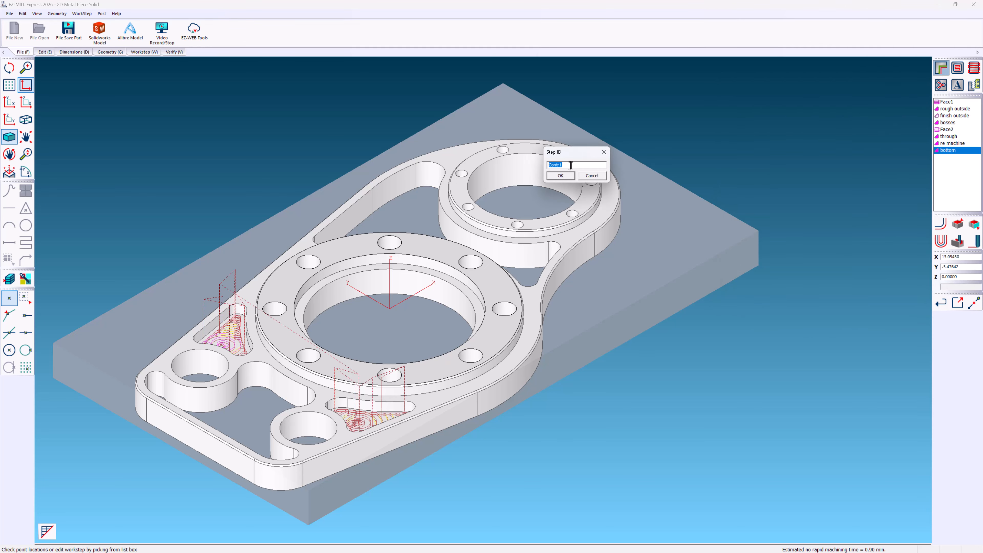
text(large bore)
click(566, 175)
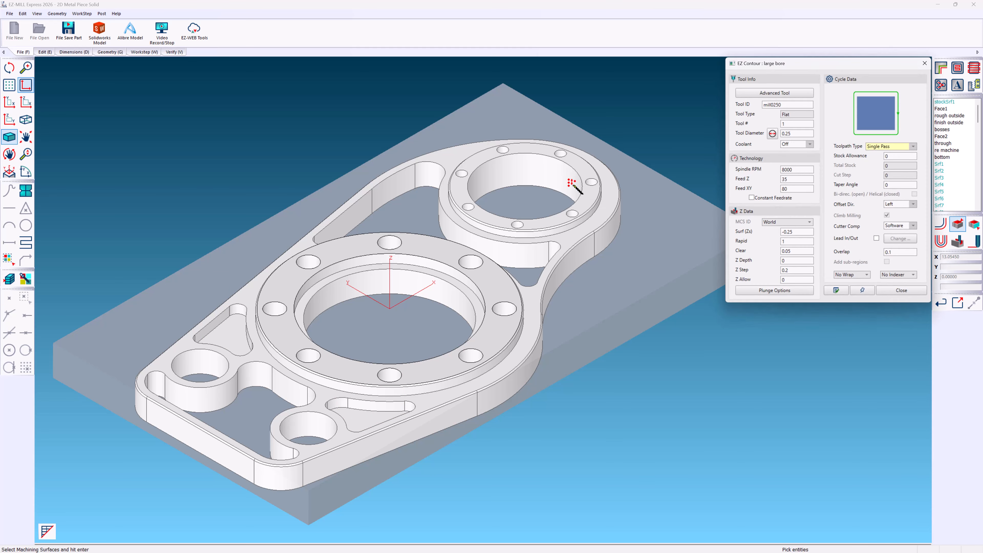
click(427, 266)
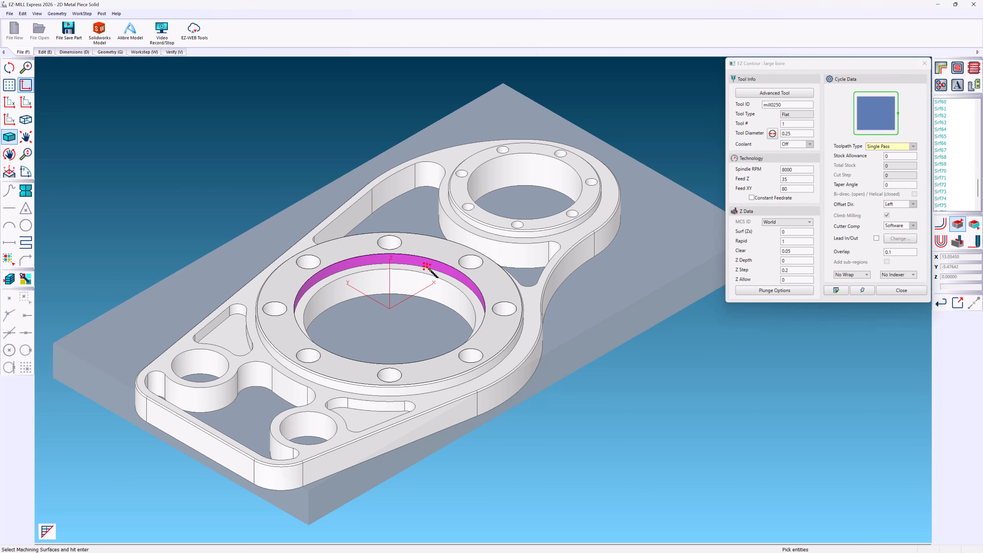
key(Return)
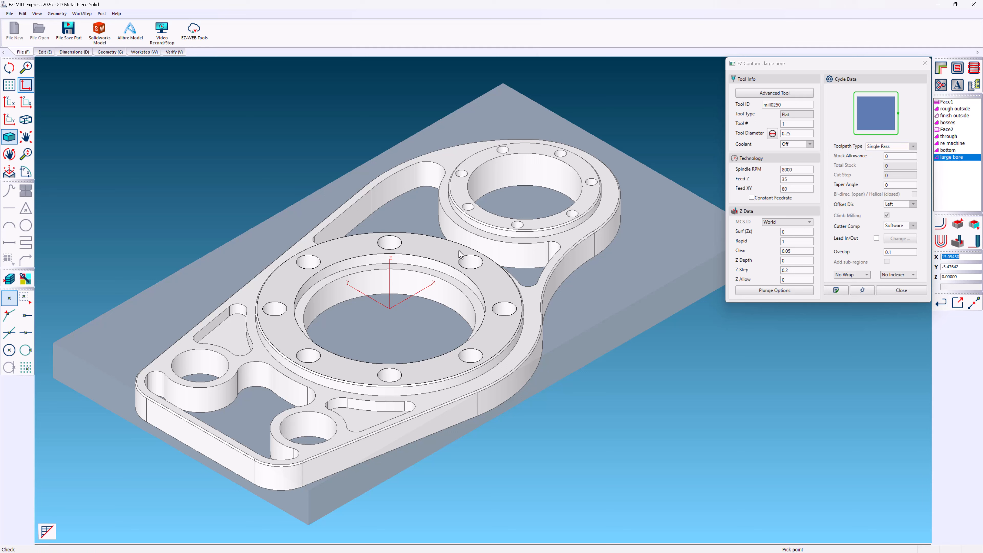
Set the large bore contour to Multiple Pass with a total stock of 0.125 and a cut step of 0.05, and display its toolpath.
click(912, 146)
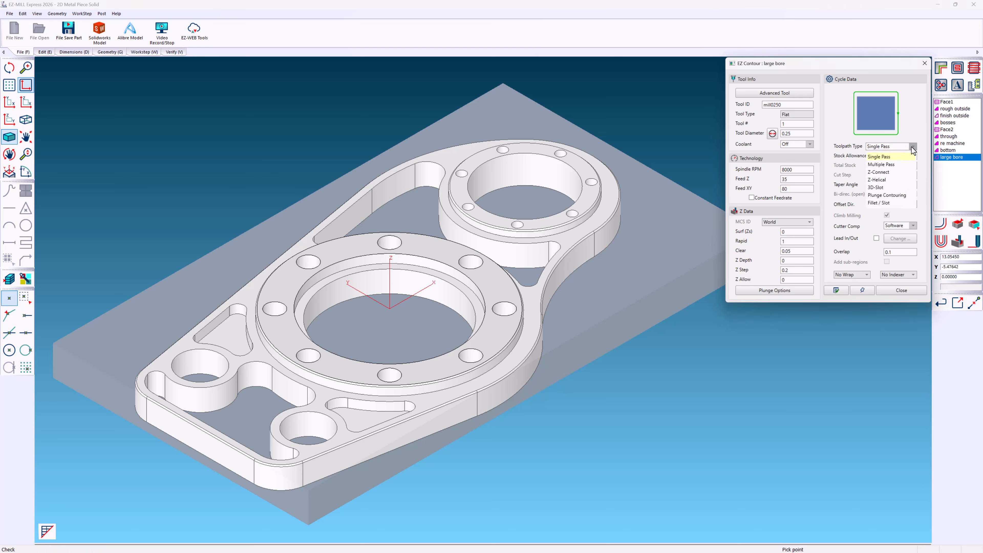
click(906, 165)
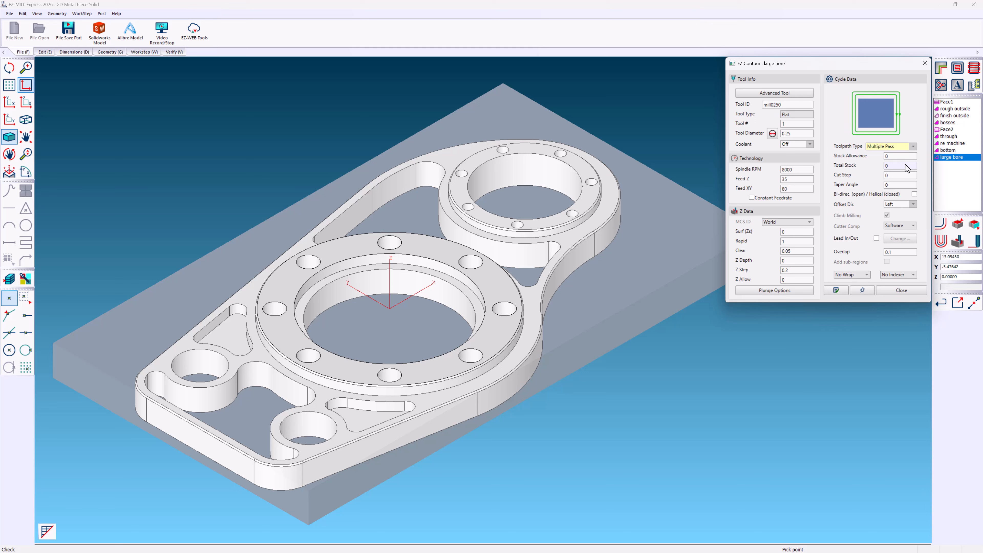
click(905, 166)
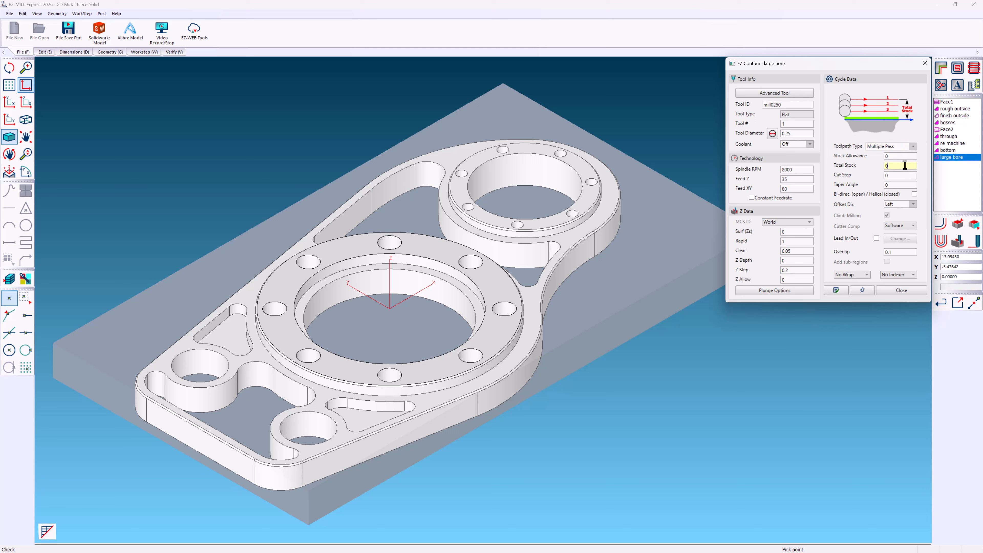
text(.125)
click(897, 176)
click(940, 224)
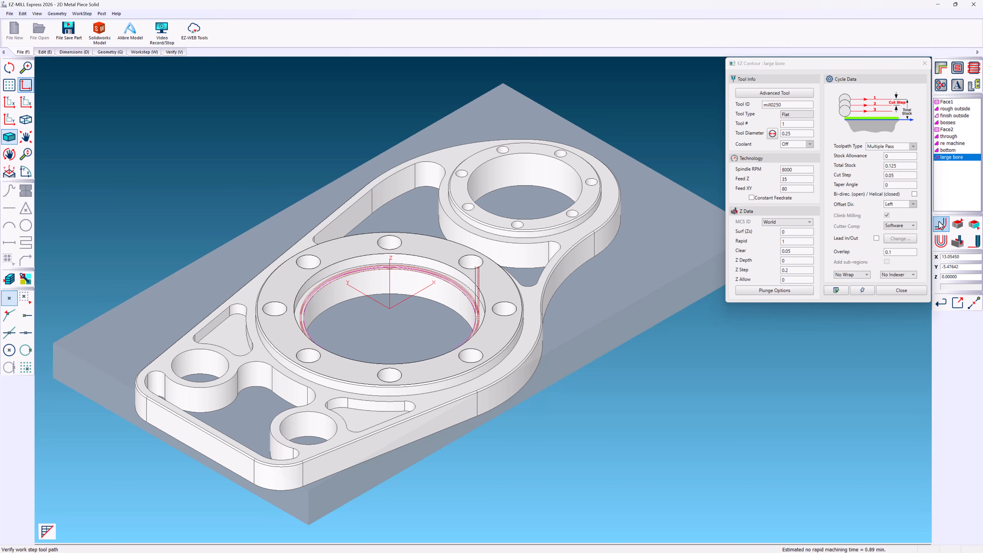
Finish editing the large bore workstep and check the machined plate with a 3D verification.
click(901, 290)
click(956, 242)
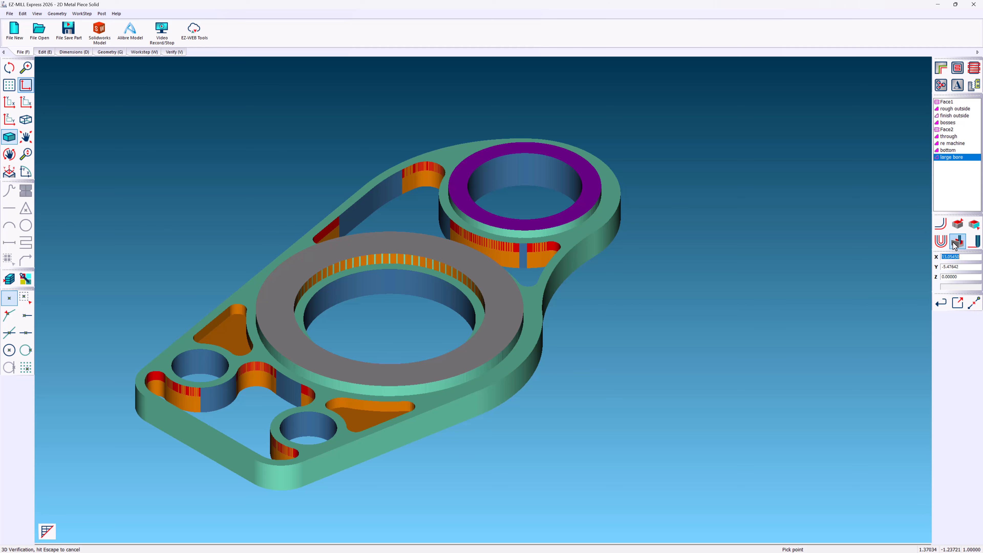
key(Escape)
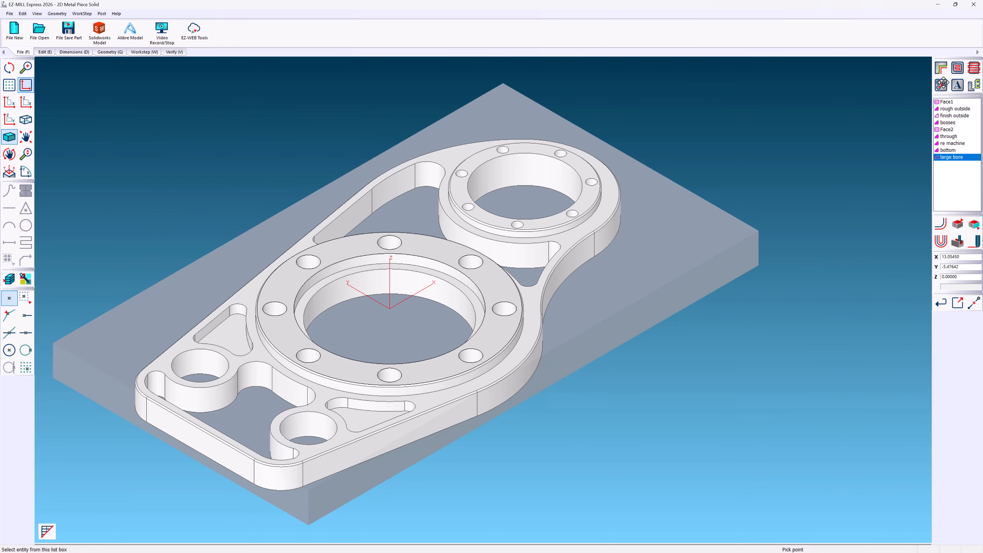
Create a hole workstep with the suggested ID on the bolt holes around the large bore.
click(942, 83)
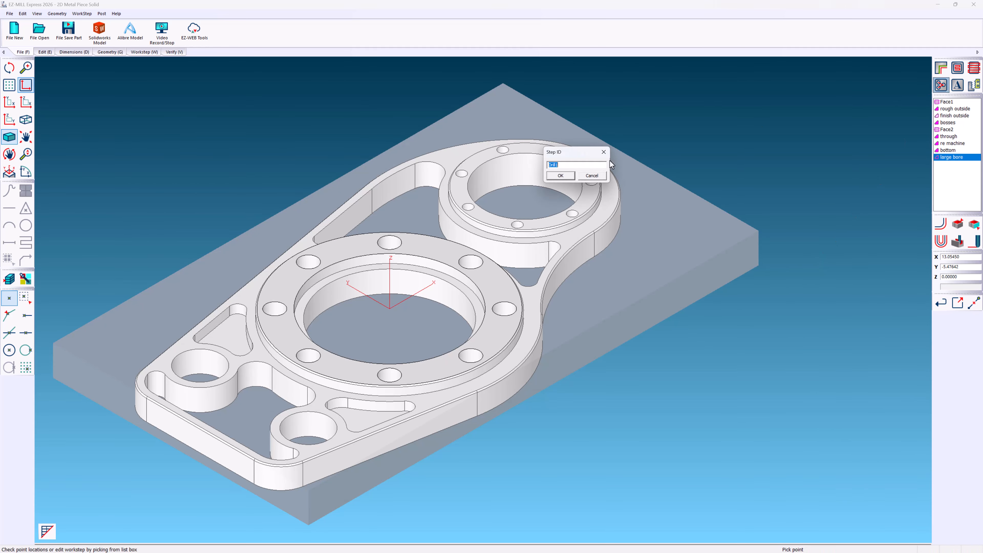
click(568, 176)
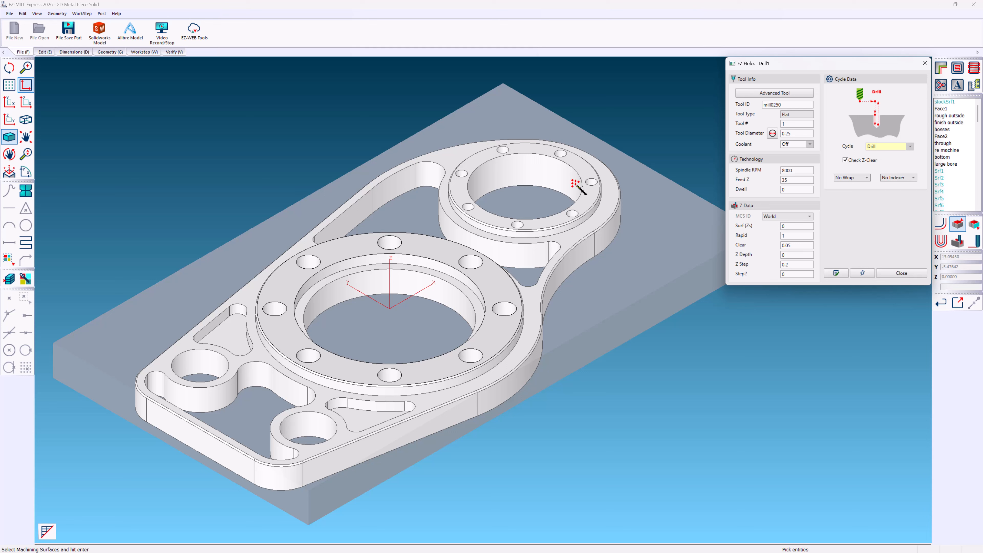
click(473, 266)
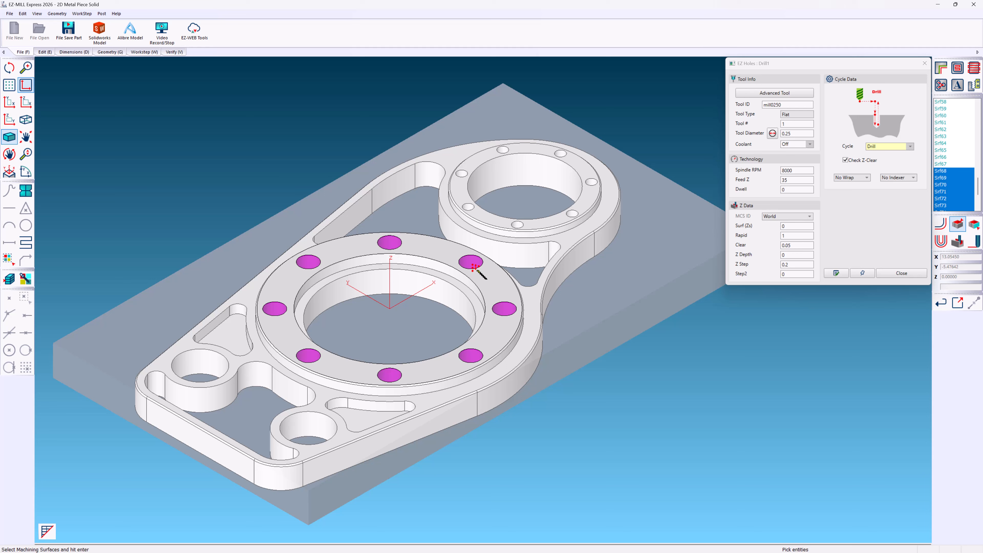
key(Return)
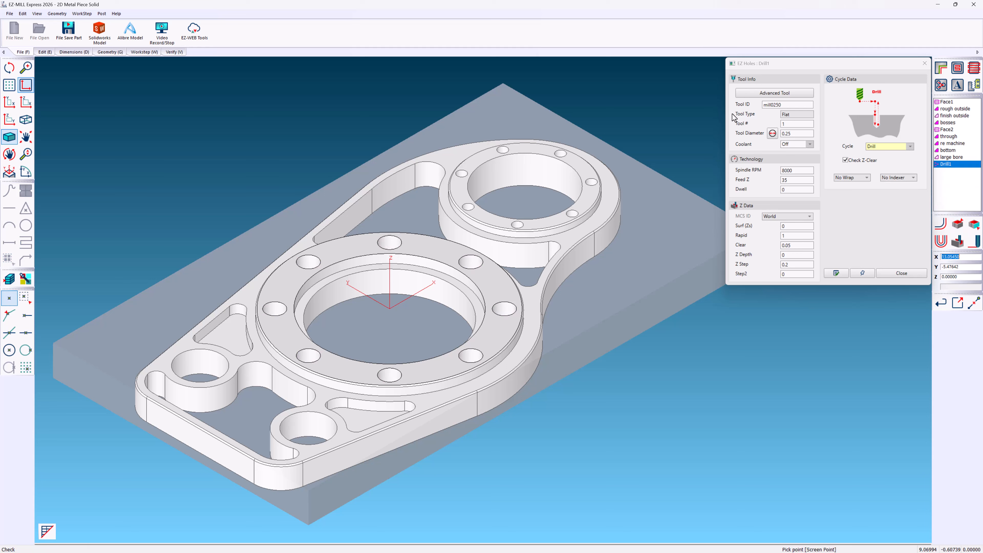
Load the 1/2 drill (drill0500) from the Metal library into the hole workstep and set its Z Step to 0.
click(774, 93)
click(851, 115)
click(752, 163)
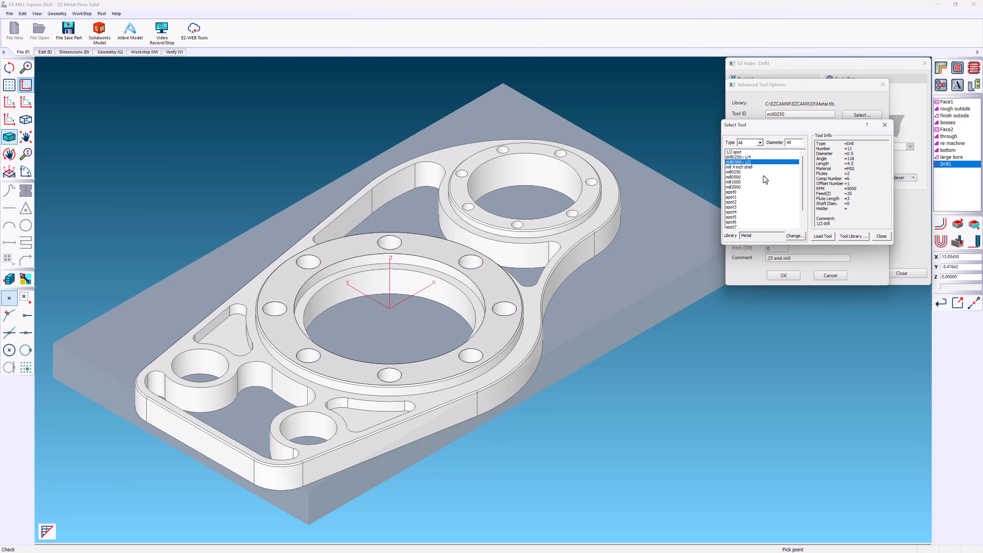
click(818, 236)
click(794, 276)
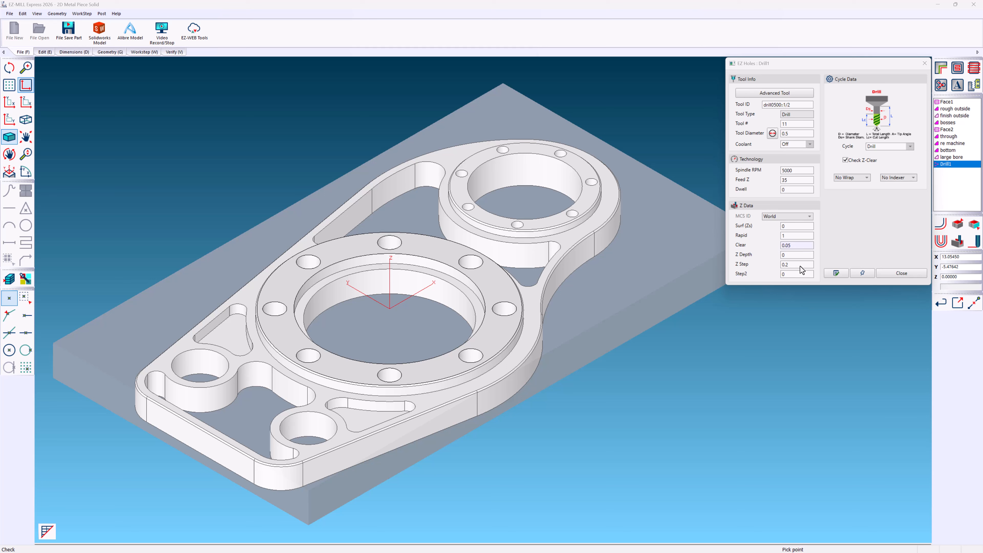
click(801, 264)
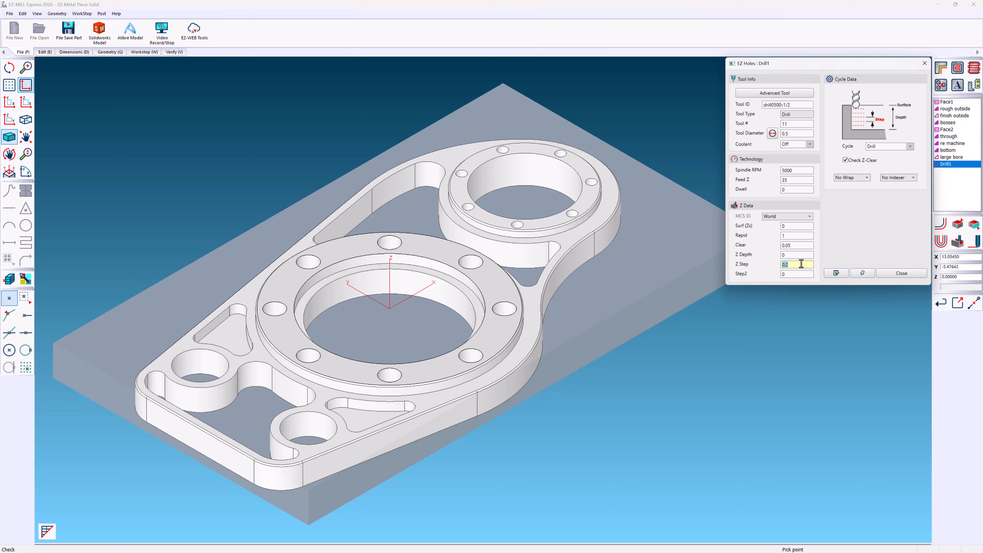
text(0)
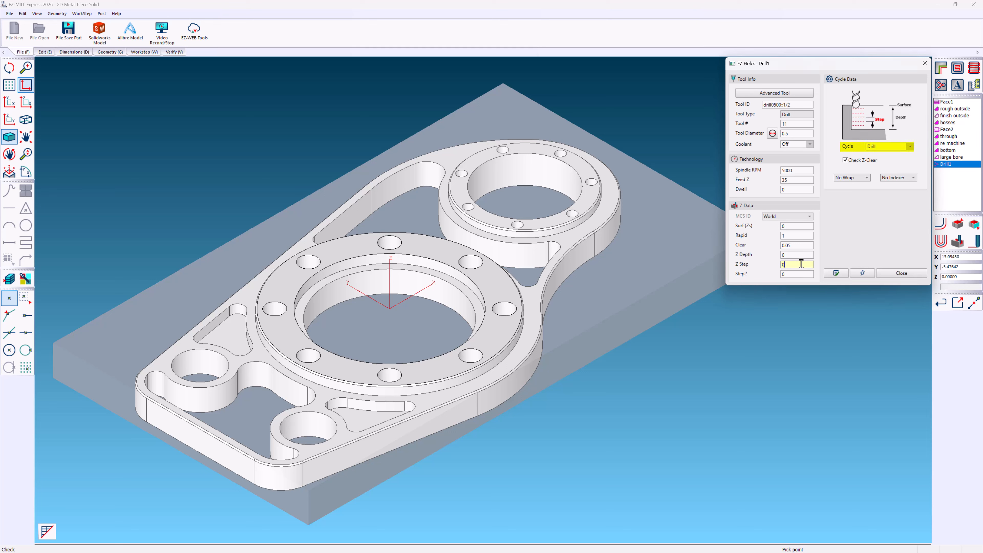
Try the Spot Face, Deep Hole, Tap, Chip Break, Bore (F-D-F) and Bore (F-F) cycles, and return the hole workstep to Drill.
click(912, 146)
click(905, 166)
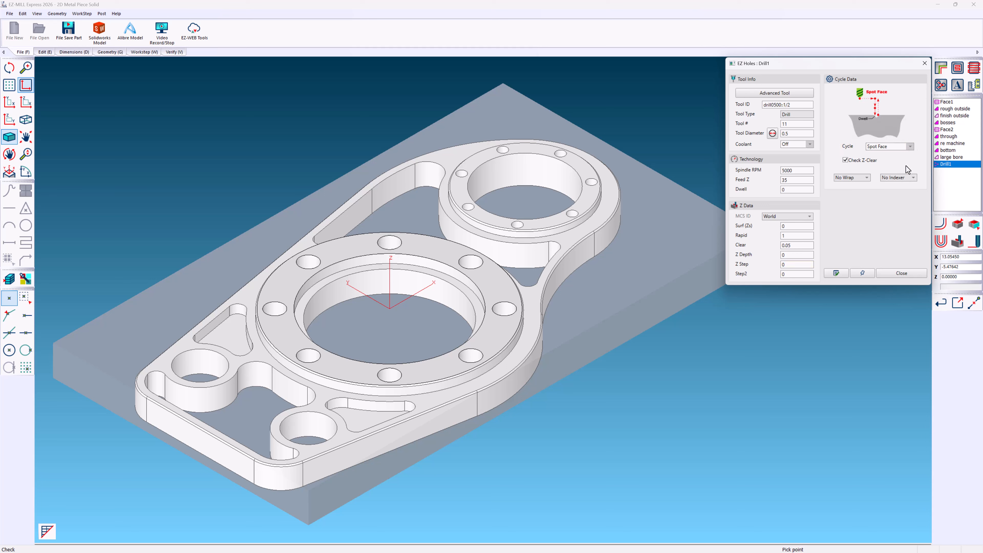
click(910, 146)
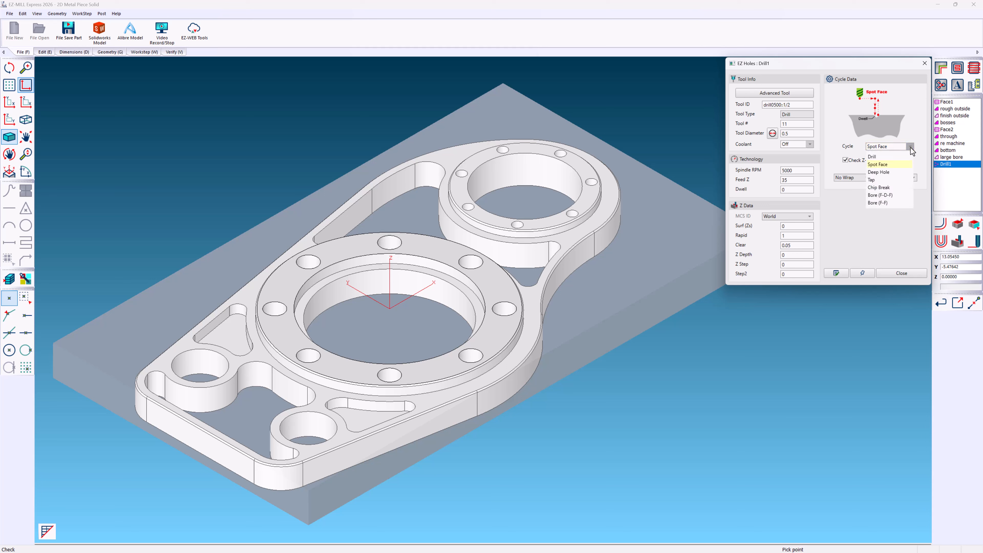
click(908, 175)
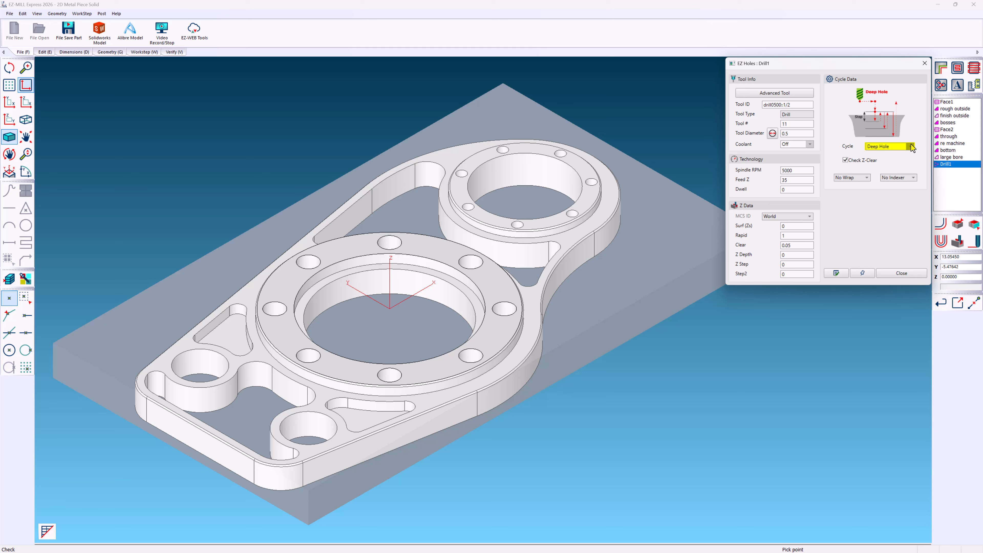
click(911, 146)
click(906, 182)
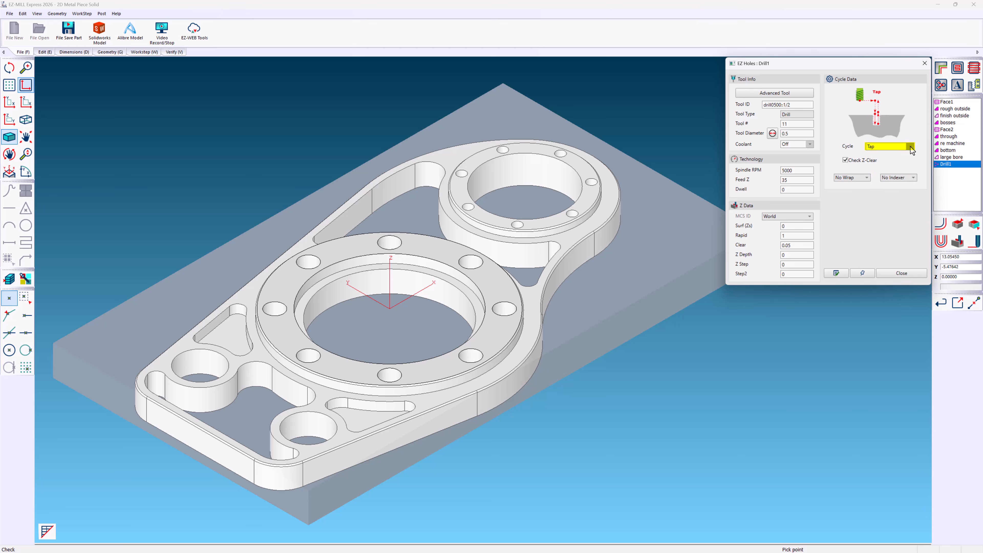
click(909, 146)
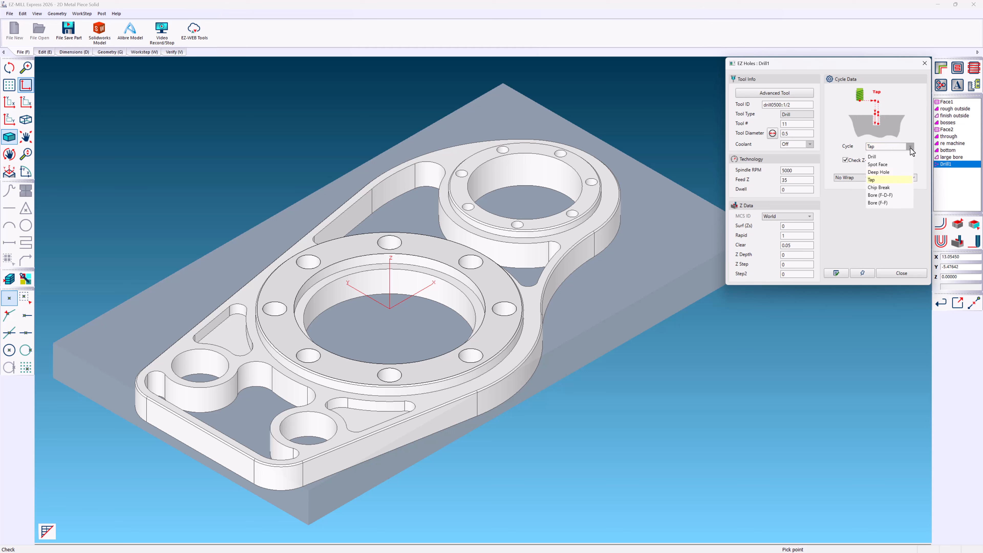
click(906, 187)
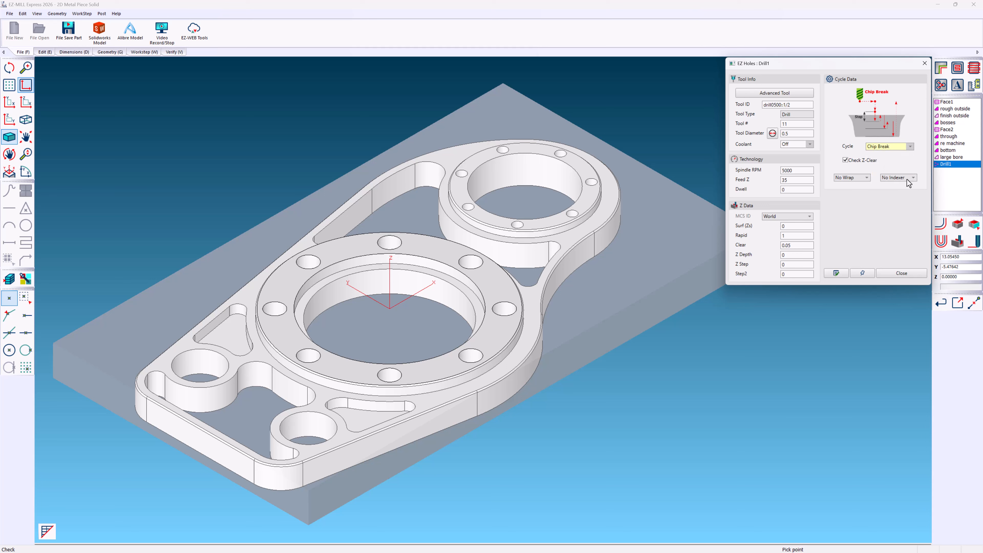
click(911, 146)
click(905, 194)
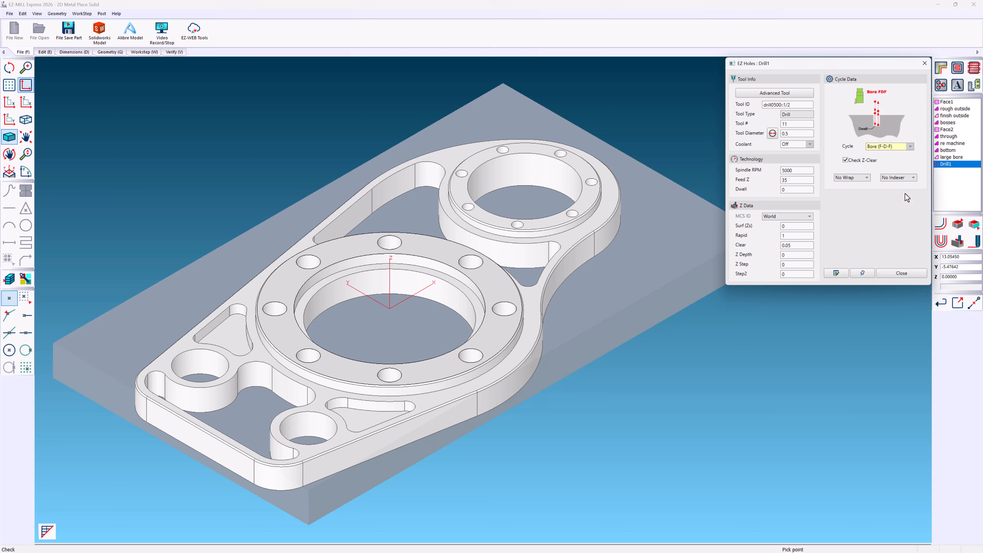
click(910, 147)
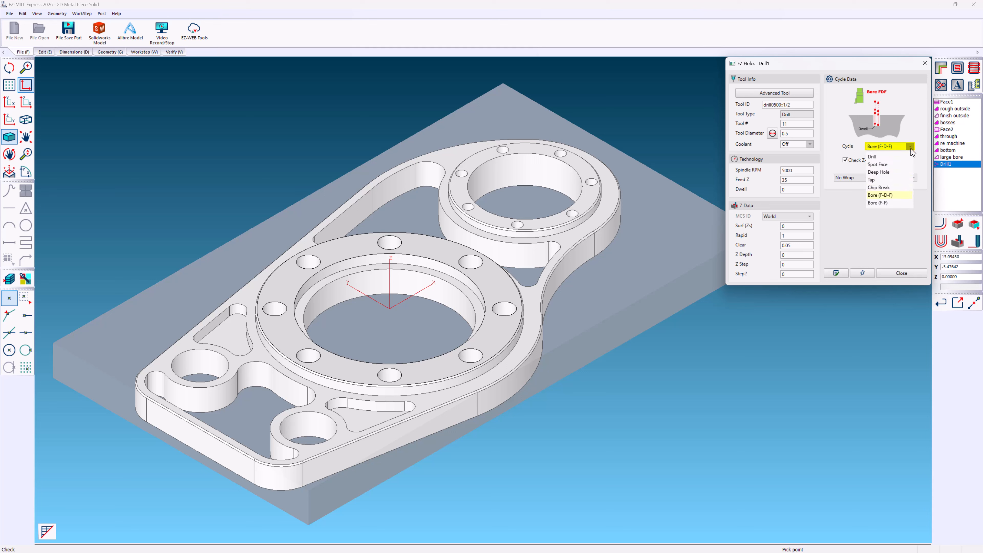
click(906, 203)
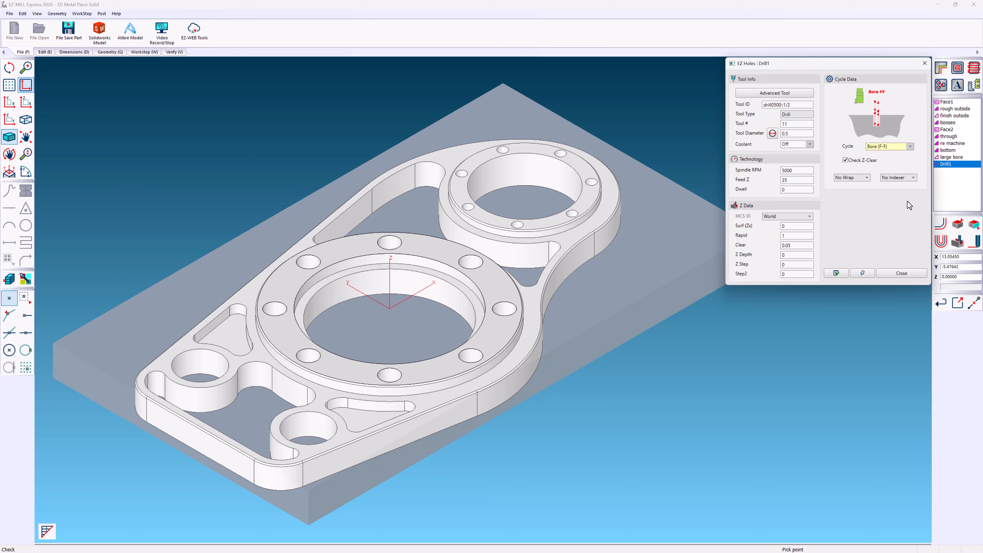
click(911, 146)
click(911, 155)
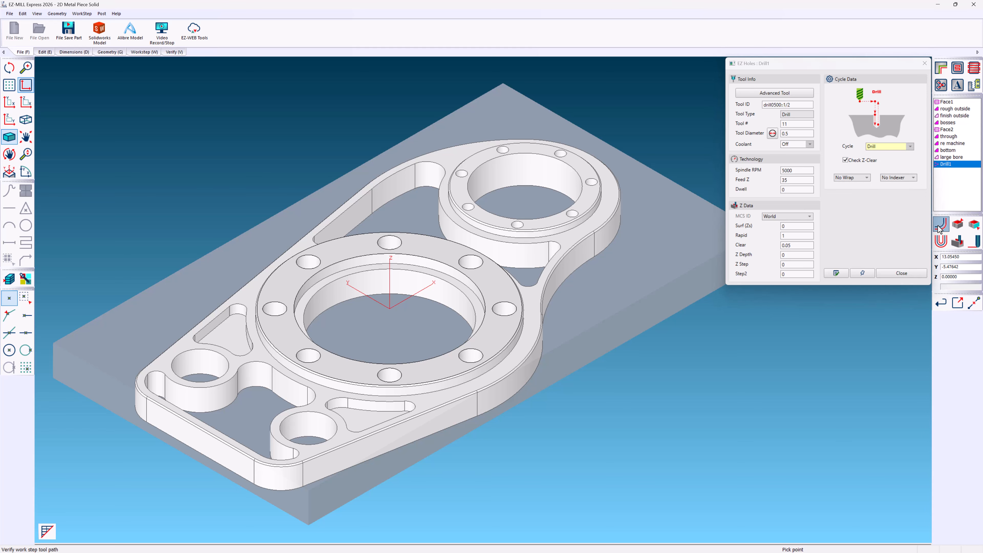
Verify the drilled plate in 3D, and create a second hole workstep with the suggested ID on the bolt holes around the small bore.
click(957, 241)
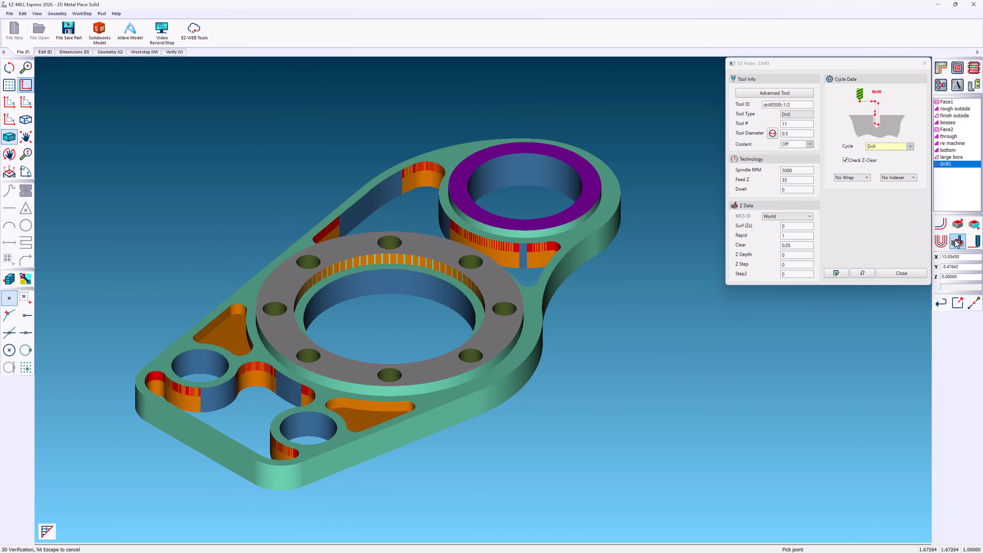
click(941, 87)
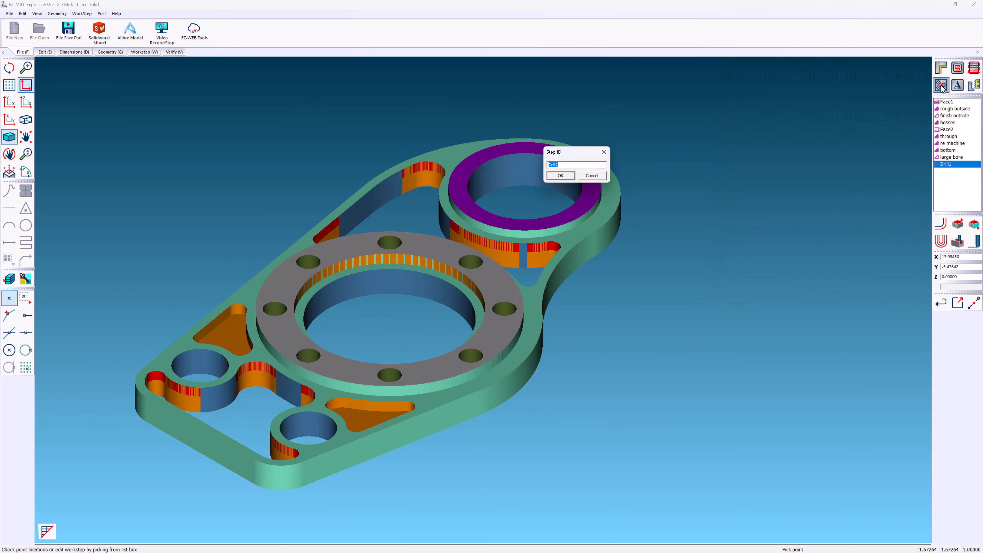
click(564, 176)
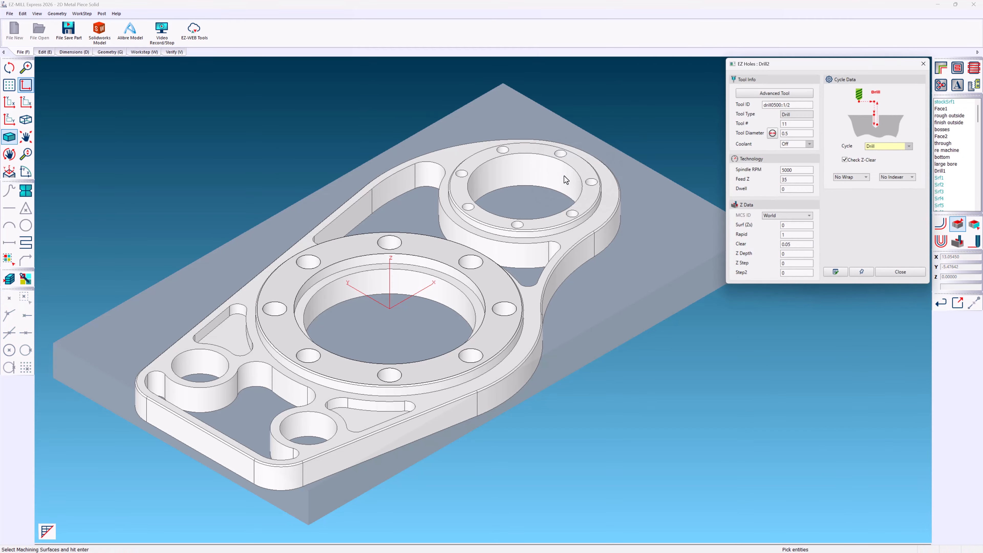
click(564, 160)
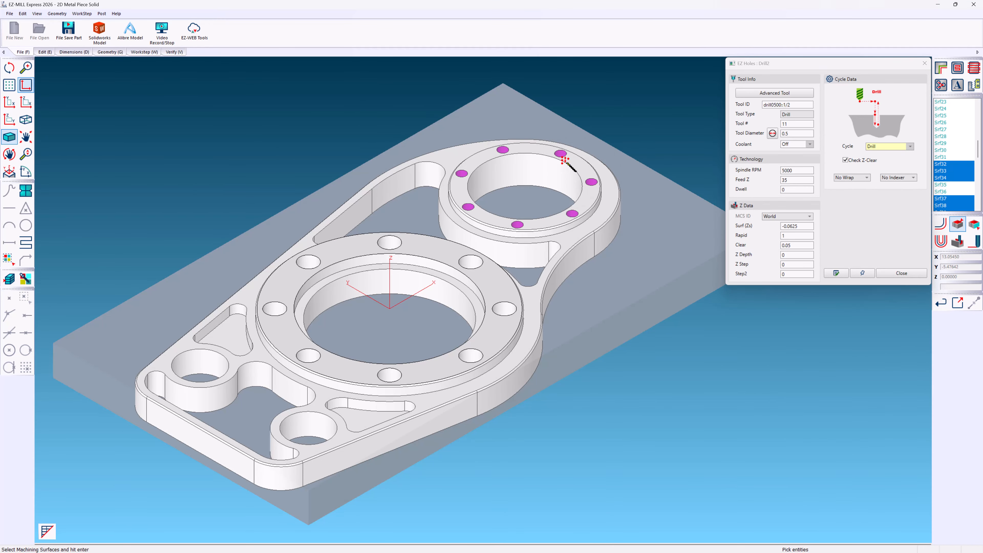
key(Return)
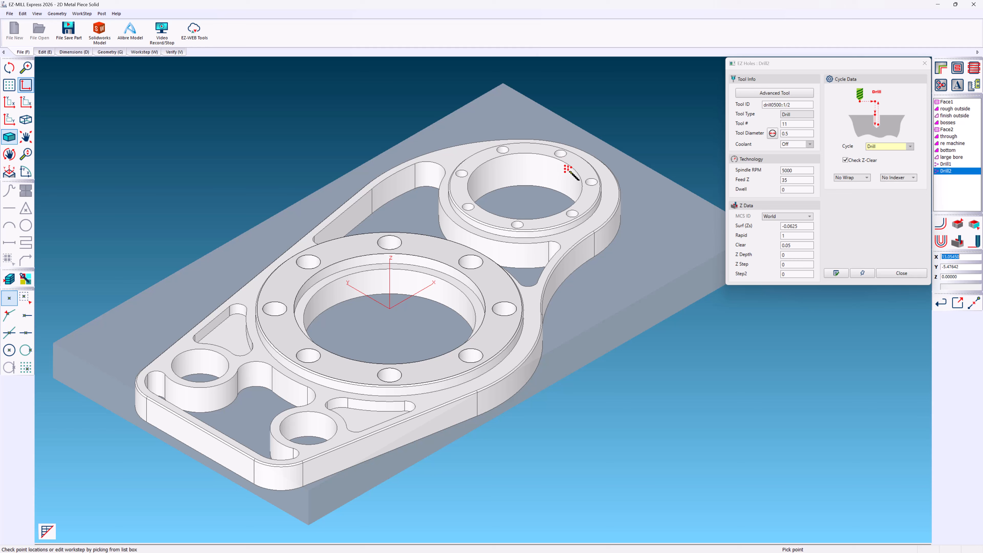
Load the 1/4 drill (drill0250) from the Metal library into the new hole workstep and finish editing it.
click(757, 93)
click(849, 117)
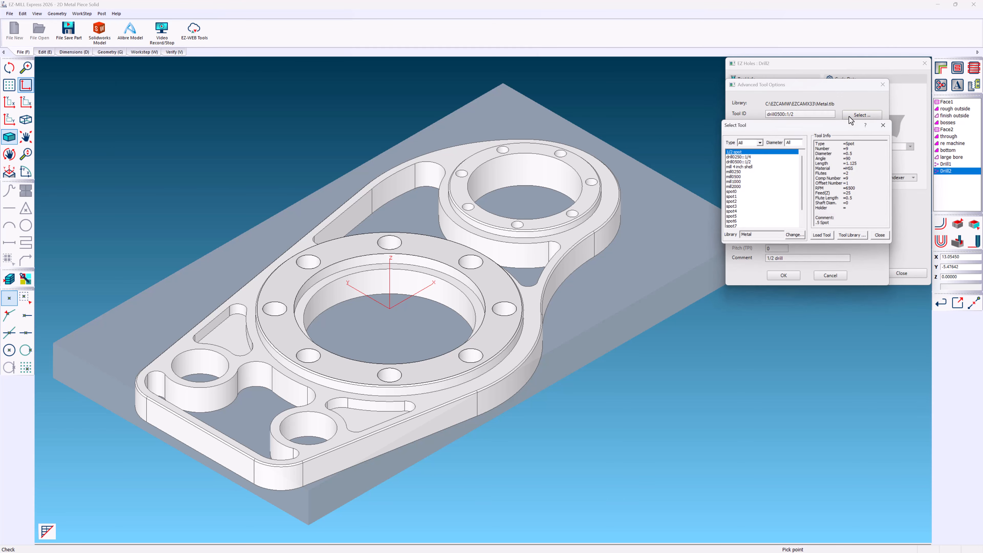
click(748, 157)
click(820, 235)
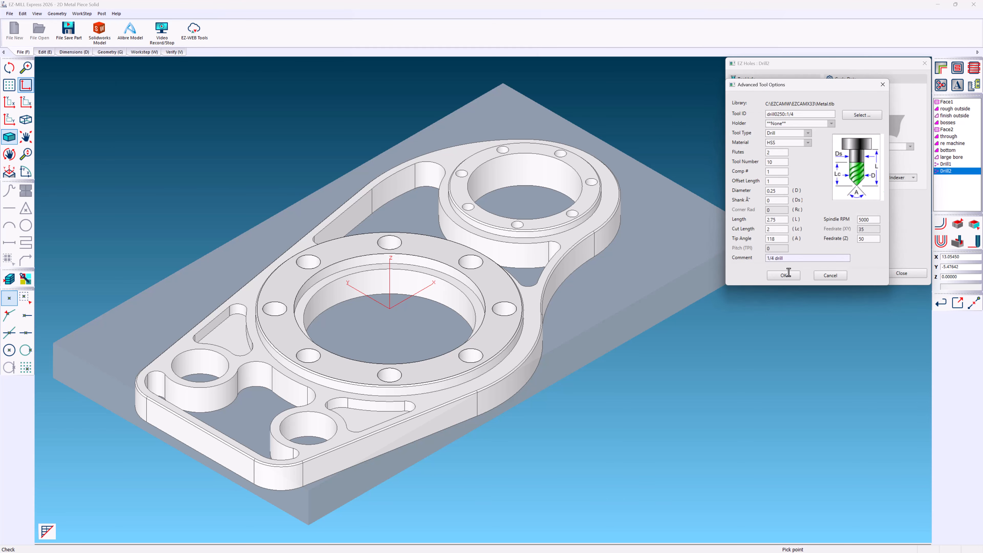
click(787, 275)
click(936, 226)
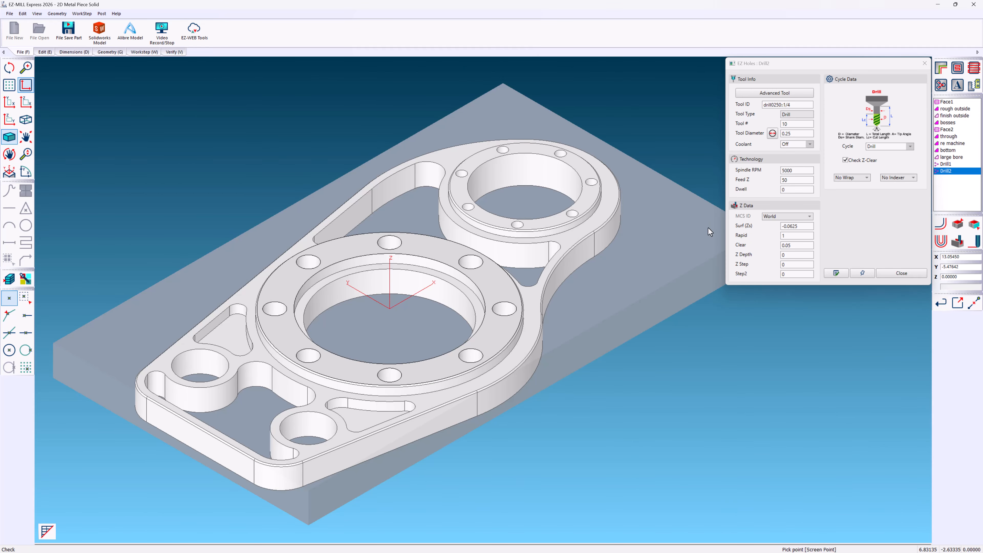
click(902, 273)
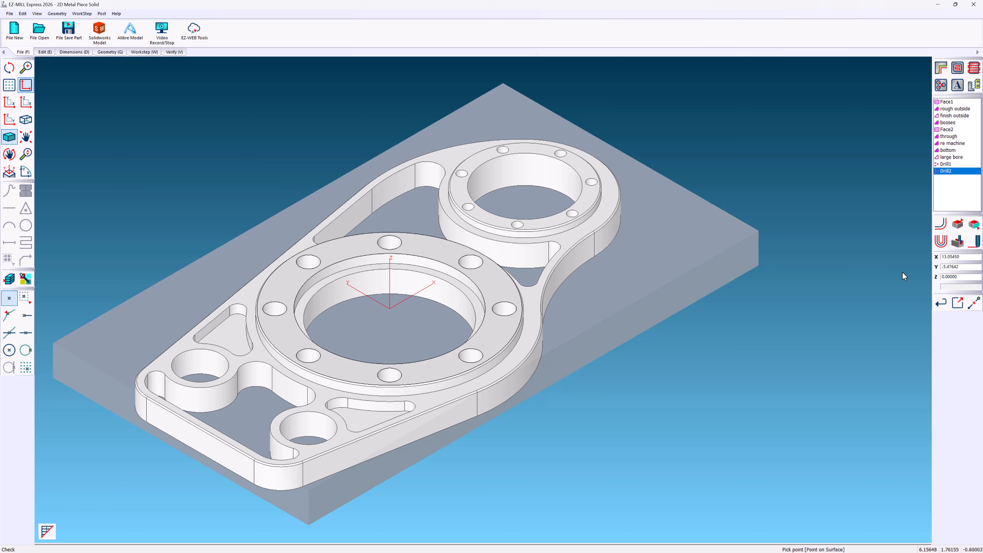
Start a chamfer workstep and set its tool number to 15.
click(86, 13)
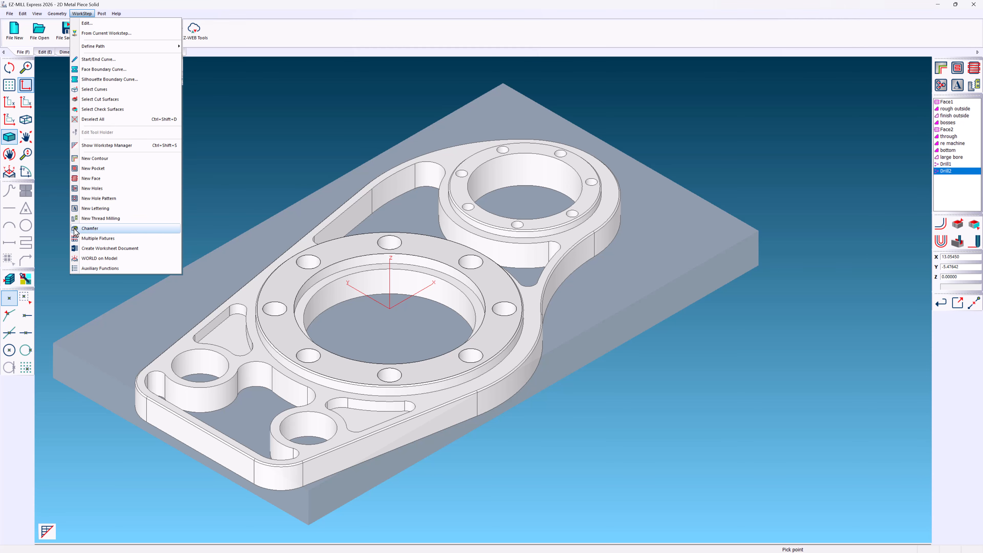
click(90, 229)
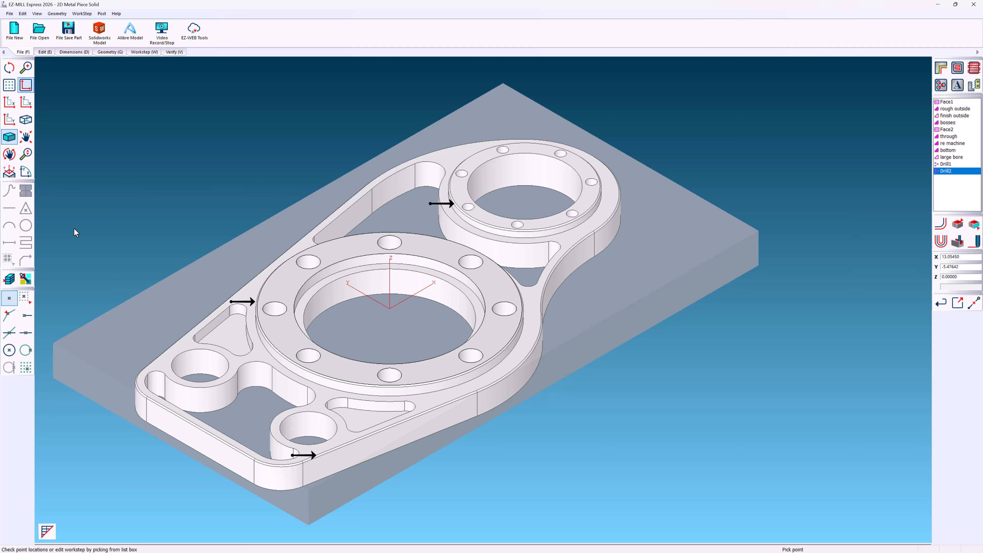
click(566, 180)
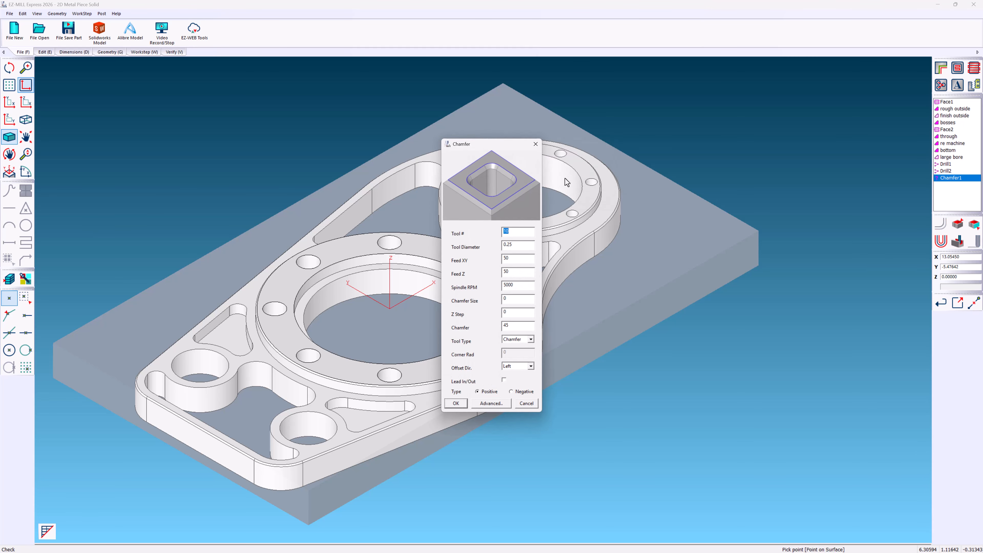
text(15)
click(532, 245)
click(523, 299)
Try the Ball tool type, return it to Chamfer and accept the chamfer parameters.
click(530, 339)
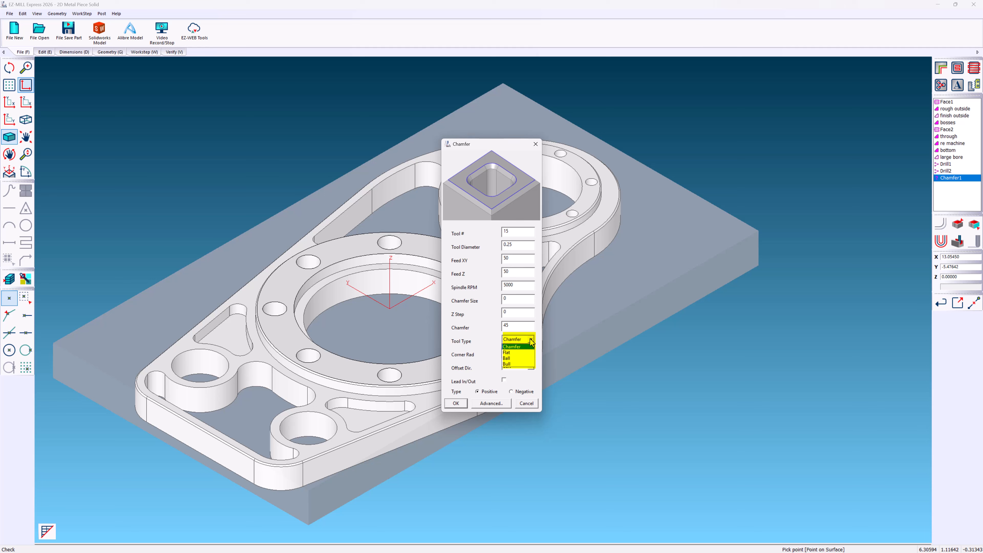
click(527, 358)
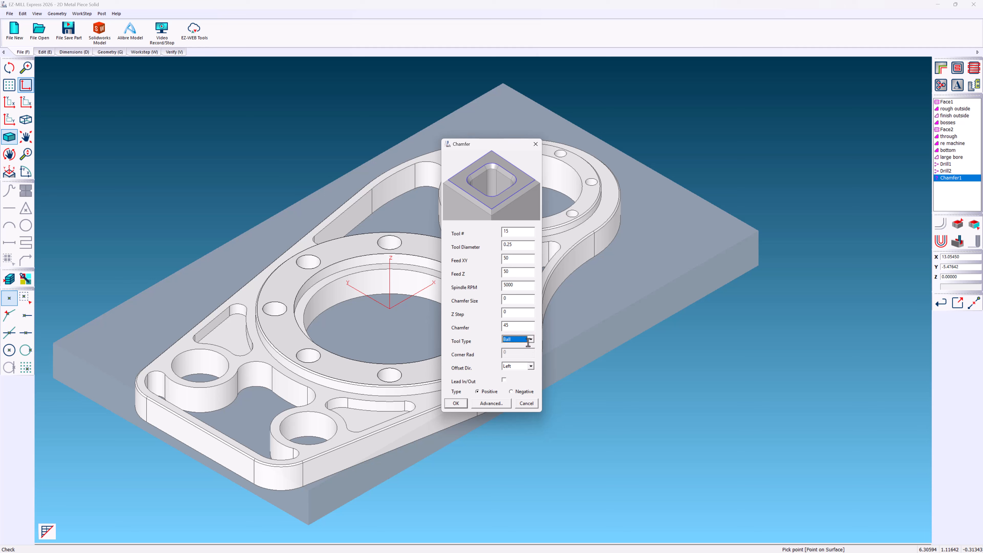
click(530, 311)
click(525, 339)
click(524, 346)
click(457, 403)
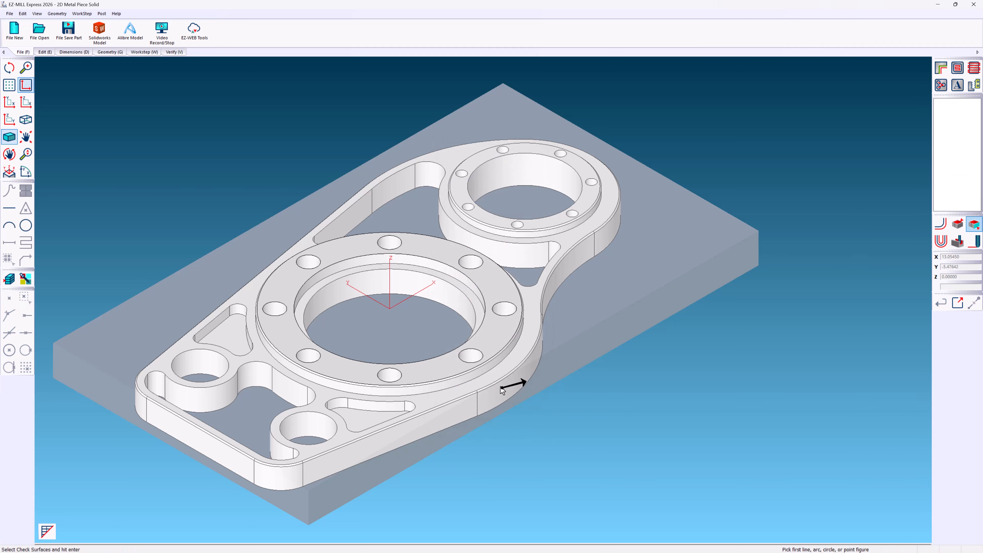
Assign the chamfered outer edge of the large bore's boss as the machining surface of the chamfer workstep.
click(962, 225)
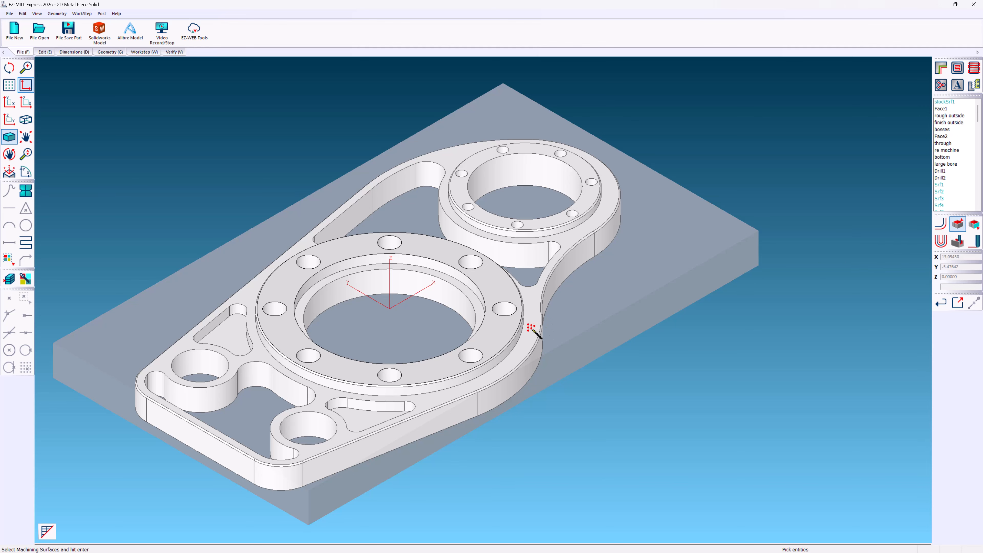
scroll(531, 328, up, 5)
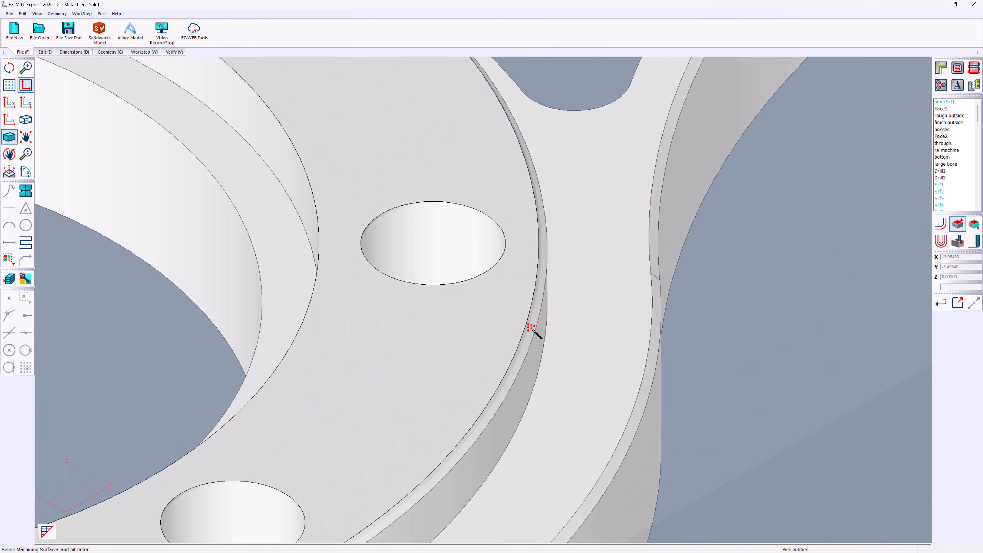
click(537, 329)
scroll(538, 328, down, 6)
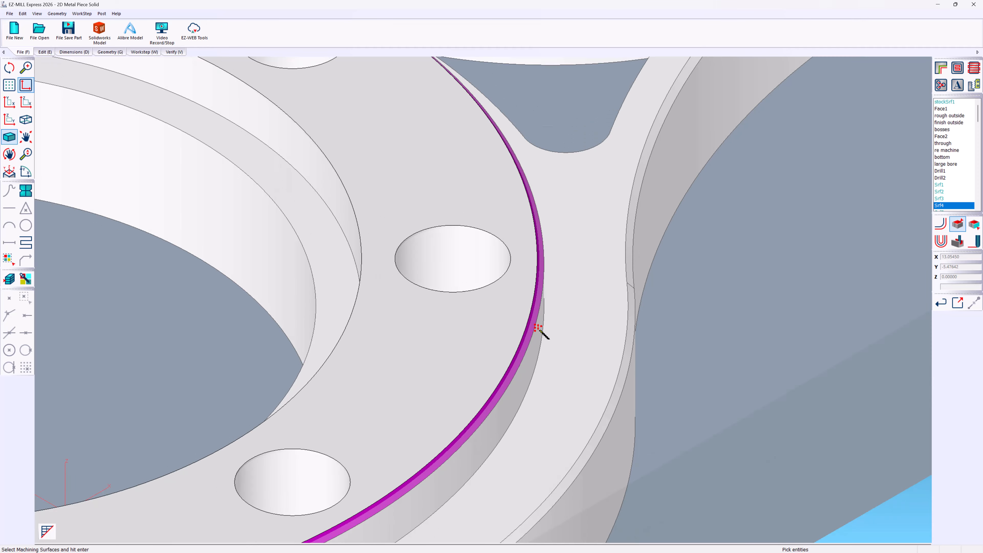
scroll(538, 328, down, 2)
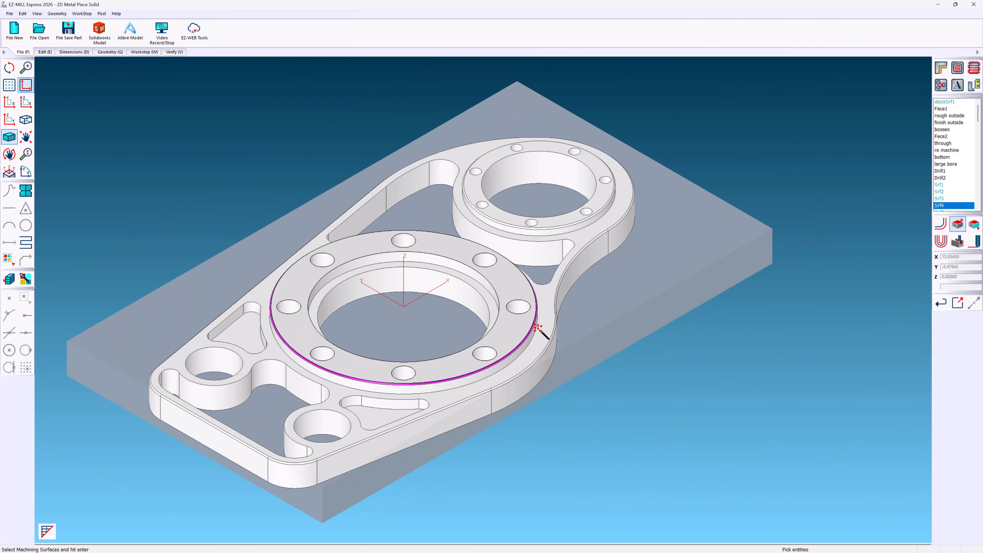
key(Return)
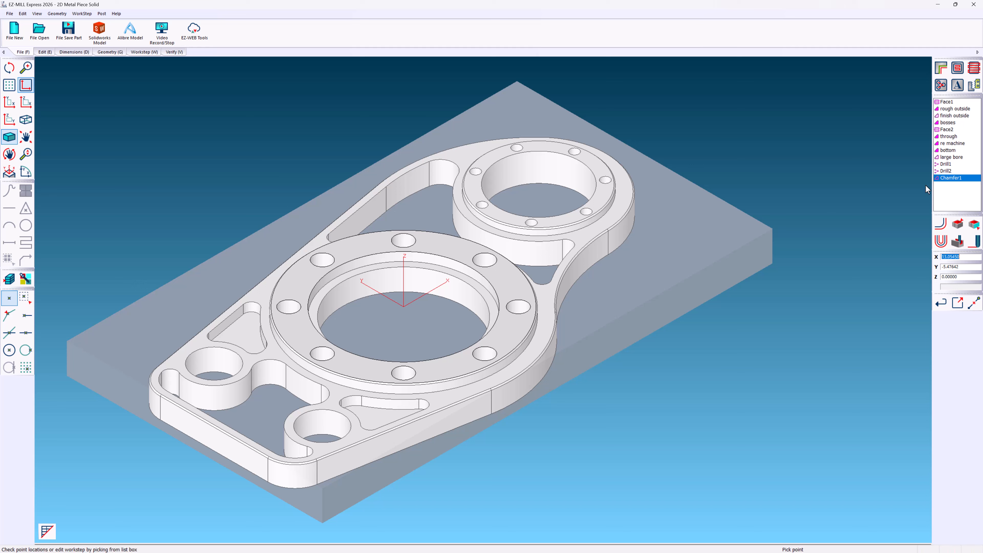
Duplicate the chamfer workstep and replace its machining surface with the chamfered outer edge of the small bore's boss.
right_click(942, 180)
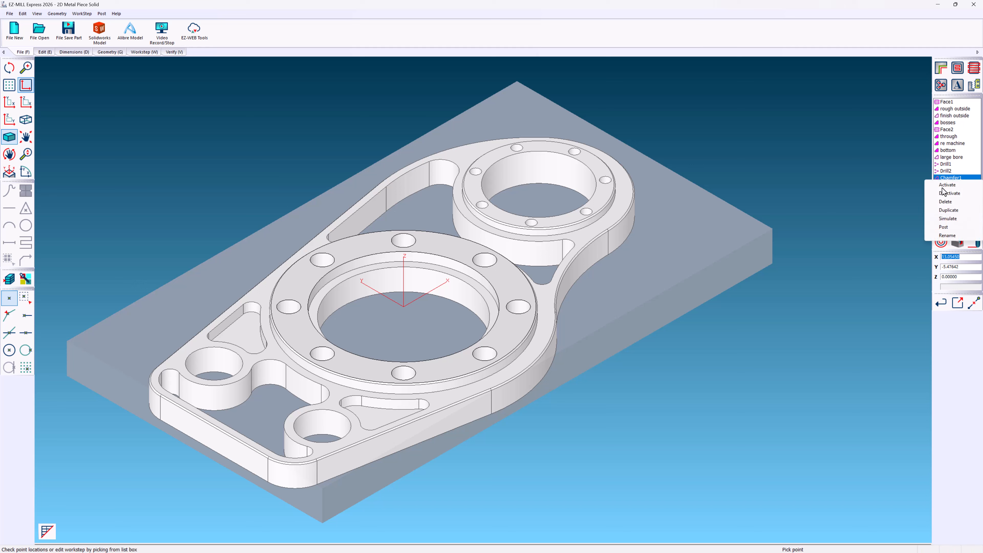
click(942, 210)
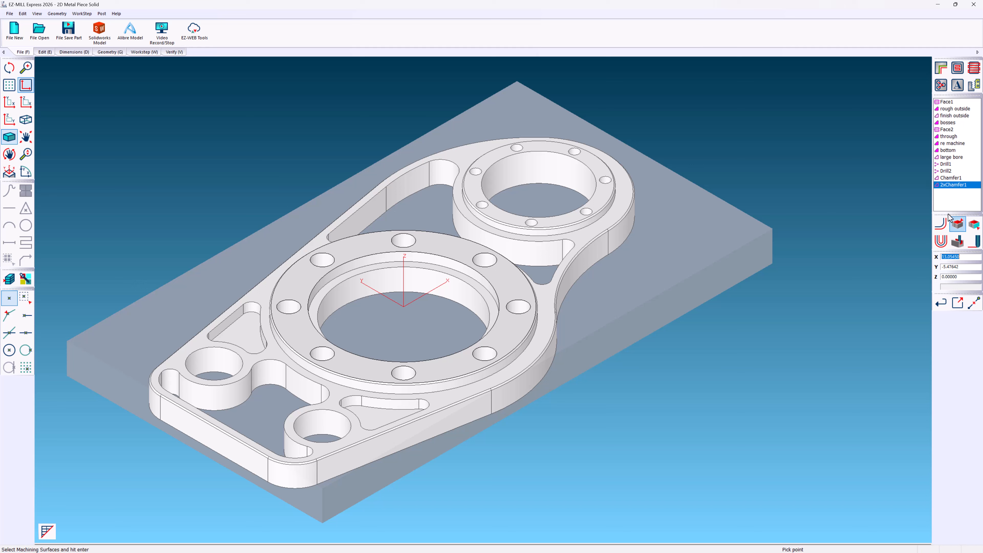
click(958, 223)
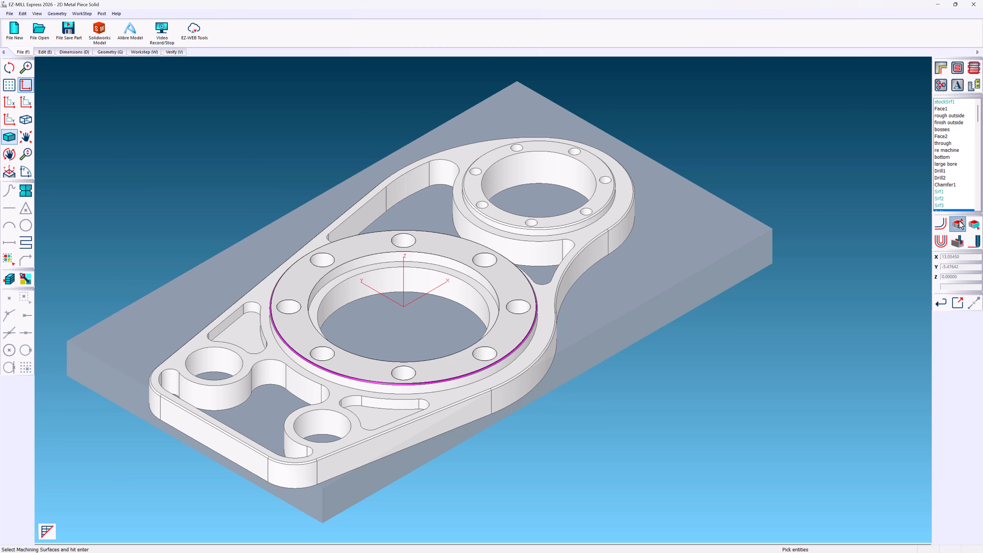
click(793, 179)
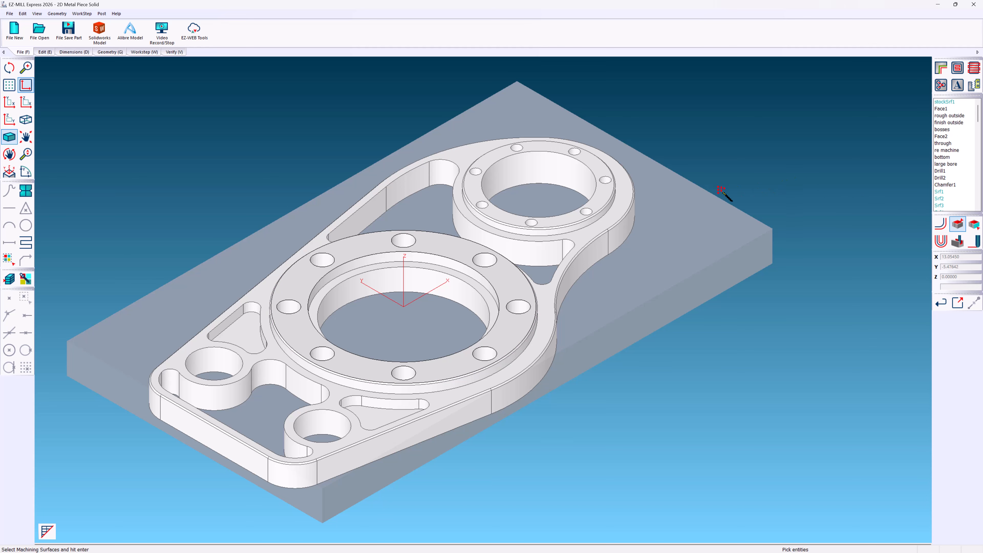
scroll(619, 207, up, 3)
scroll(619, 207, up, 5)
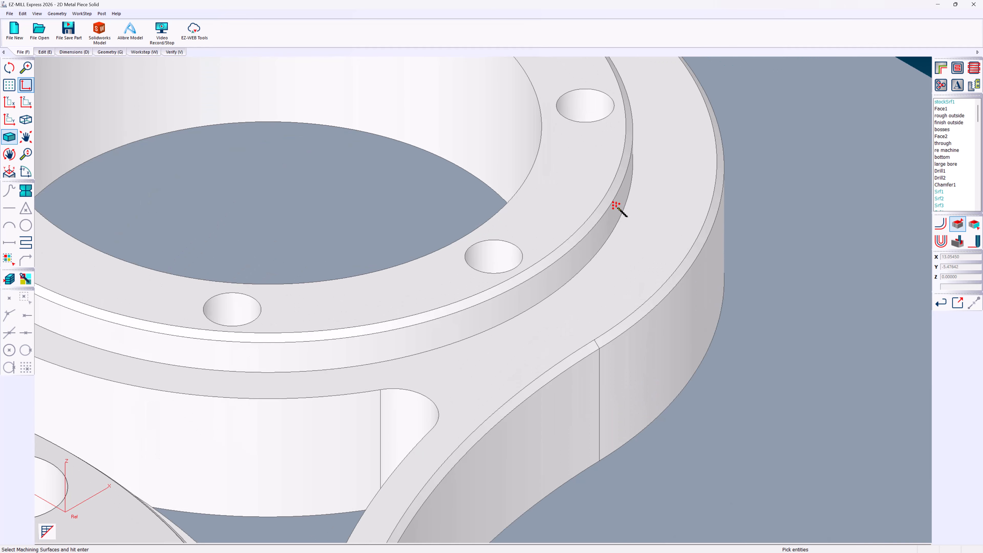
click(616, 205)
key(Return)
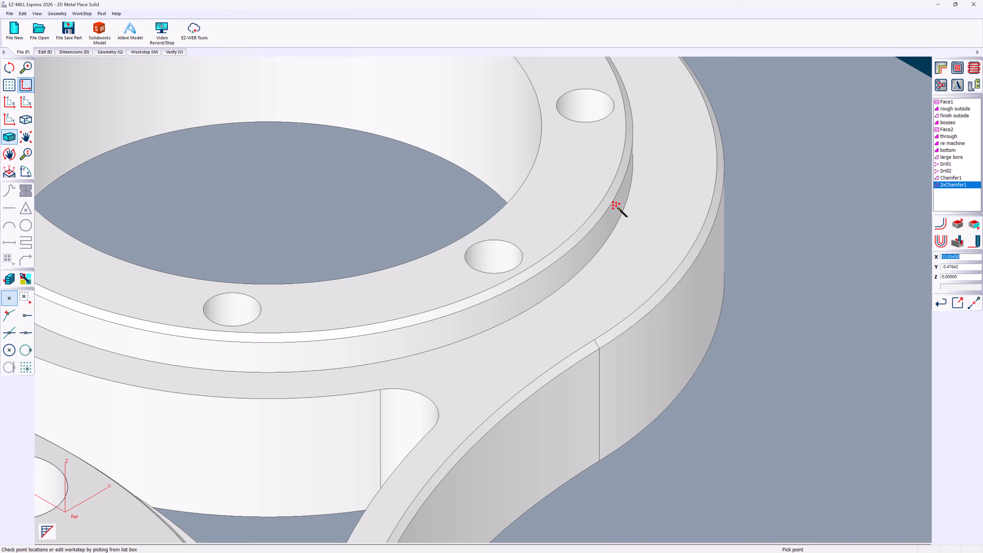
scroll(618, 208, down, 10)
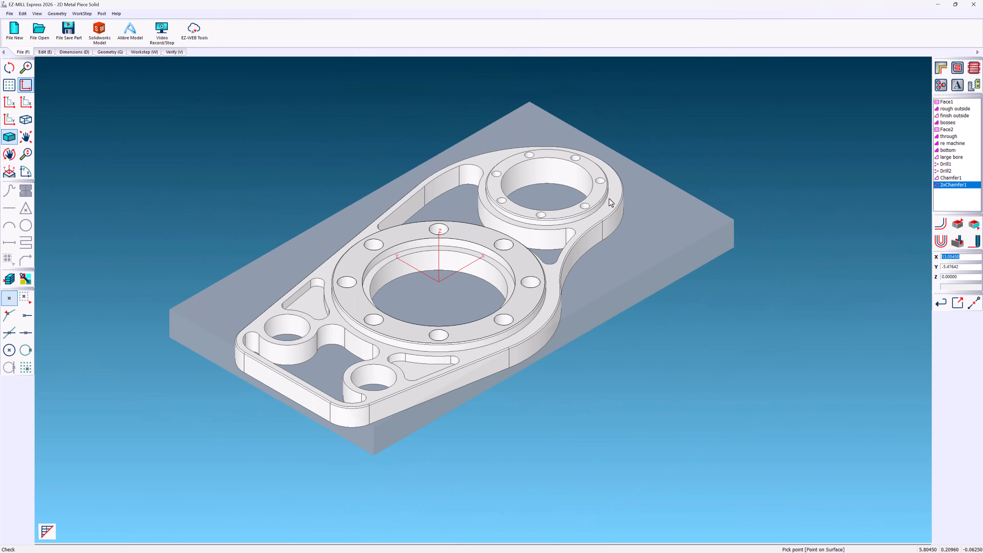
Duplicate the small boss chamfer workstep, assign the chamfered outer profile of the plate to the copy and display the toolpaths.
right_click(942, 185)
click(944, 191)
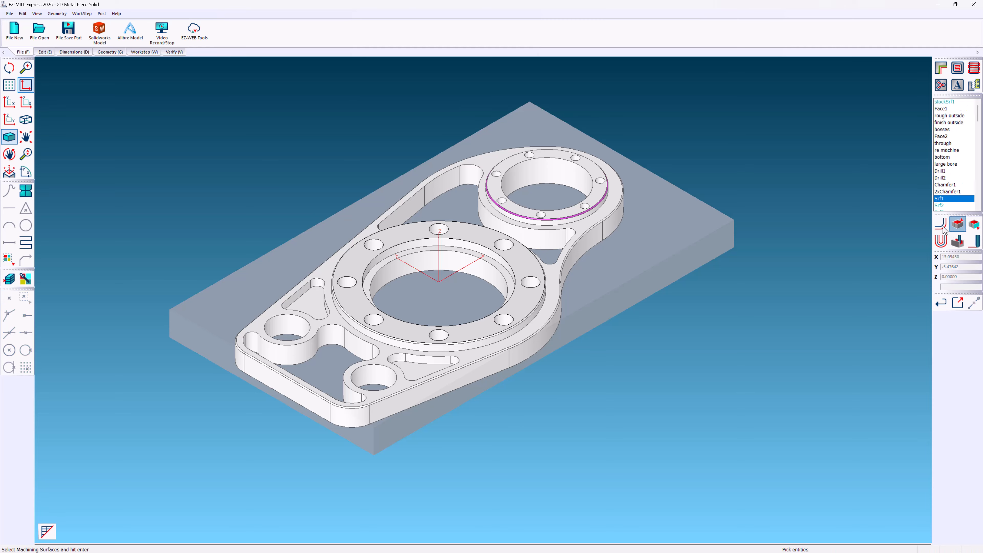
scroll(621, 222, up, 5)
click(625, 227)
scroll(624, 227, down, 4)
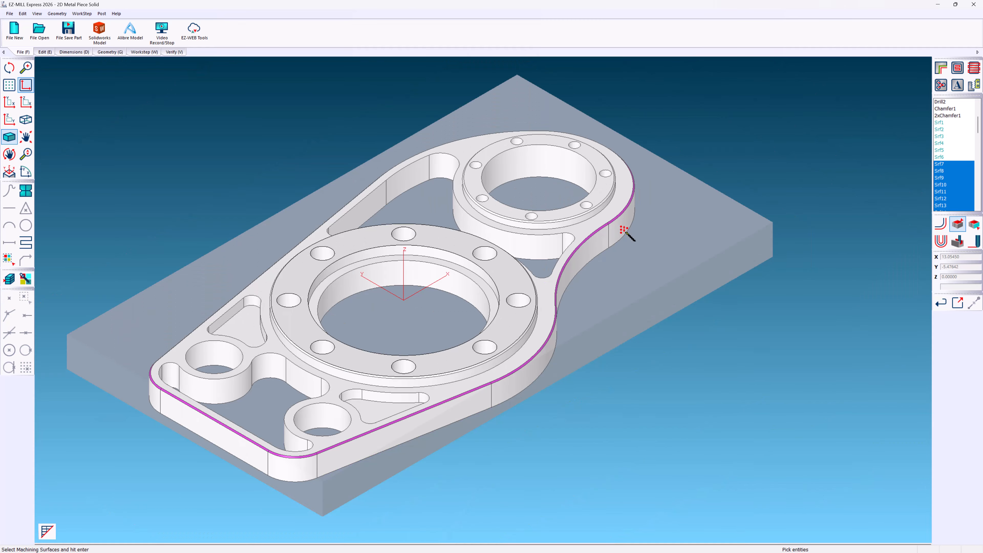
key(Return)
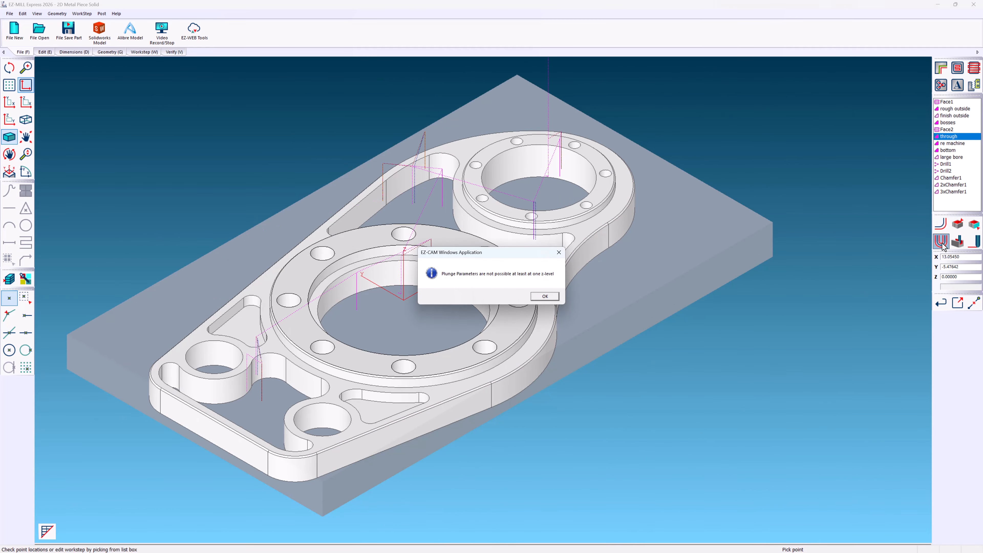
click(549, 295)
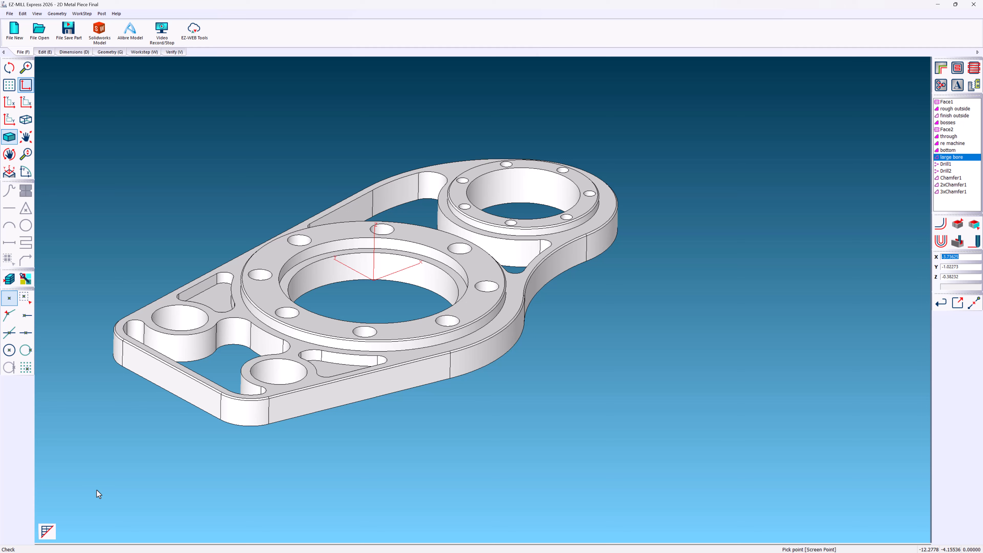
Show the workstep manager table, enlarge it and move the Tl column directly before the Diam column.
click(47, 531)
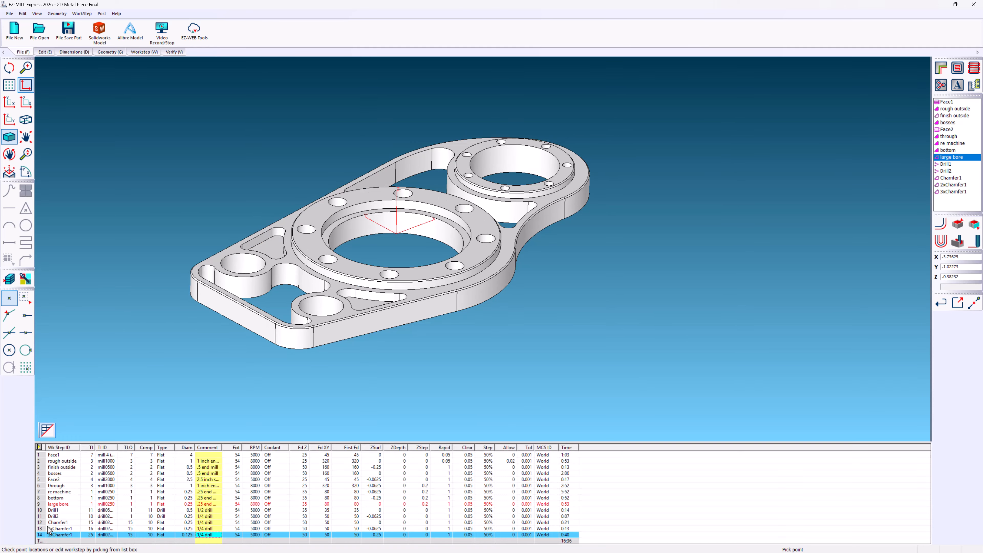
drag(115, 442, 165, 167)
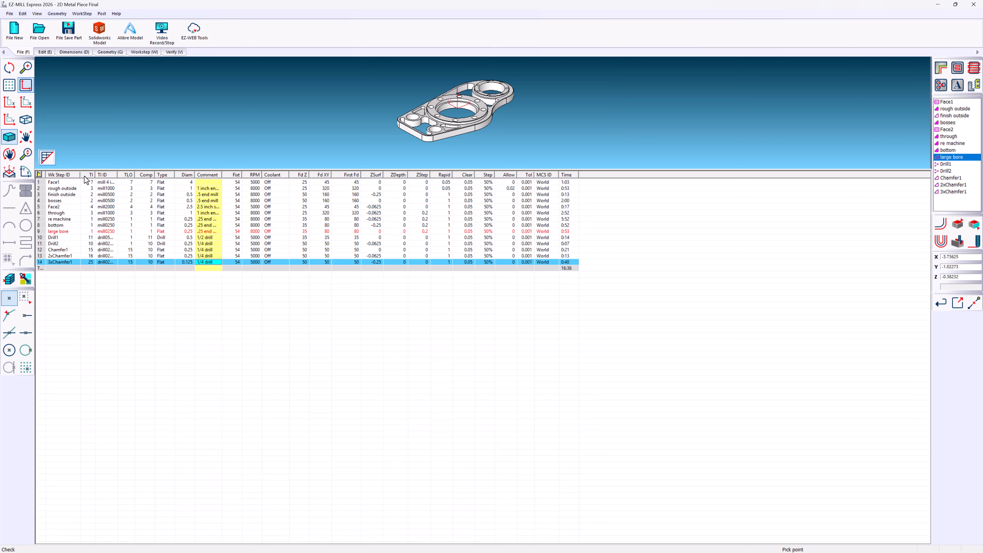
drag(86, 177, 174, 180)
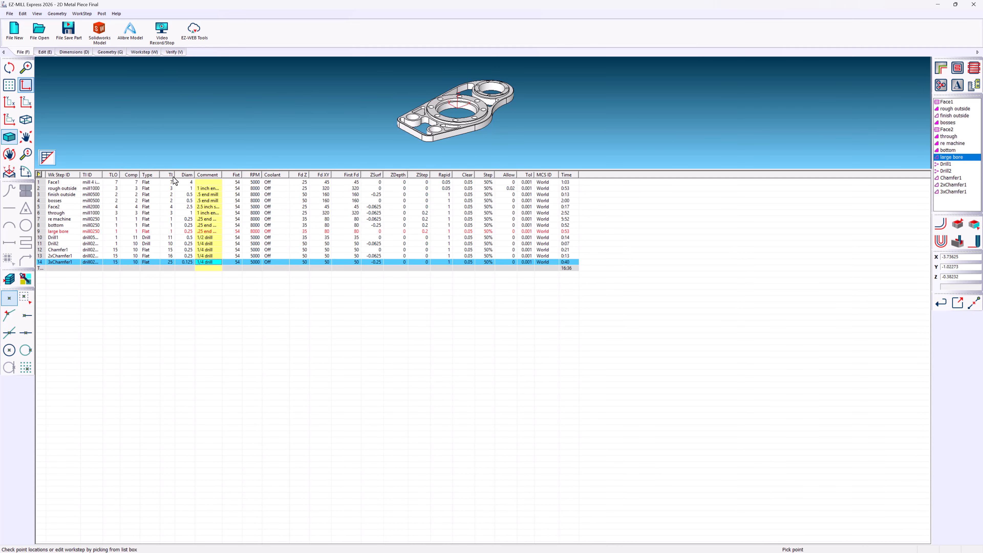
Set the tool number of Chamfer1, 2xChamfer1 and 3xChamfer1 to 12 and the diameter of 3xChamfer1 to 0.25 in the workstep table.
click(177, 249)
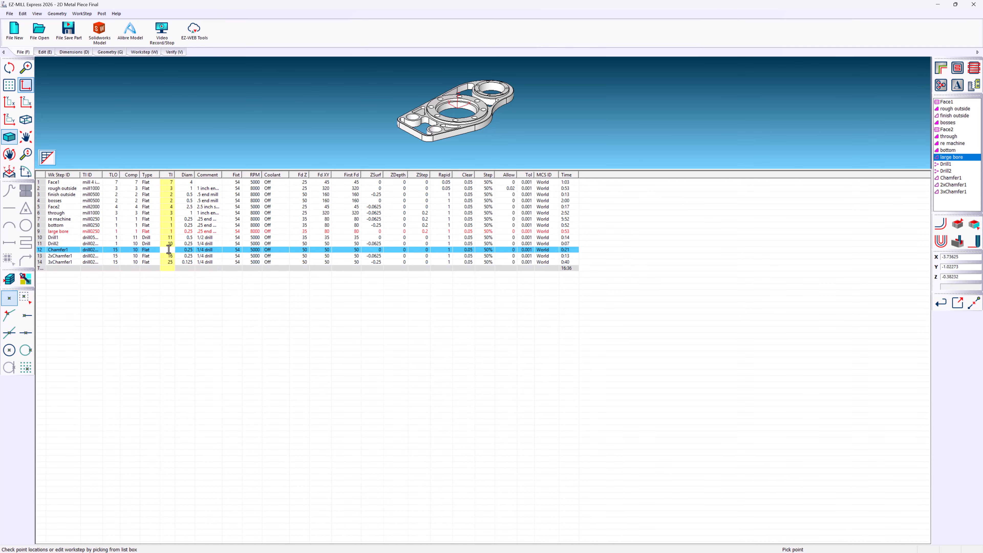
click(178, 250)
text(12)
click(172, 255)
text(12)
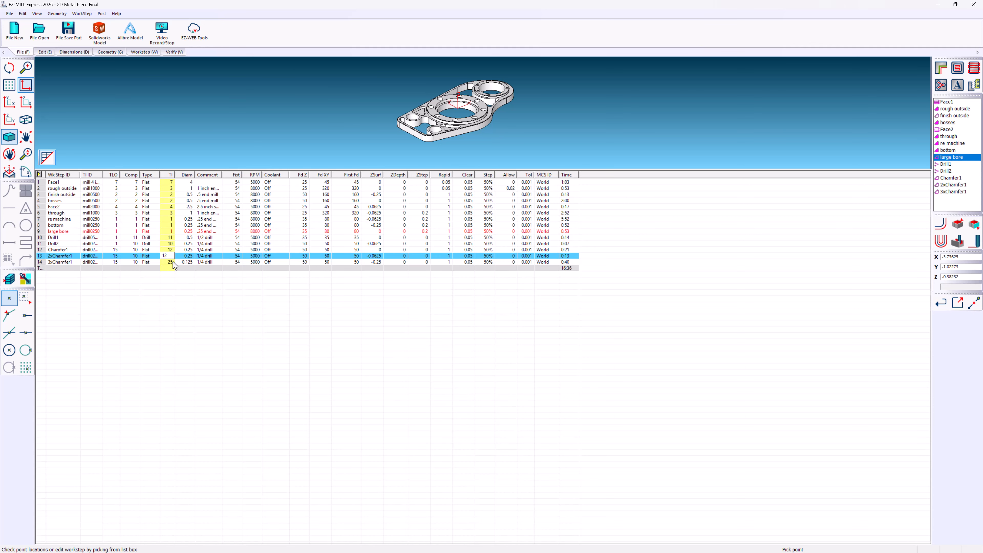
click(172, 261)
click(180, 262)
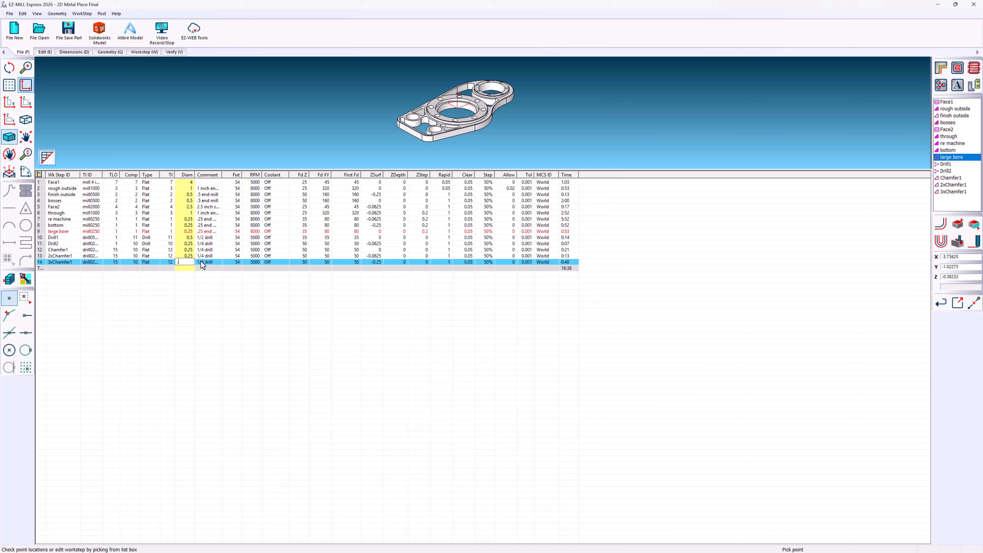
Change the comments of 3xChamfer1, 2xChamfer1 and Chamfer1 to "chamfer" and close the workstep table.
click(200, 260)
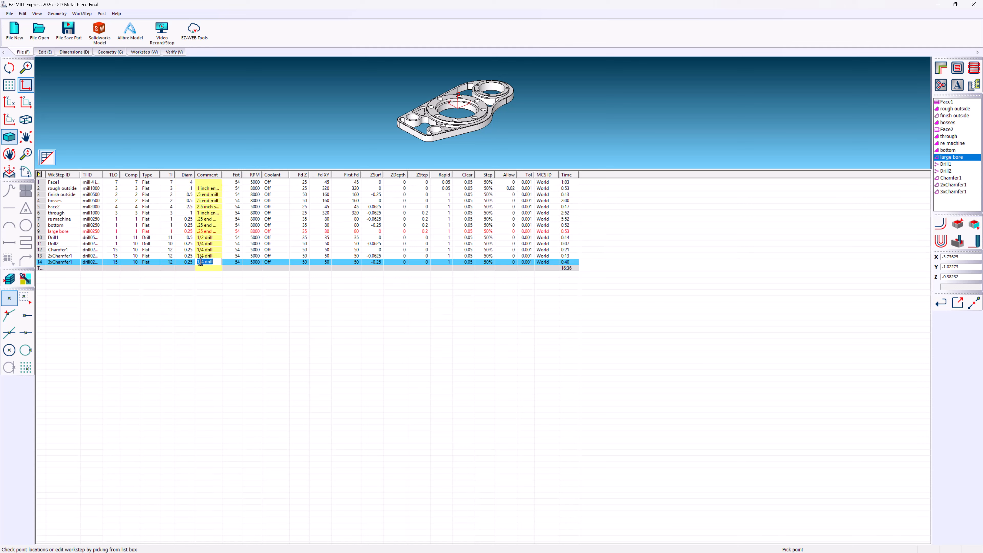
text(chamfer)
click(220, 255)
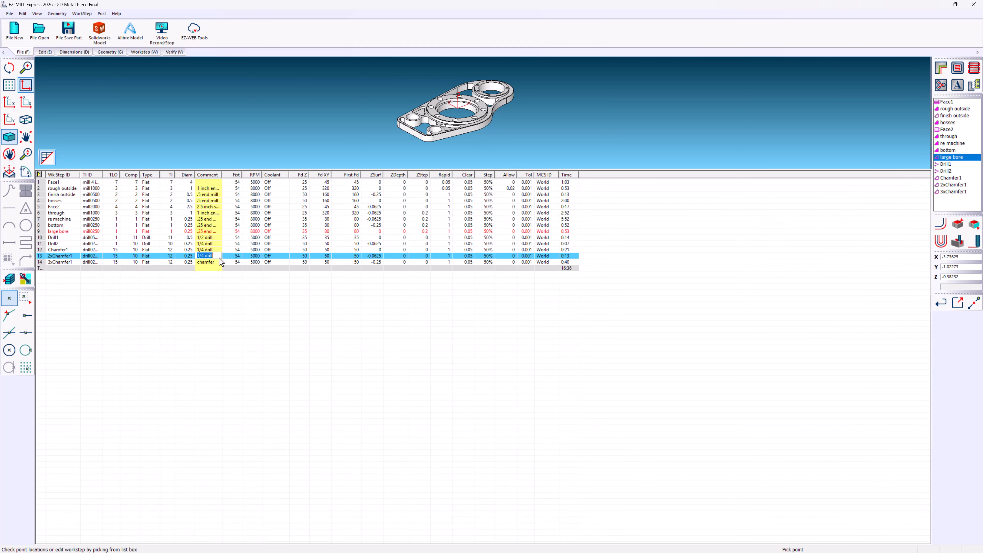
text(chamfer)
click(222, 251)
text(chamfer)
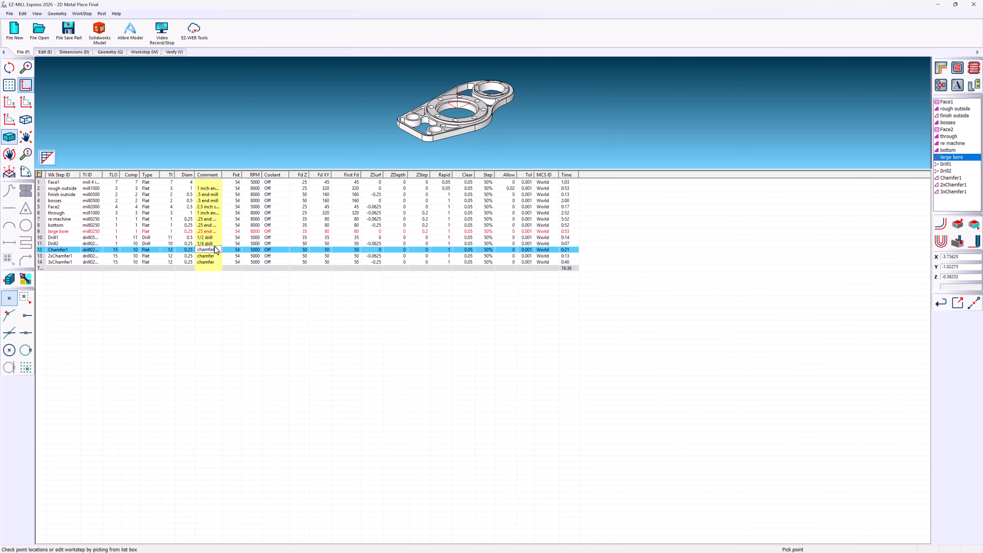
click(51, 157)
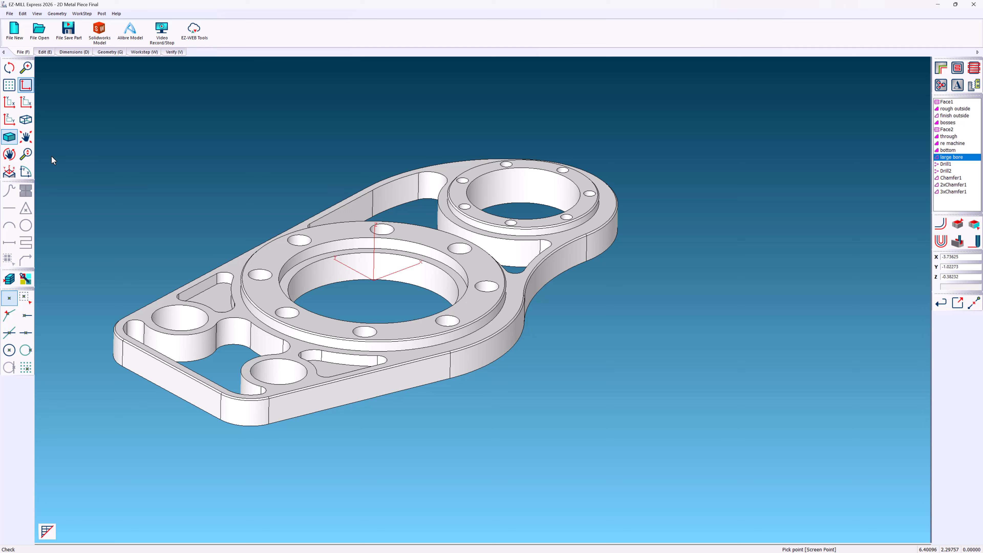
Move the large bore workstep down to the end of the workstep list.
key(Right)
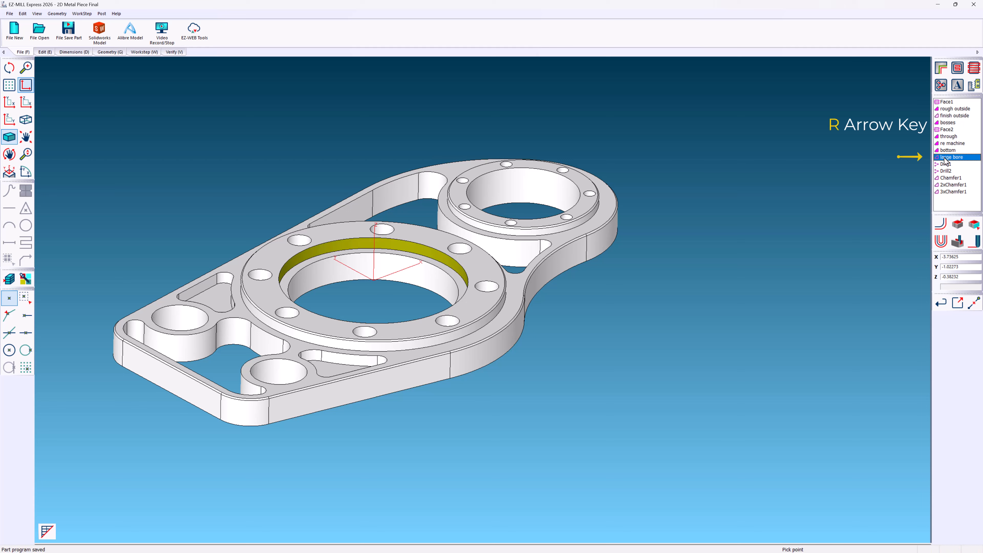
key(Right)
key(Right)
key(Right)
key(Right)
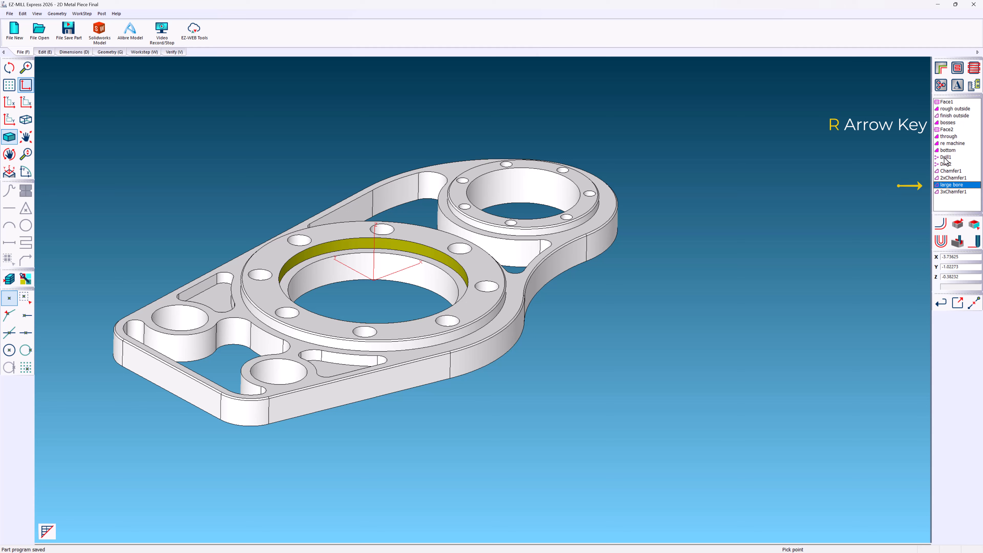
key(Right)
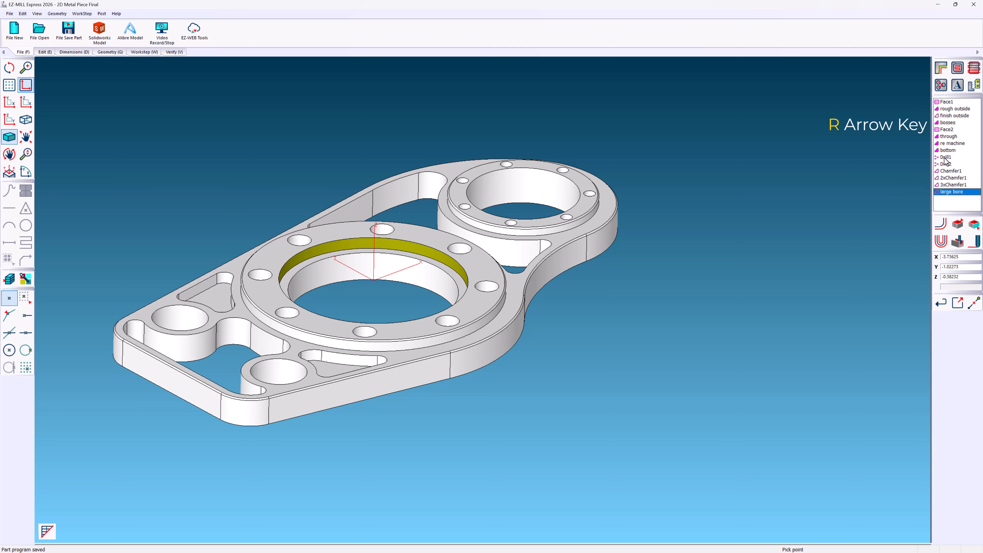
Move the large bore workstep back up to its place directly after the bottom workstep.
key(Left)
key(Left)
key(Left)
key(Left)
key(Left)
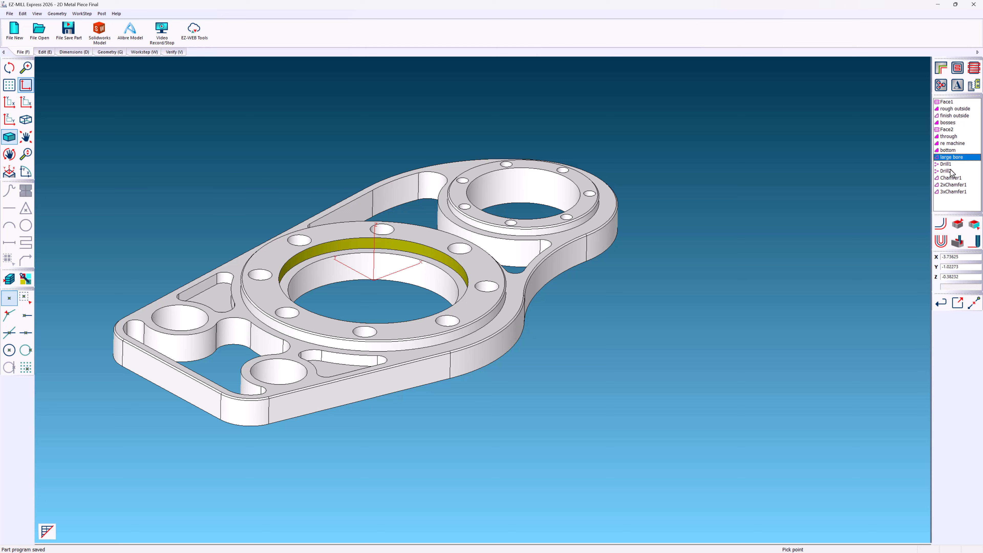
Deactivate the Chamfer1, 2xChamfer1 and 3xChamfer1 worksteps together.
drag(950, 177, 953, 187)
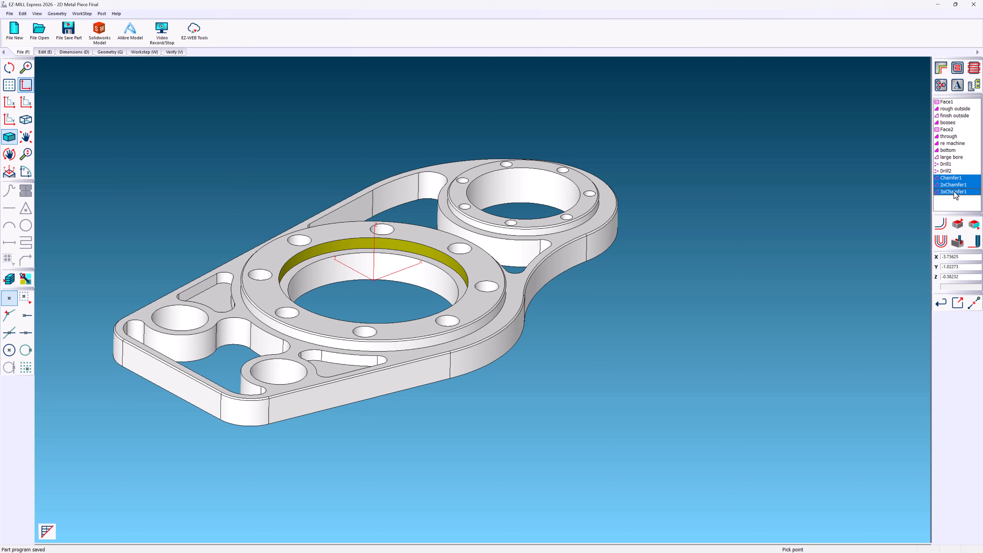
right_click(954, 191)
click(953, 200)
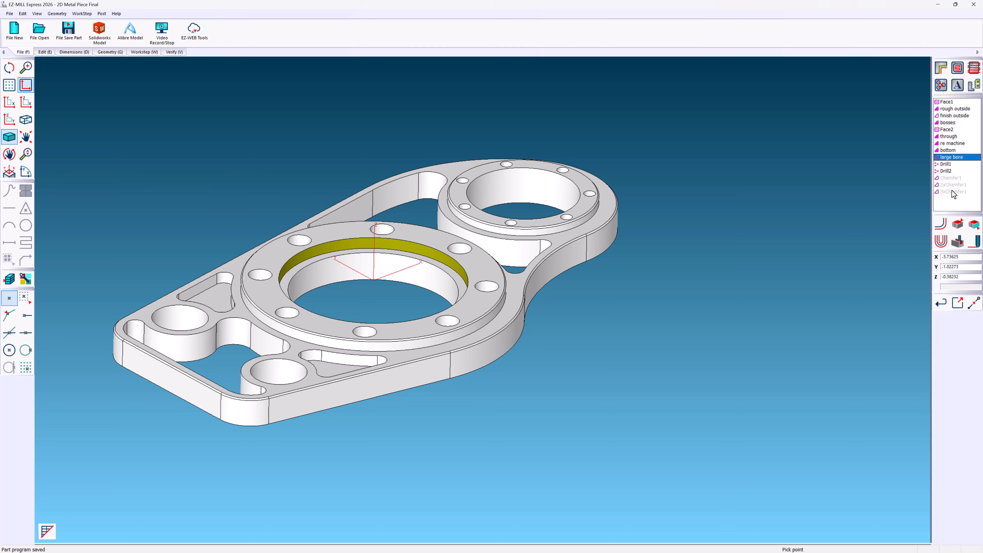
Reactivate the three deactivated chamfer worksteps together.
drag(954, 179, 955, 193)
right_click(953, 192)
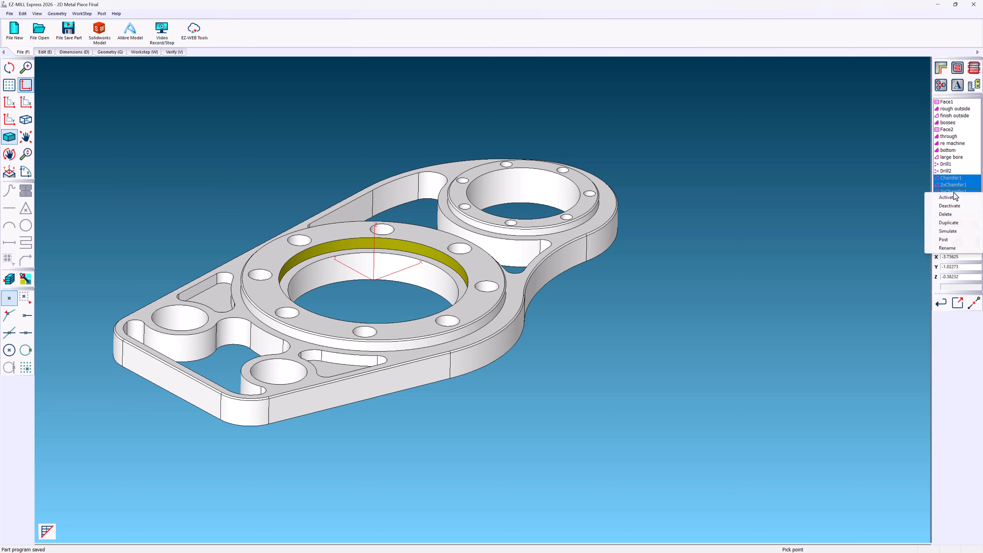
click(953, 194)
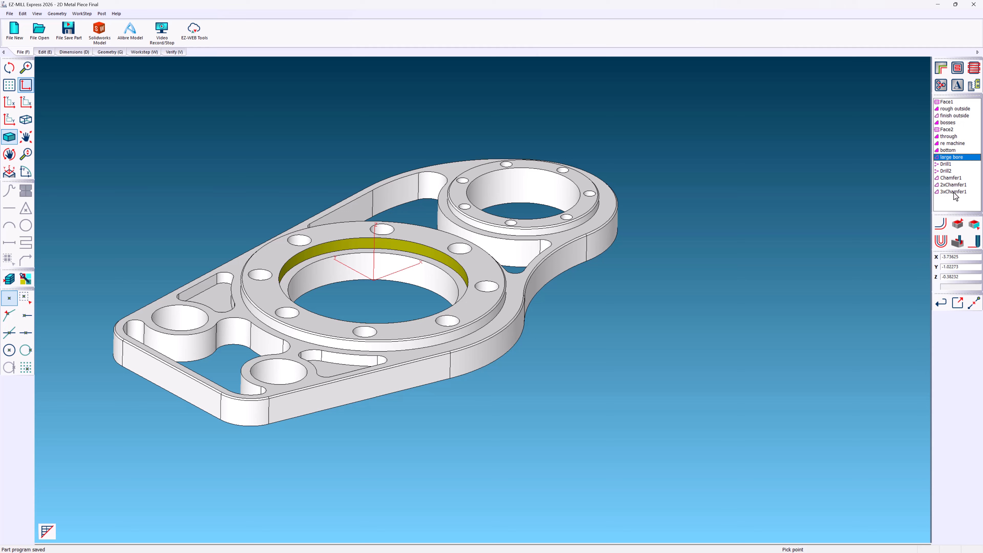
Edit the machining surfaces of Drill1, clearing the selection and reselecting all eight equal holes on the large bore's boss.
click(941, 164)
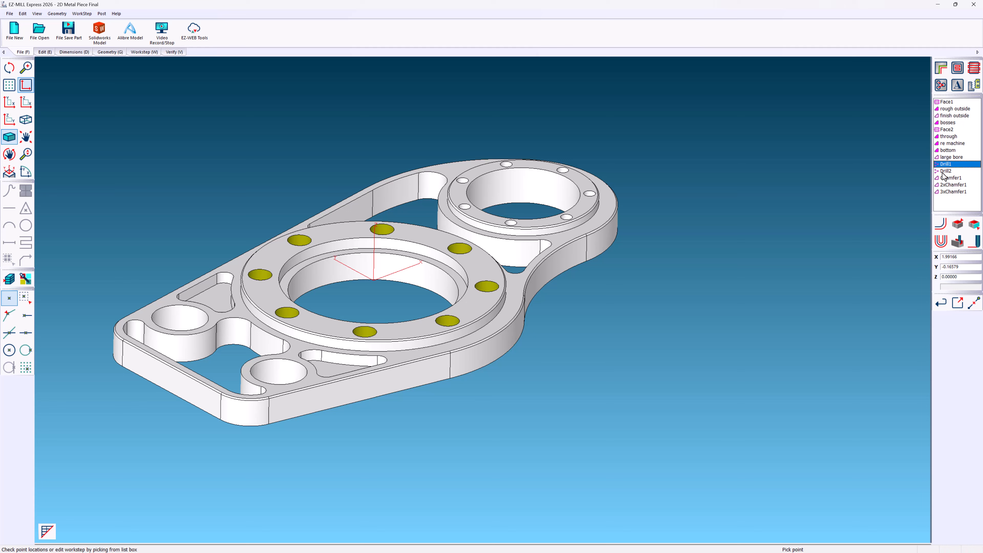
click(955, 227)
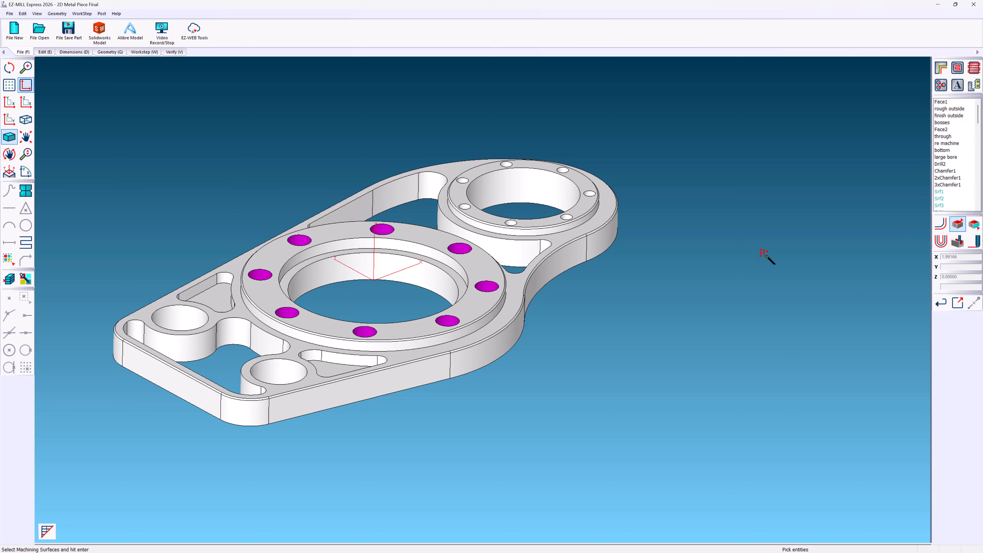
click(702, 259)
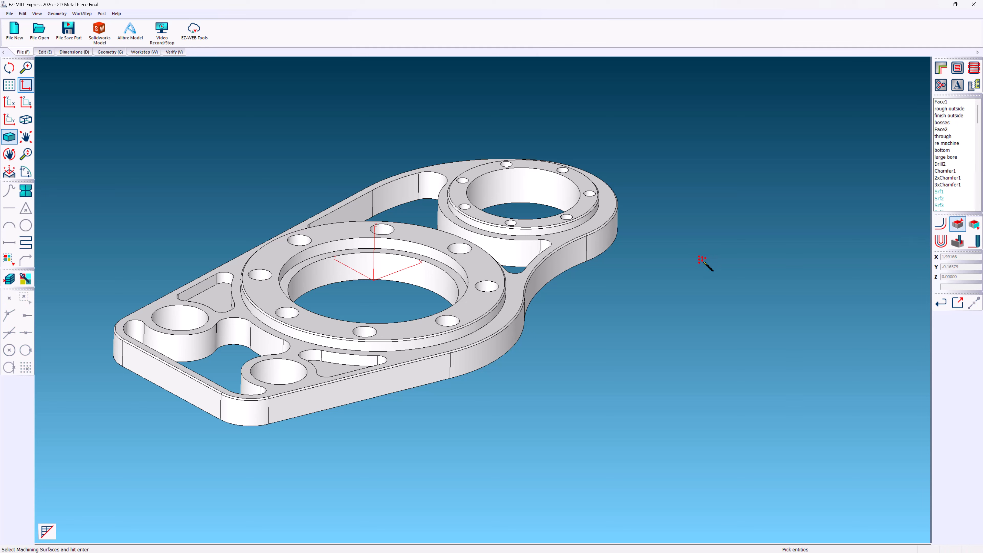
click(463, 257)
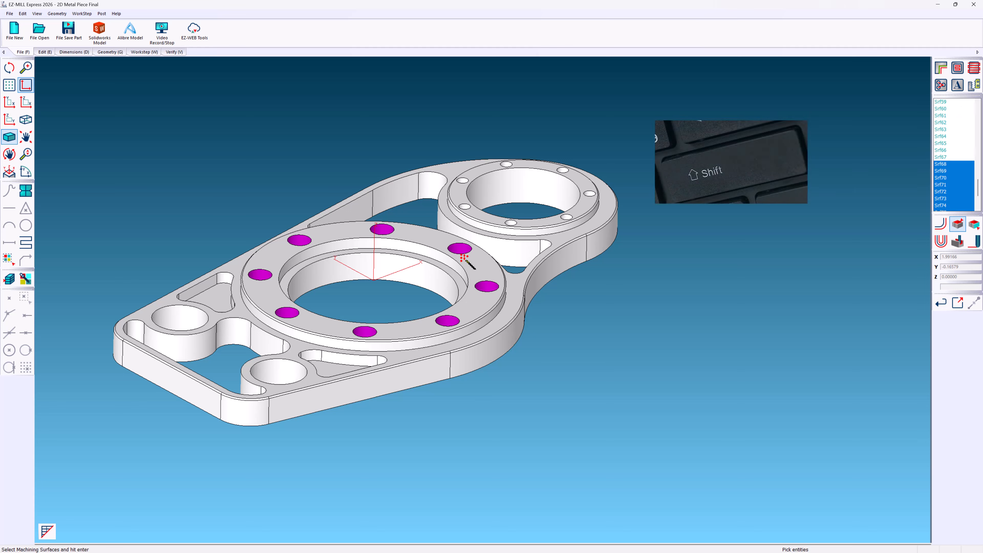
Deselect three of the large boss's holes individually, reselect all eight and confirm them as Drill1's machining surfaces.
shift+click(462, 252)
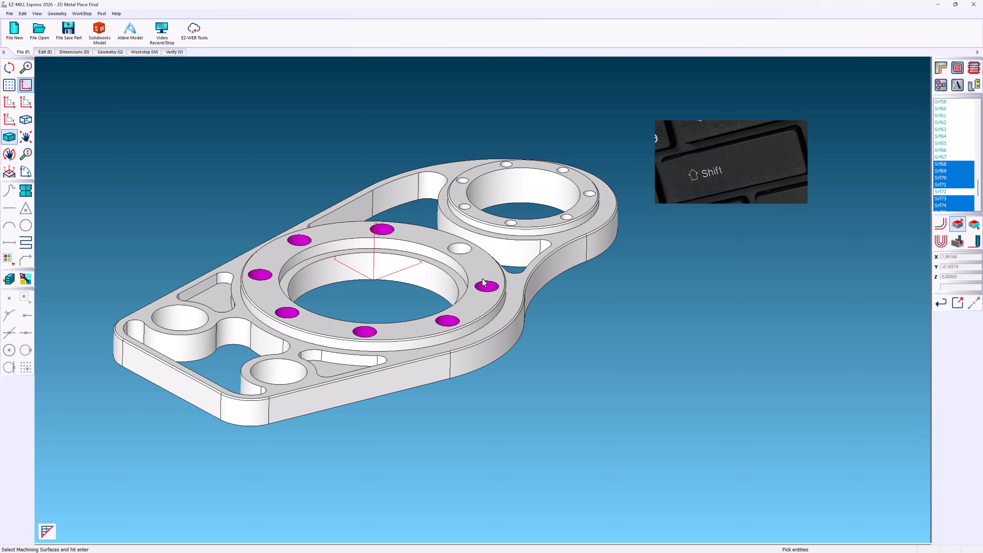
shift+click(488, 287)
shift+click(448, 320)
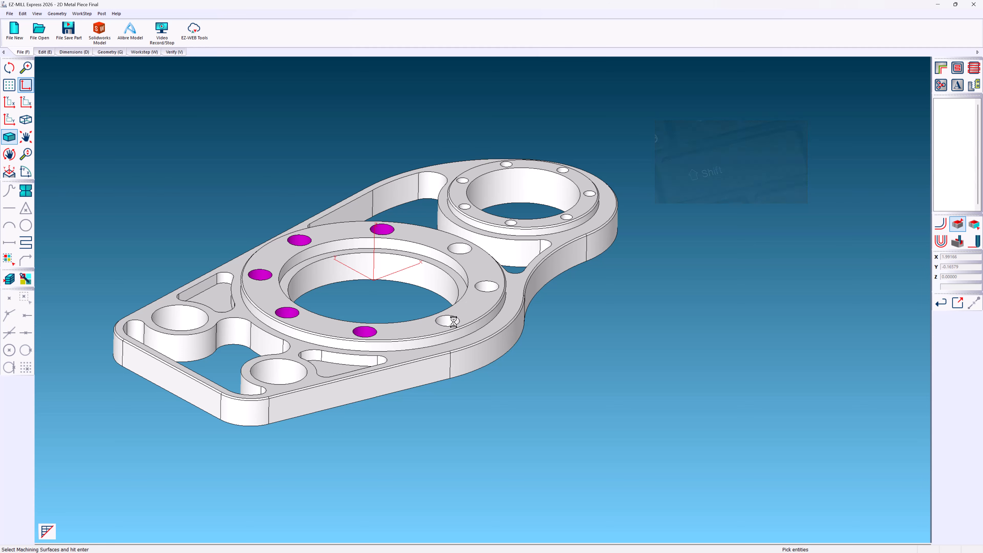
click(458, 326)
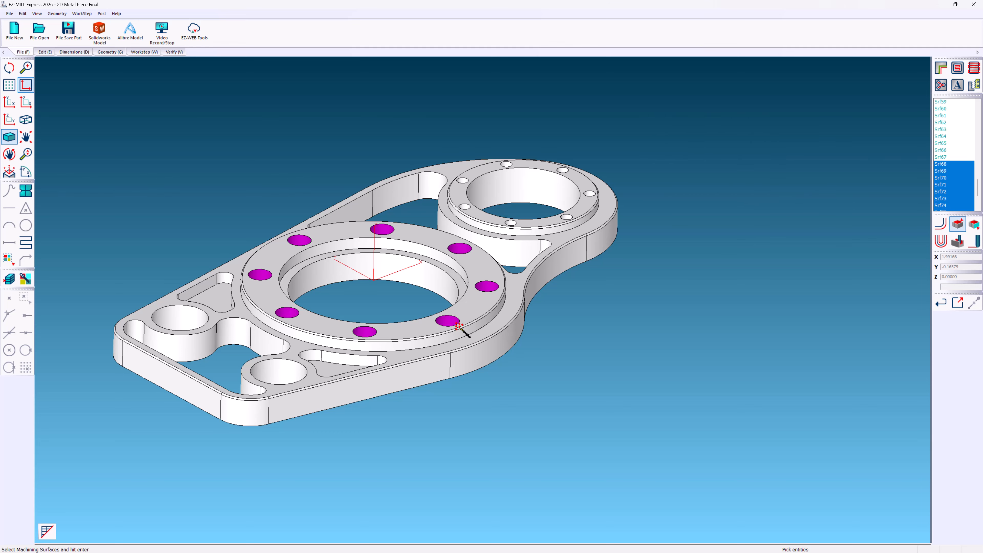
key(Return)
Simulate all worksteps in 3D and inspect the worksteps that cut the plate's outer wall and the small bore by picking those surfaces.
click(957, 241)
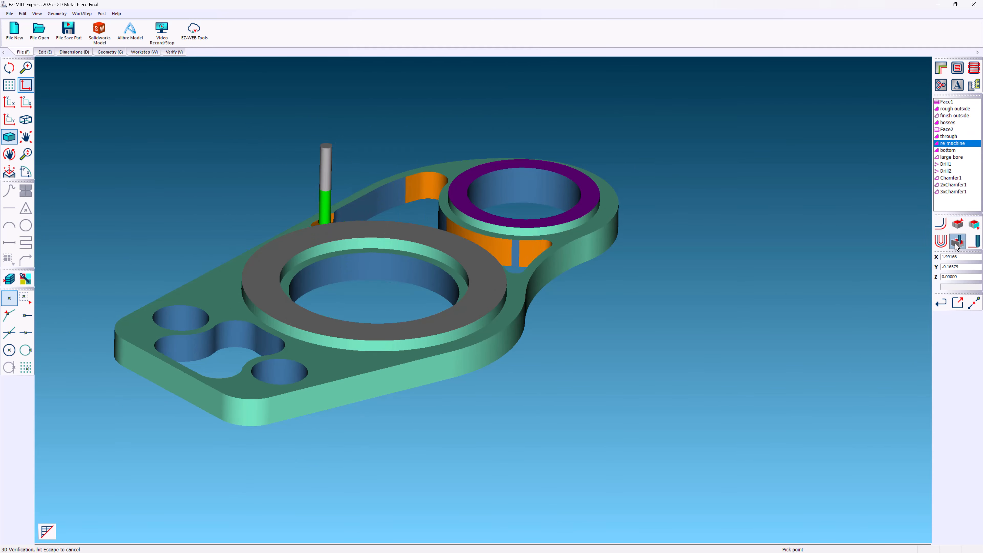
click(593, 257)
click(901, 290)
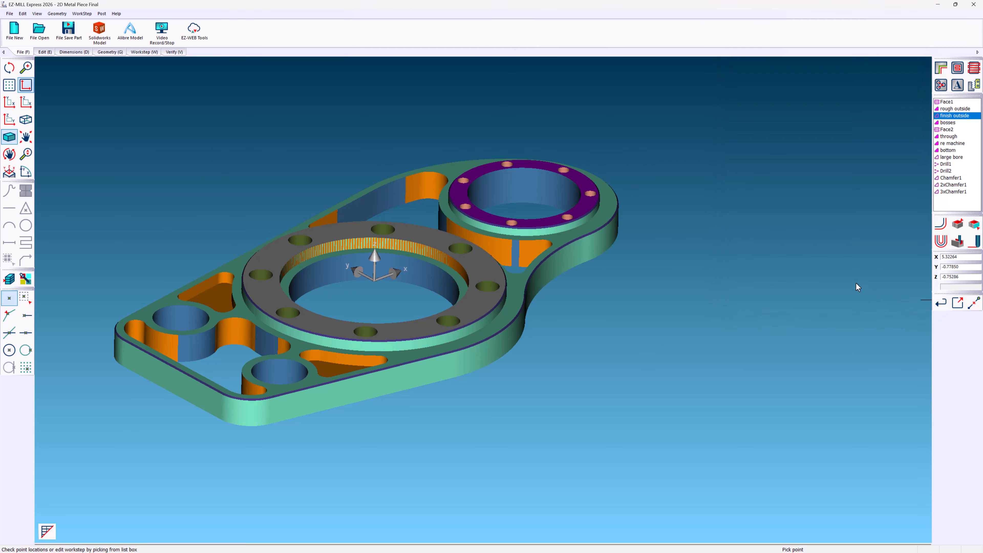
click(535, 193)
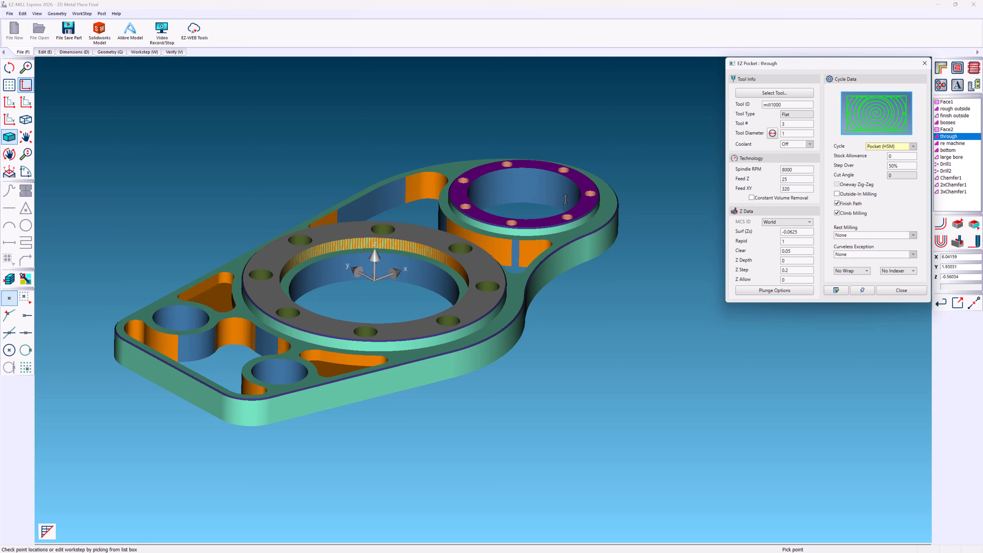
click(887, 291)
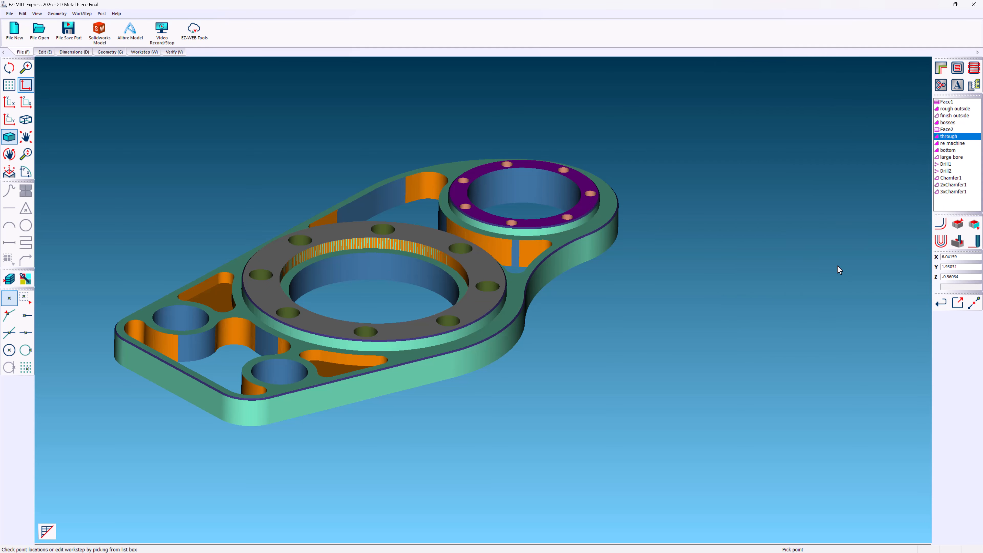
Lower the 3D preview speed slightly in the simulation setup and run the 3D simulation.
click(175, 53)
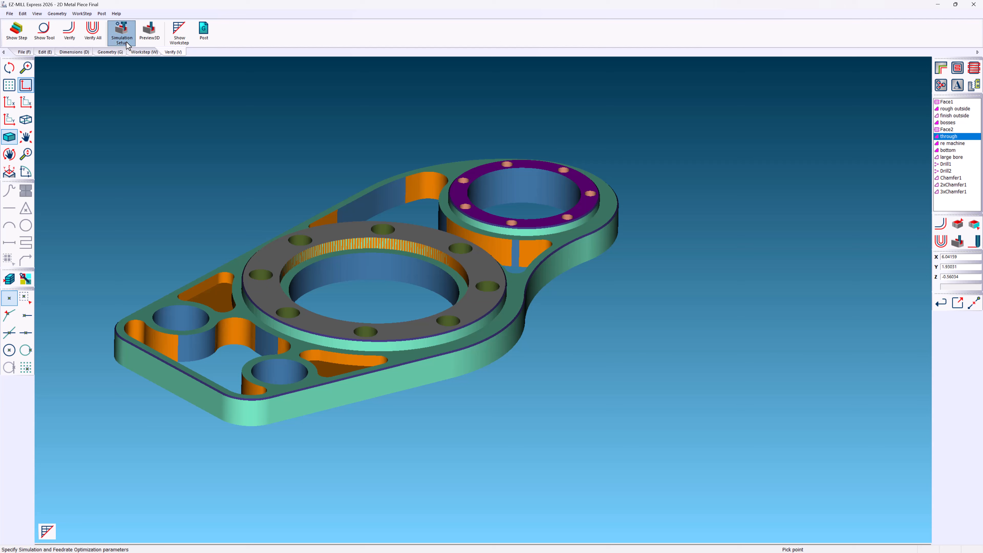
click(123, 33)
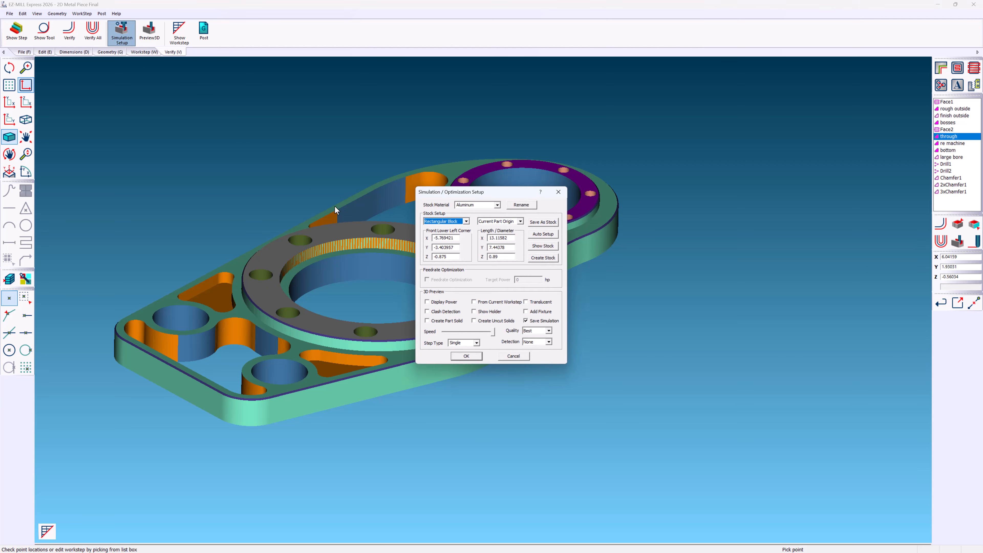
mouse_move(493, 332)
mouse_down()
mouse_move(477, 332)
mouse_move(488, 332)
mouse_up()
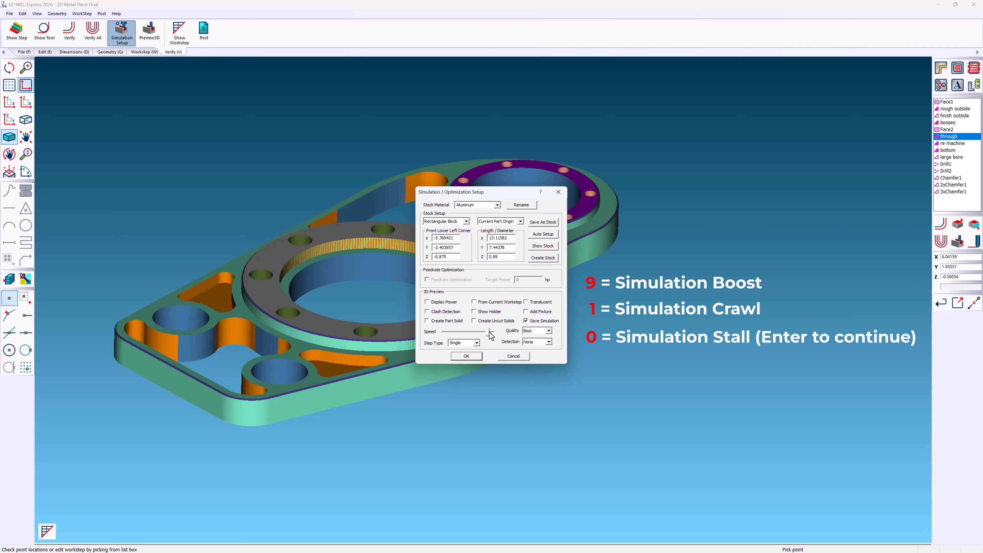
click(466, 356)
click(958, 241)
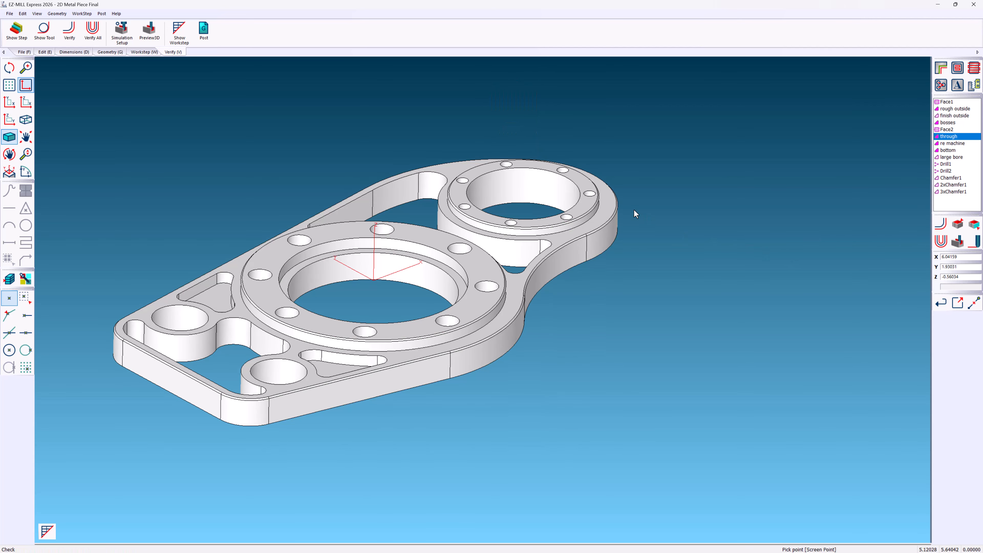
Enable From Current Workstep in the simulation setup and run the 3D simulation starting at the bottom workstep.
click(121, 41)
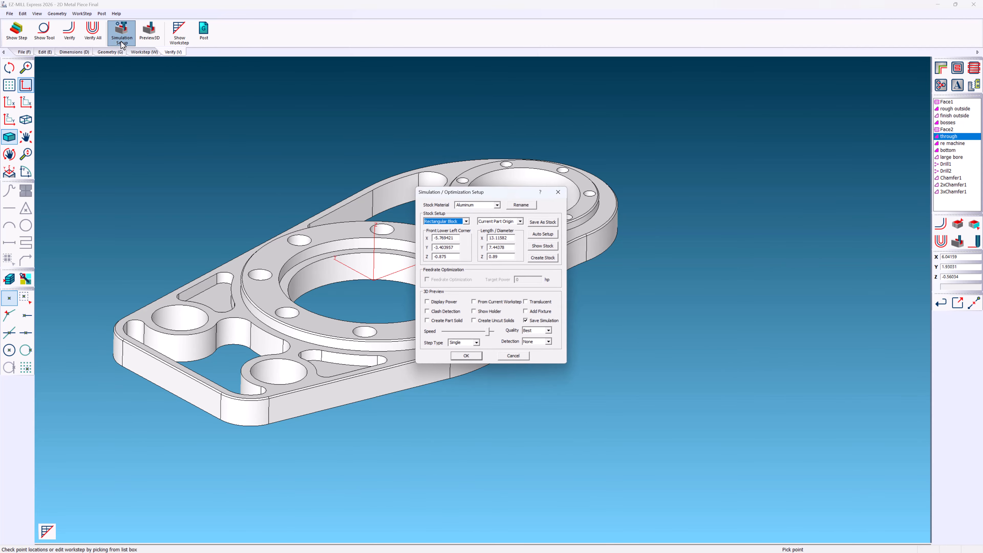
click(474, 301)
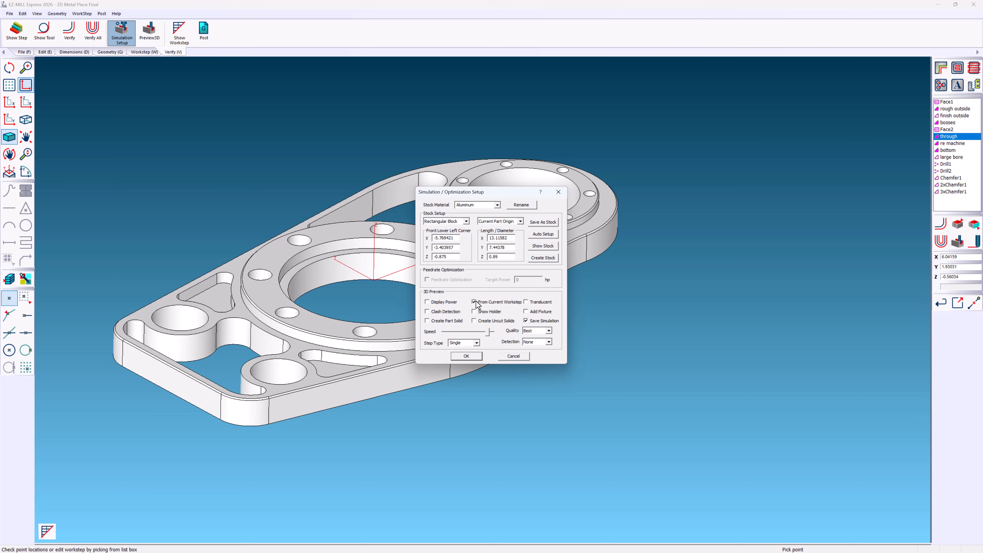
click(478, 356)
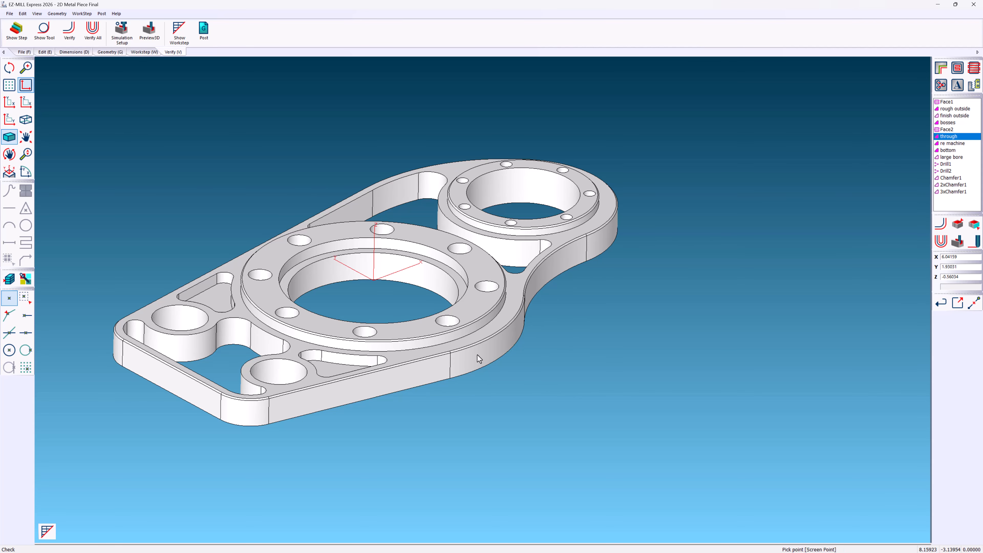
click(945, 151)
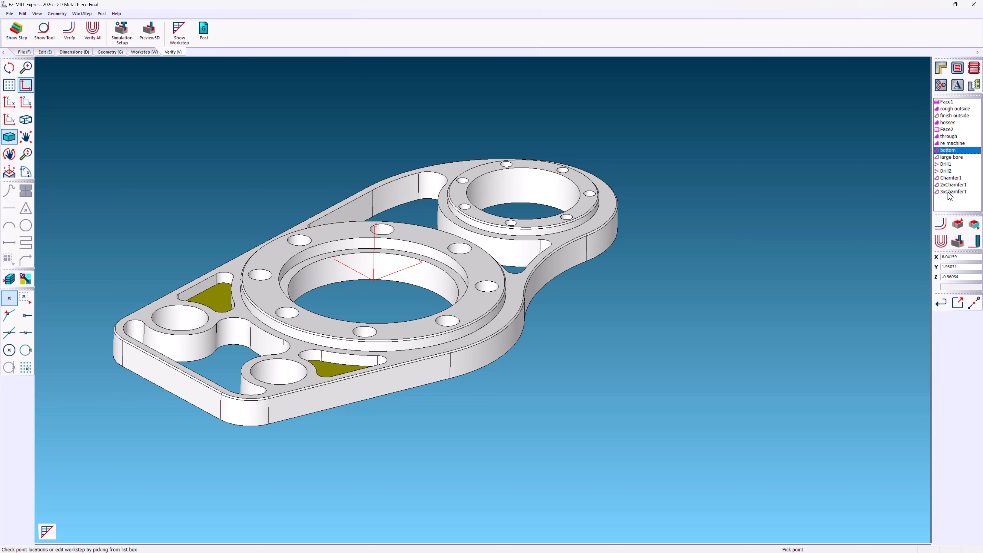
click(956, 241)
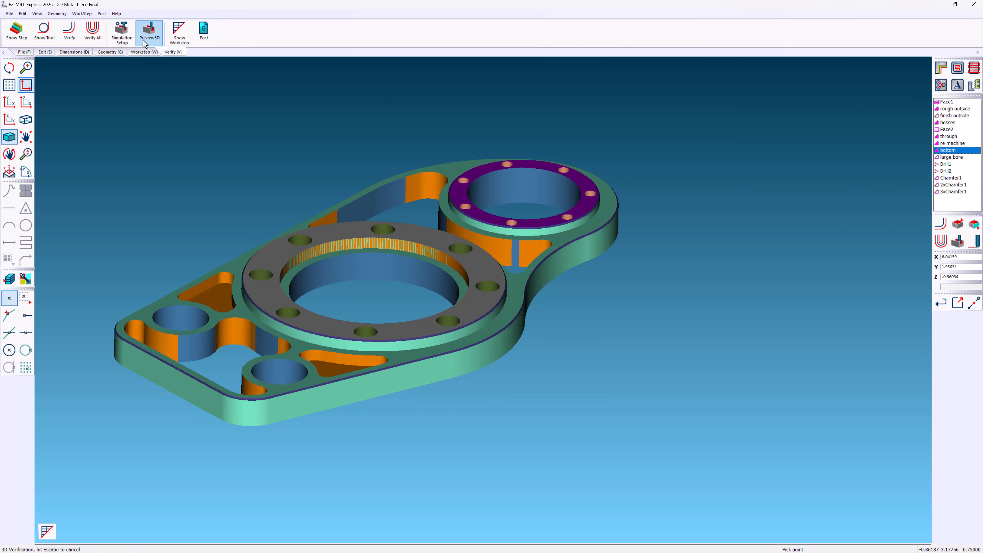
Disable From Current Workstep and enable Show Holder in the simulation setup, and run the 3D simulation.
click(127, 38)
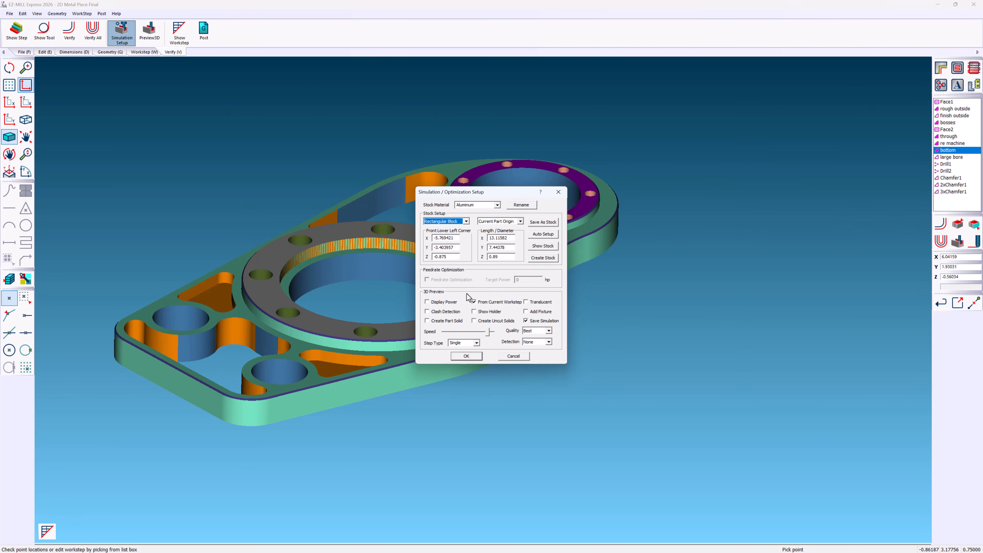
click(475, 302)
click(472, 356)
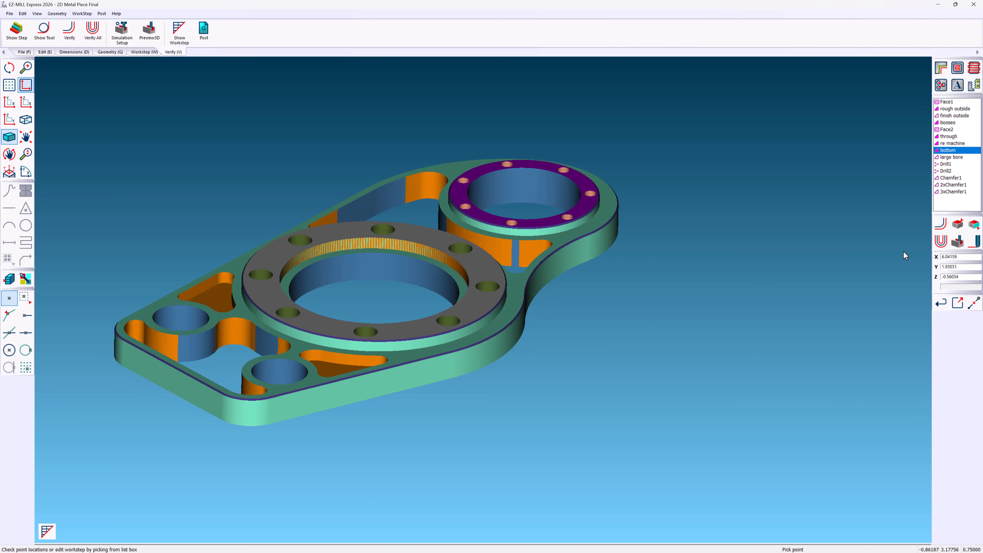
click(941, 240)
click(956, 243)
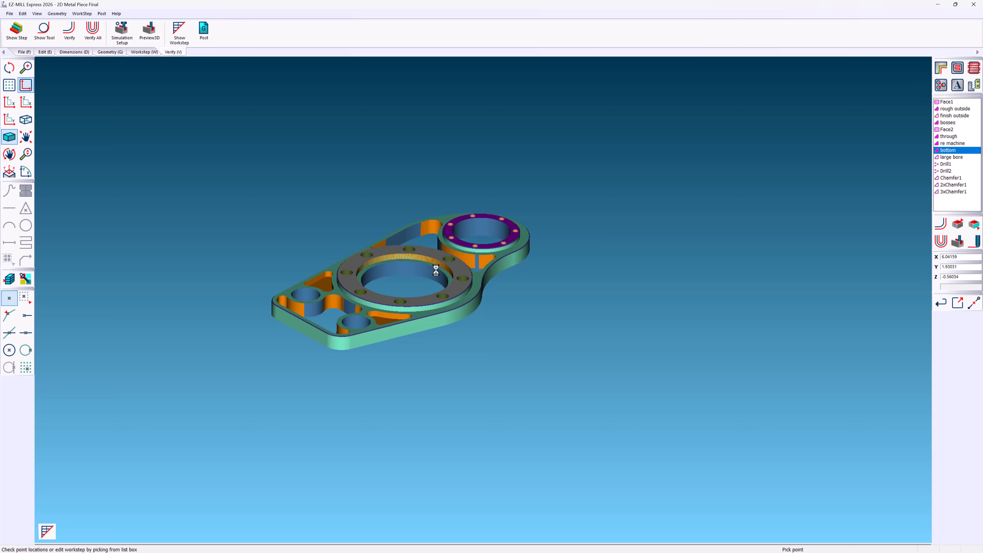
Enable Create Uncut Solids in the simulation setup and run the 3D simulation to compare the cut part with the model.
click(122, 34)
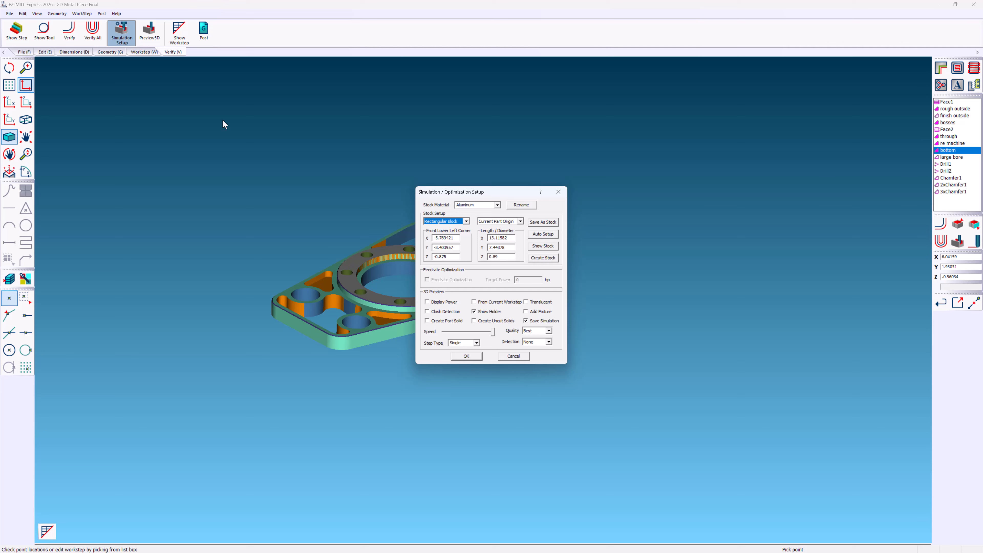
click(478, 323)
click(466, 356)
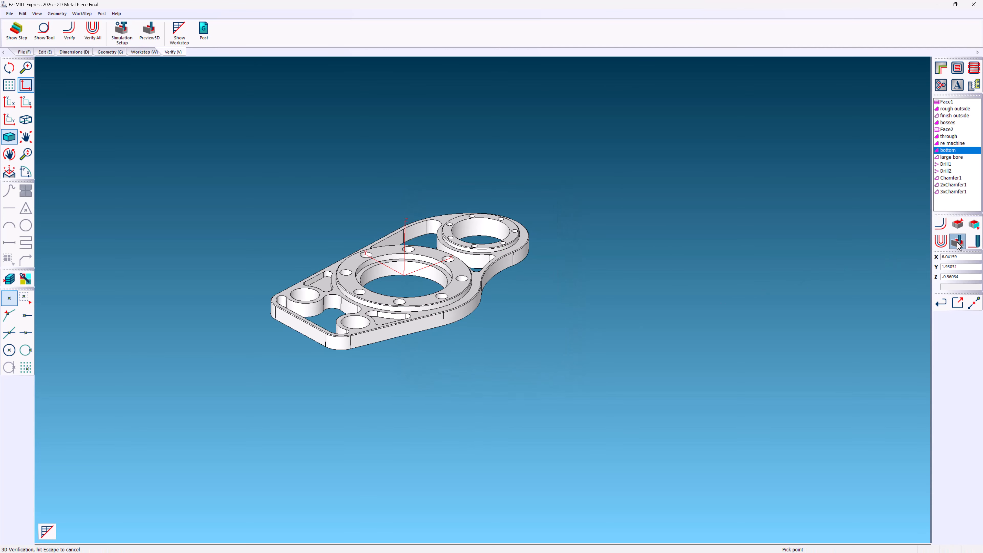
click(957, 240)
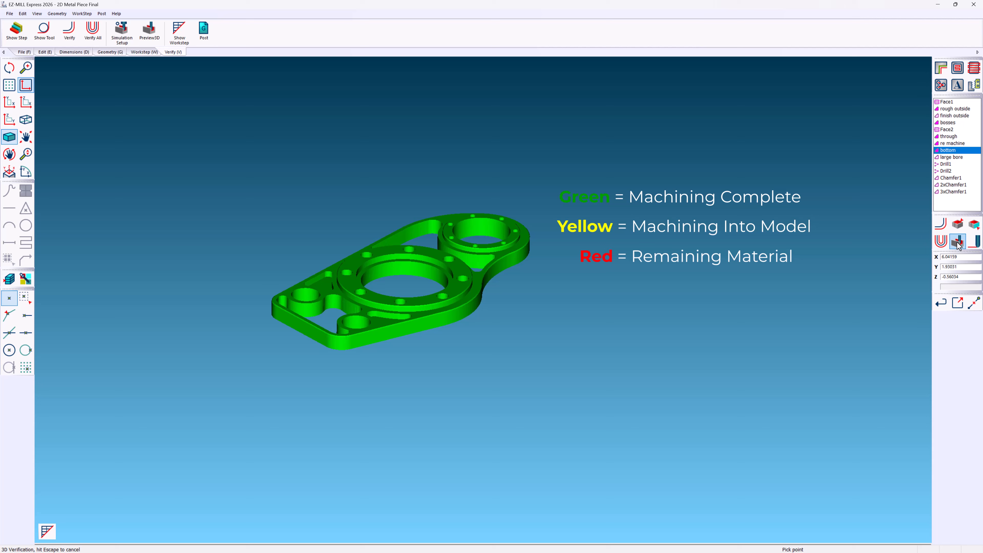
Replace Create Uncut Solids with Clash Detection in the simulation setup and run the 3D simulation with 3xChamfer1 selected.
click(120, 39)
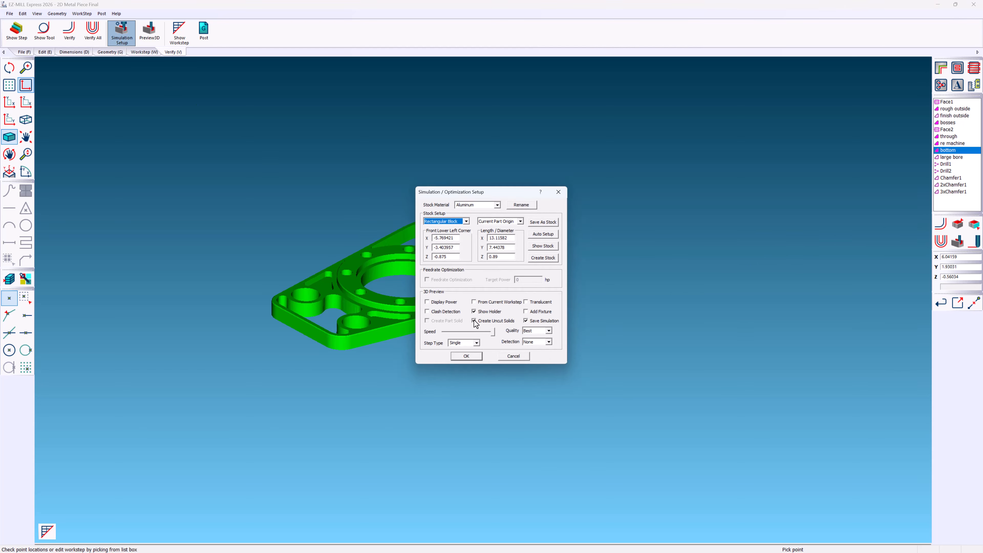
click(435, 314)
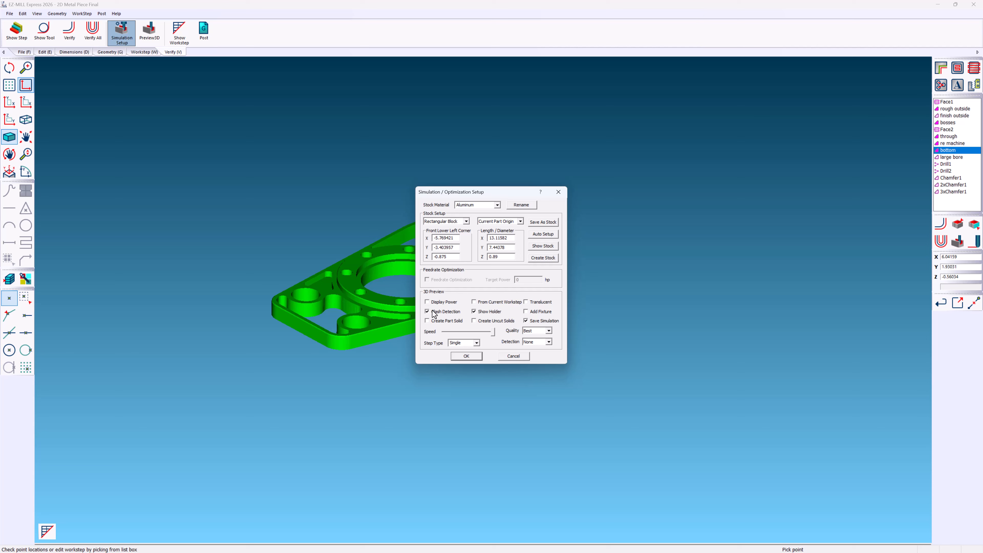
click(471, 356)
click(949, 192)
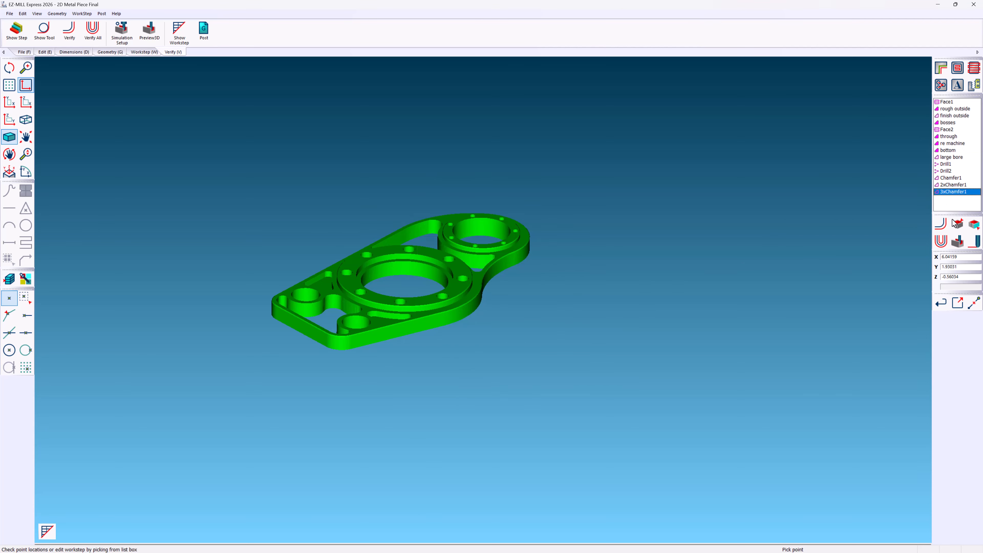
click(959, 241)
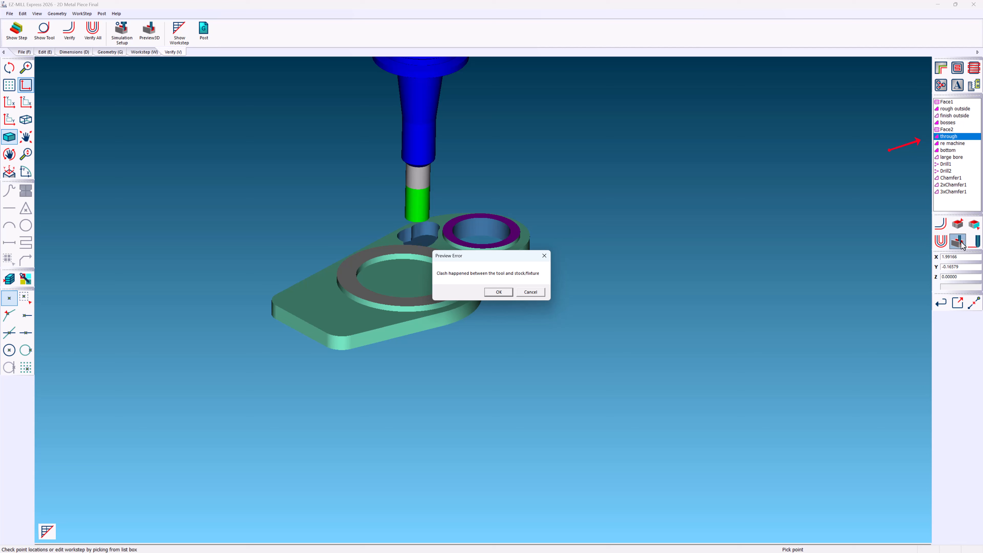
key(Return)
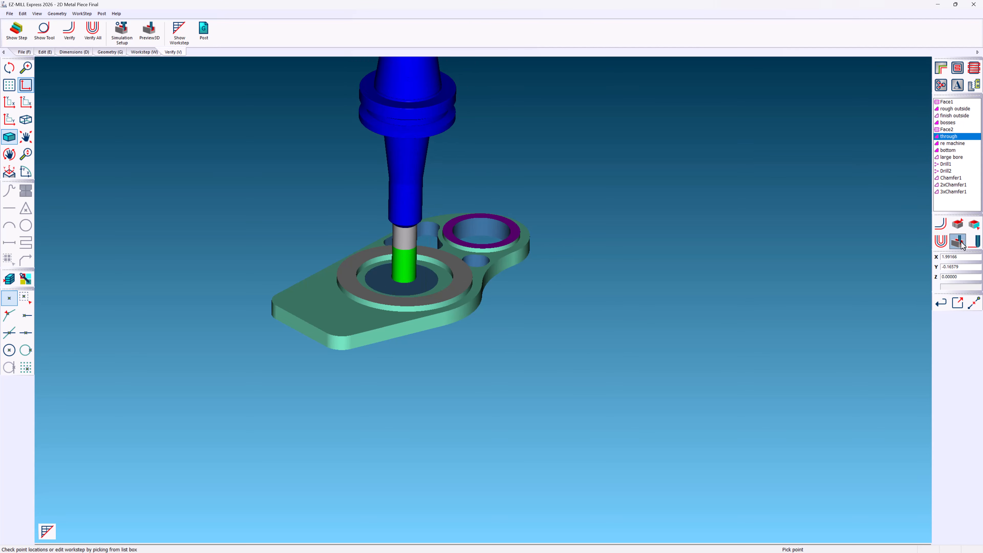
Set the 3D preview's Detection to Features in the simulation setup and run the 3D simulation.
click(122, 33)
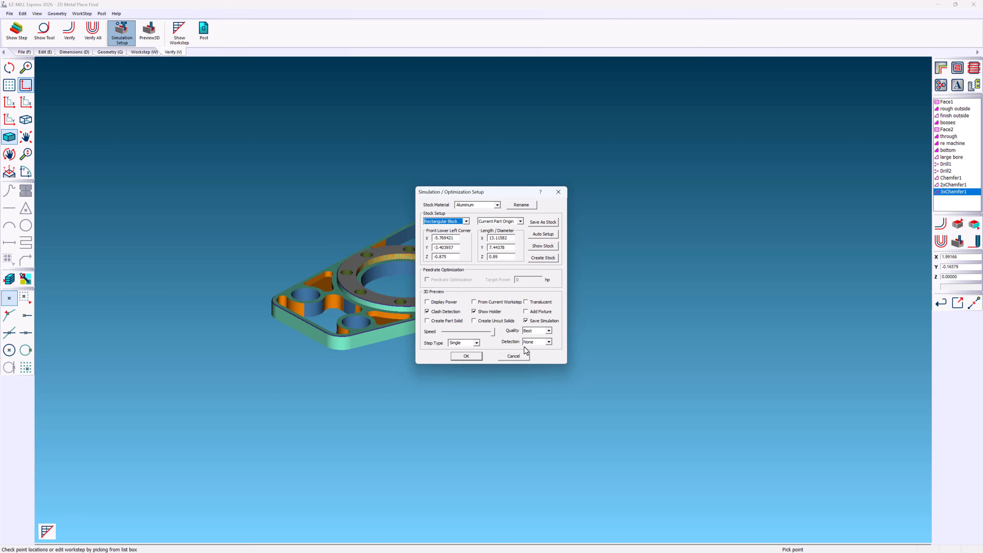
click(549, 341)
click(464, 356)
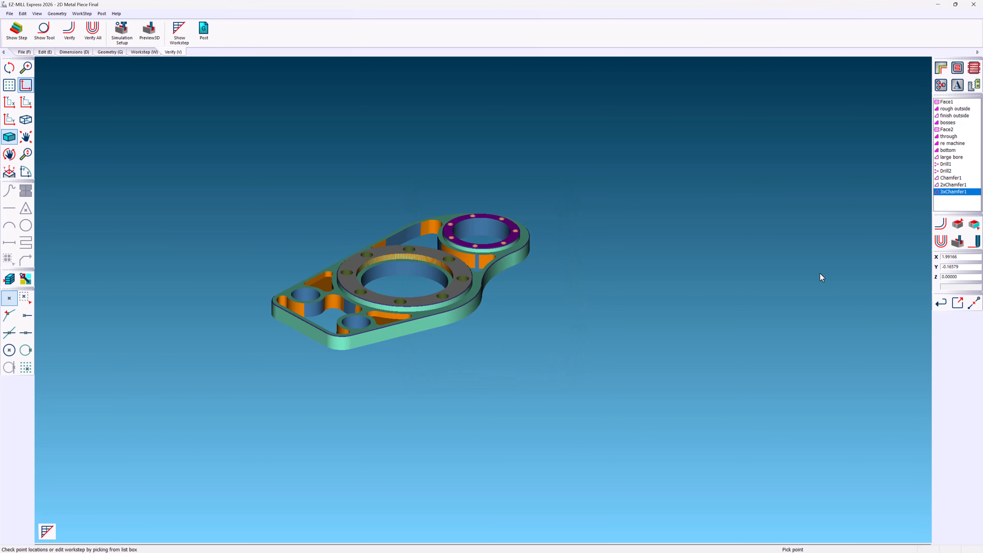
click(958, 243)
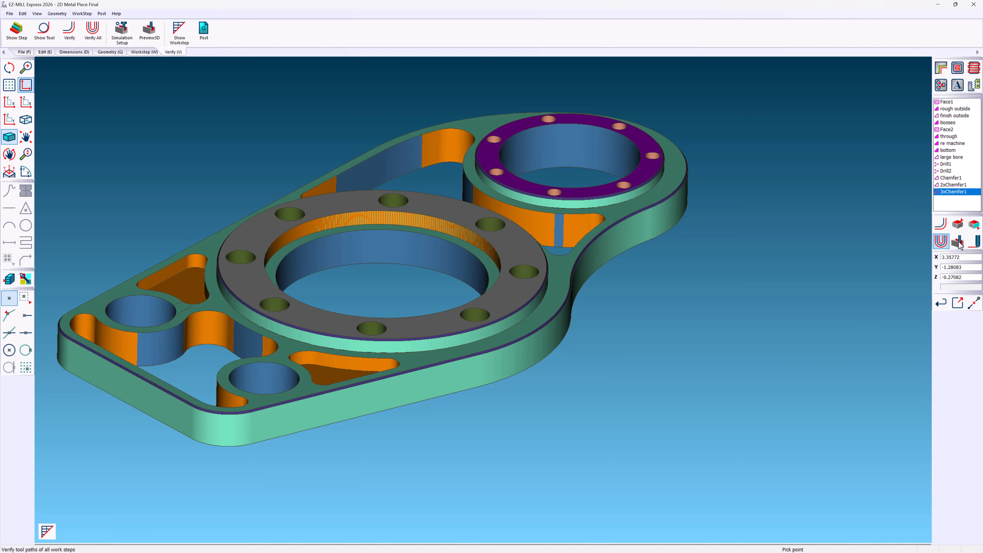
Inspect the feature data of a large boss hole, the small boss bore and the outer edge chamfer on the simulated part.
click(492, 223)
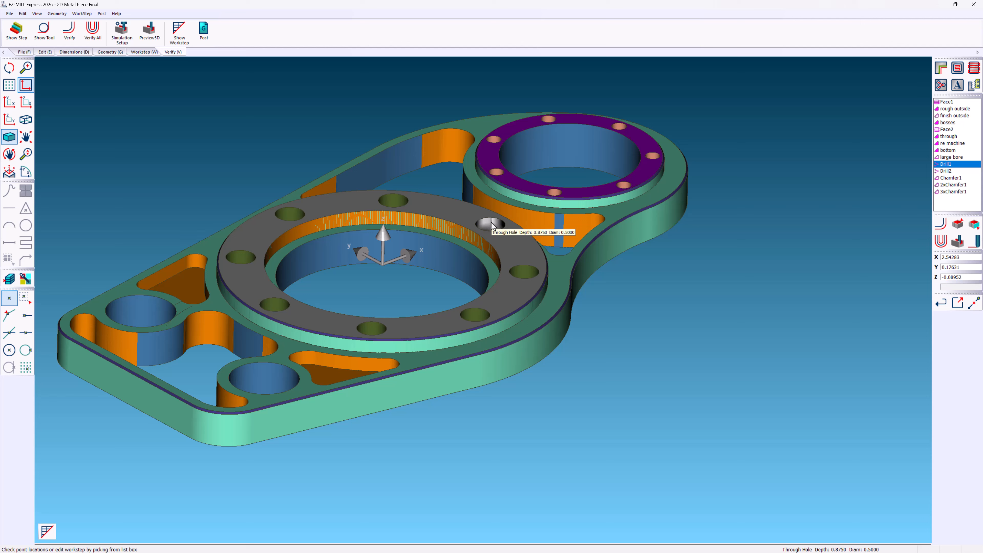
click(562, 149)
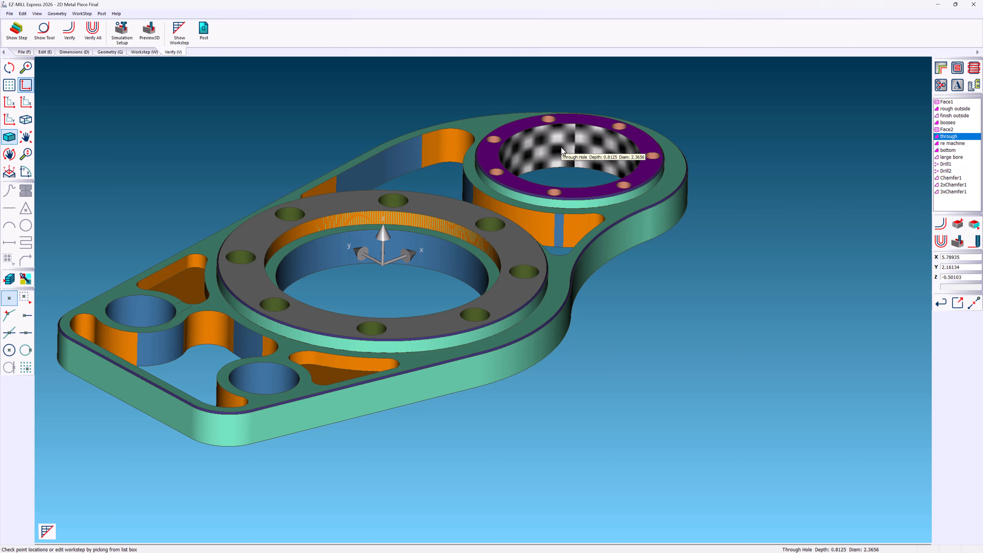
click(635, 214)
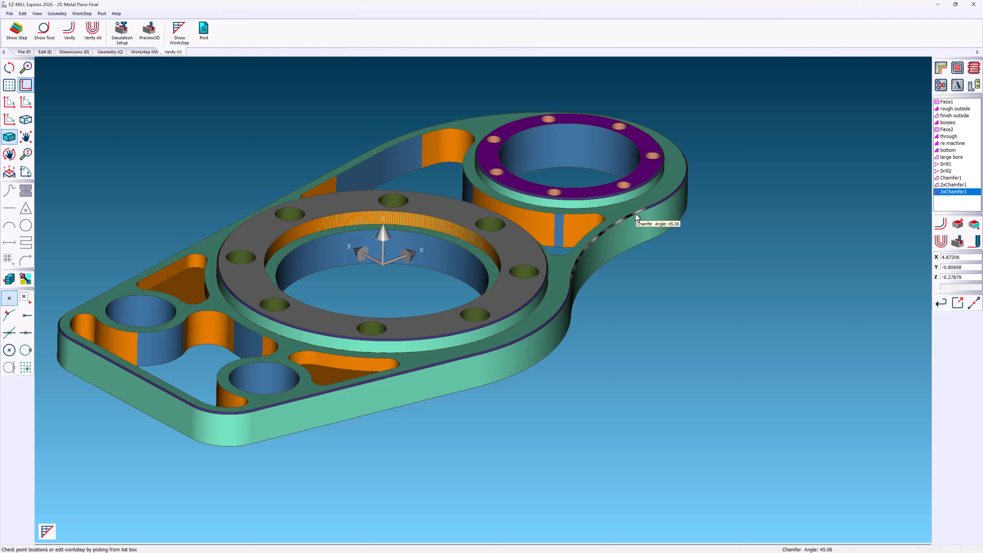
Keep Save Simulation enabled and review the saved stock state at several worksteps, finishing at 3xChamfer1.
click(130, 39)
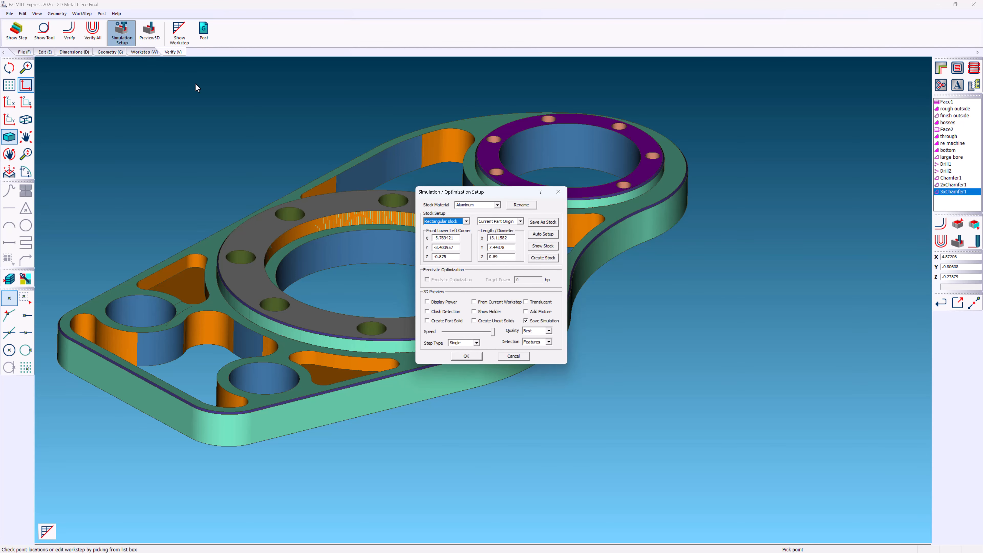
click(526, 321)
click(466, 356)
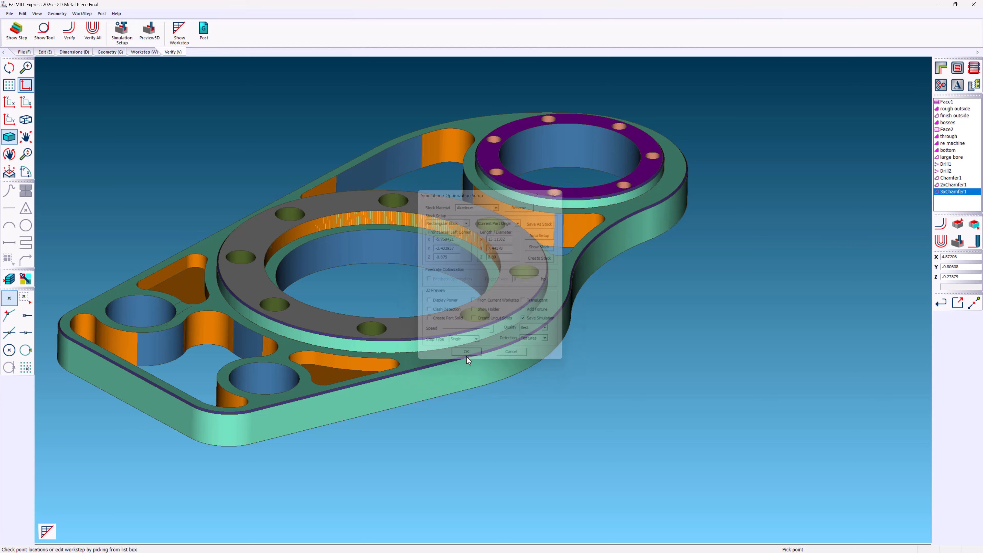
click(941, 171)
click(947, 144)
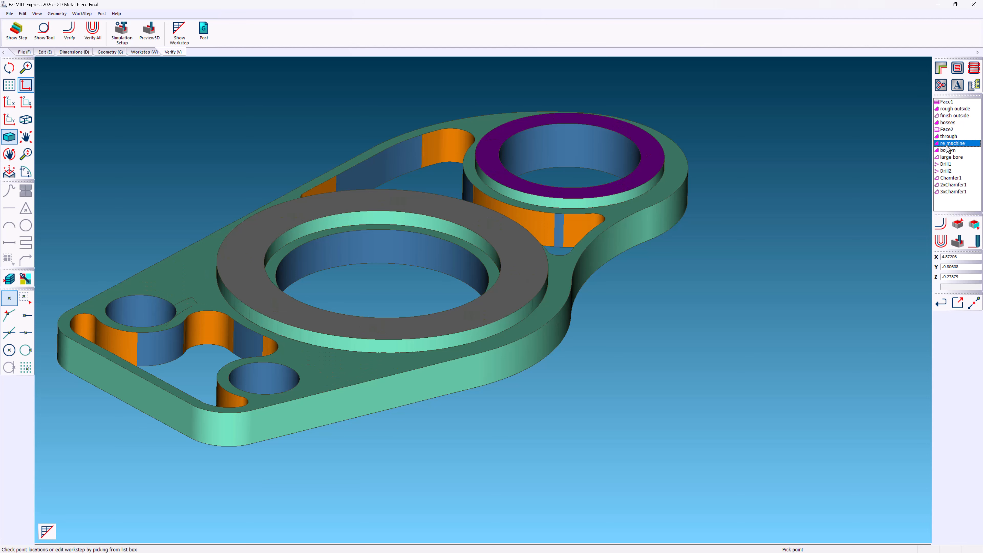
click(946, 130)
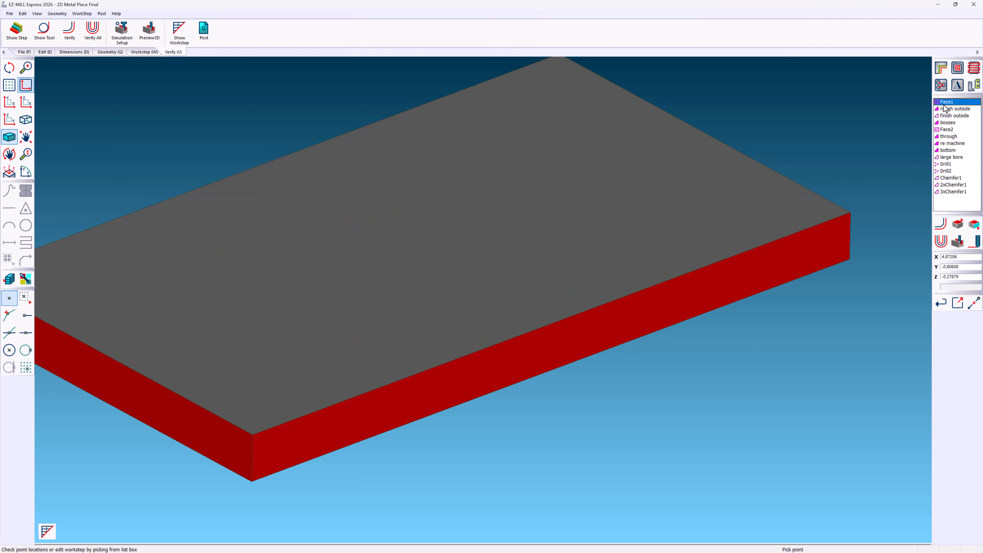
click(948, 136)
click(950, 193)
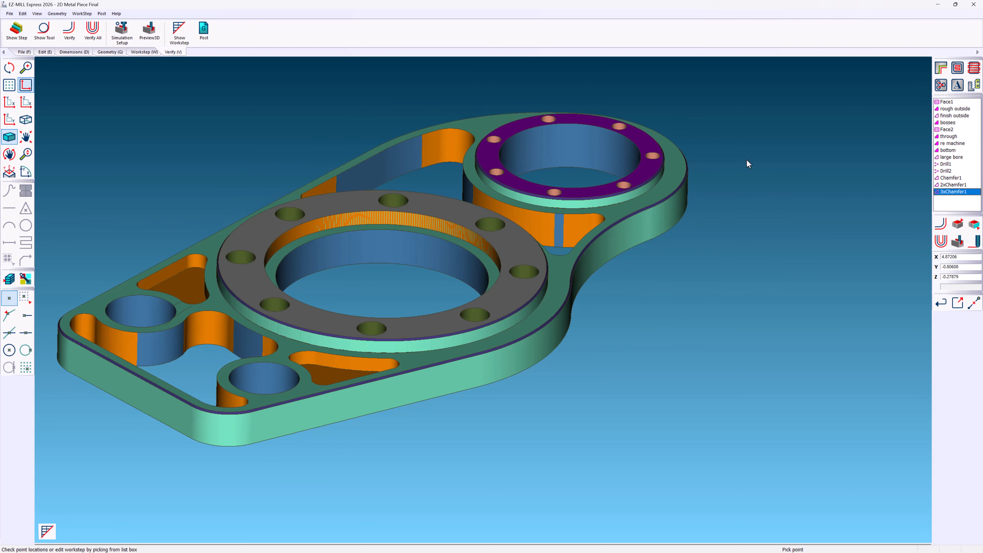
Review the Step Type choices in the simulation setup and keep Single.
click(122, 34)
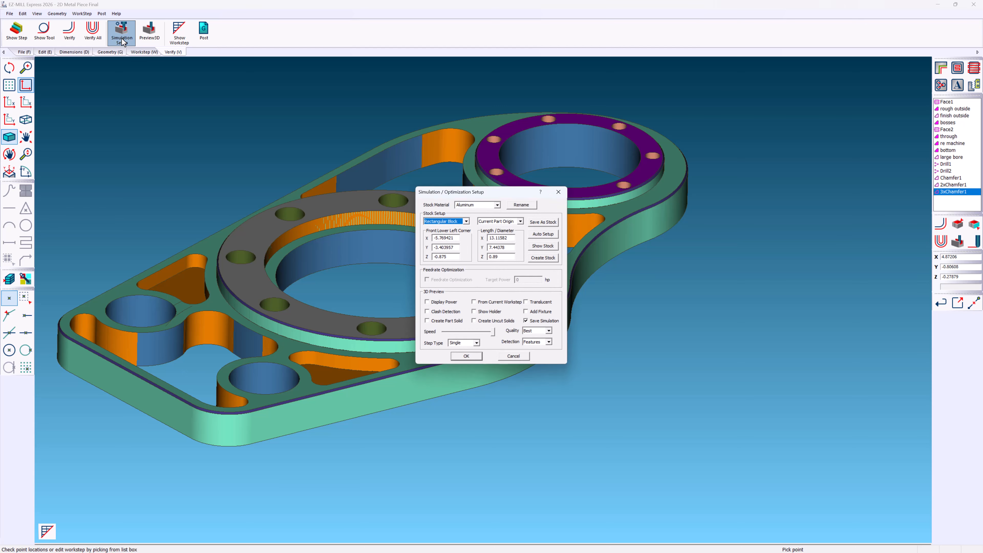
click(475, 344)
click(476, 344)
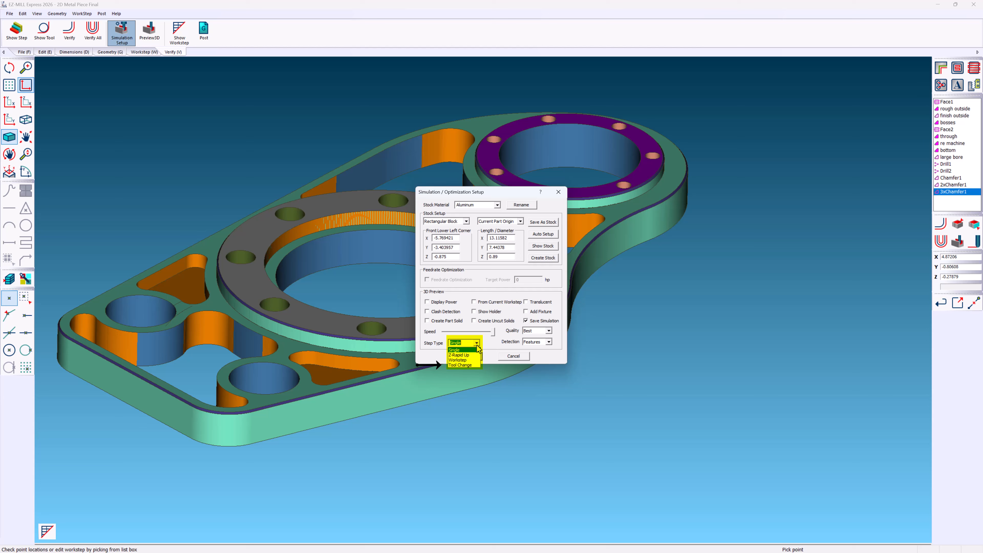
click(461, 350)
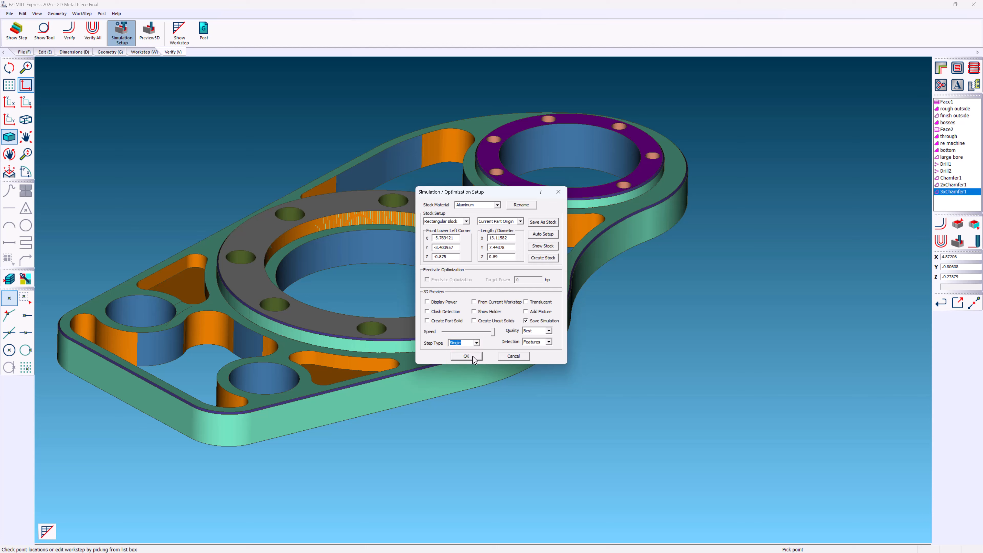
click(472, 356)
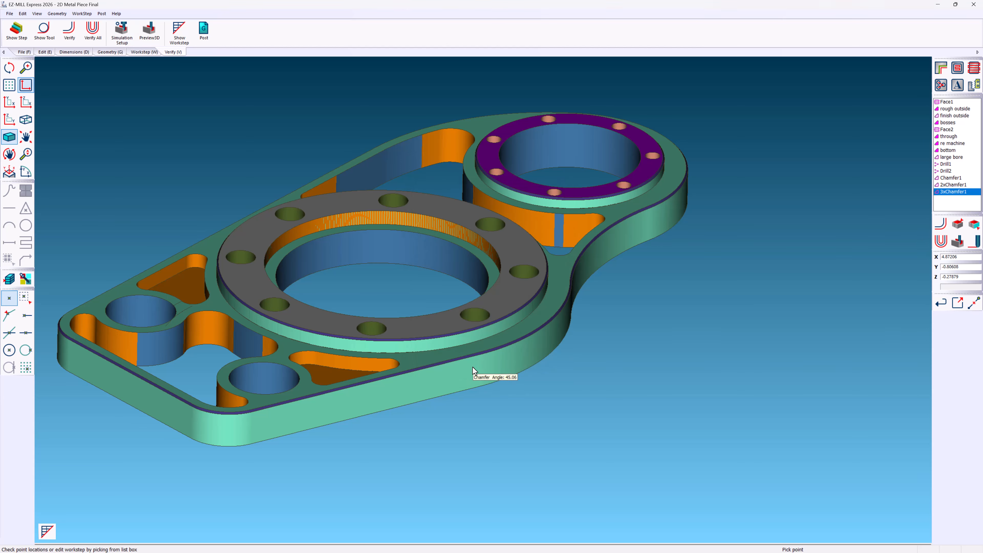
Open the post-processing setup and select HaasVF4.cnc as the CNC post file.
click(203, 31)
drag(86, 26, 476, 38)
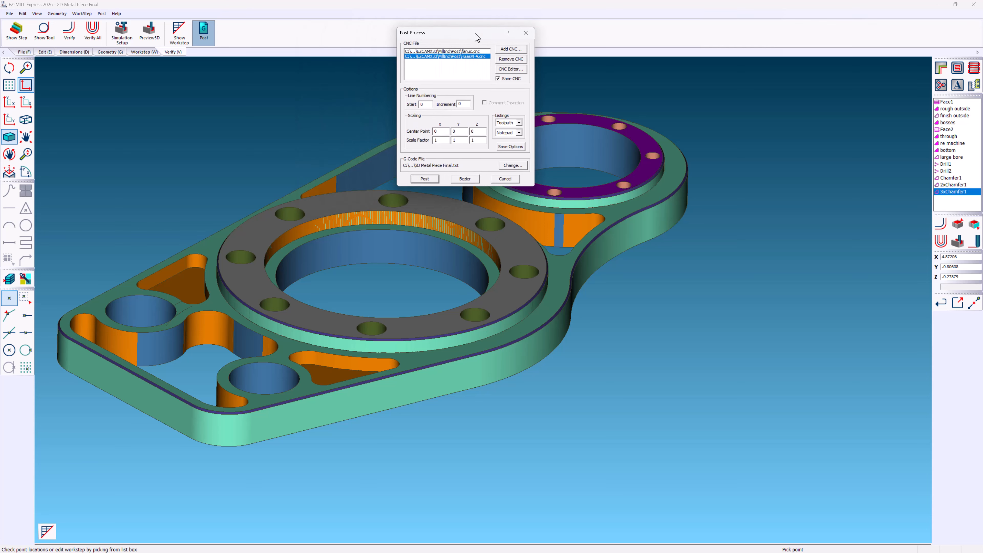
click(467, 51)
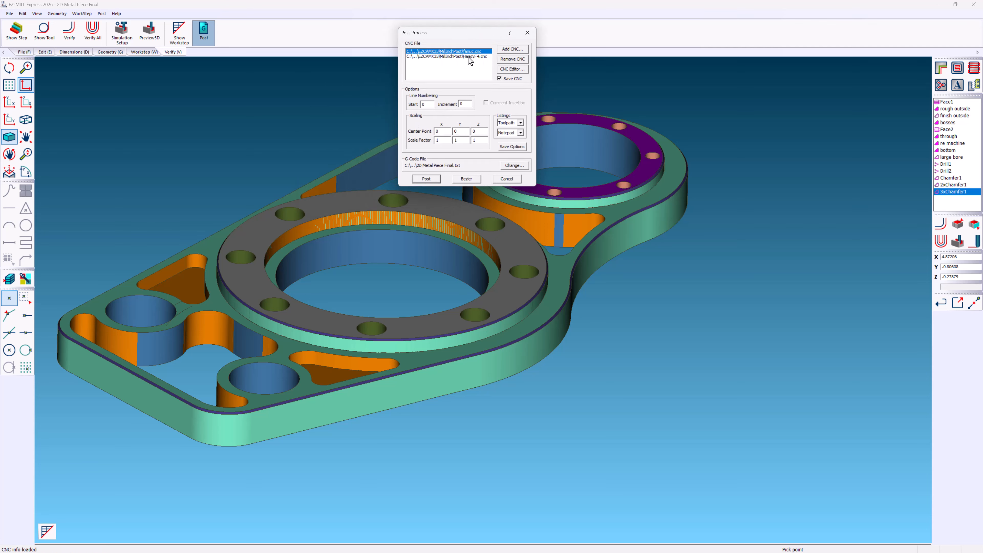
click(468, 57)
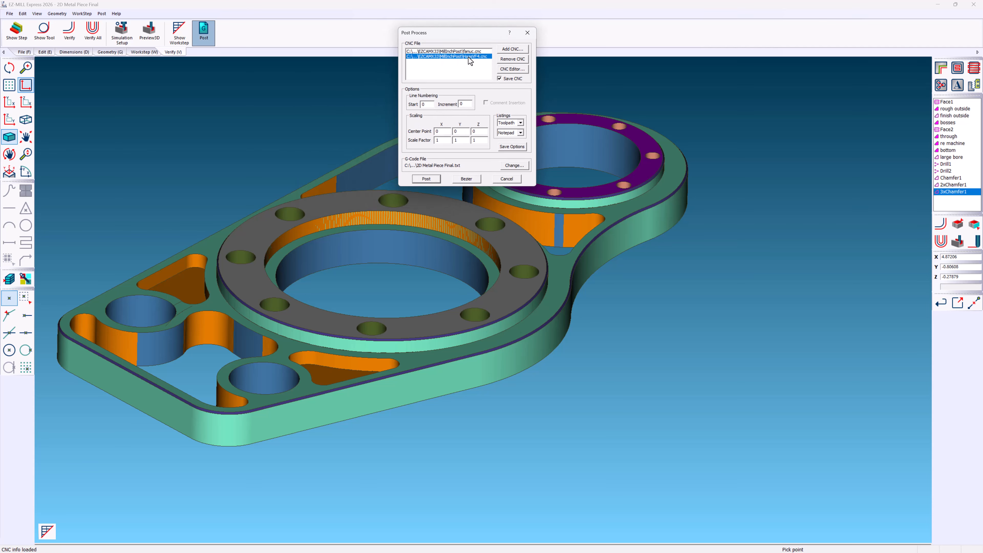
Browse the CNC post files available in C:\EZCAMW\EZCAM33\MillInchPost without adding one.
click(505, 49)
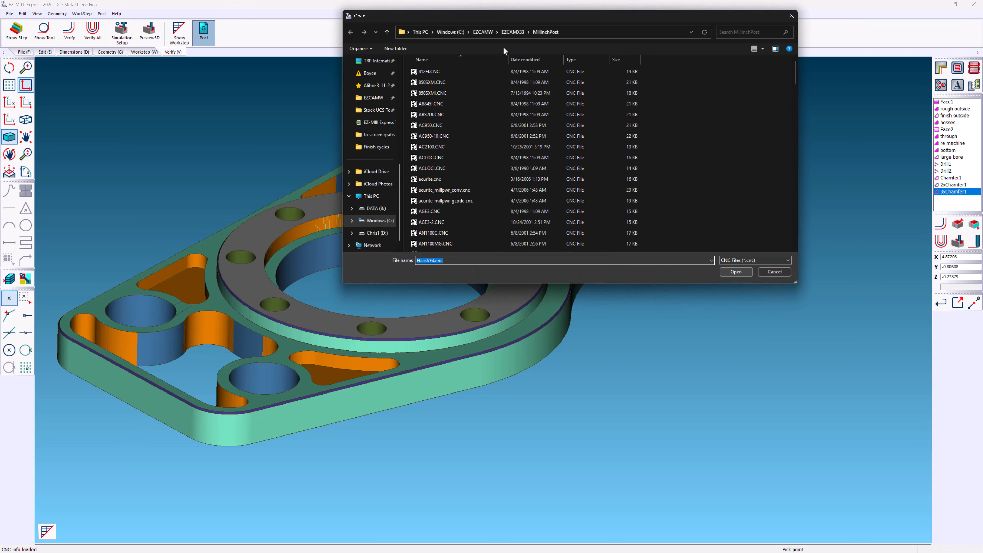
click(456, 33)
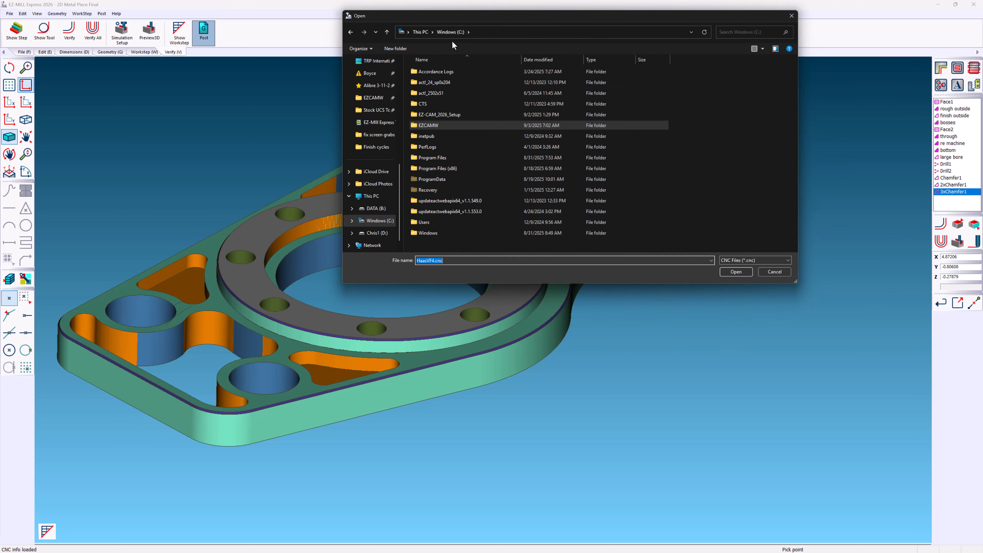
double_click(414, 125)
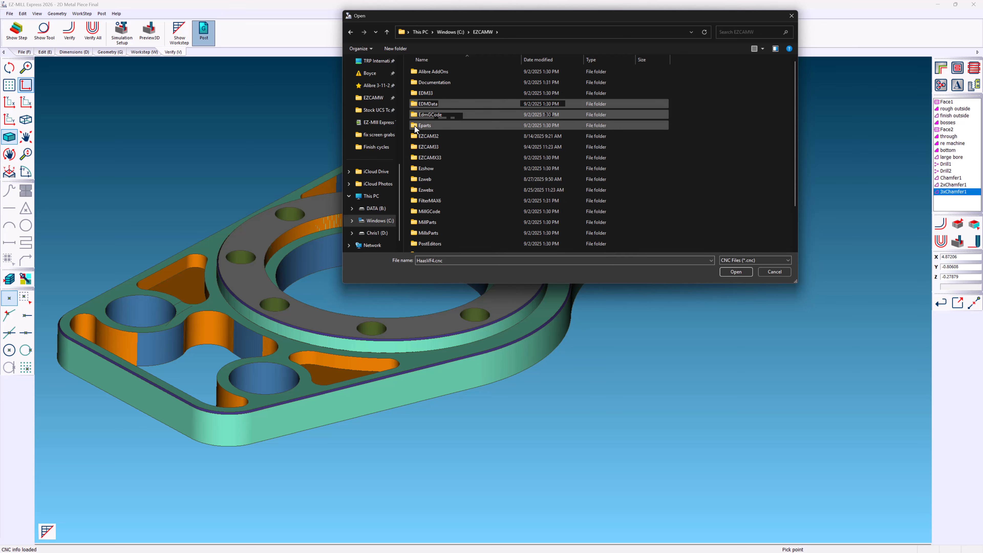
double_click(415, 147)
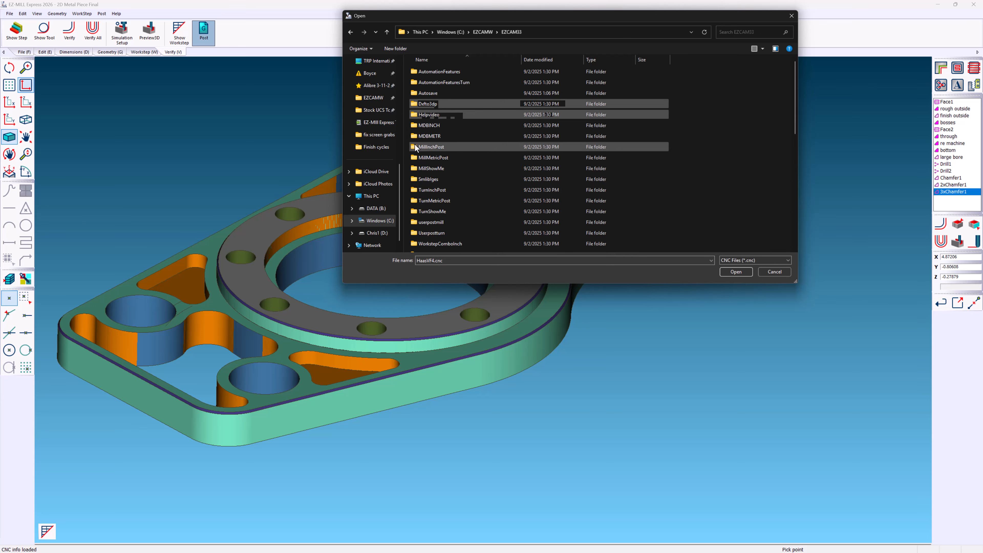
double_click(415, 147)
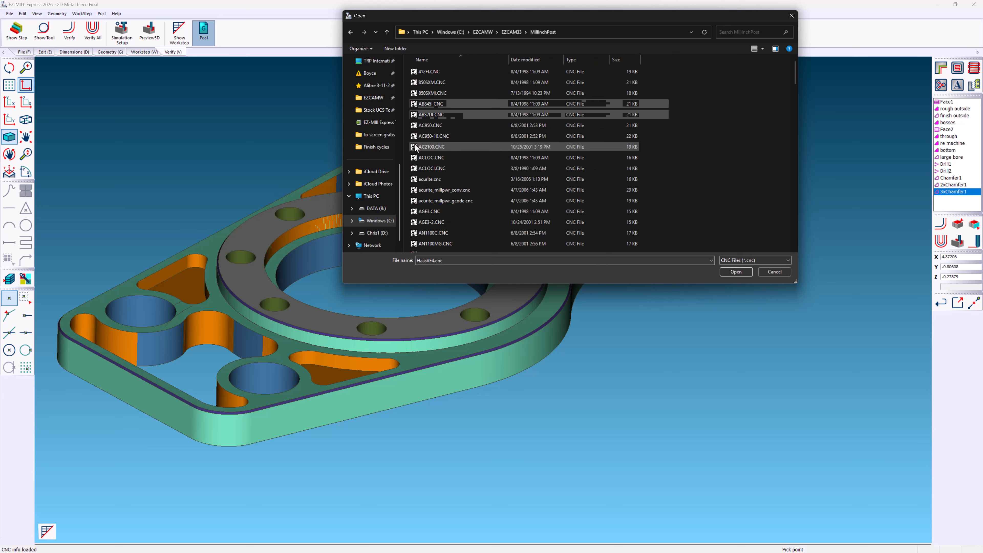
scroll(435, 147, down, 20)
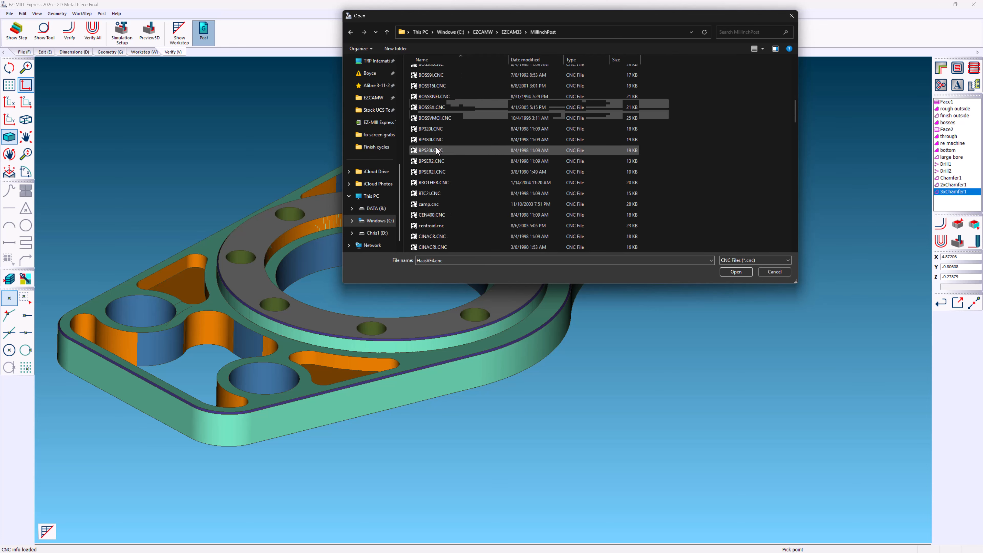
scroll(435, 146, down, 20)
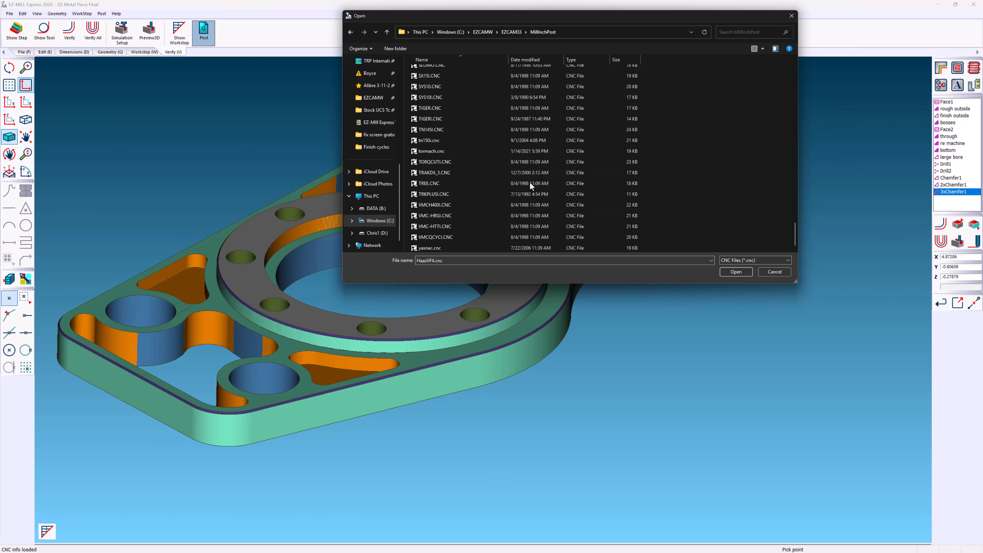
key(Return)
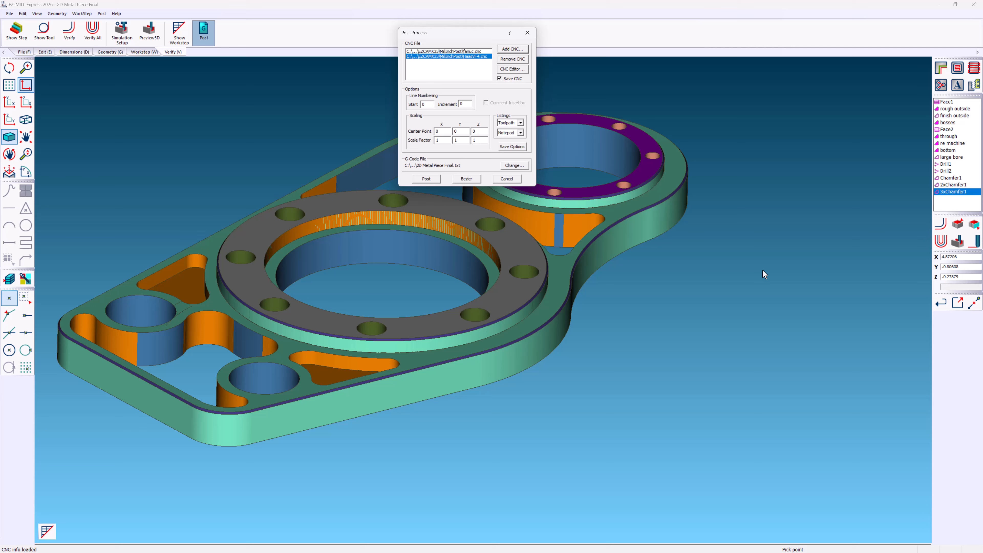
Examine the two Listings options in the post-processing setup, including the choices of G-code editor.
click(520, 122)
click(521, 133)
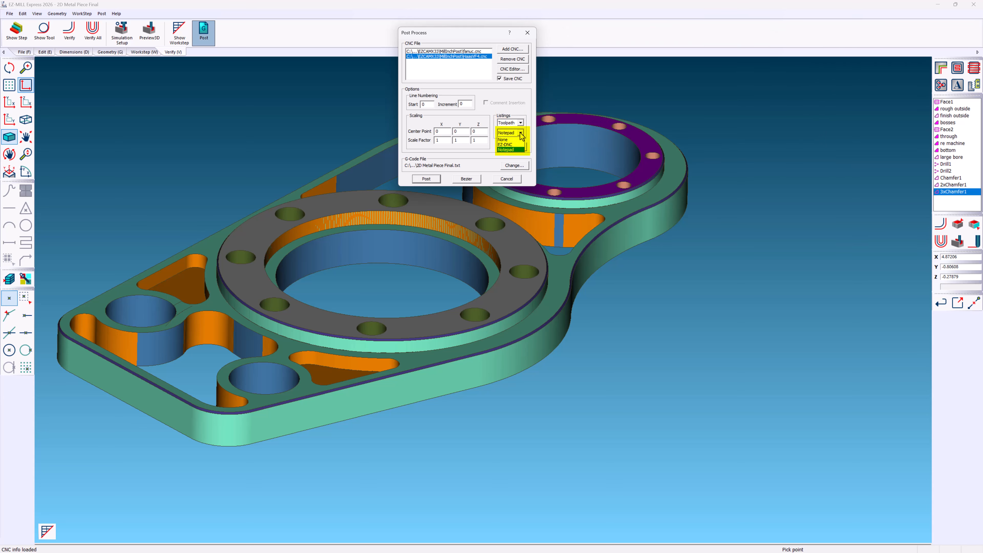